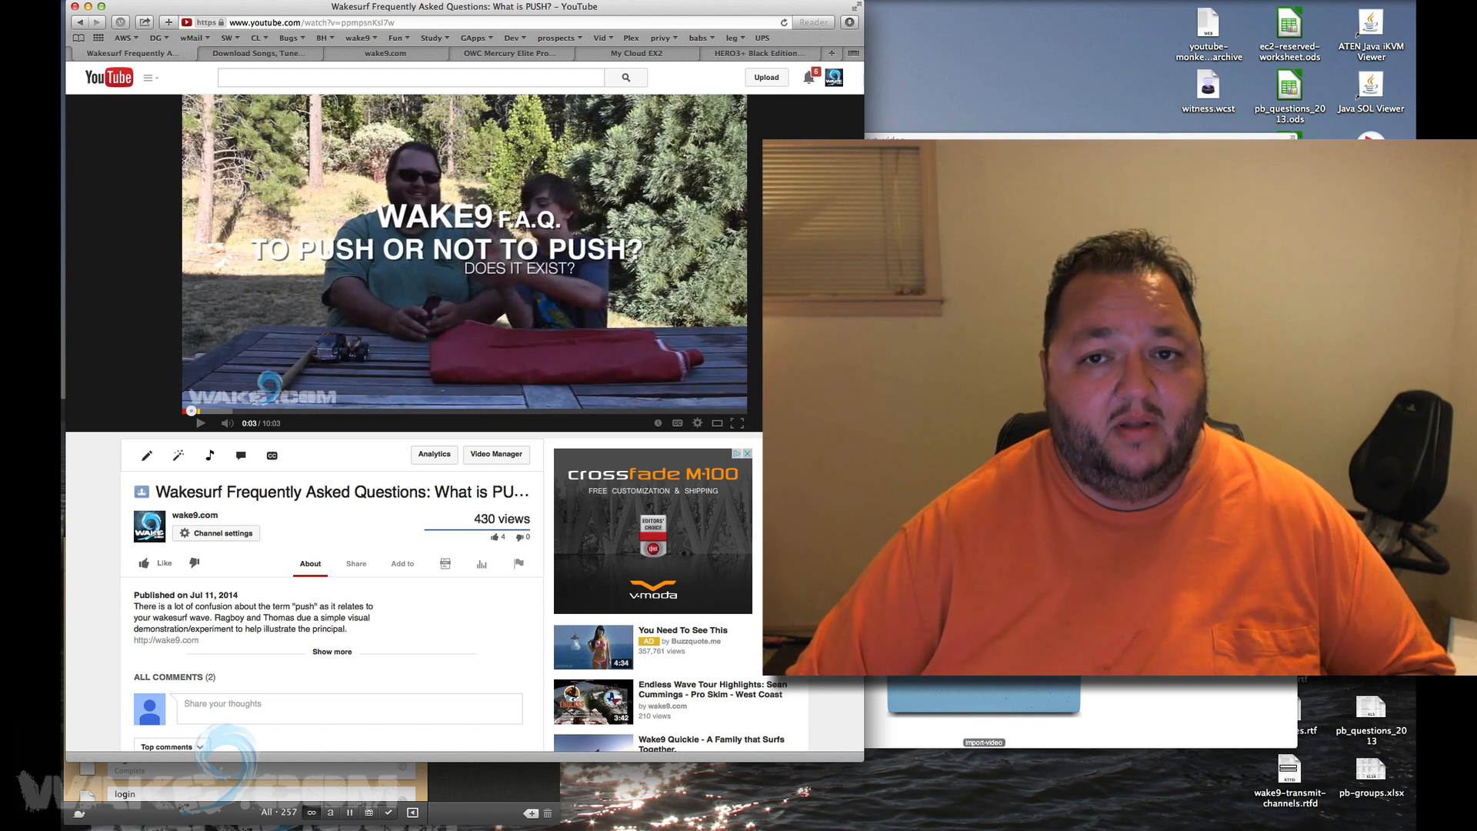
Switch Safari to the OWC Mercury Elite Pro product page tab.
left_click(500, 54)
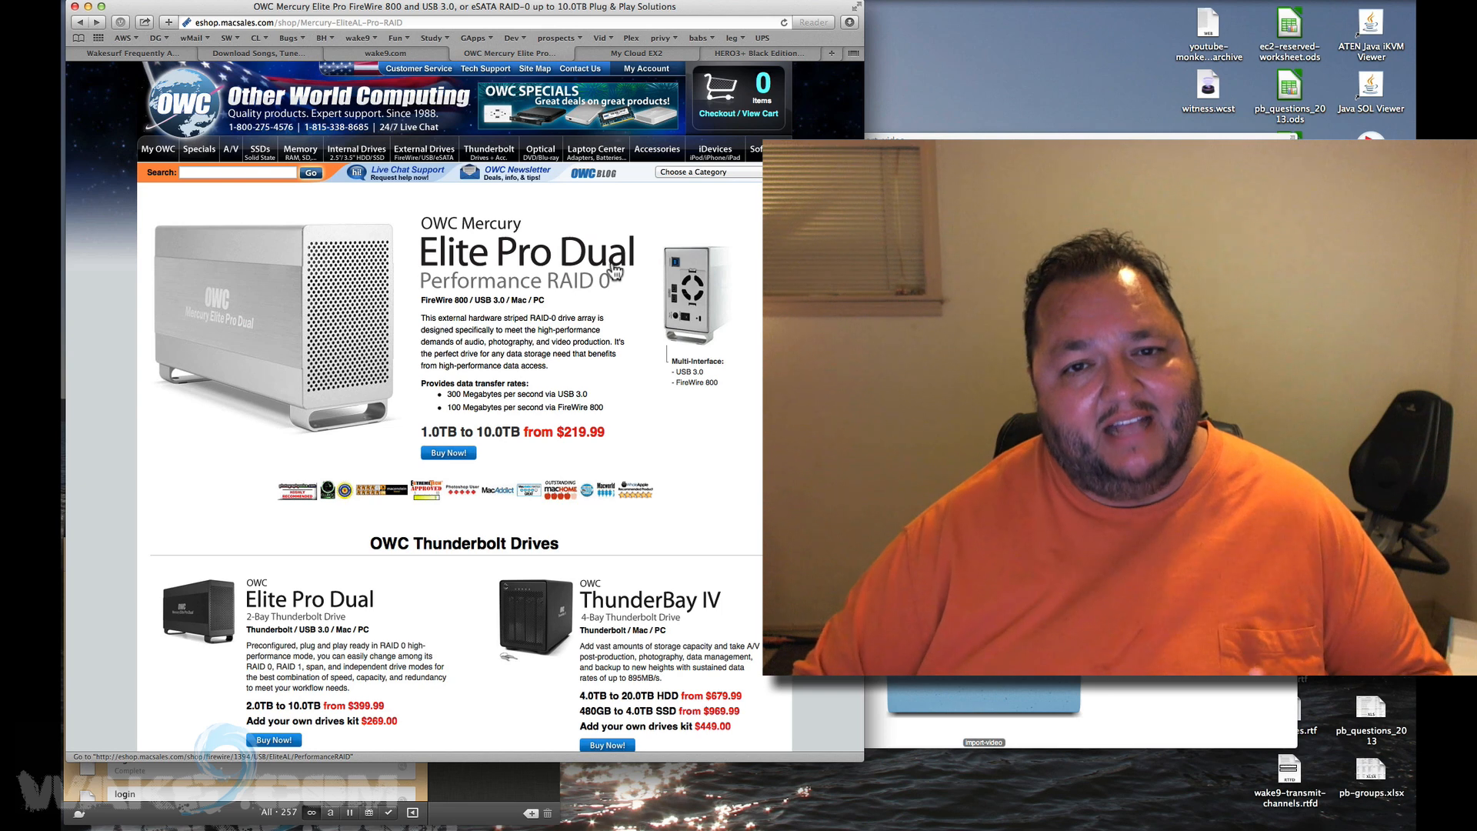
Switch through the HERO3+ and My Cloud EX2 tabs, then bring the import-video Finder window forward.
left_click(763, 51)
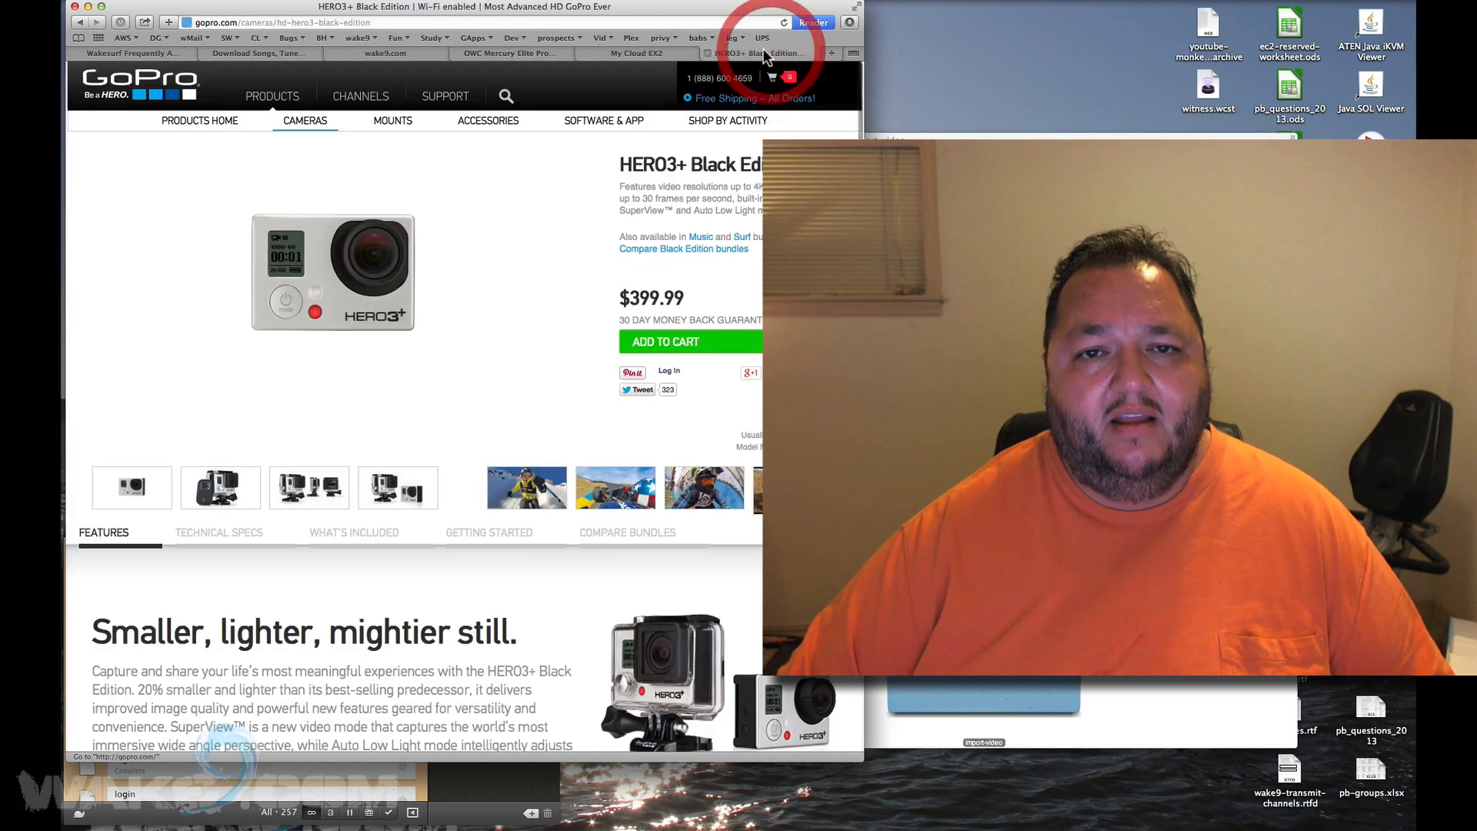
left_click(653, 53)
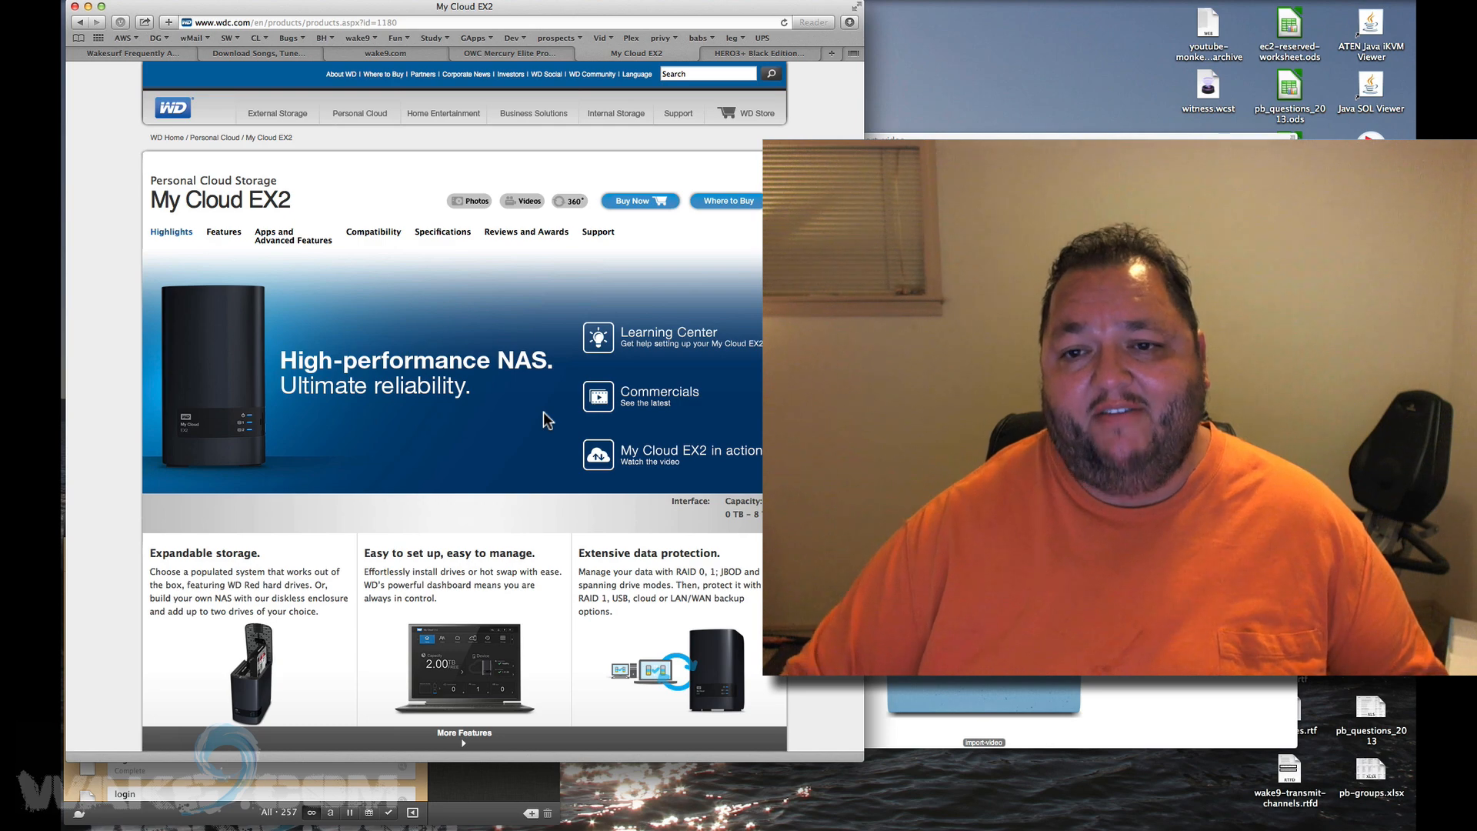
left_click(904, 385)
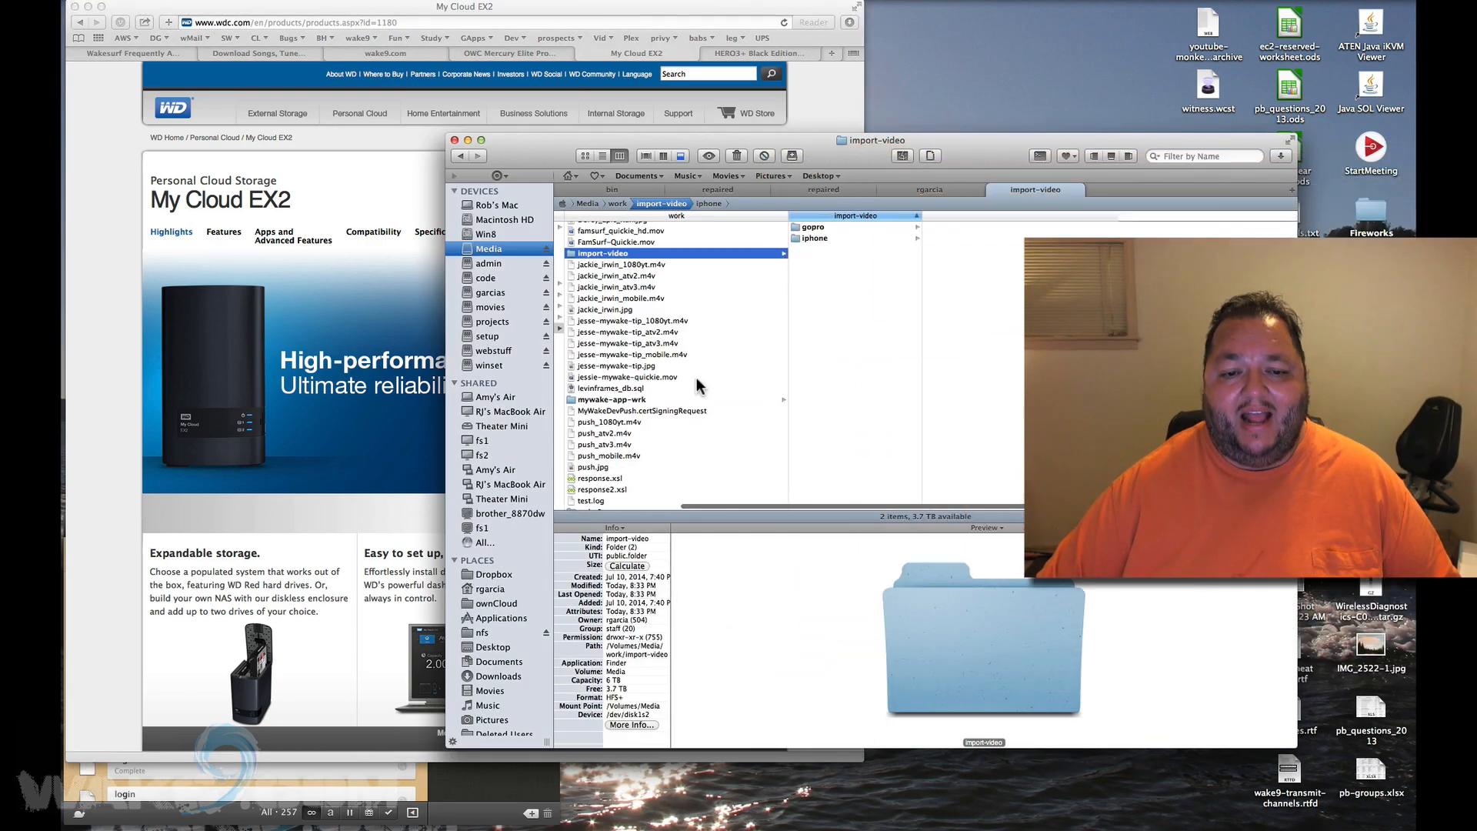
Quick Look IMG_3325.JPG, then open the iMovie Library on the Media drive.
key("space")
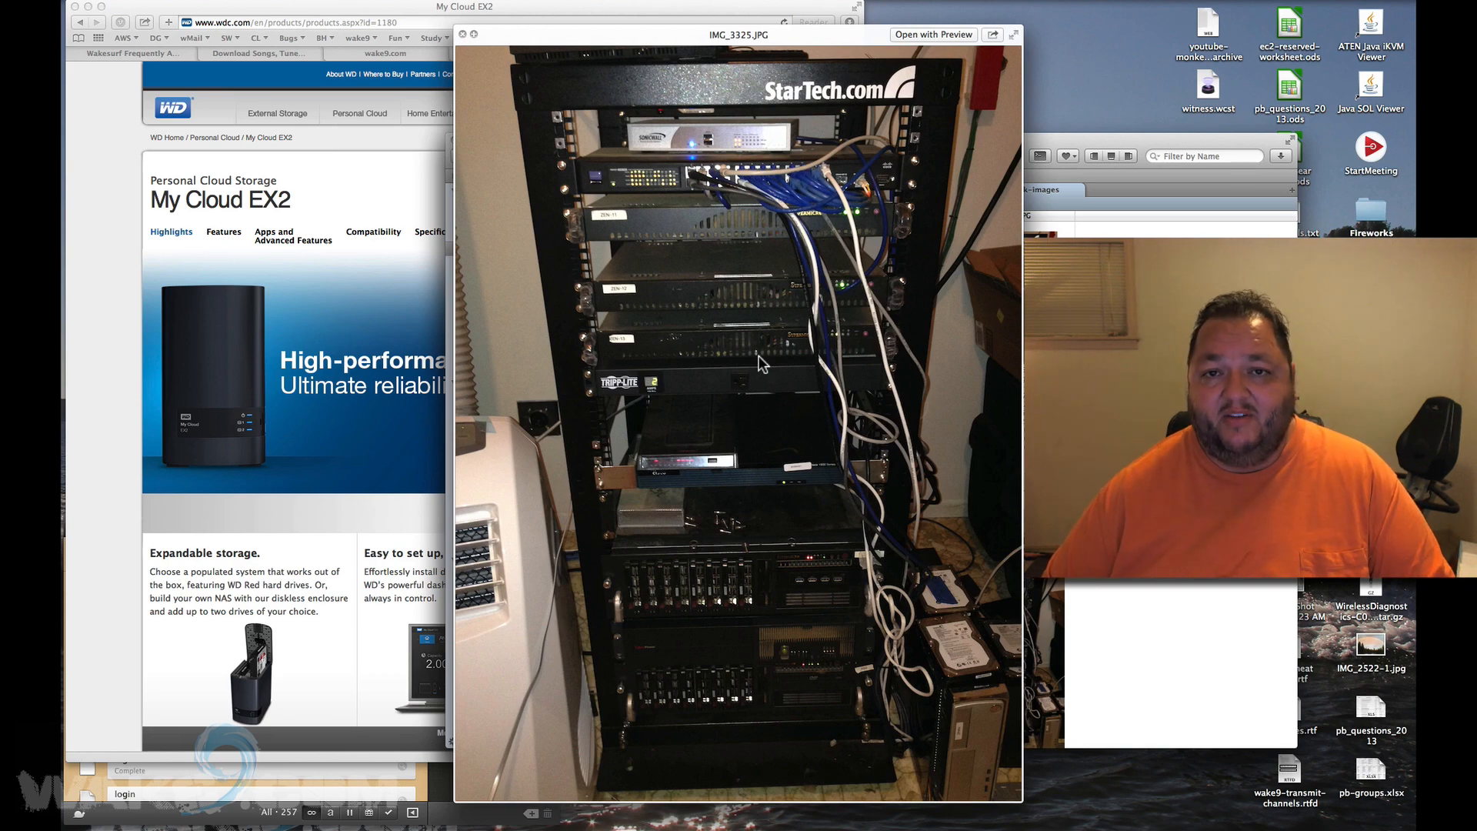
key("space")
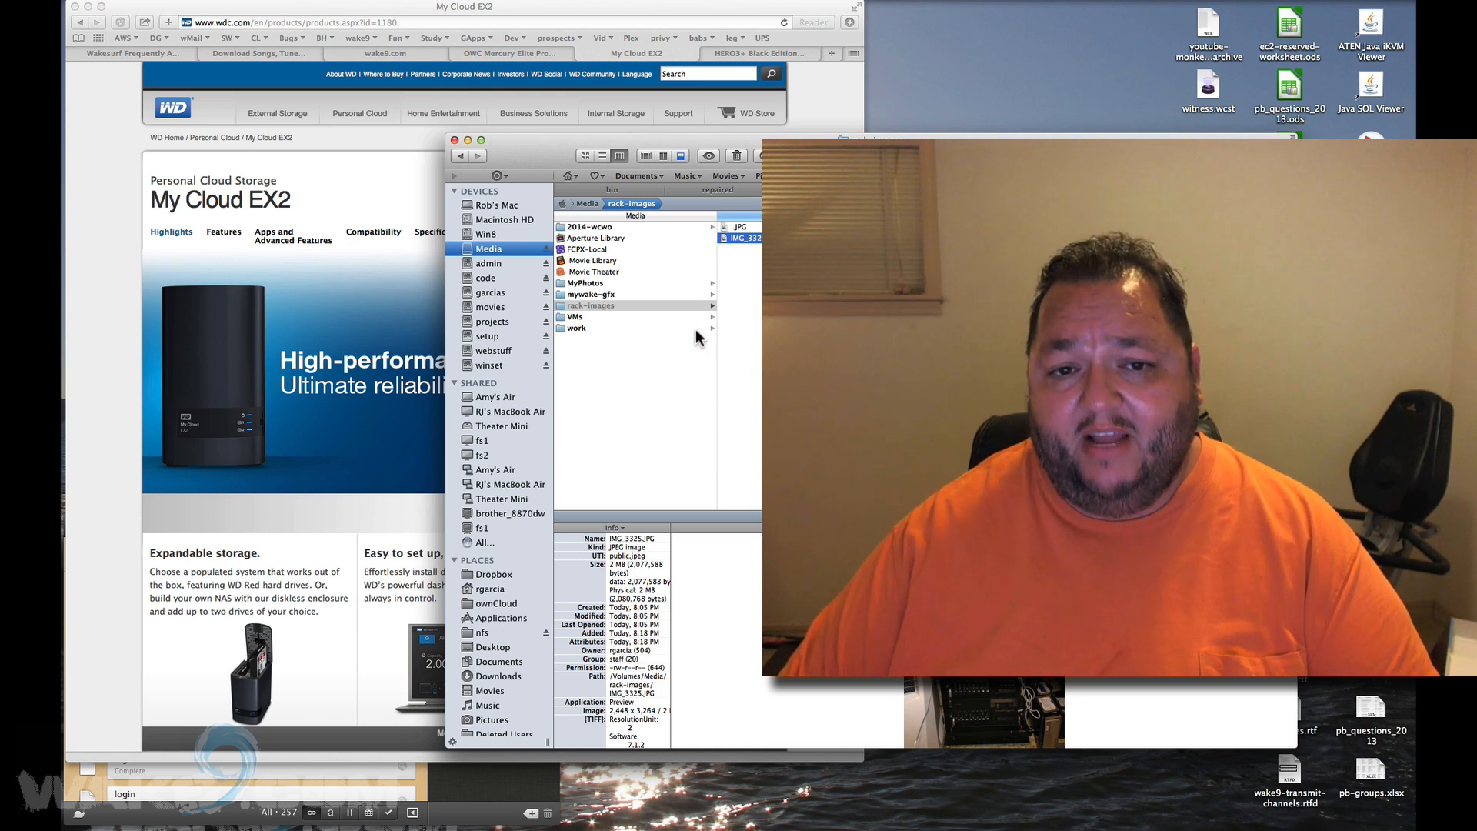
left_click(673, 356)
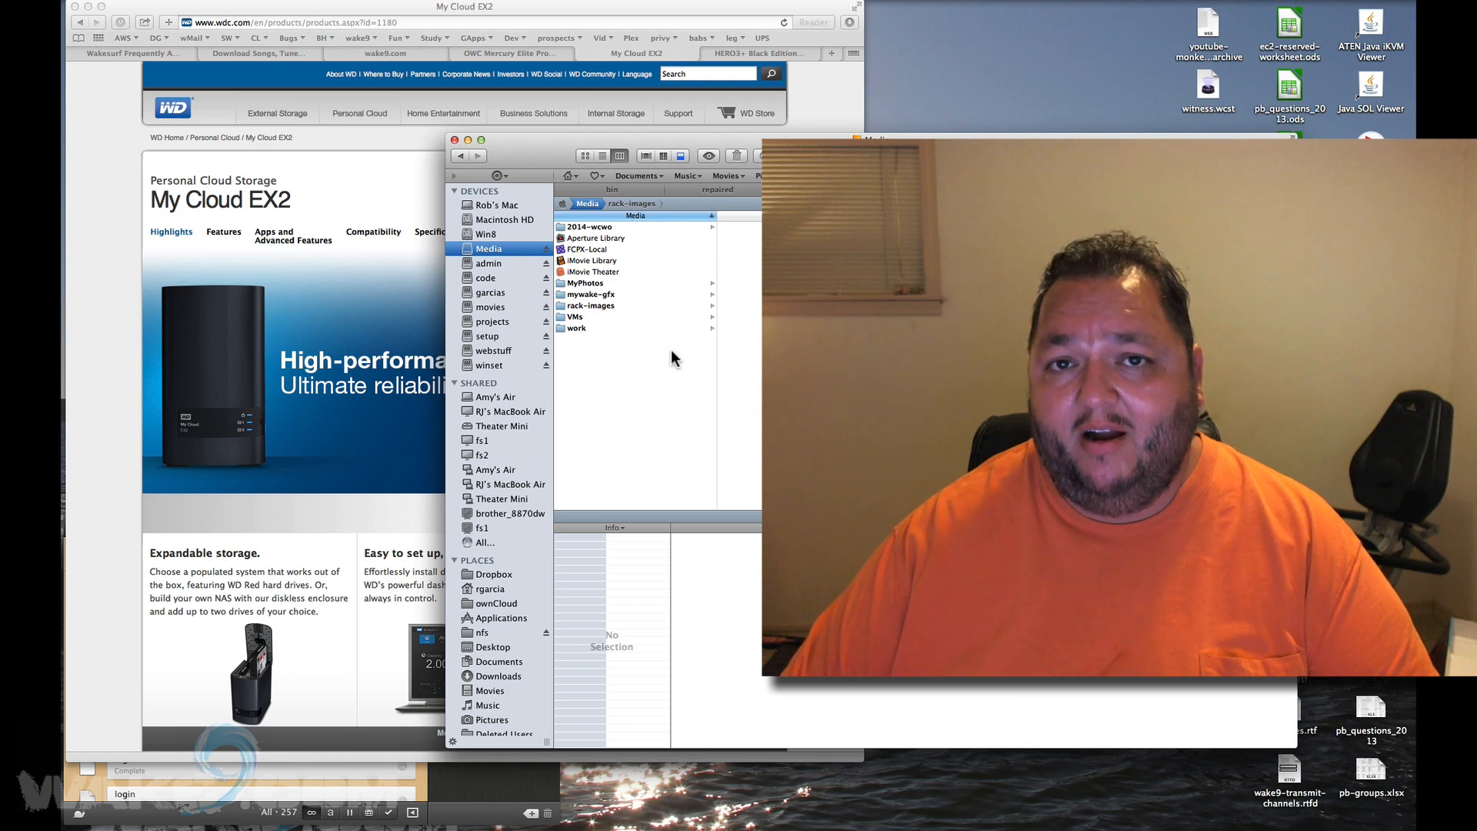
left_click(621, 261)
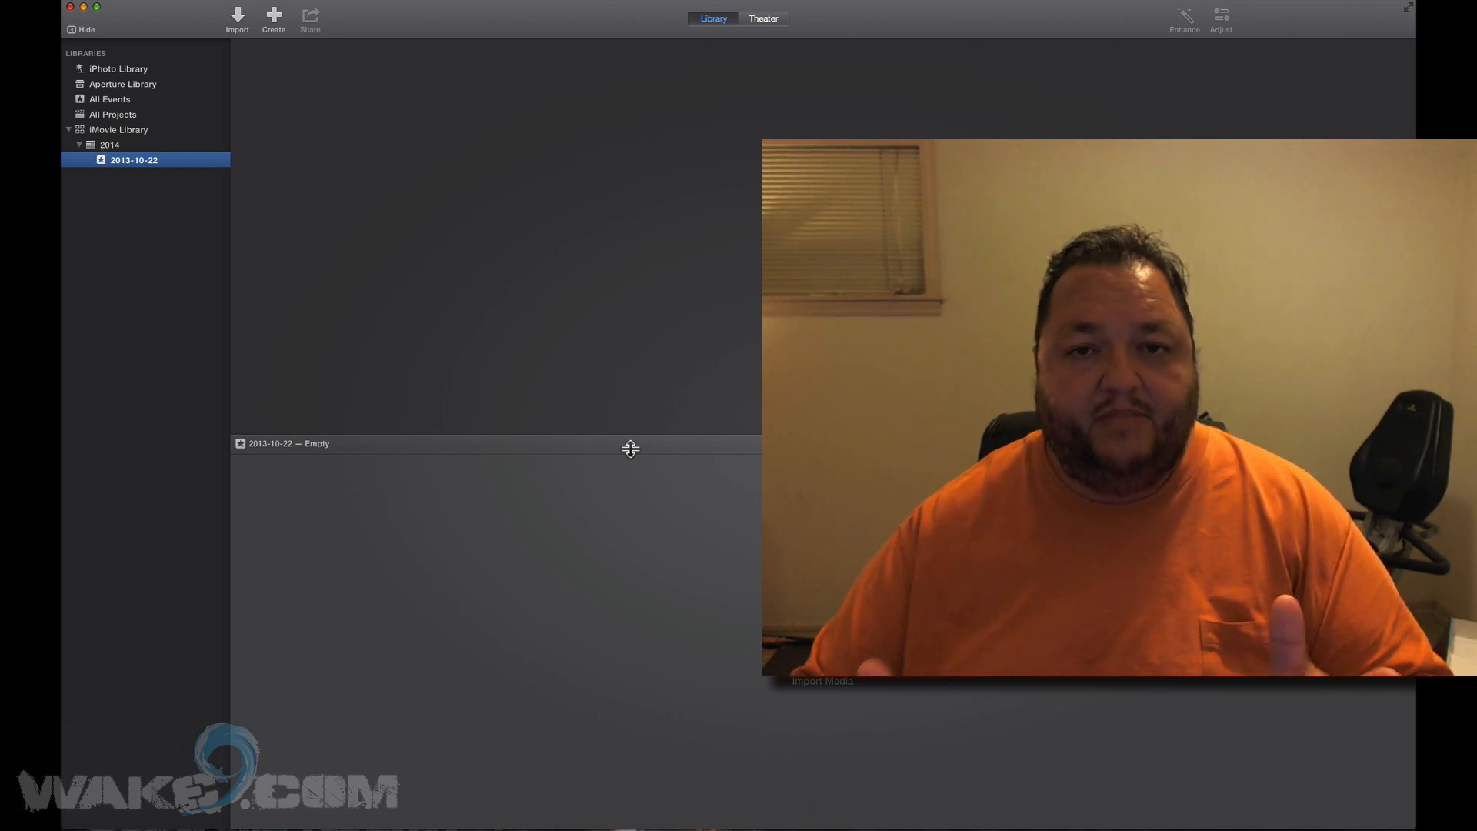
Add a new event under 2014 named 'Thomas Demo'.
right_click(98, 145)
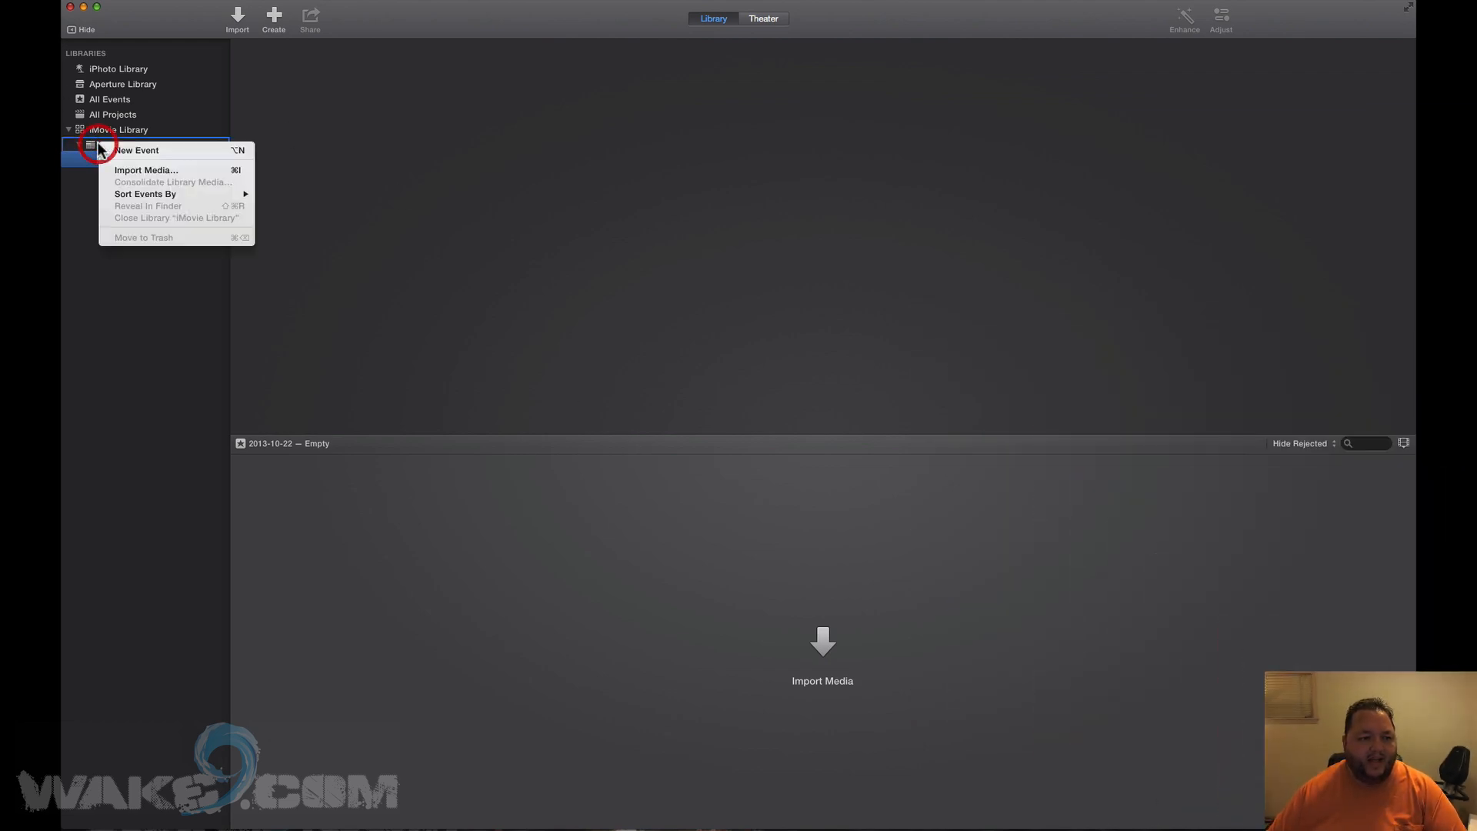
left_click(117, 150)
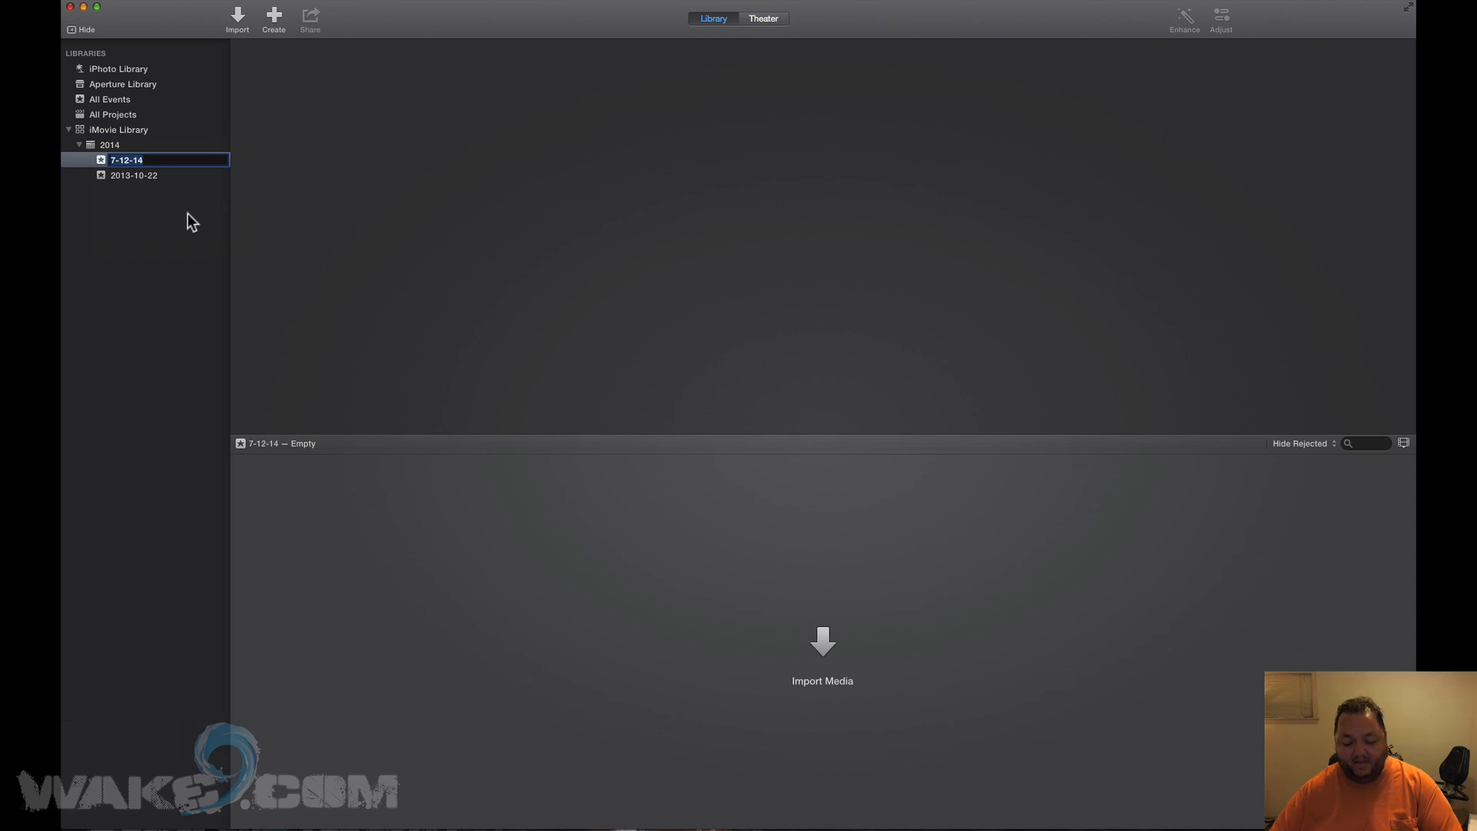
type("Thomas Demo")
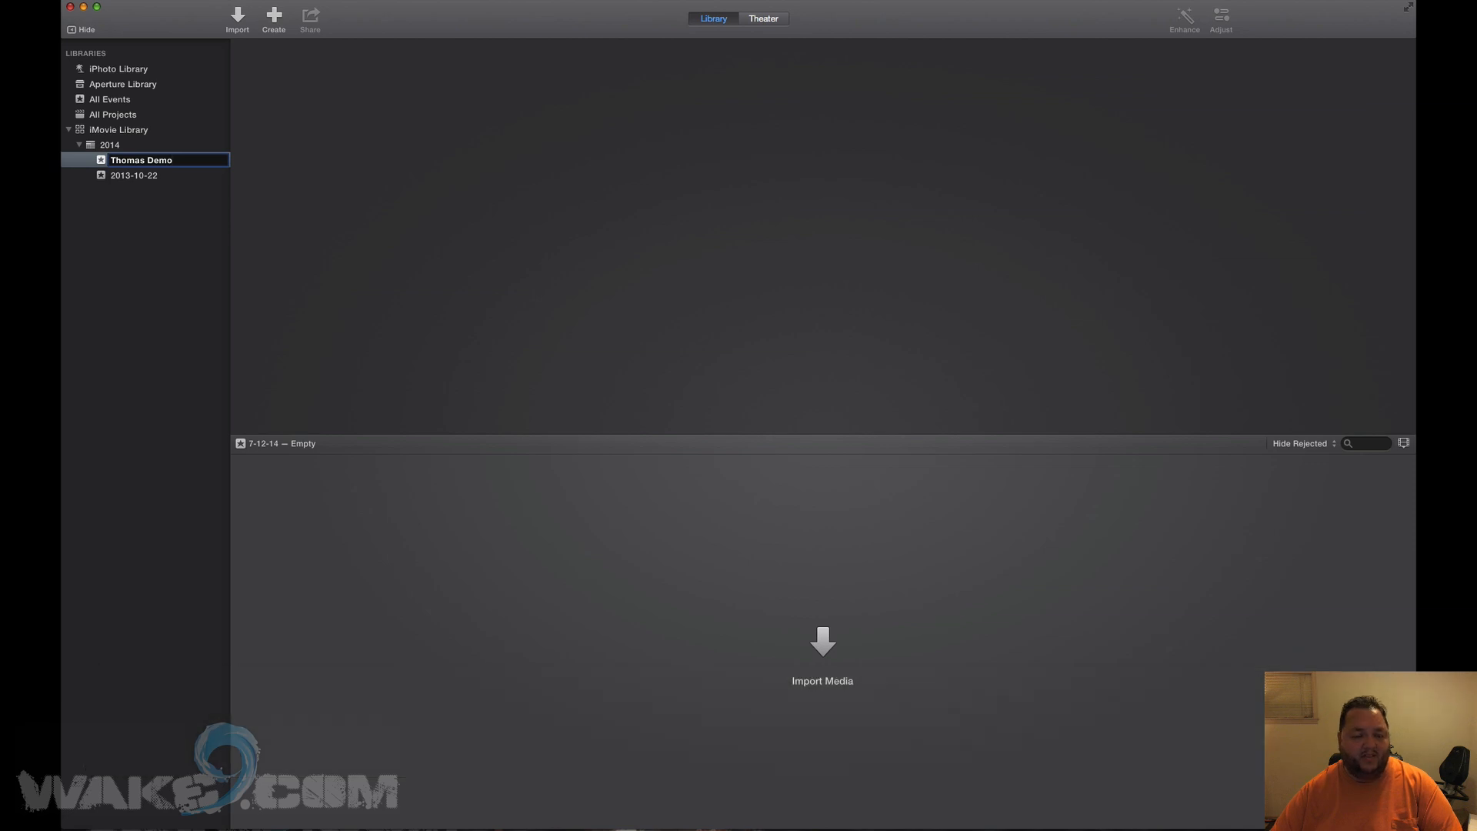
key("Return")
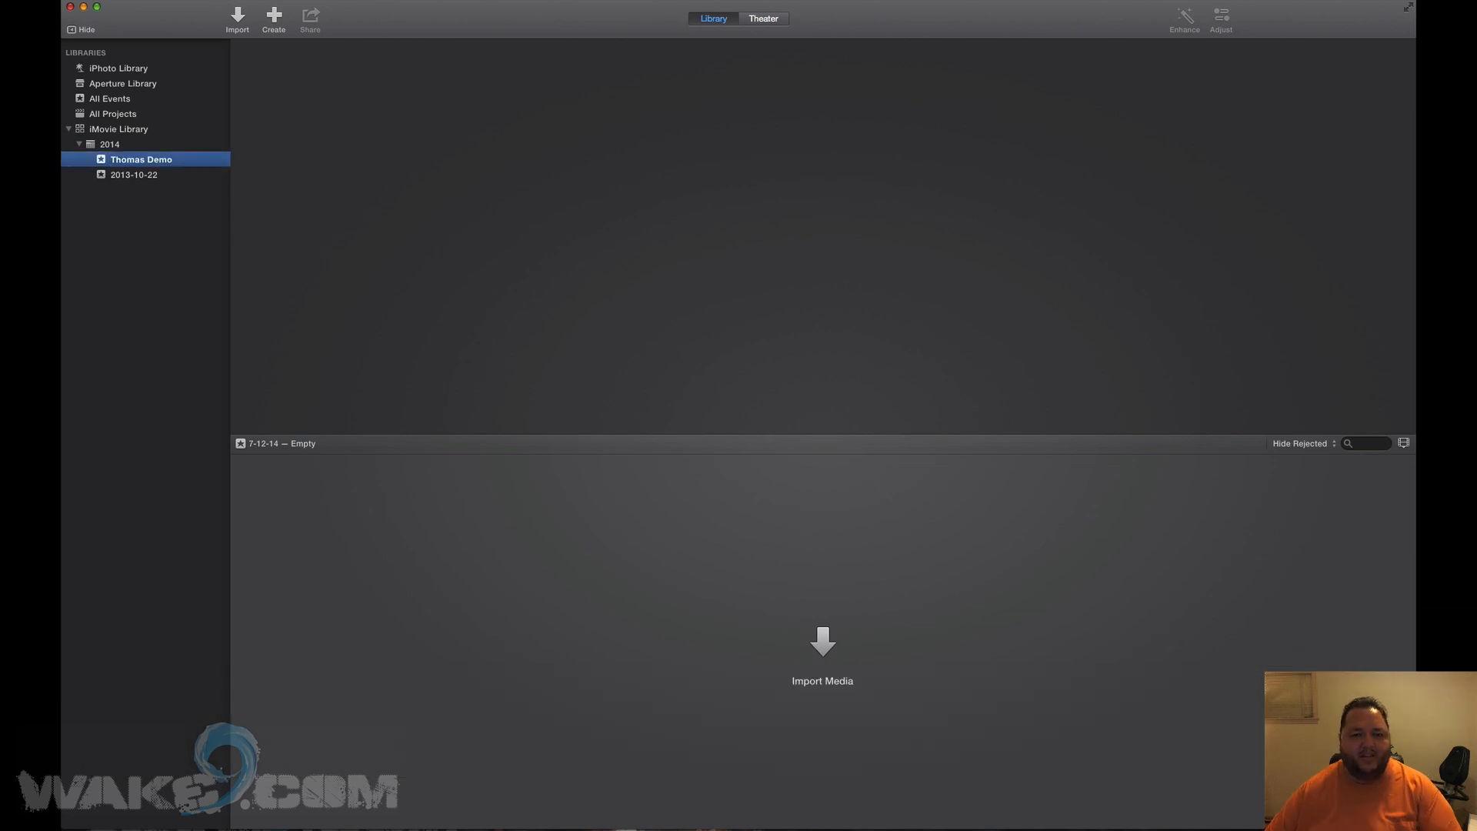
Import the gopro and iphone folders from Media > work > import-video into Thomas Demo.
left_click(831, 658)
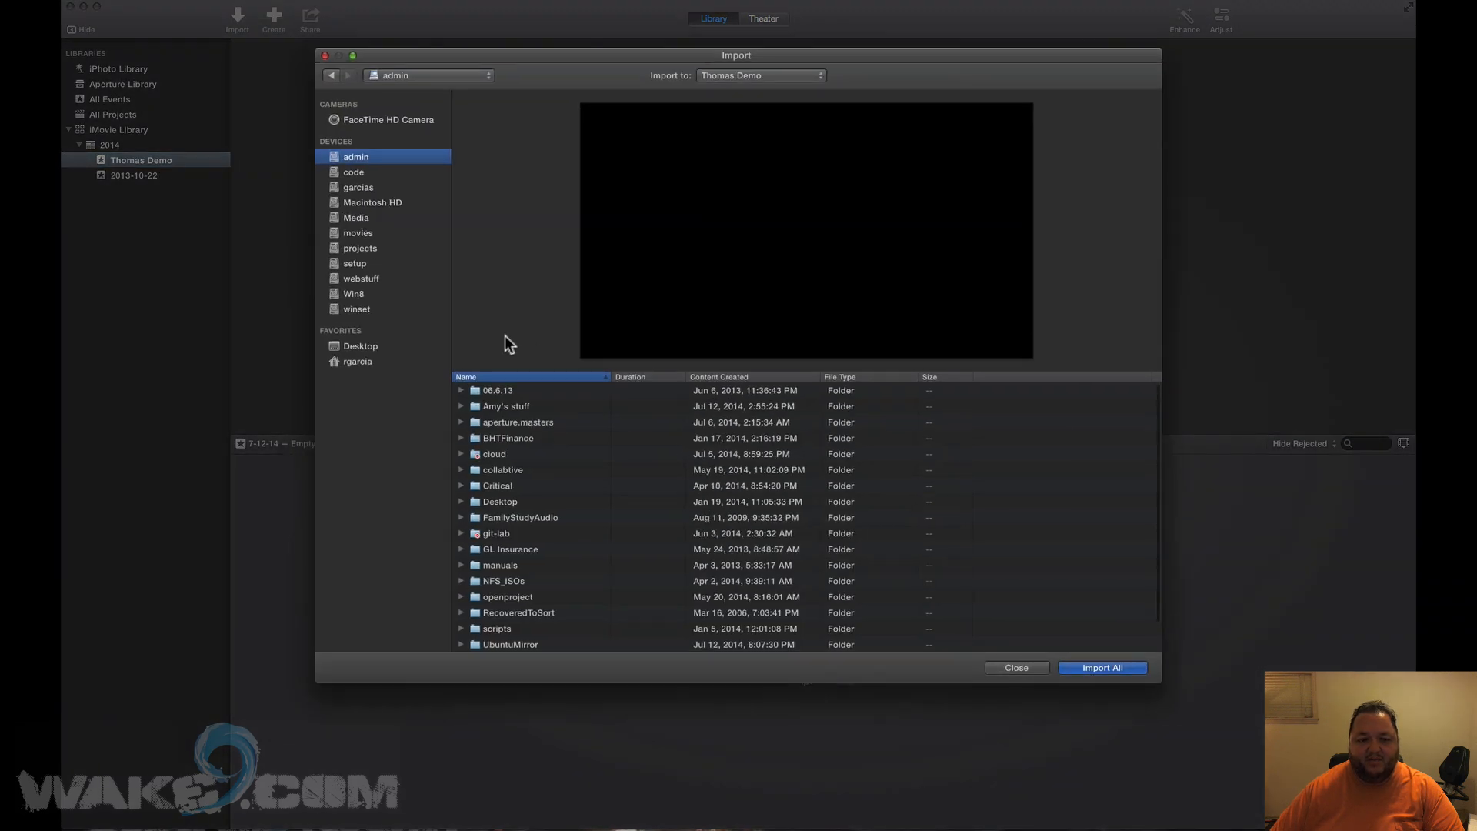
left_click(351, 219)
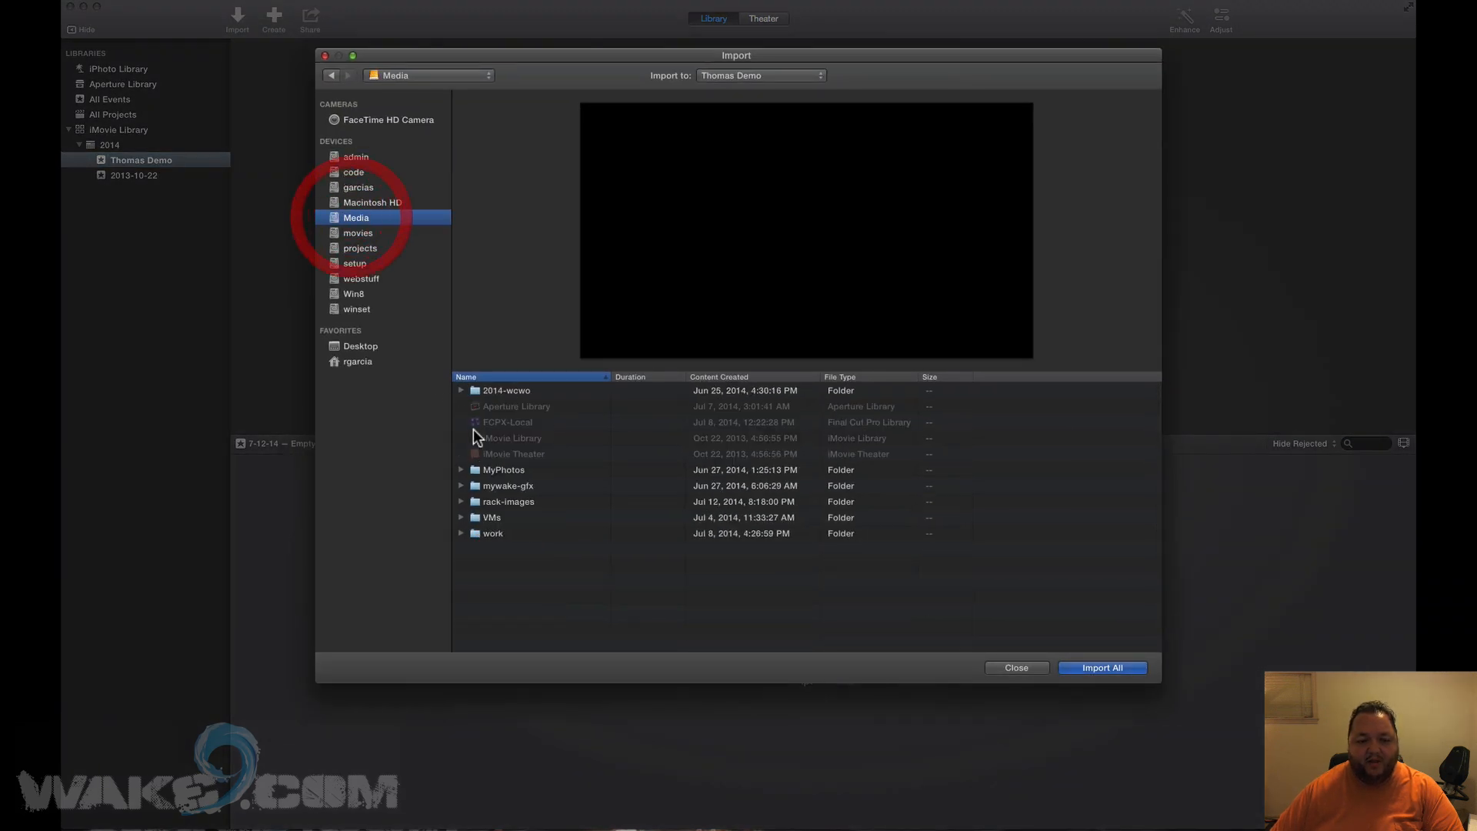
double_click(498, 533)
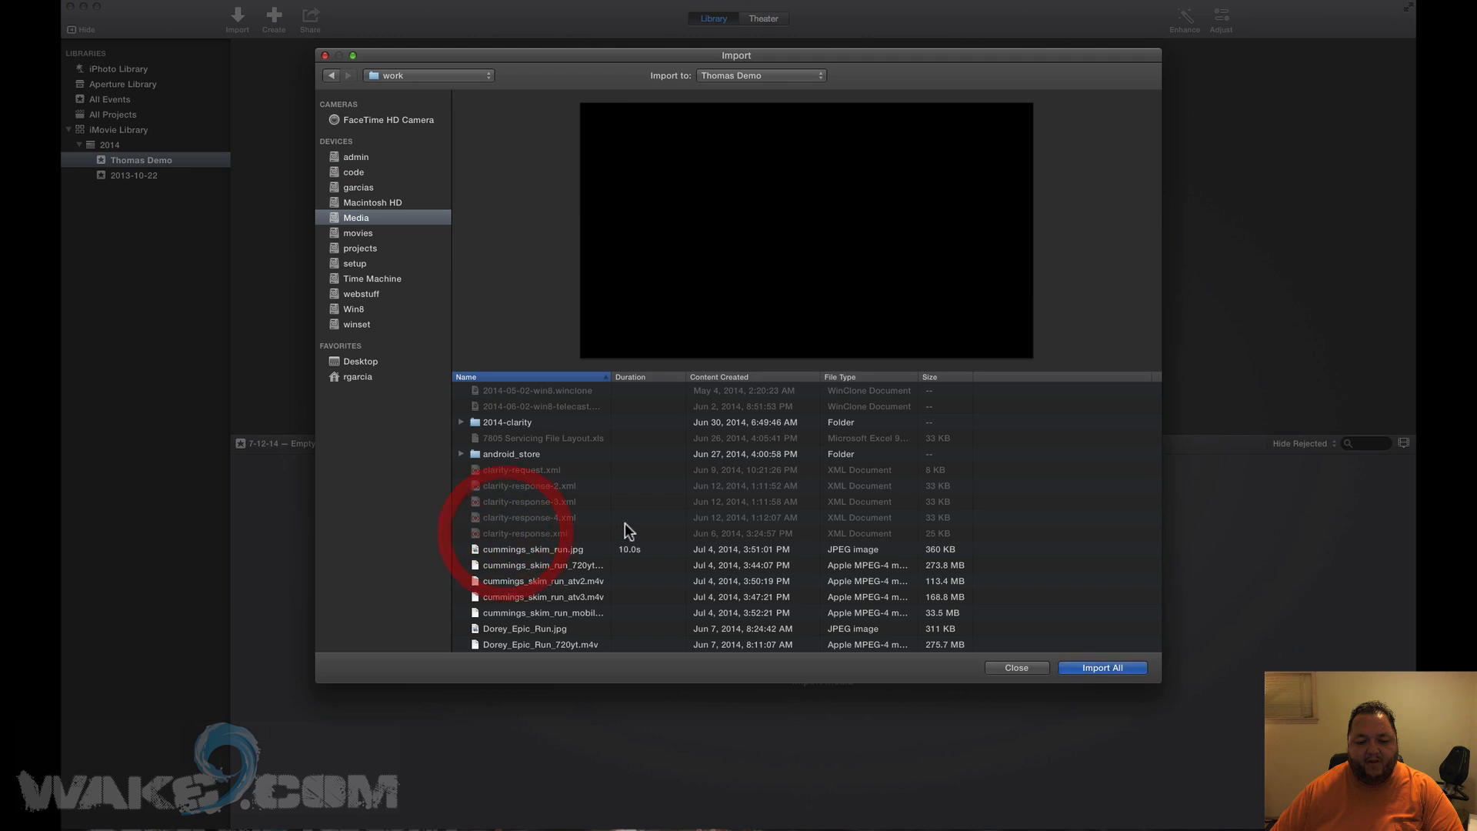
scroll(622, 527, "down", 5)
scroll(621, 523, "down", 3)
left_click(550, 503)
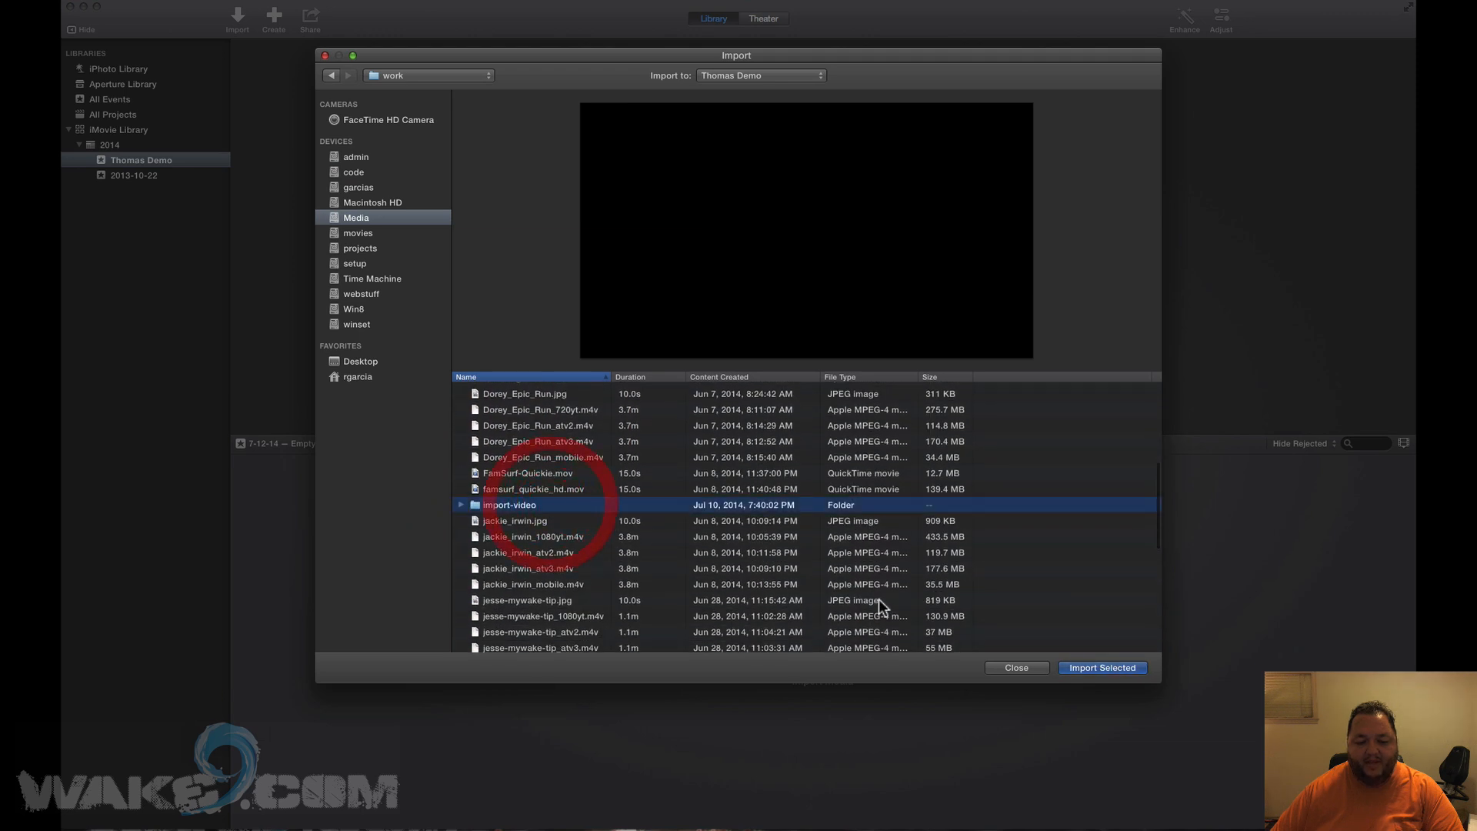
double_click(526, 506)
left_click(504, 387)
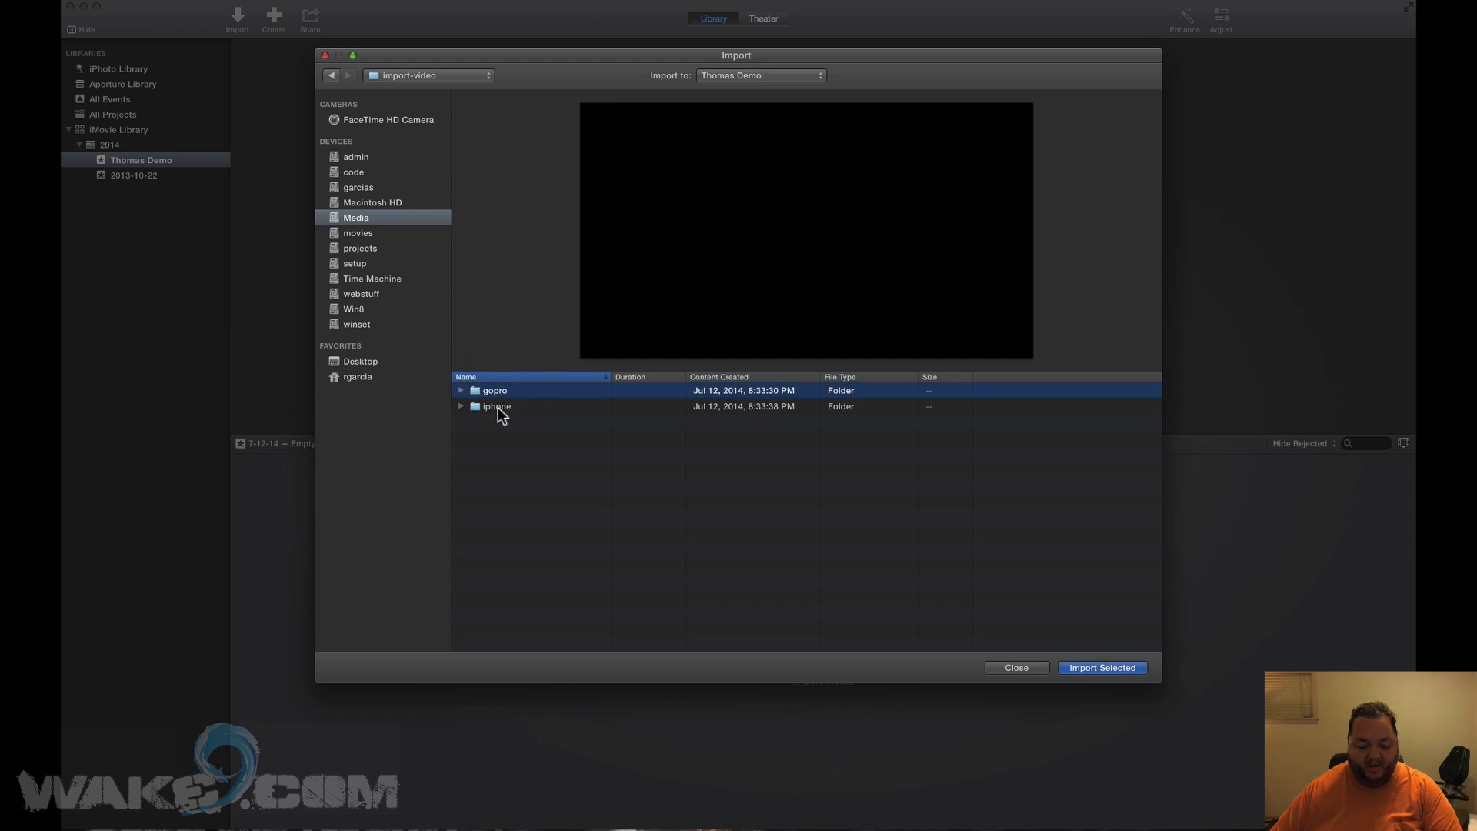
left_click(497, 408, "shift")
left_click(1087, 667)
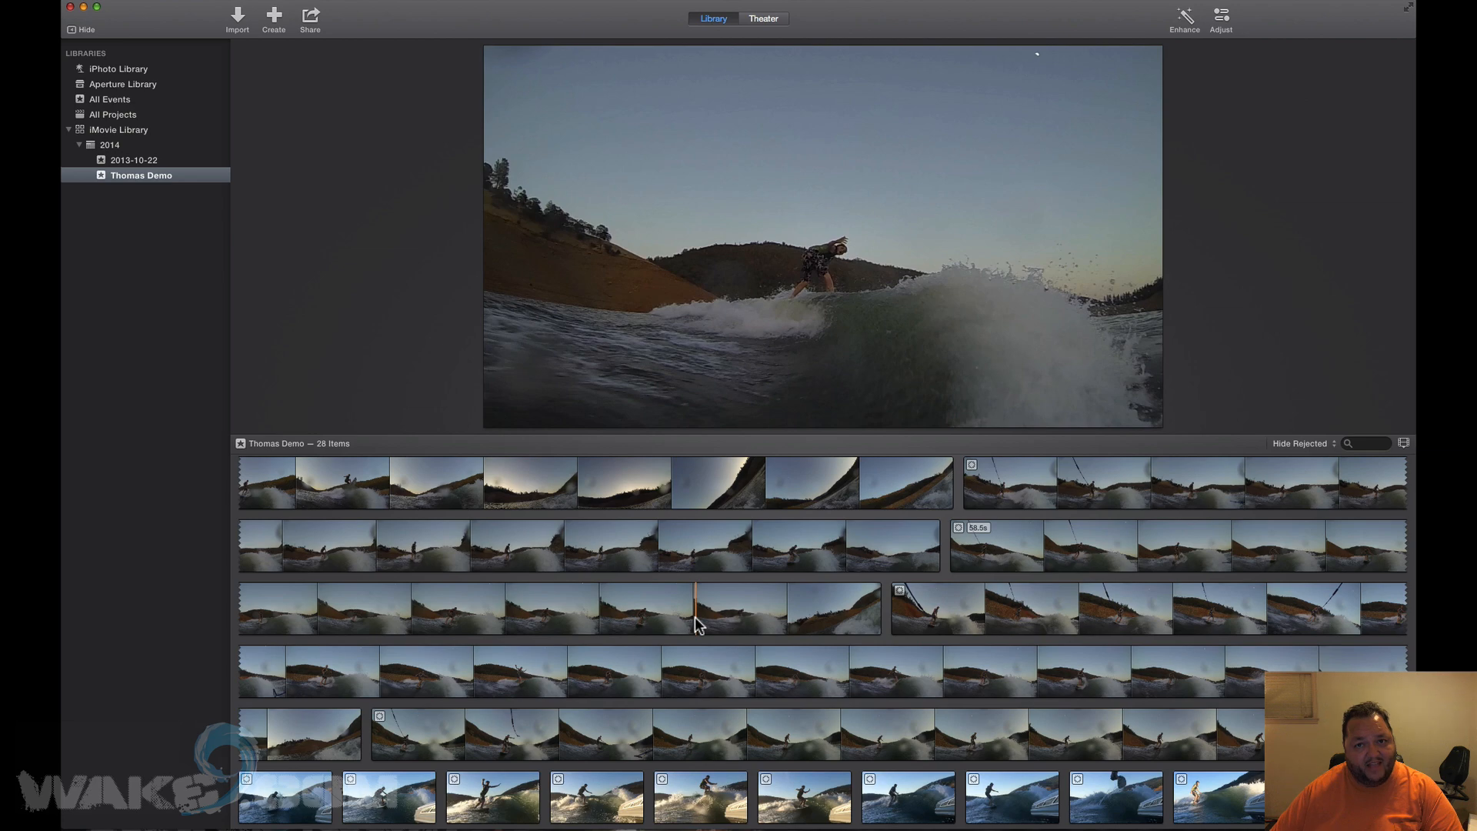
Browse the imported clips and shrink the viewer to show more clip rows.
scroll(694, 617, "down", 2)
scroll(694, 617, "up", 5)
scroll(695, 617, "up", 5)
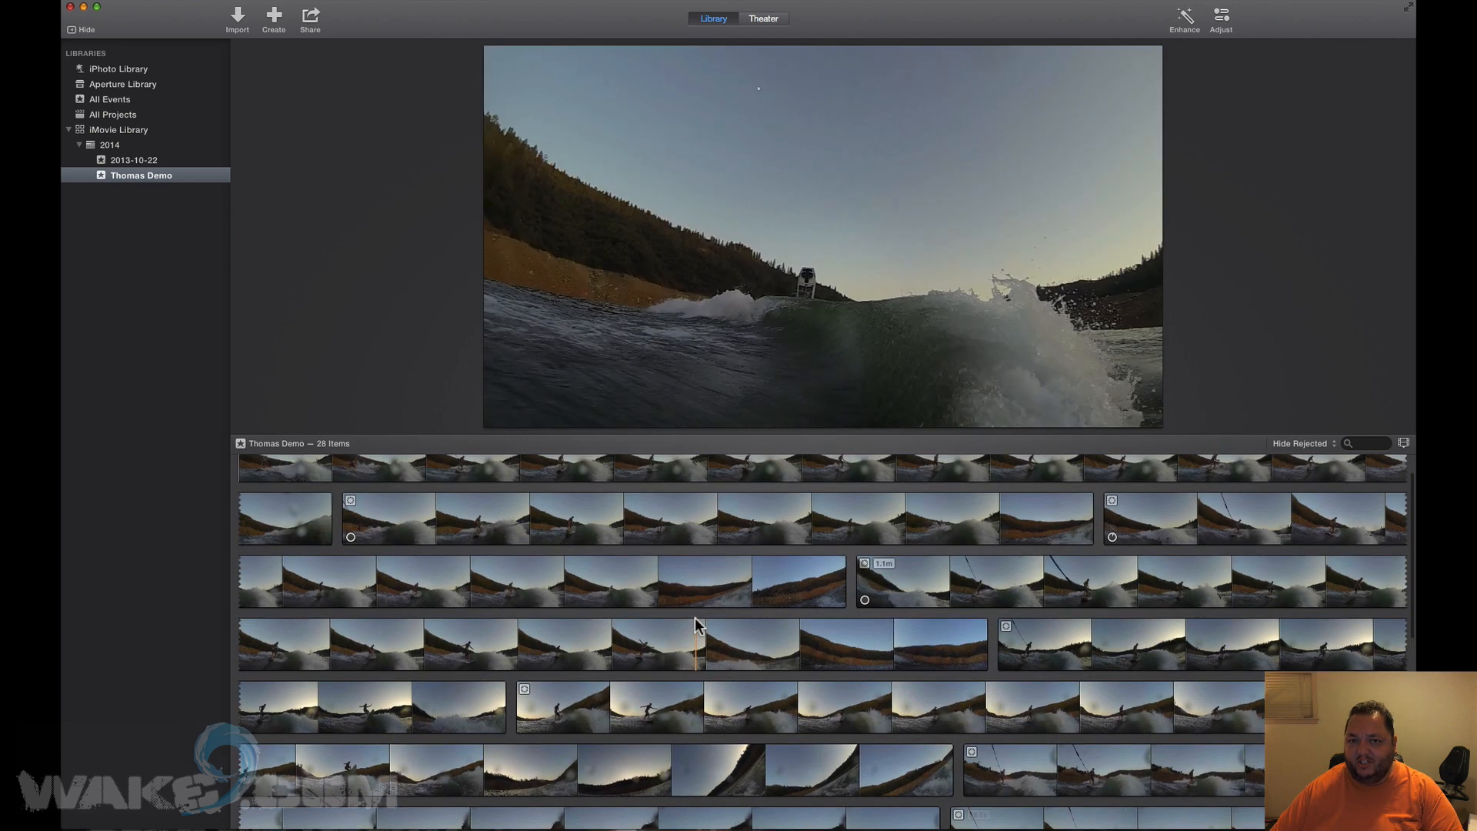
scroll(696, 618, "down", 3)
scroll(696, 618, "up", 3)
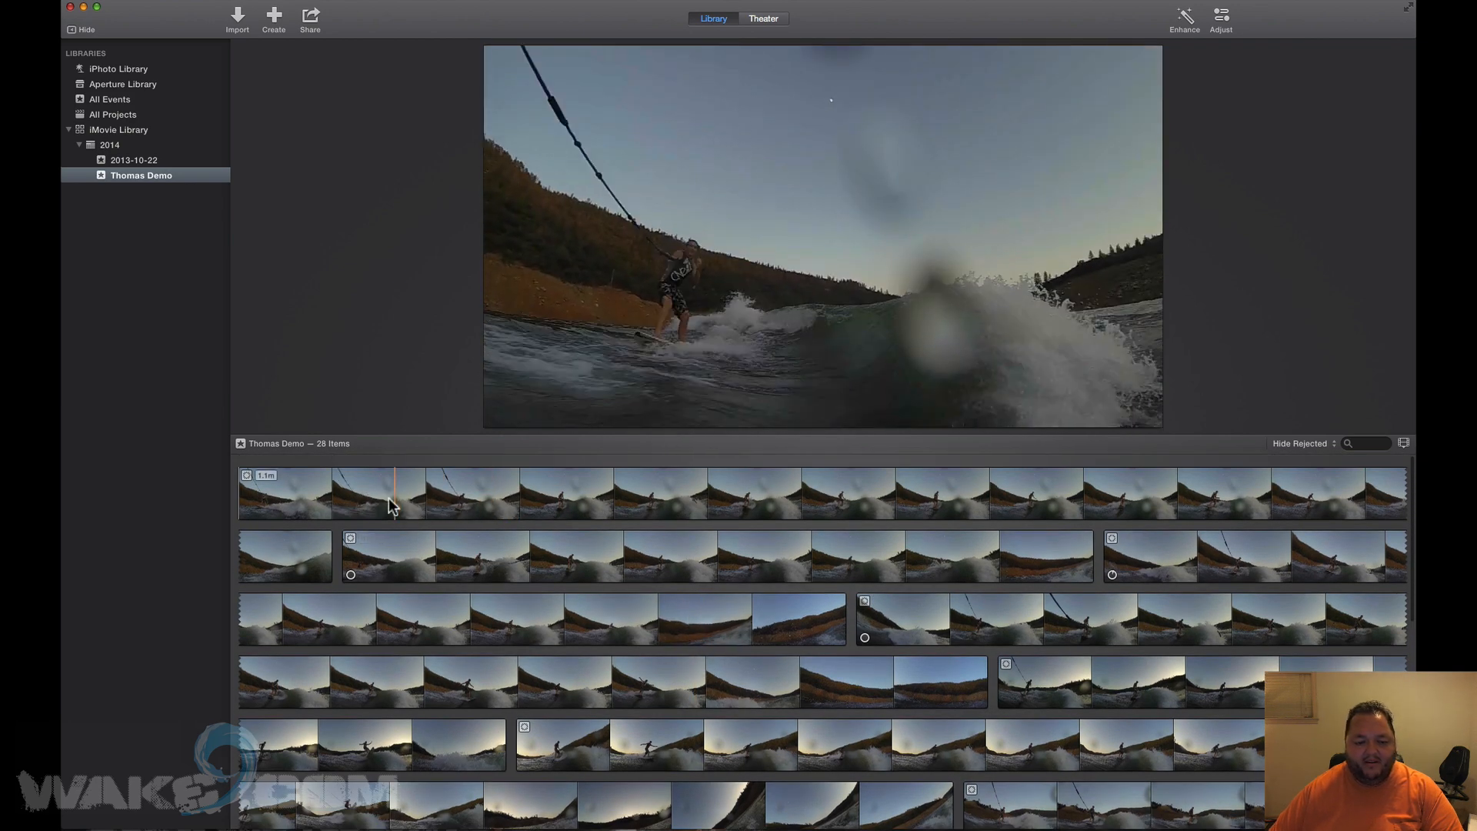
left_click_drag(681, 432, 681, 275)
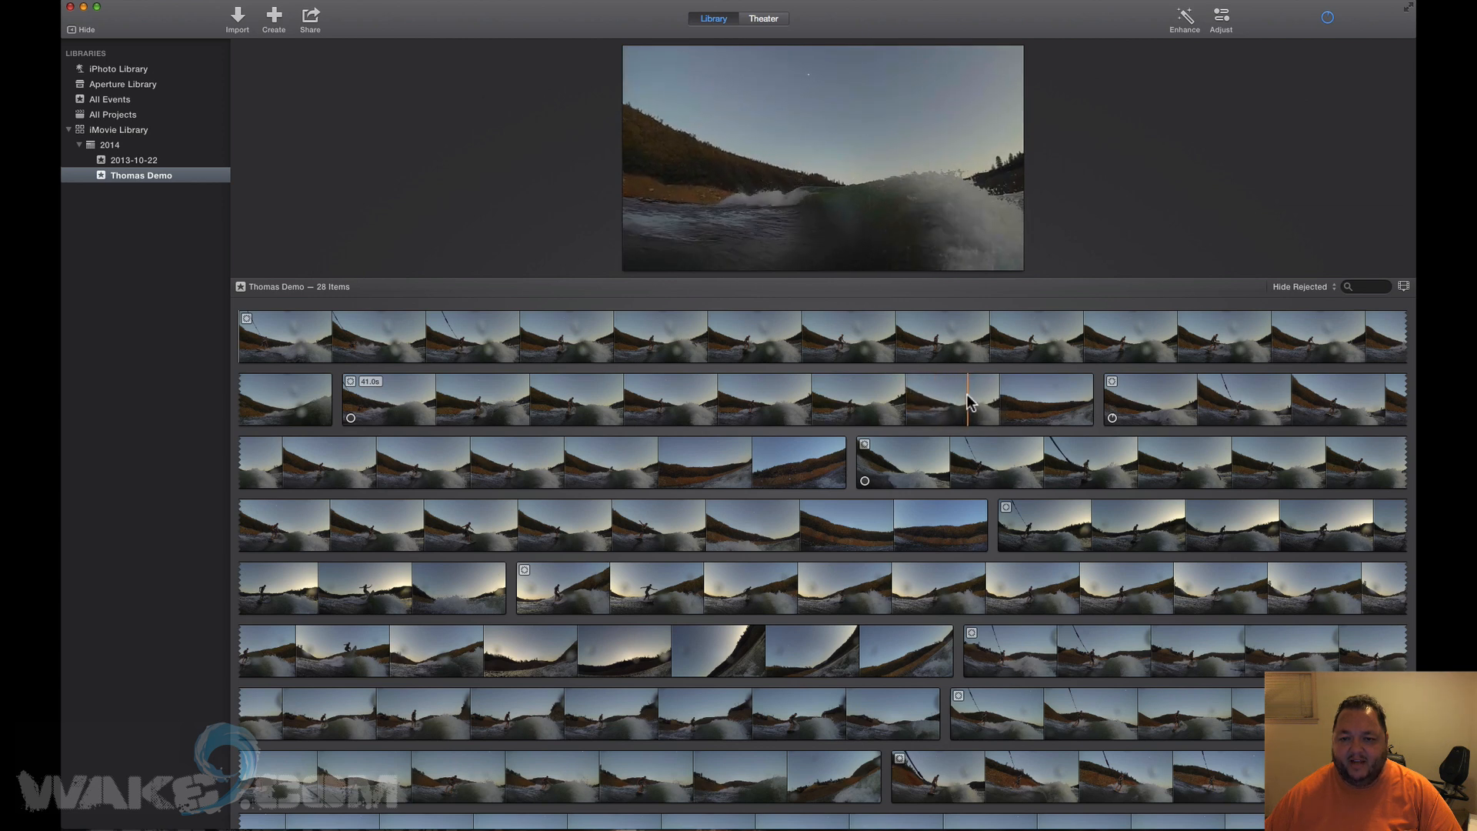
Favorite ranges on the second-, fourth- and fifth-row clips (3.2s, 2.1s, and a short one).
left_click_drag(900, 394, 958, 394)
key("f")
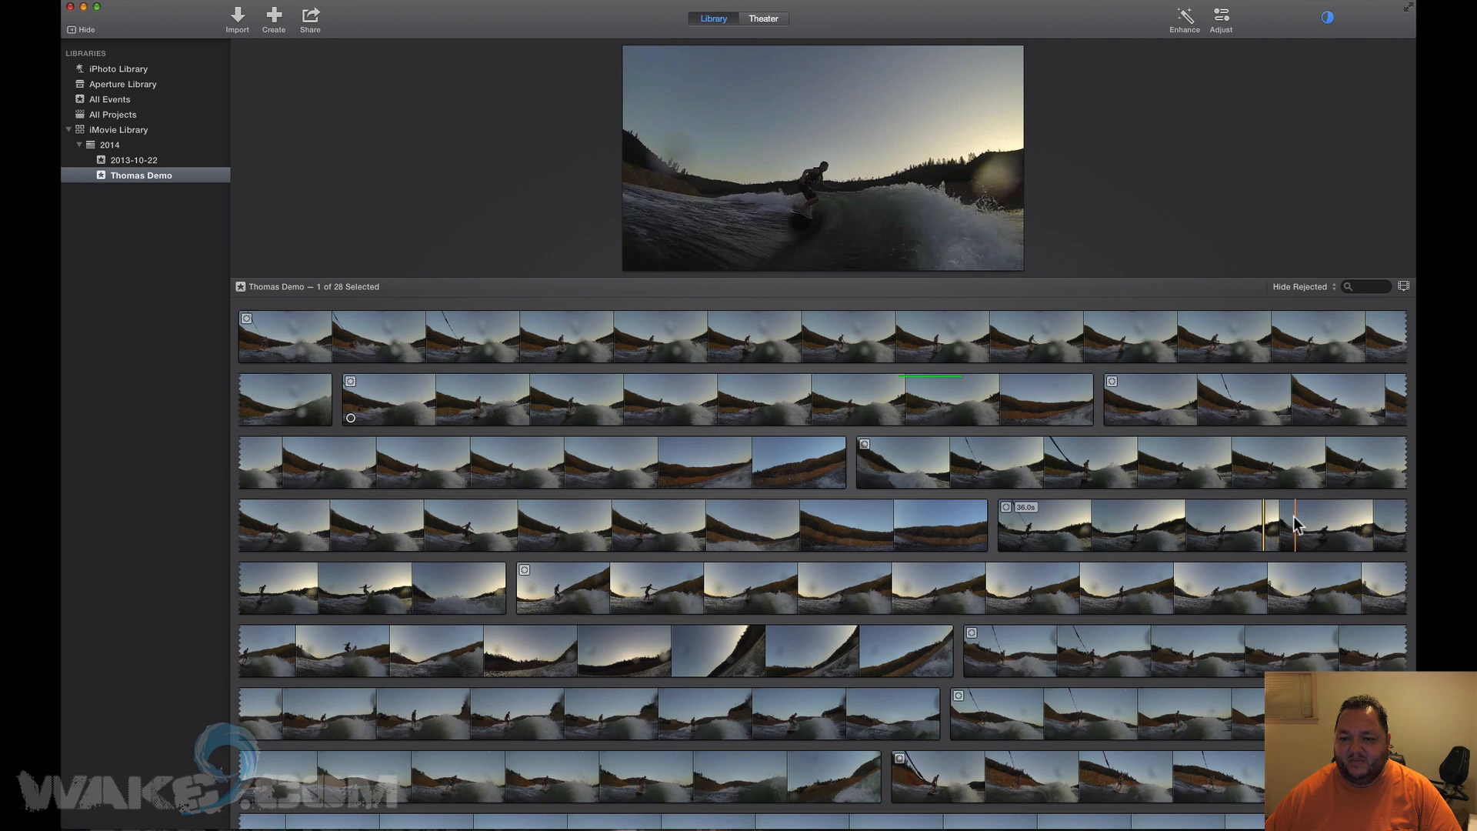
left_click_drag(1283, 527, 1324, 519)
key("f")
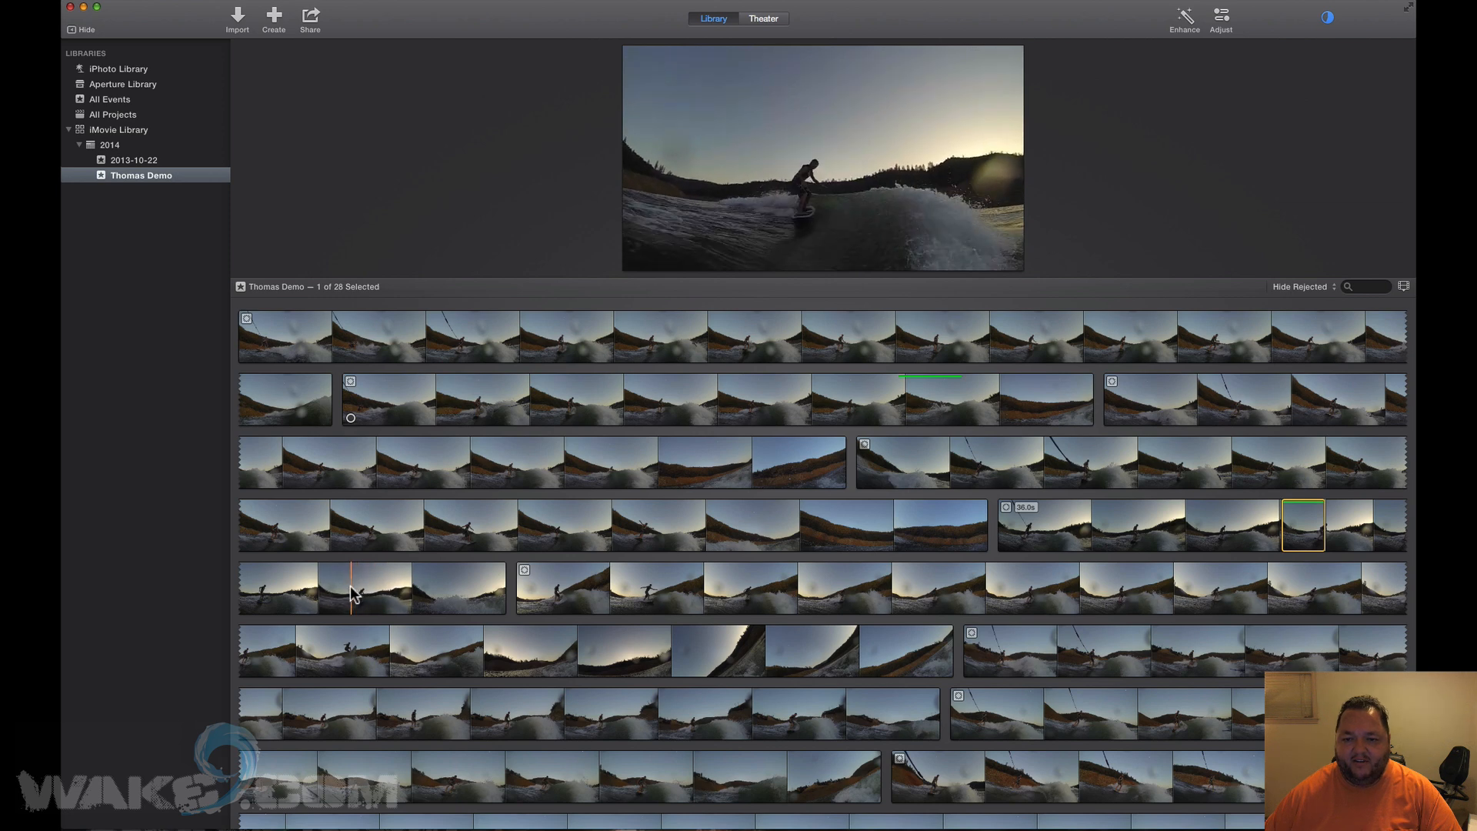
left_click_drag(362, 589, 407, 591)
key("f")
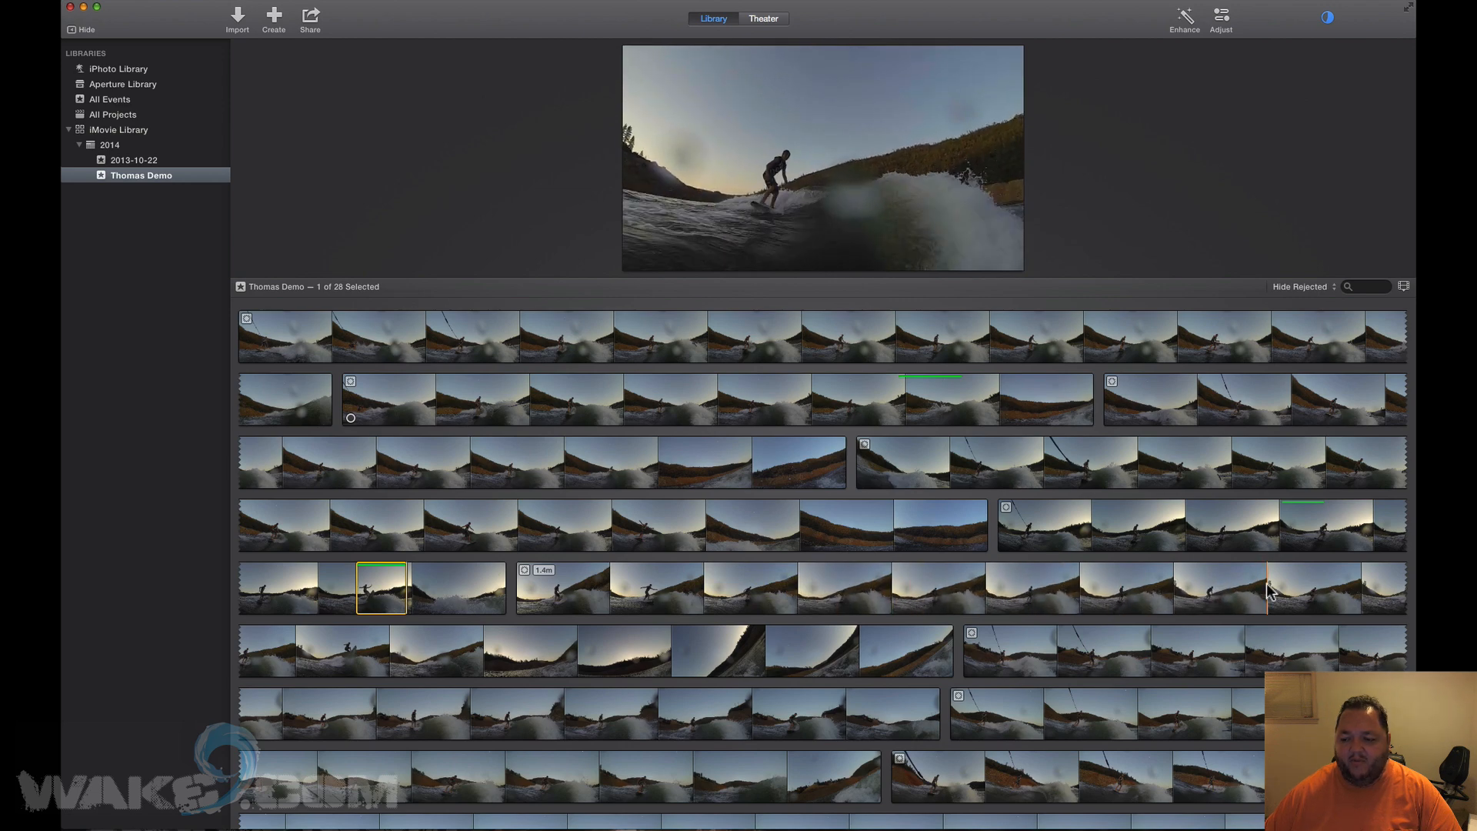
Review the clip list and bring up the Hide Rejected filter choices.
scroll(1297, 600, "down", 1)
scroll(1296, 600, "down", 5)
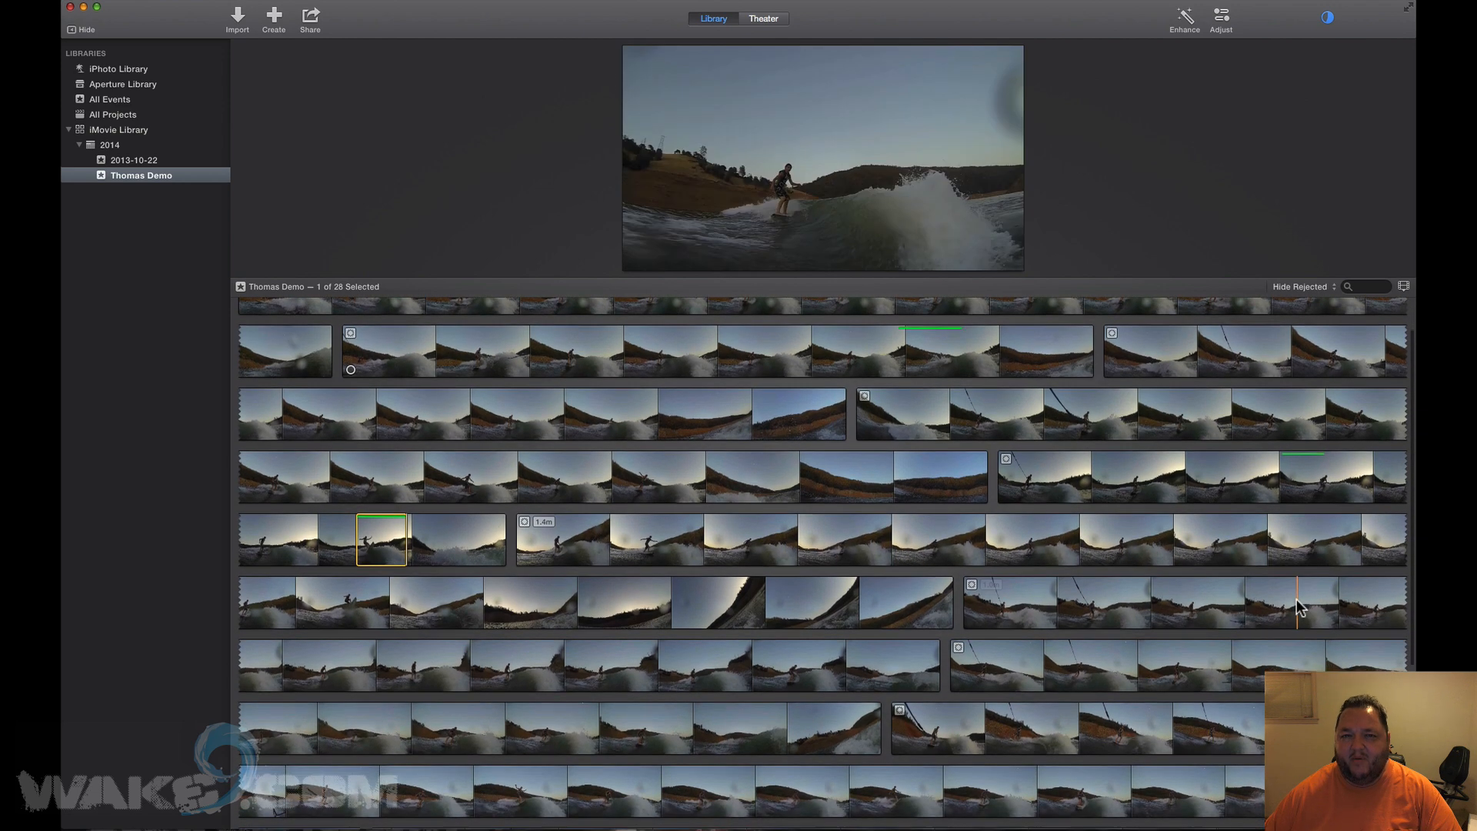
scroll(627, 532, "up", 3)
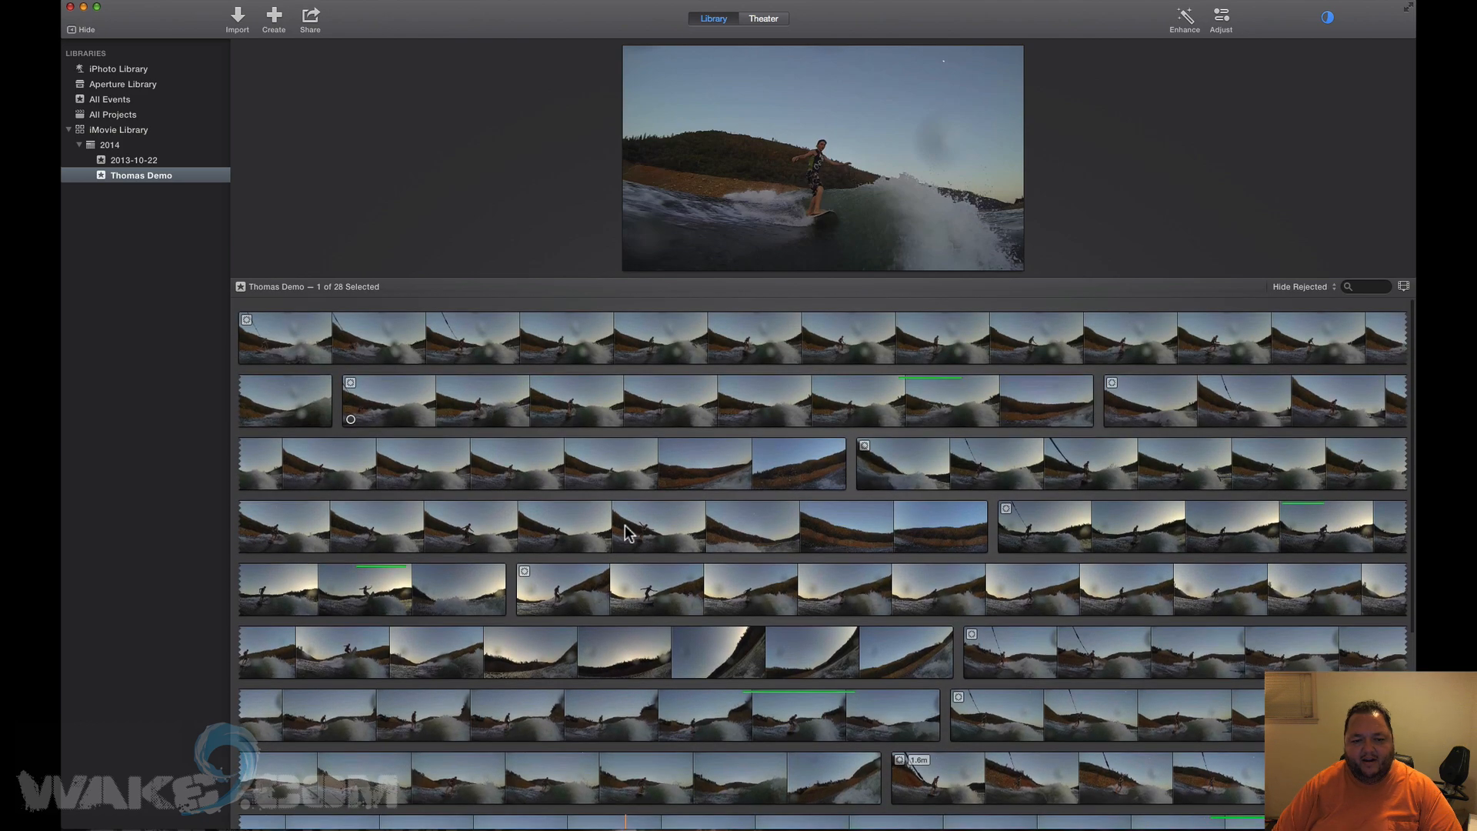
scroll(626, 532, "down", 5)
scroll(627, 533, "up", 3)
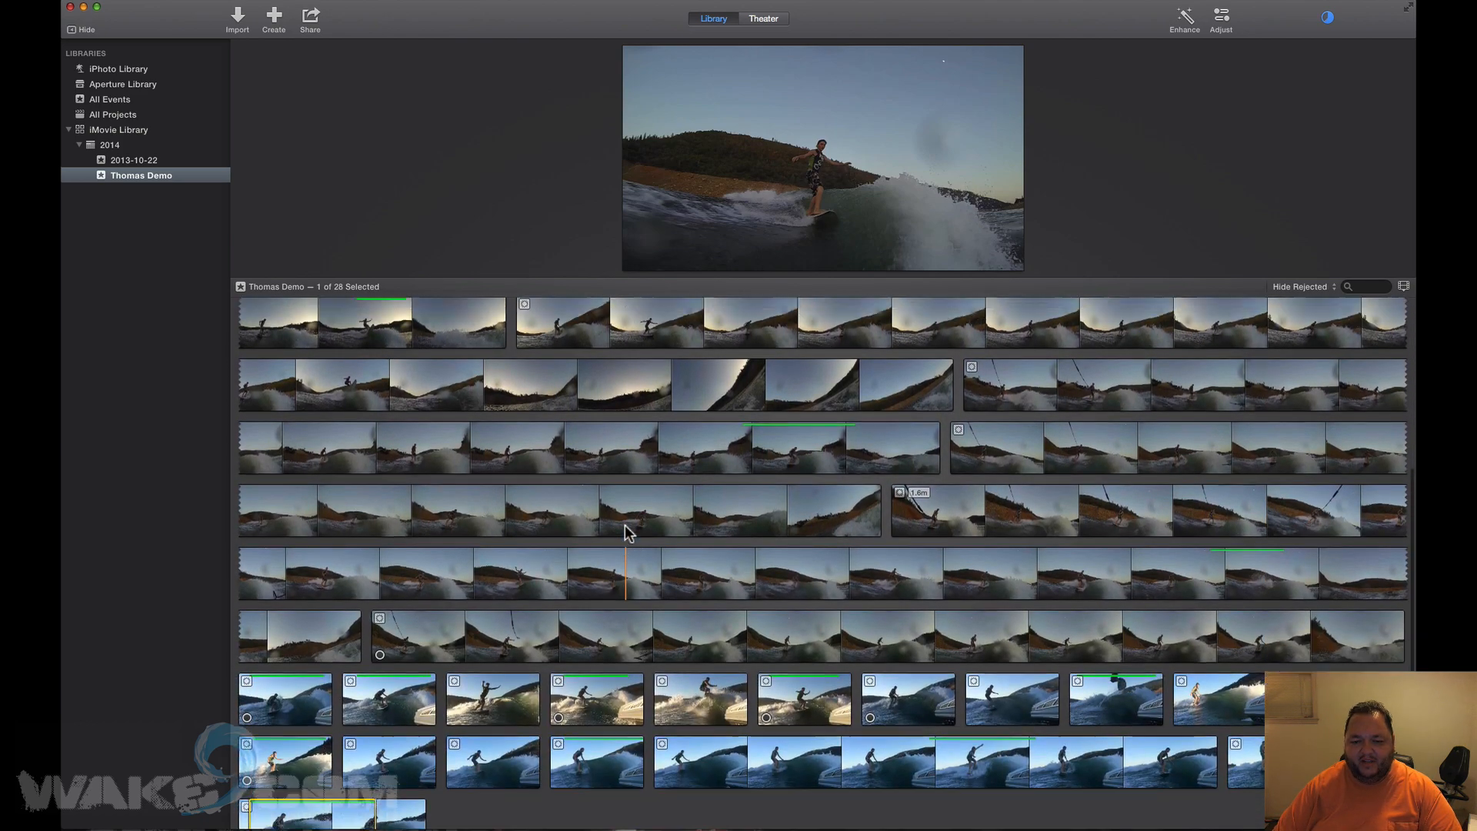
scroll(627, 532, "down", 3)
scroll(627, 532, "up", 1)
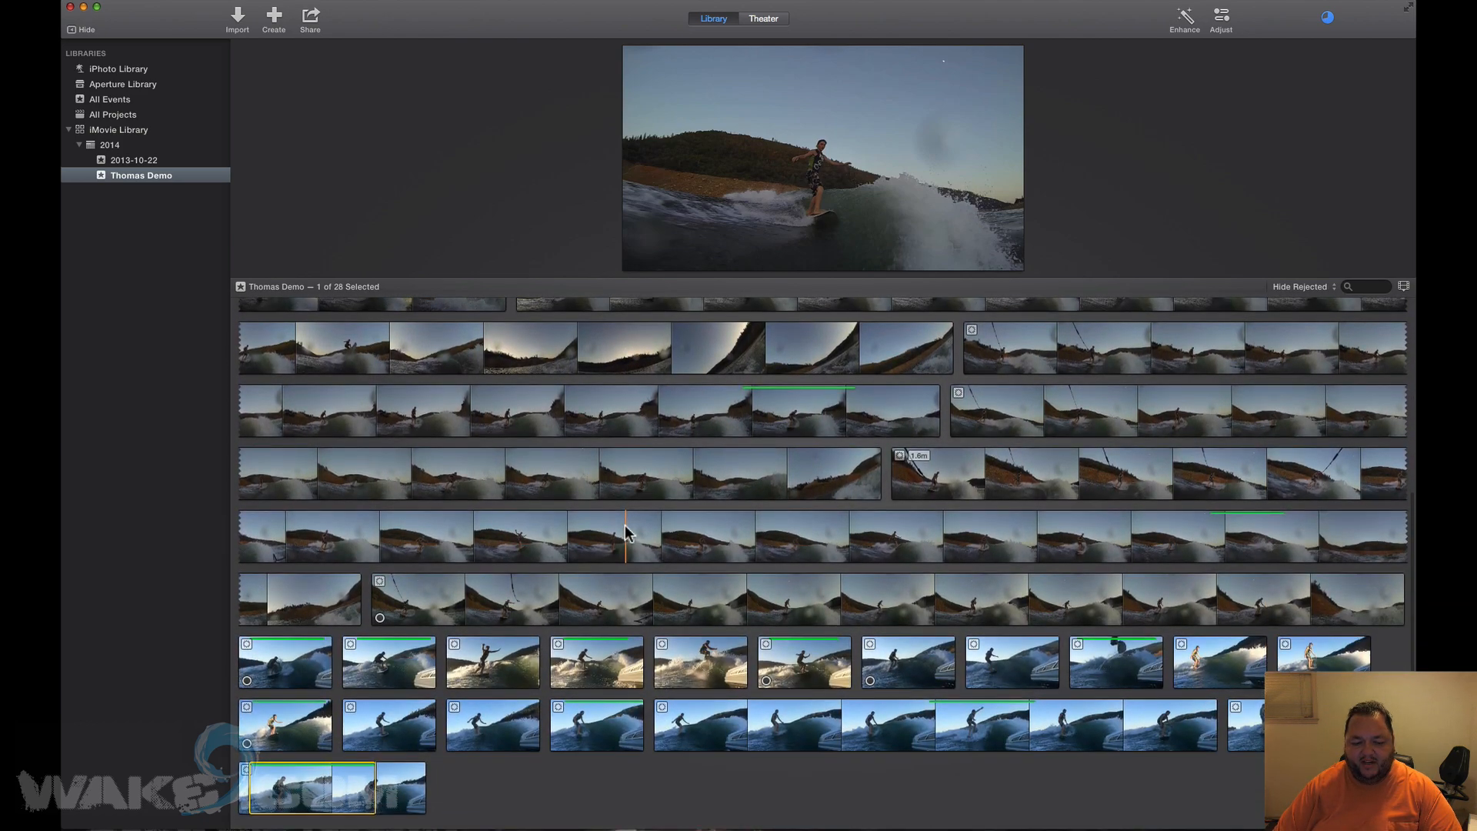
scroll(627, 532, "up", 7)
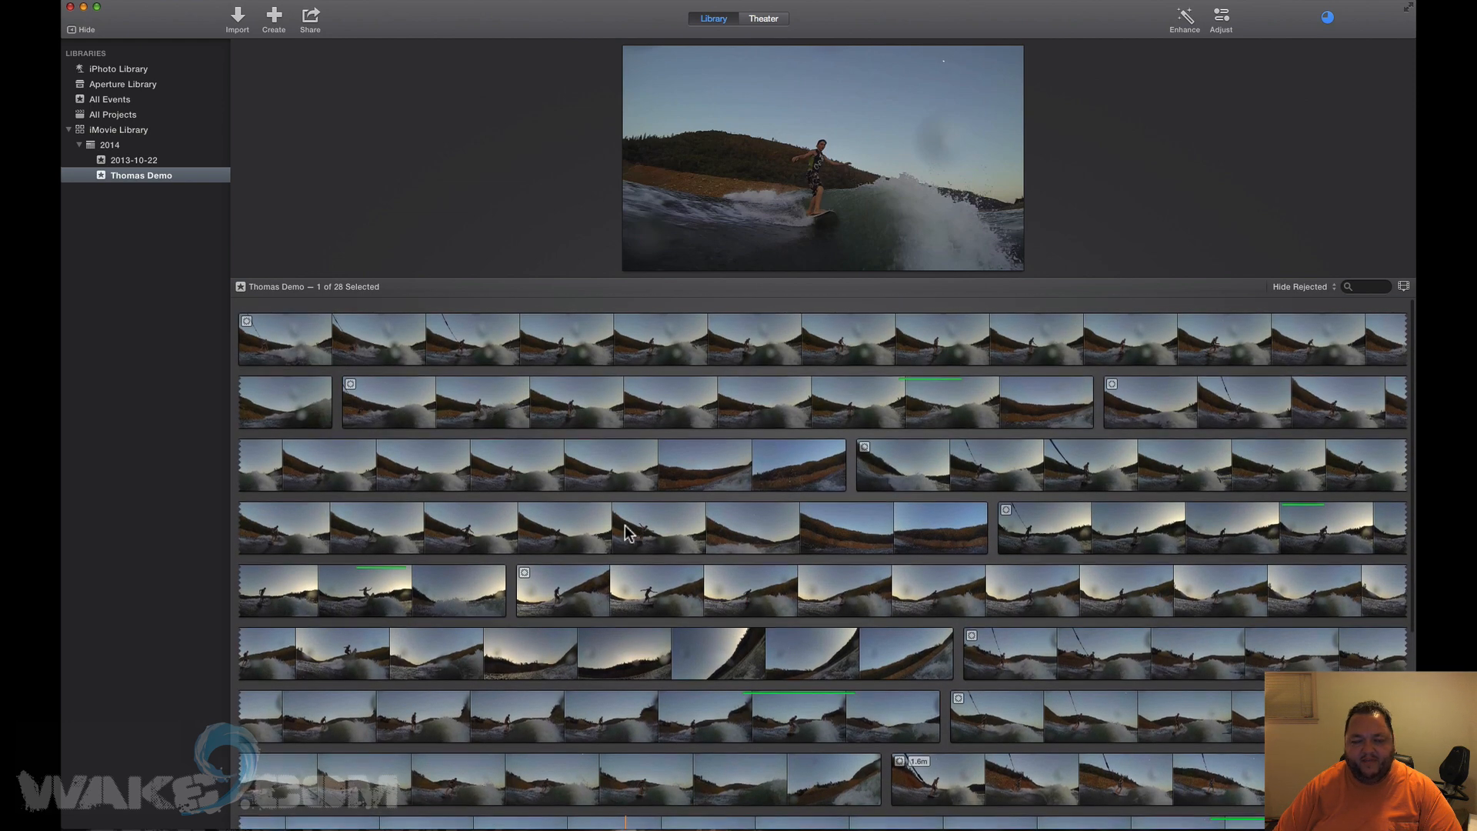
scroll(627, 532, "down", 2)
scroll(627, 532, "up", 2)
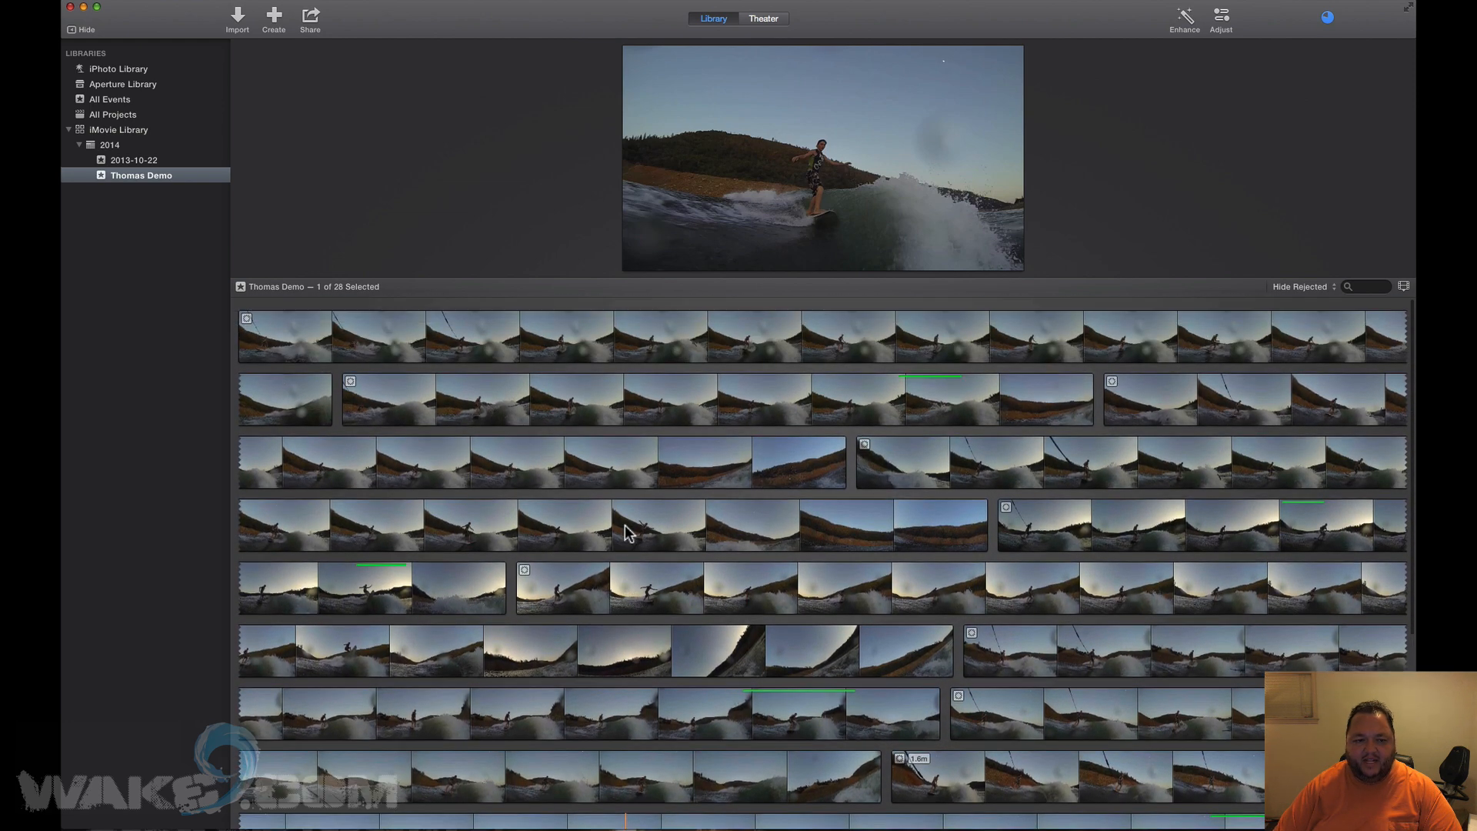
left_click(1305, 288)
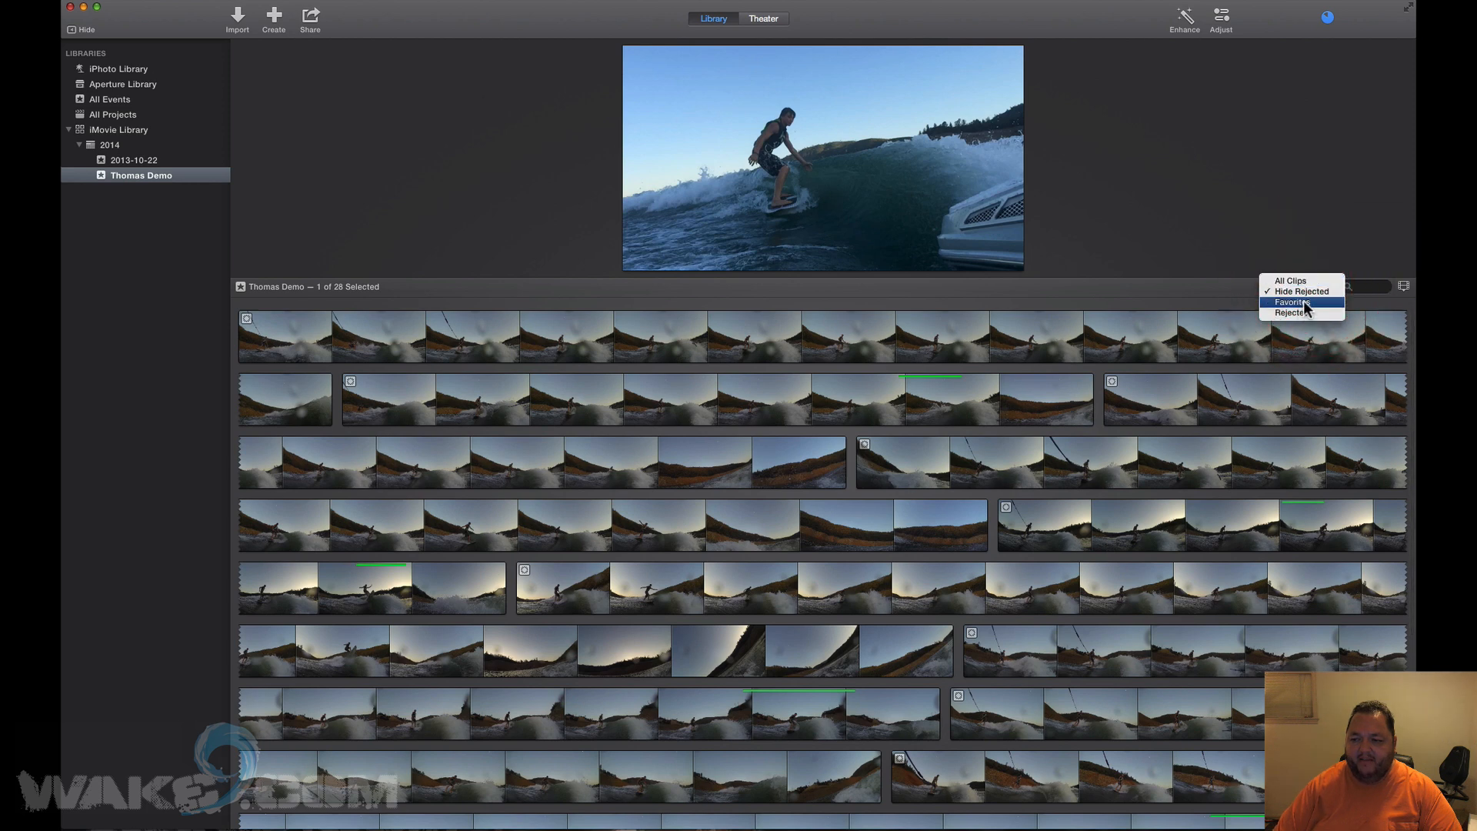
Filter the event to Favorites, enlarge the viewer, and begin a new movie via Create > Movie.
left_click(1303, 302)
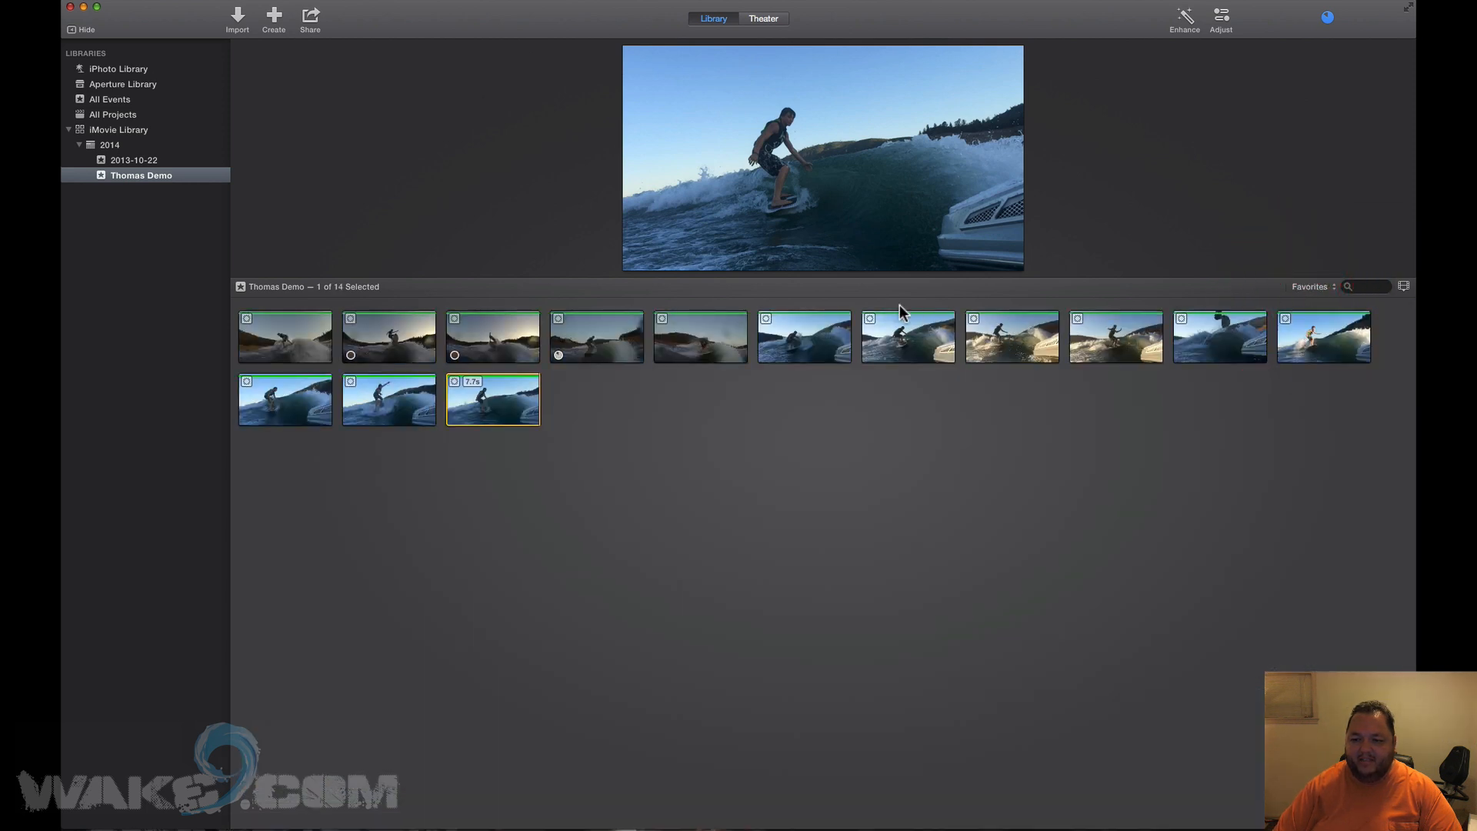
left_click_drag(870, 286, 873, 415)
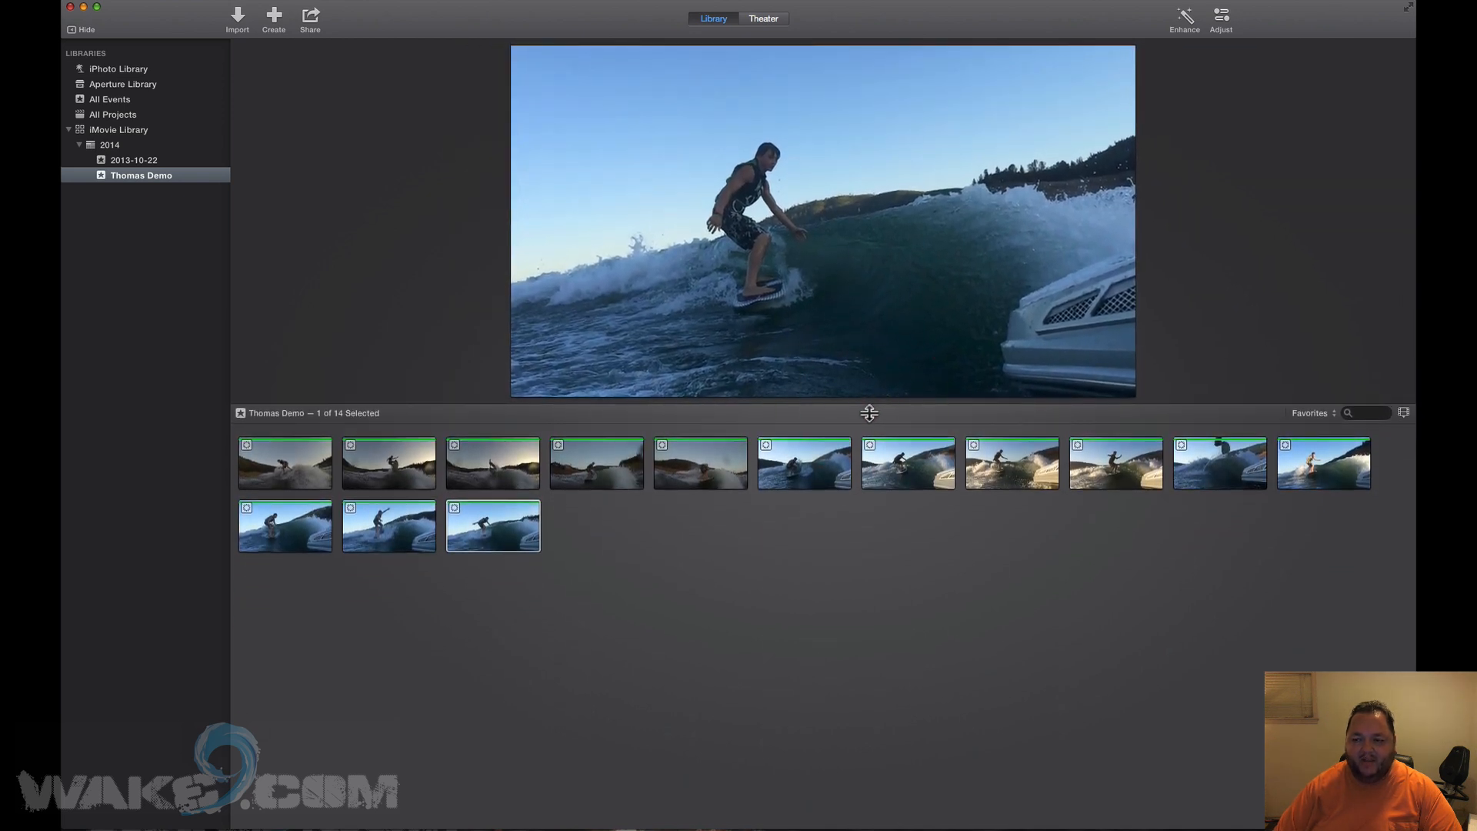
right_click(135, 171)
left_click(120, 176)
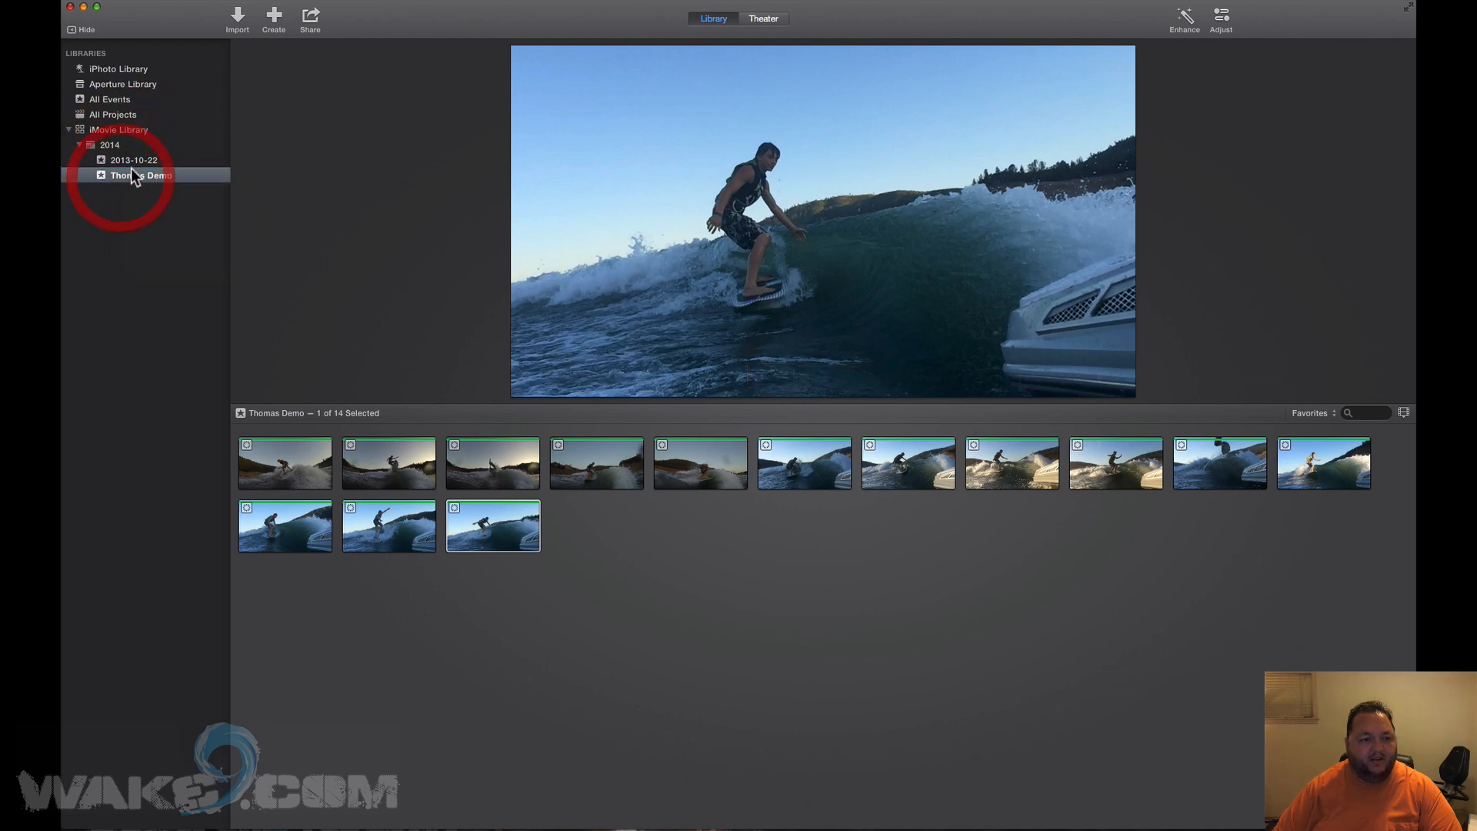
left_click(272, 17)
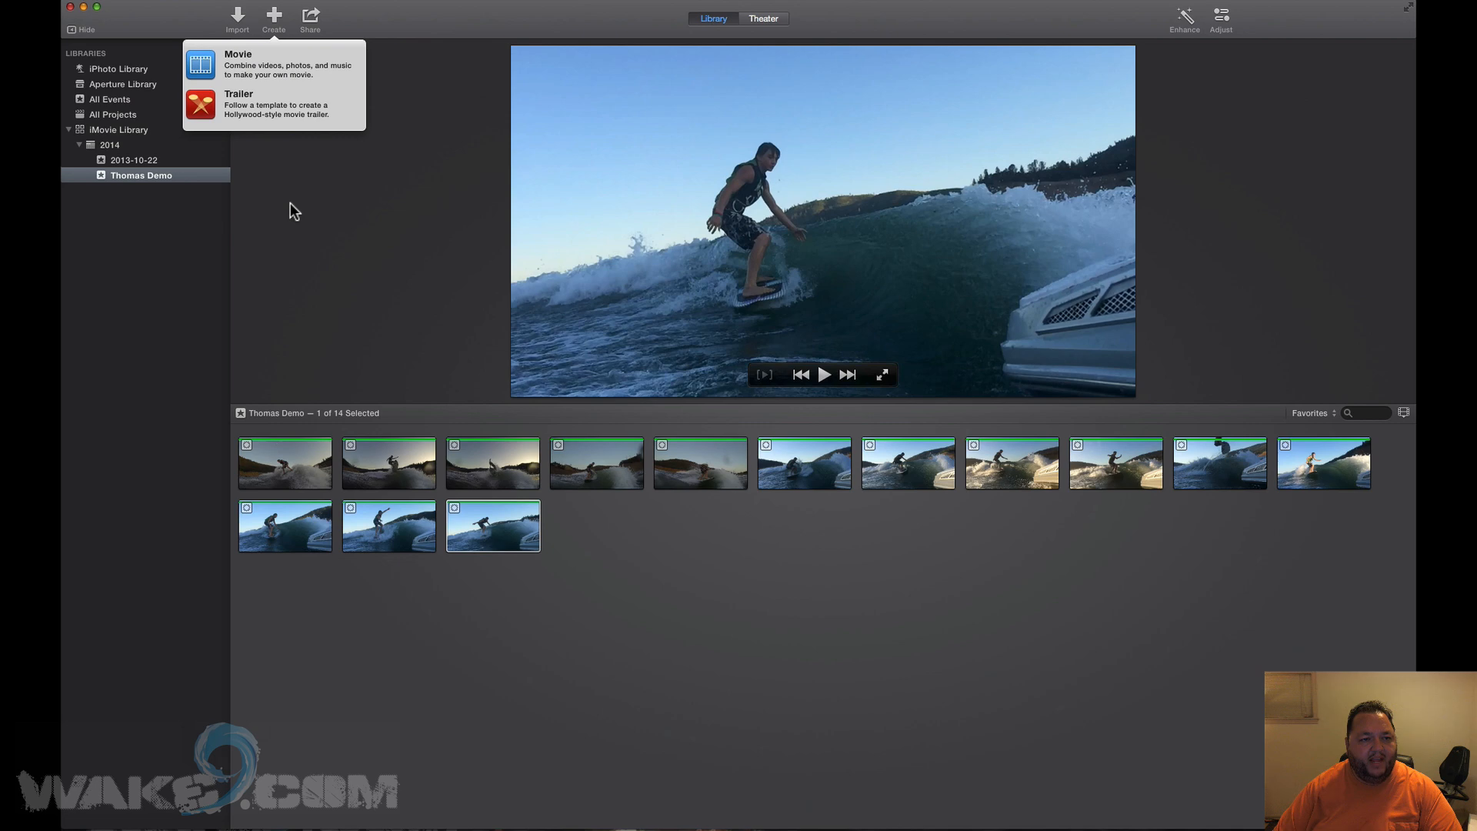
left_click(235, 63)
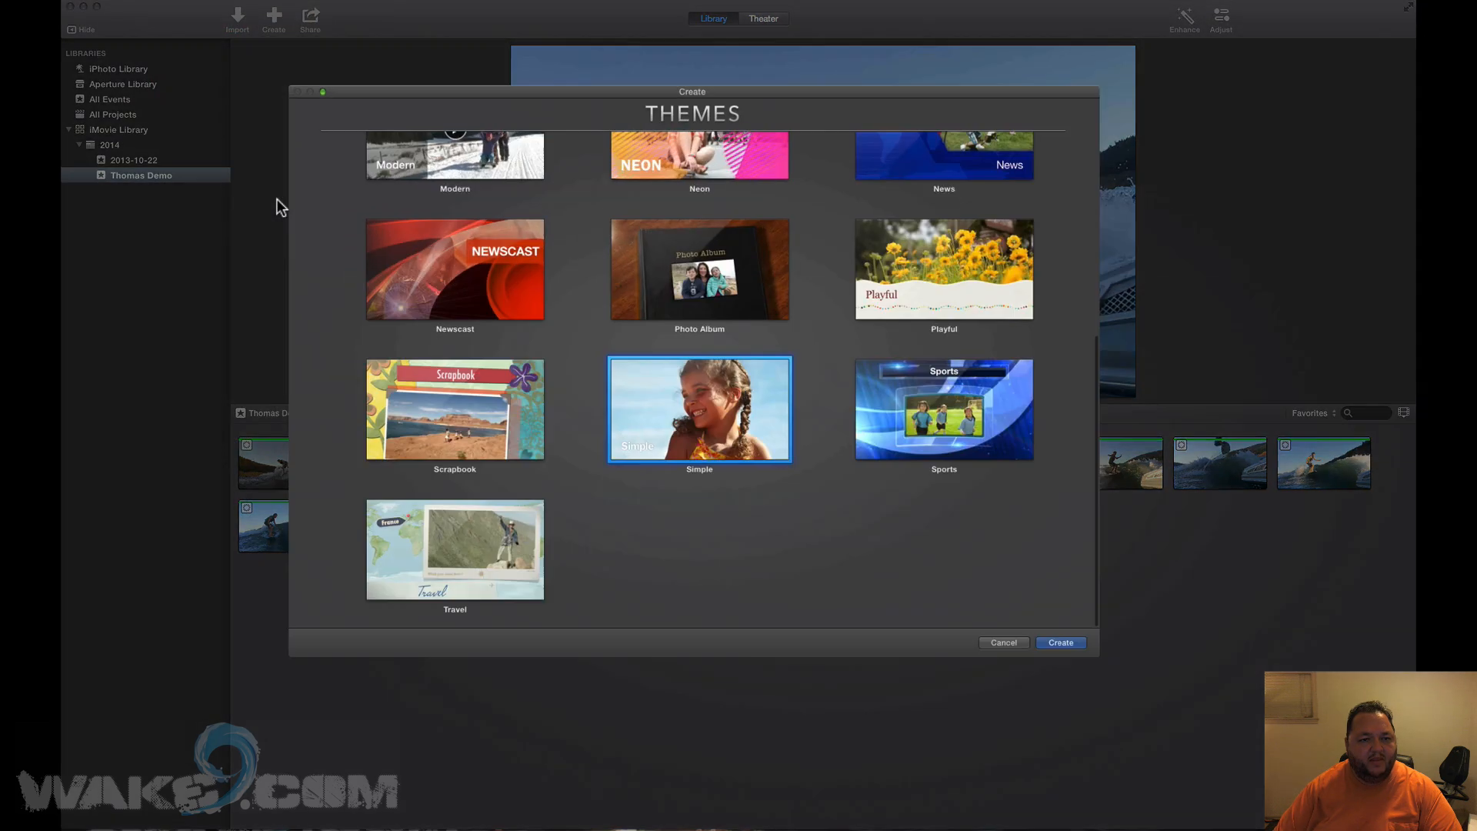
Create a Simple-theme movie project named 'Thomas' in the Thomas Demo event.
mouse_move(459, 254)
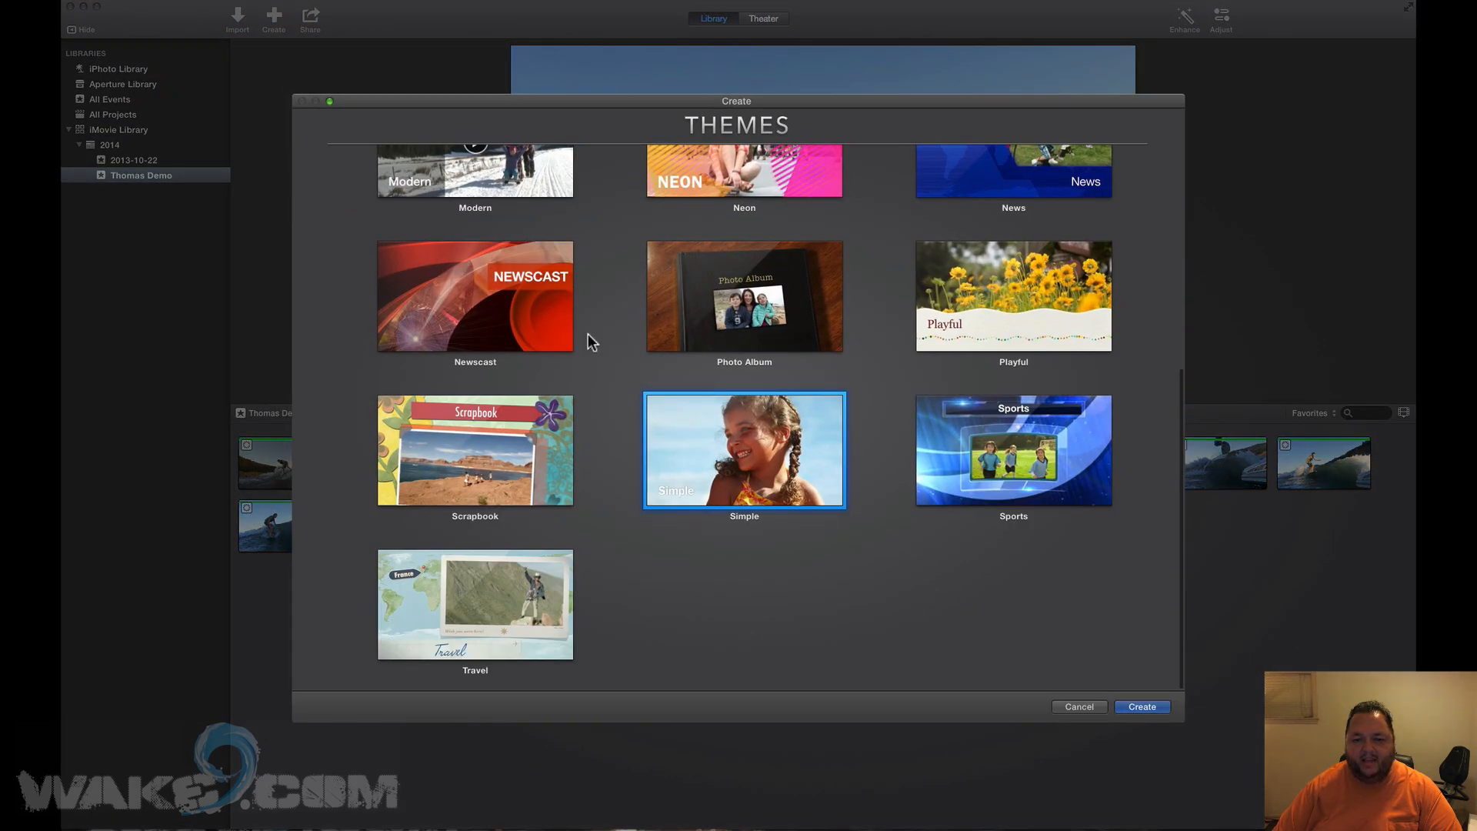
scroll(588, 334, "up", 10)
scroll(588, 334, "down", 10)
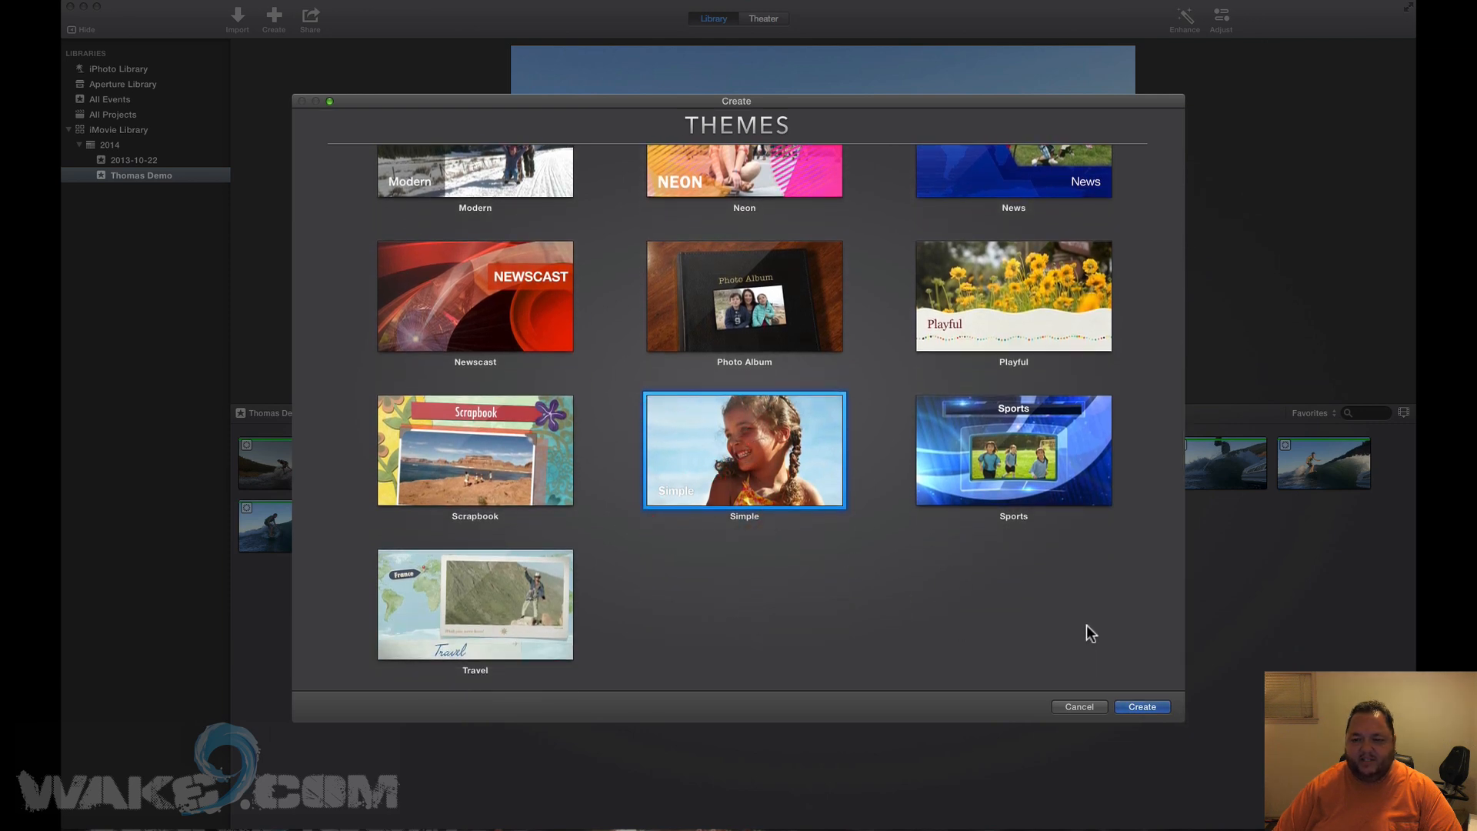
scroll(896, 499, "up", 10)
scroll(896, 498, "down", 8)
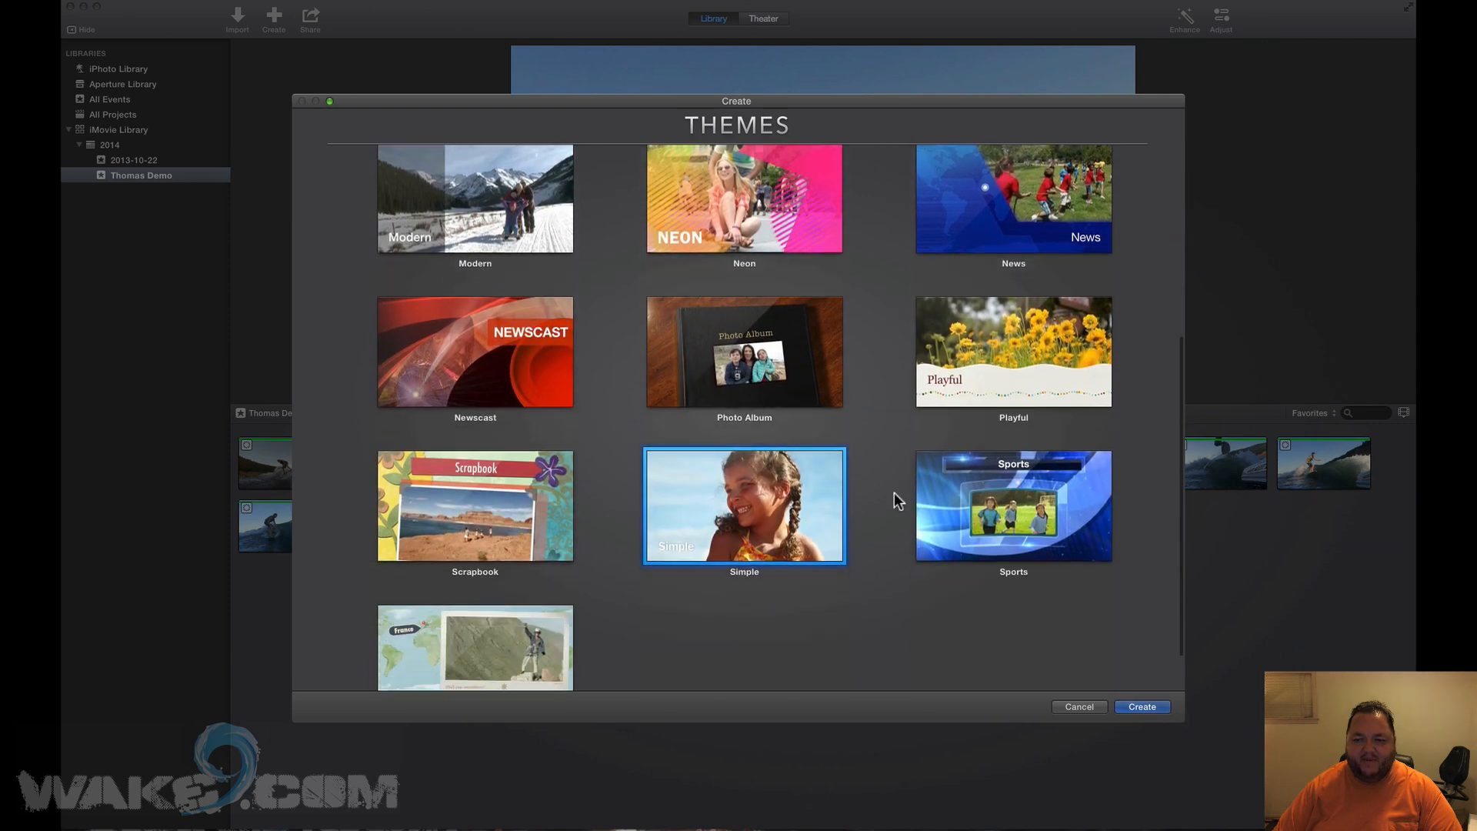
scroll(896, 498, "down", 2)
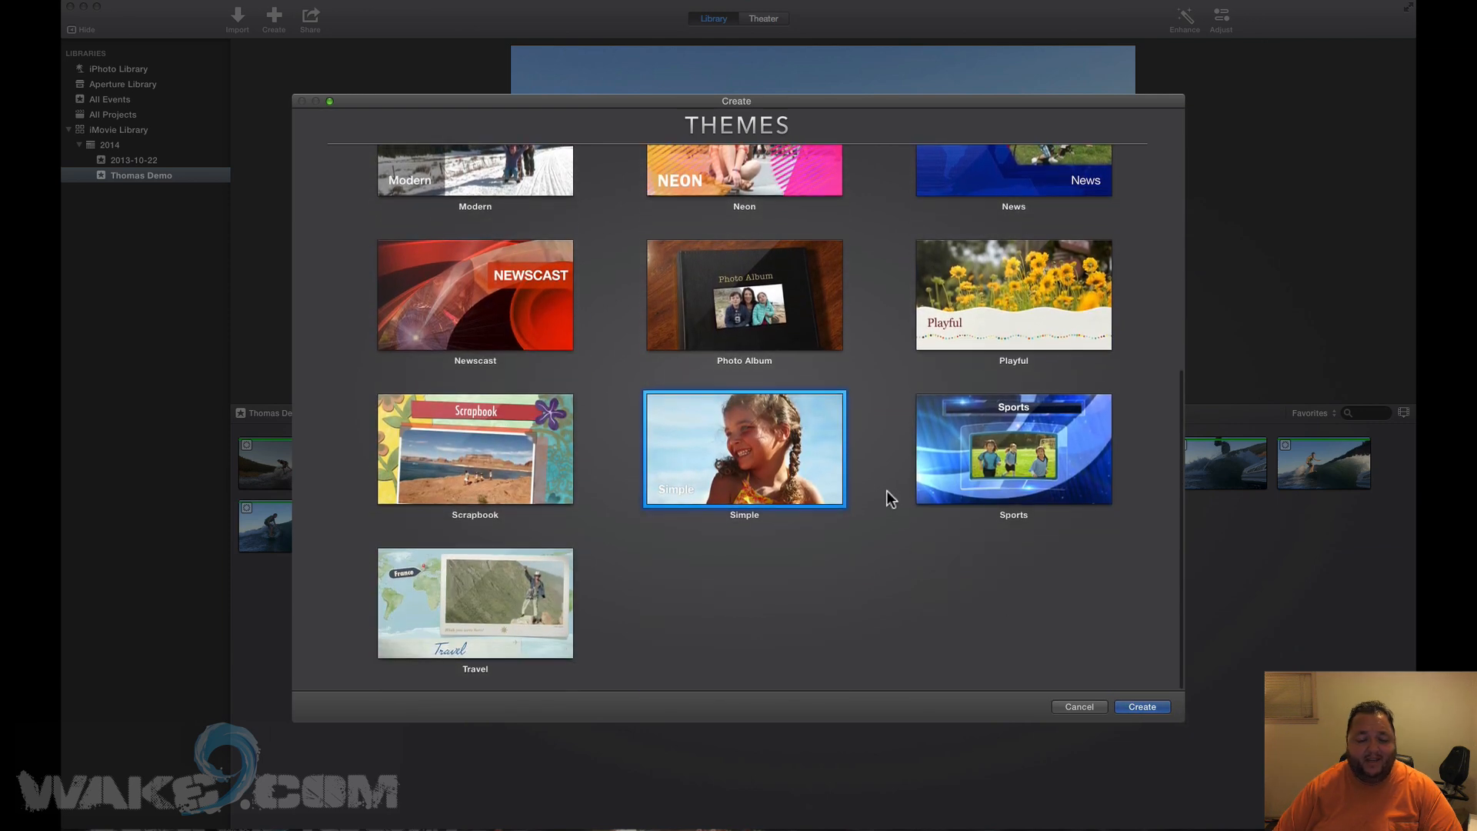
left_click(1143, 708)
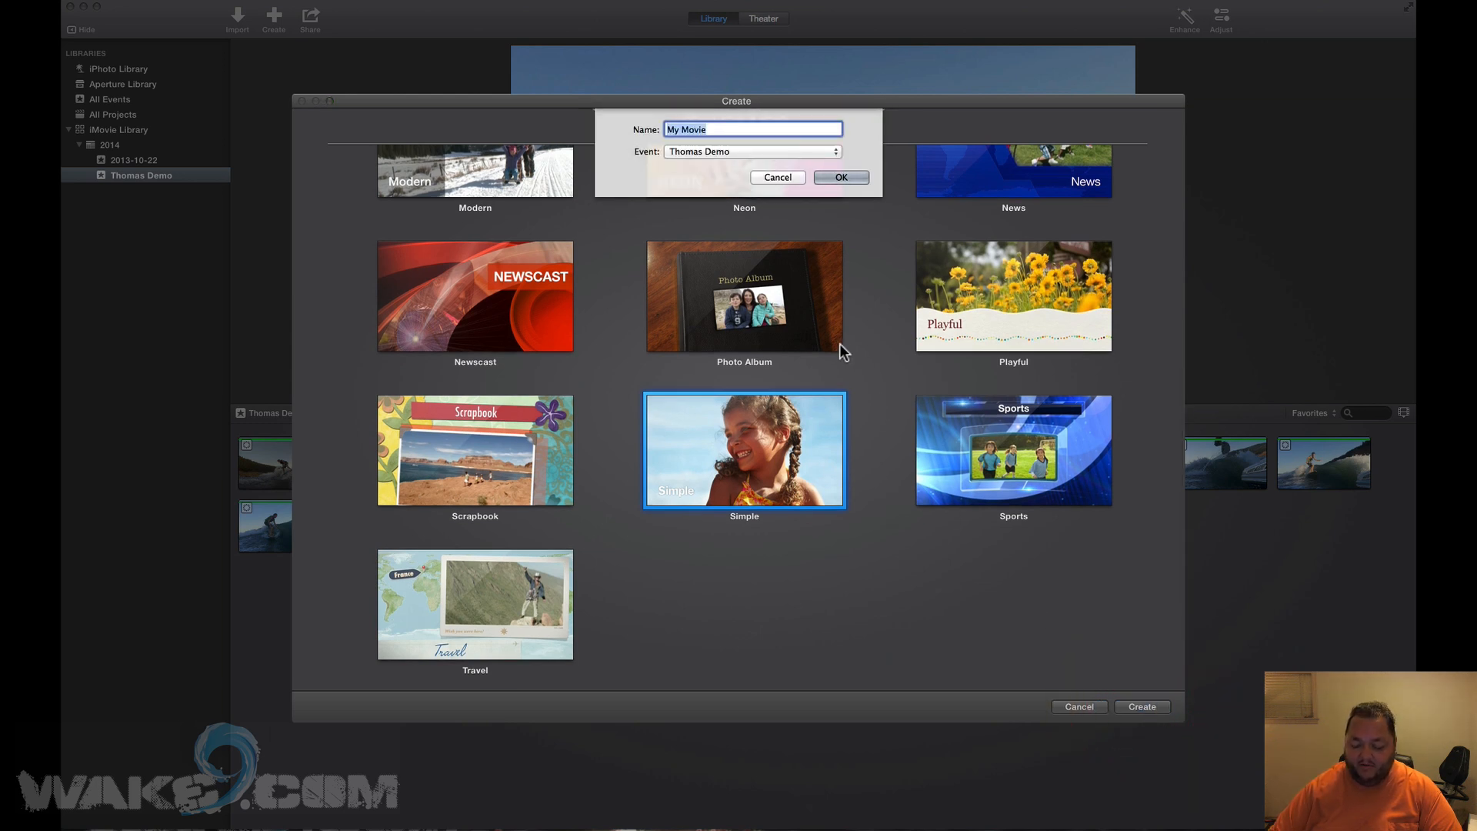
type("Thom")
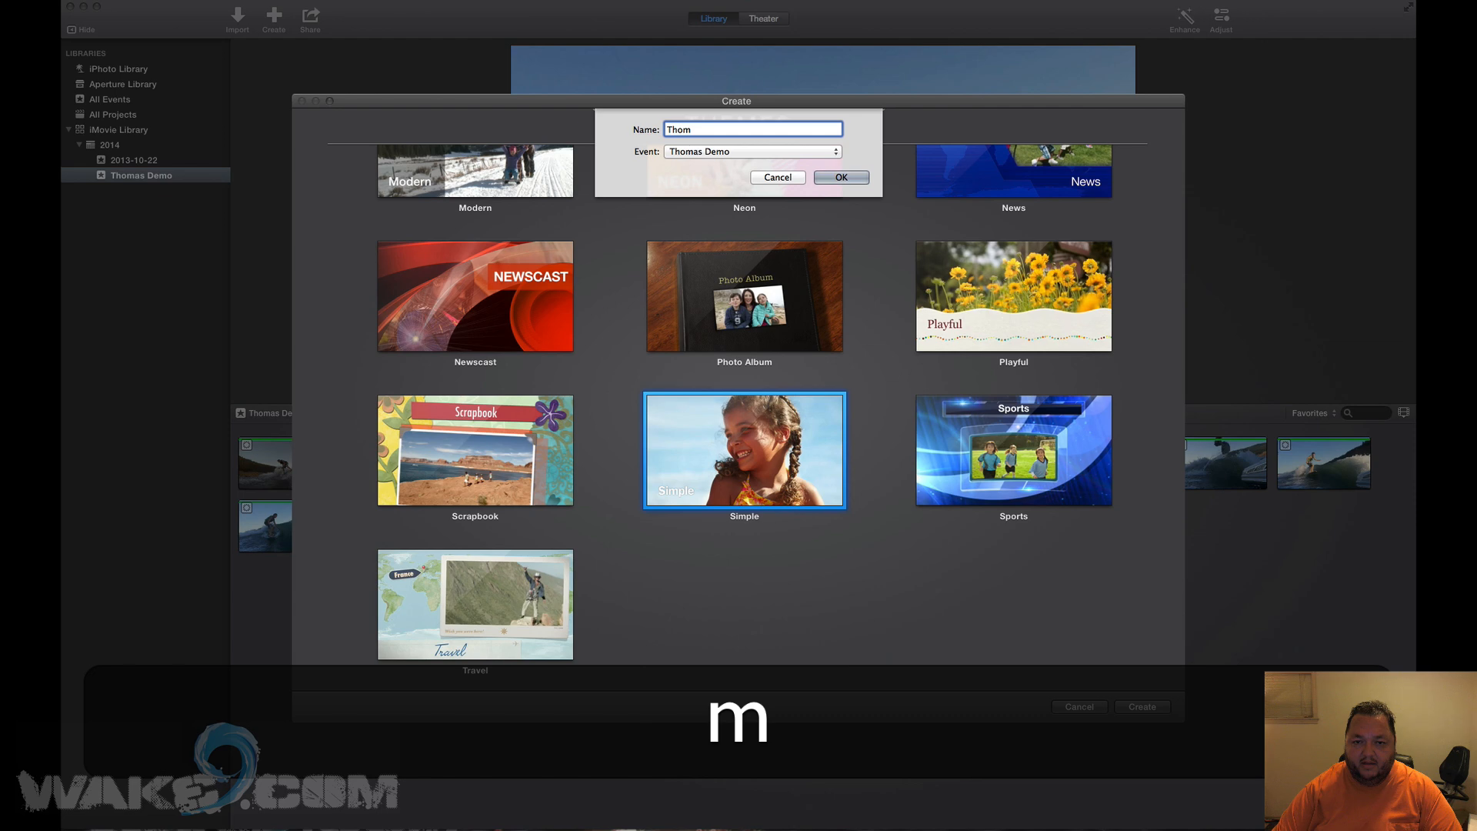
type("as")
left_click(860, 183)
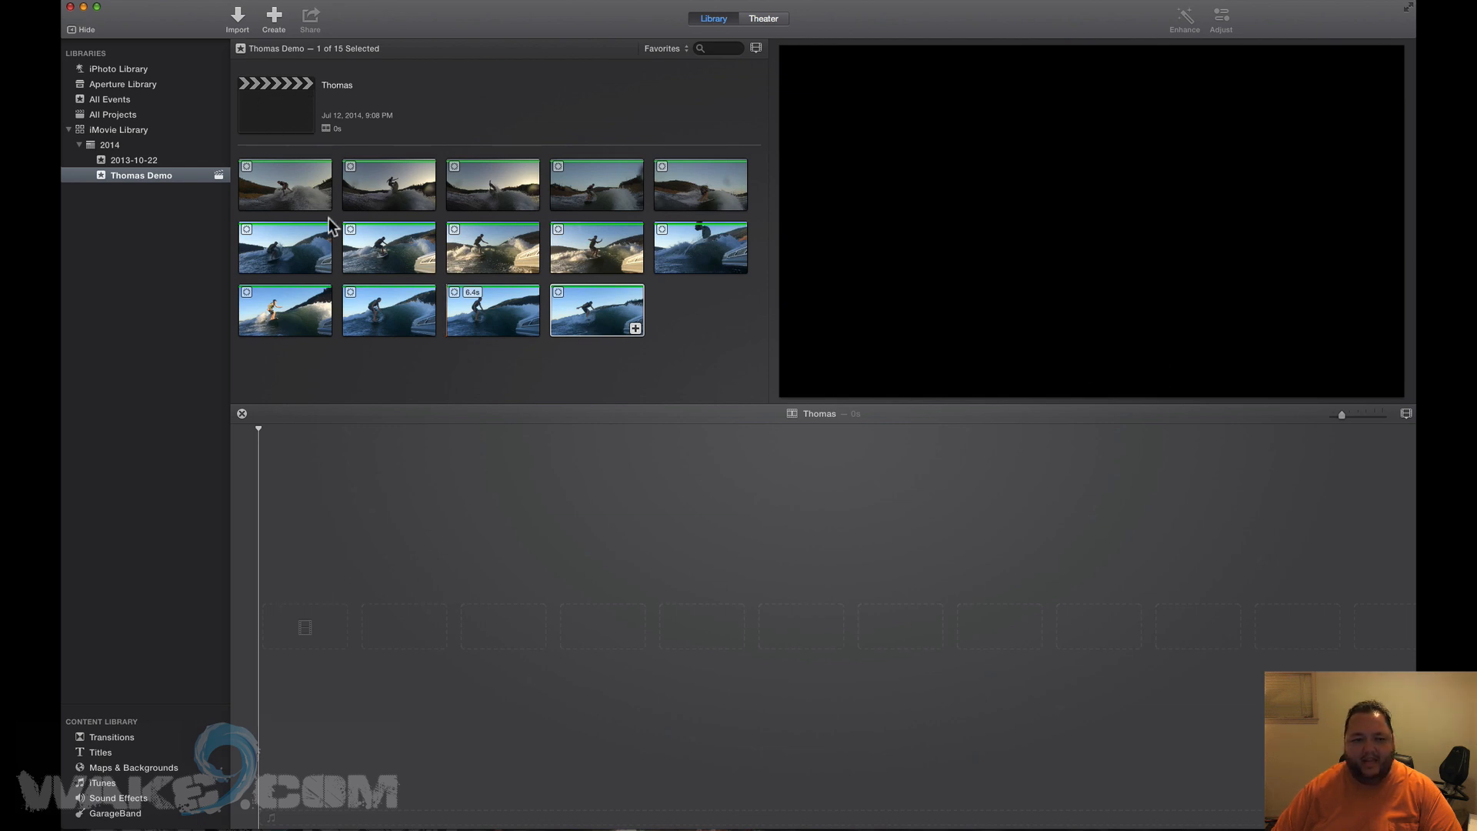
Append the opening range of the third favorite clip to the Thomas timeline.
left_click(690, 340)
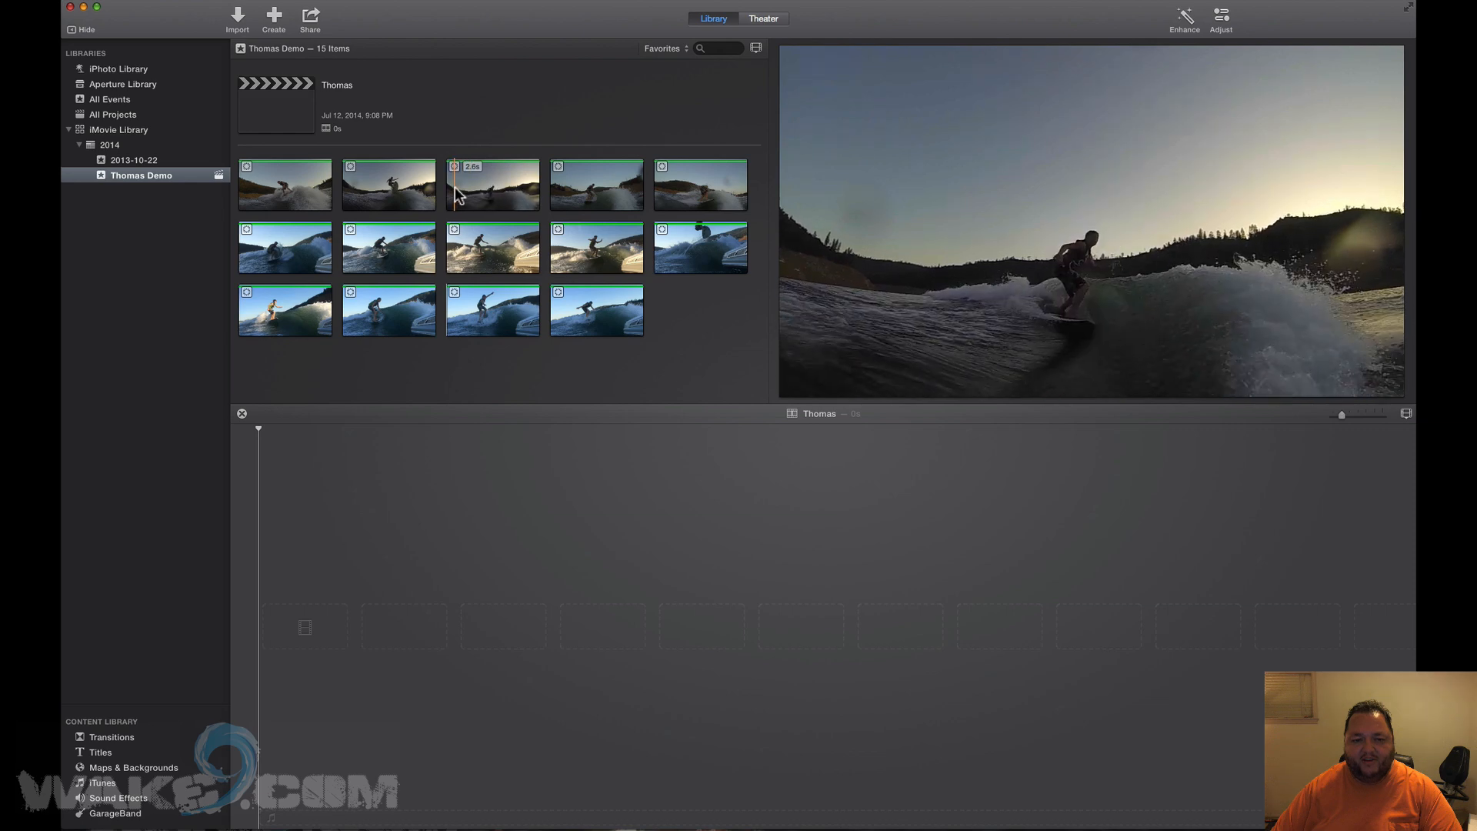
left_click_drag(453, 191, 521, 197)
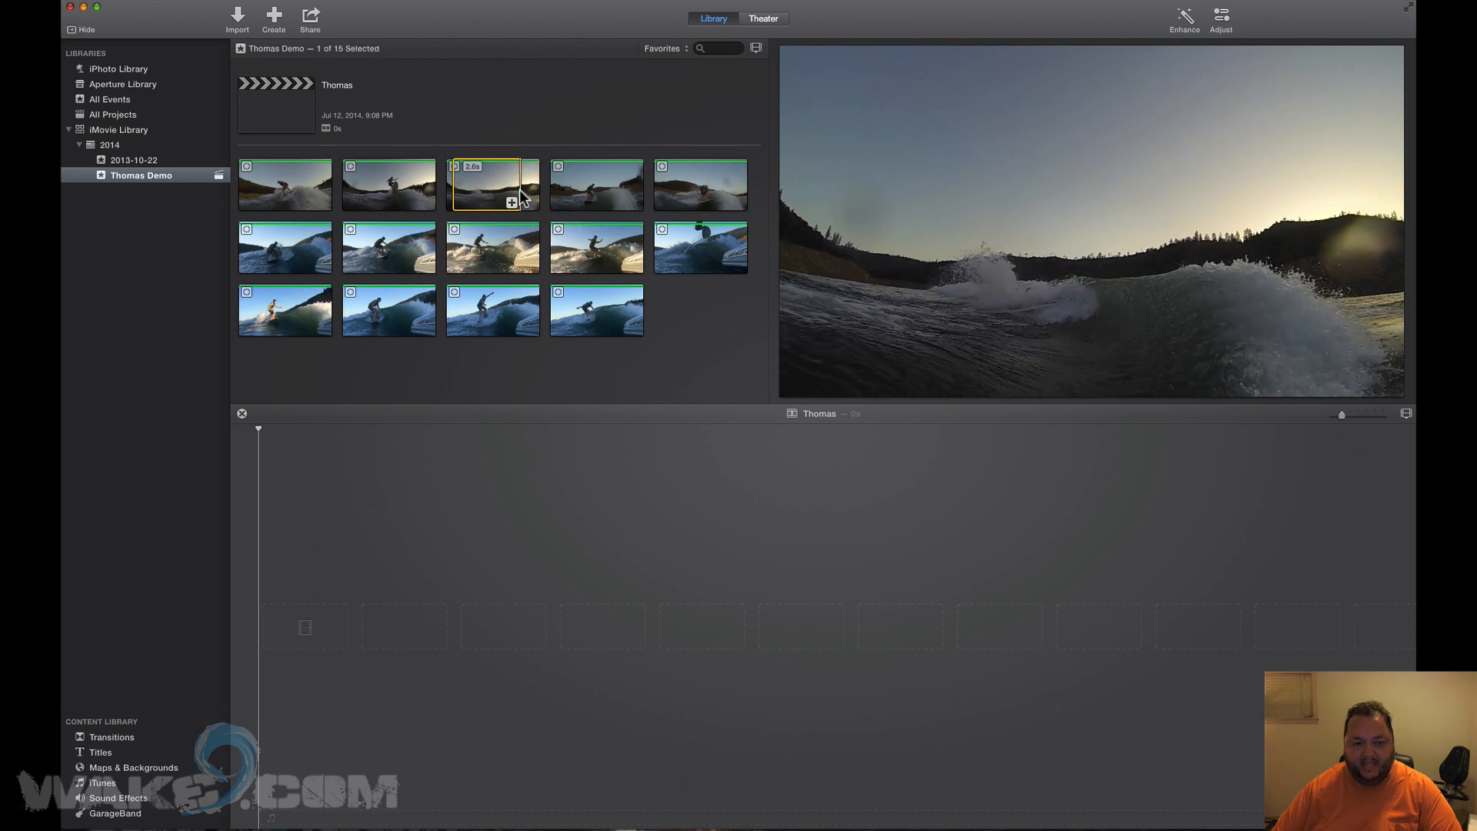
key("e")
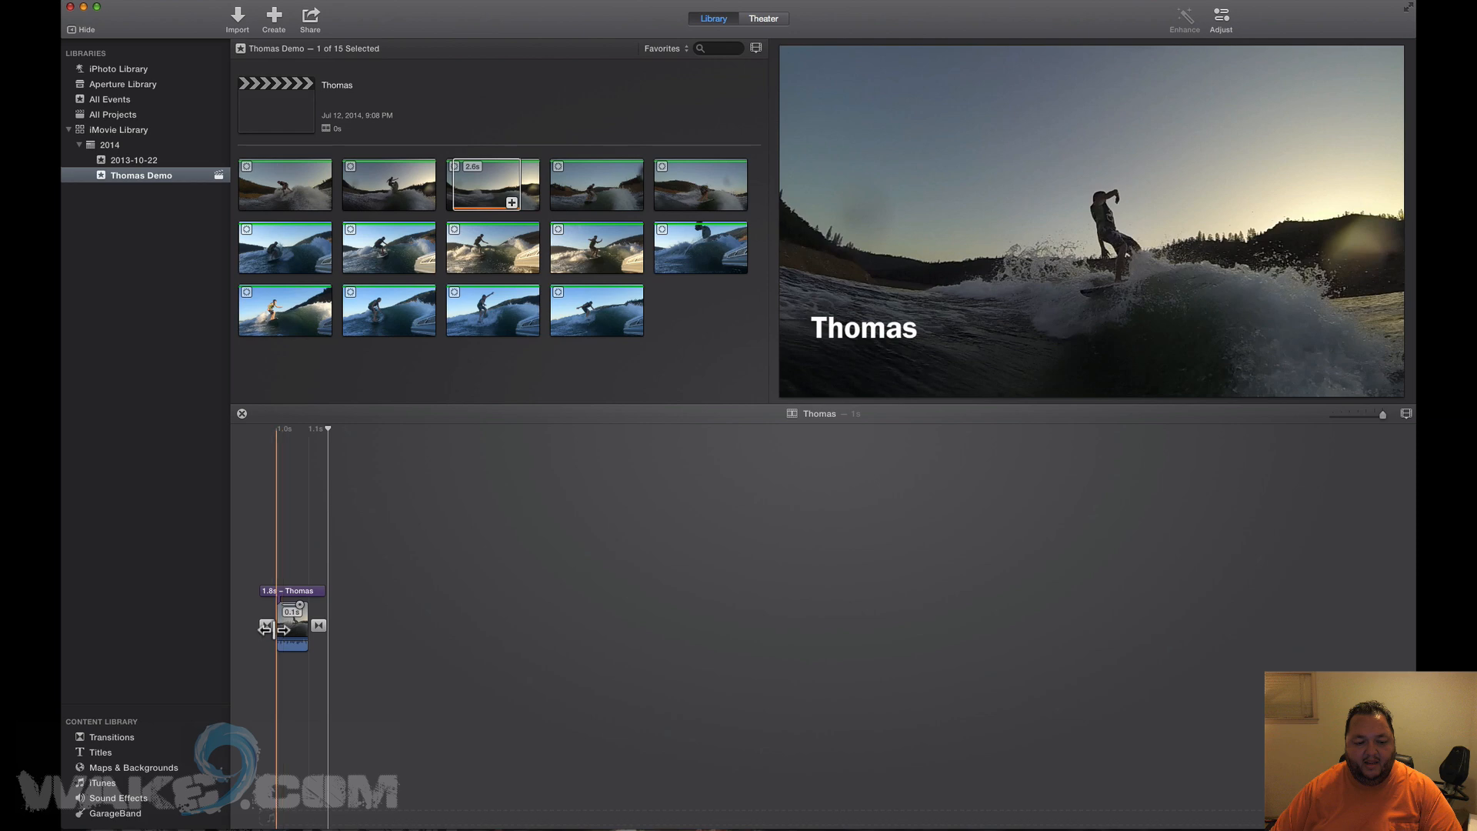
Delete the opening transition and turn off automatic titles and transitions.
right_click(266, 625)
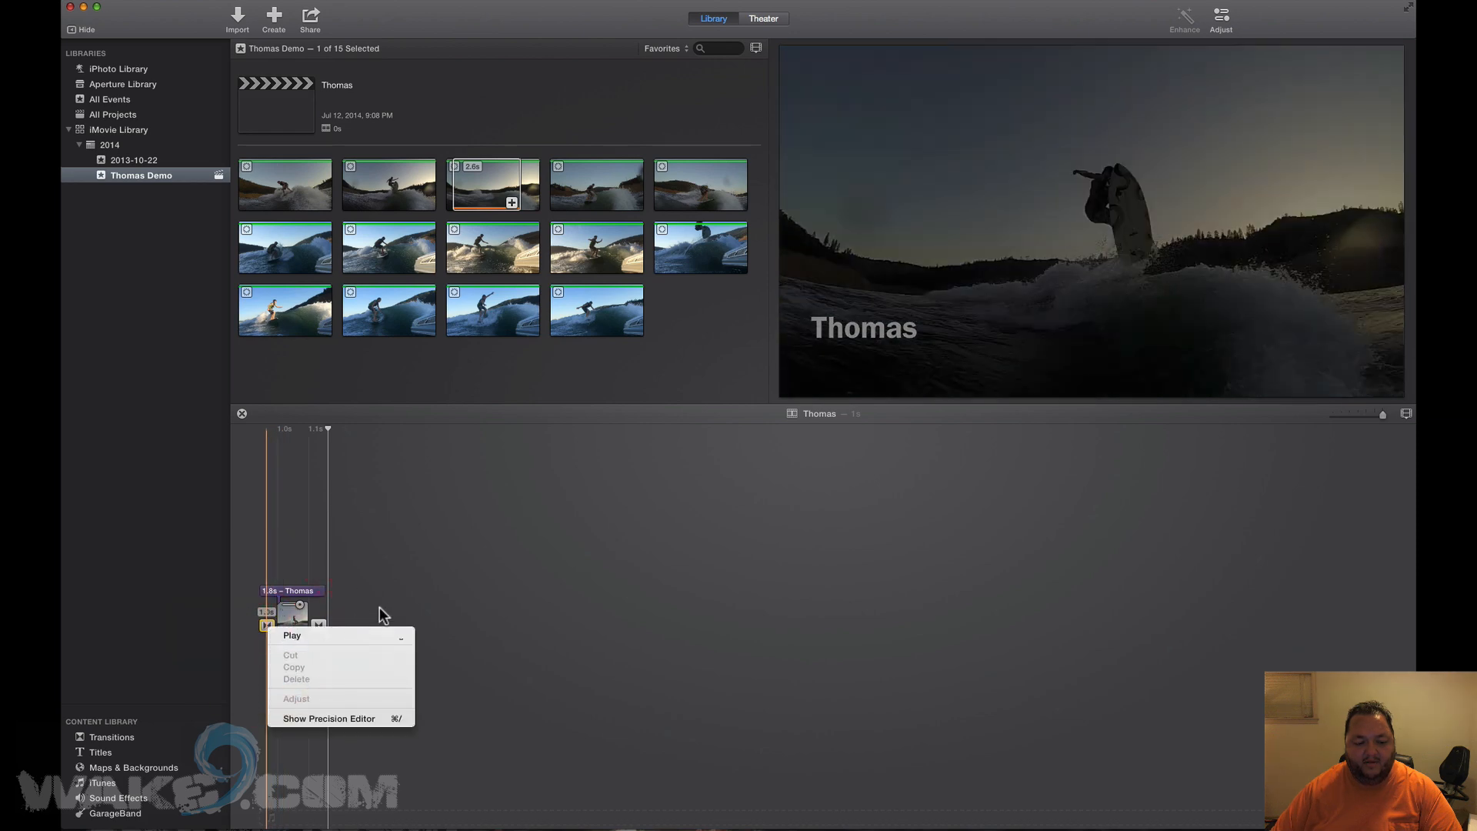
left_click(380, 607)
left_click(268, 624)
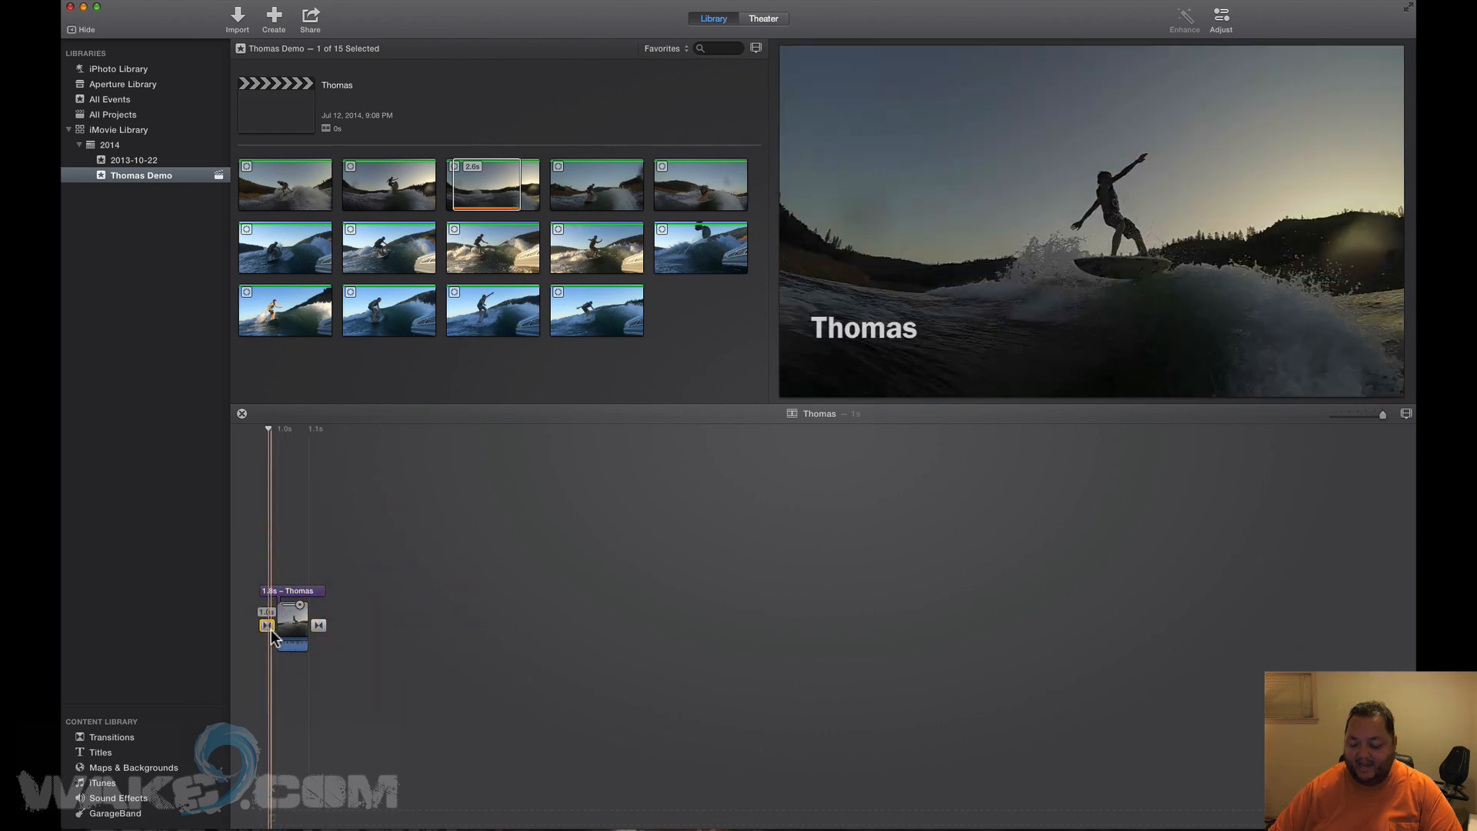
key("BackSpace")
left_click(769, 280)
Delete the closing transition and the automatic Thomas title.
left_click(418, 625)
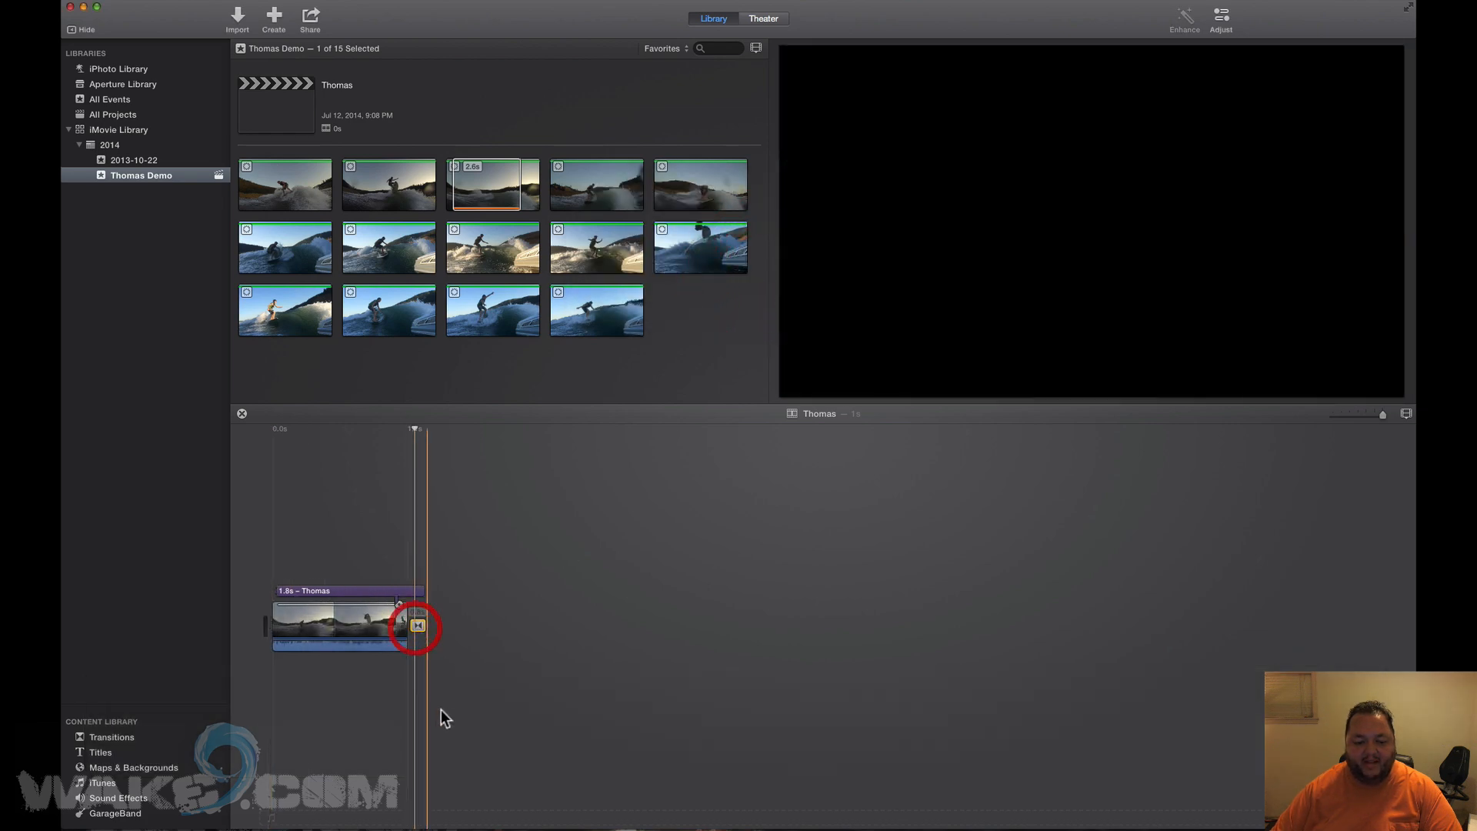
key("BackSpace")
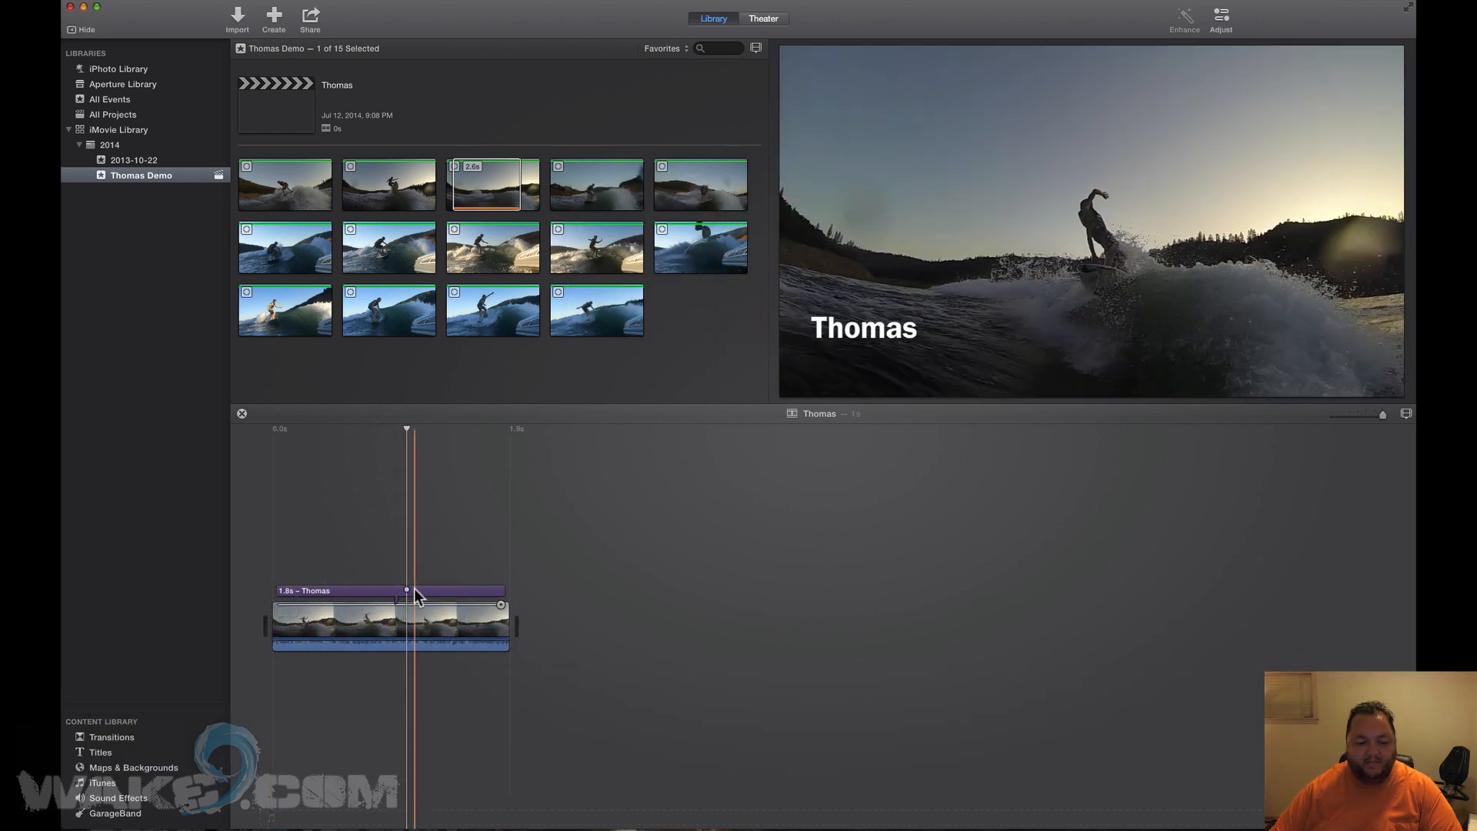
left_click(413, 591)
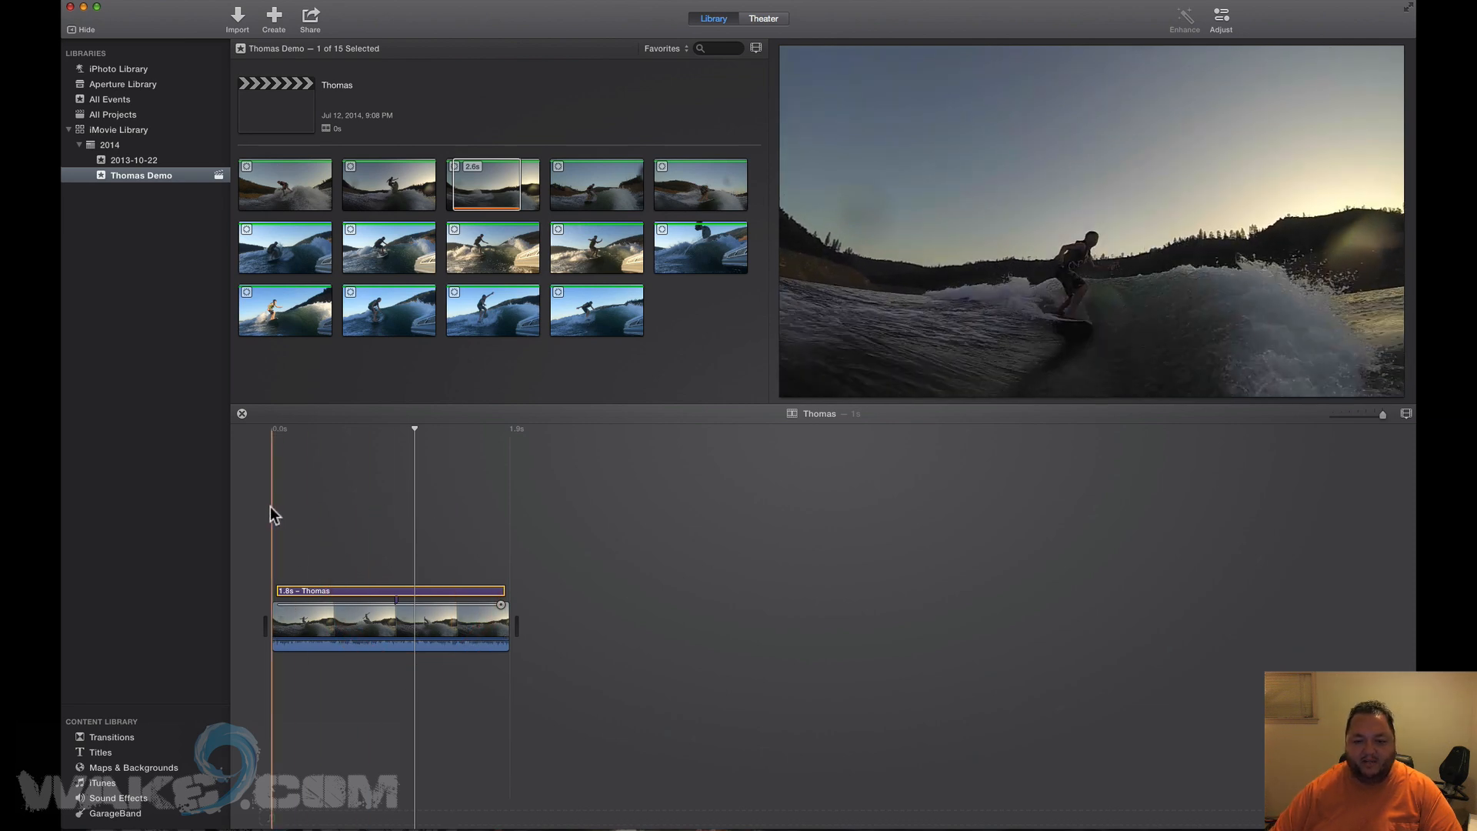
left_click(373, 593)
key("BackSpace")
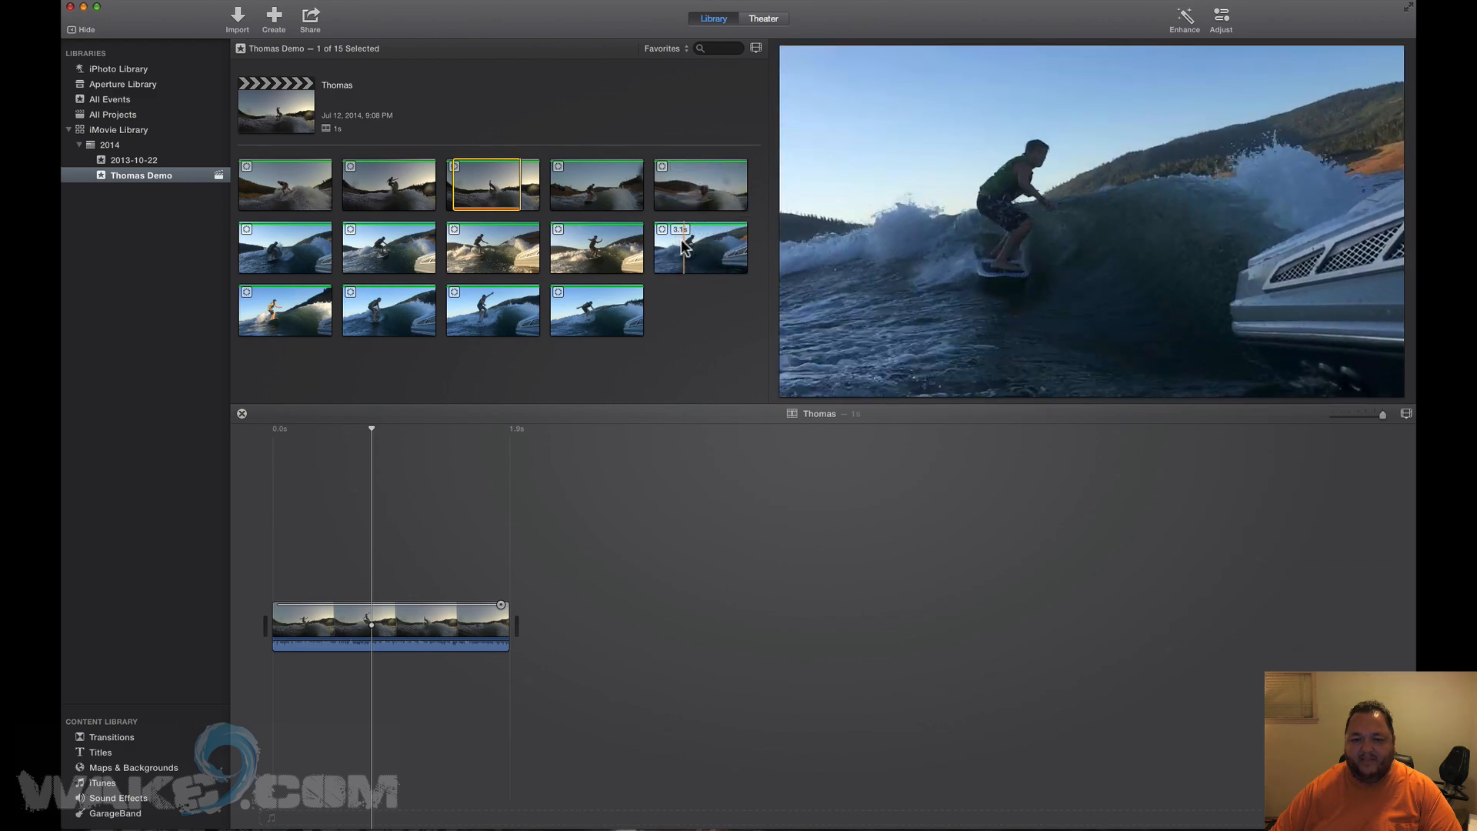
Append a 2.0s range from the tenth clip and a 3.7s range from the first third-row clip.
left_click_drag(658, 248, 741, 248)
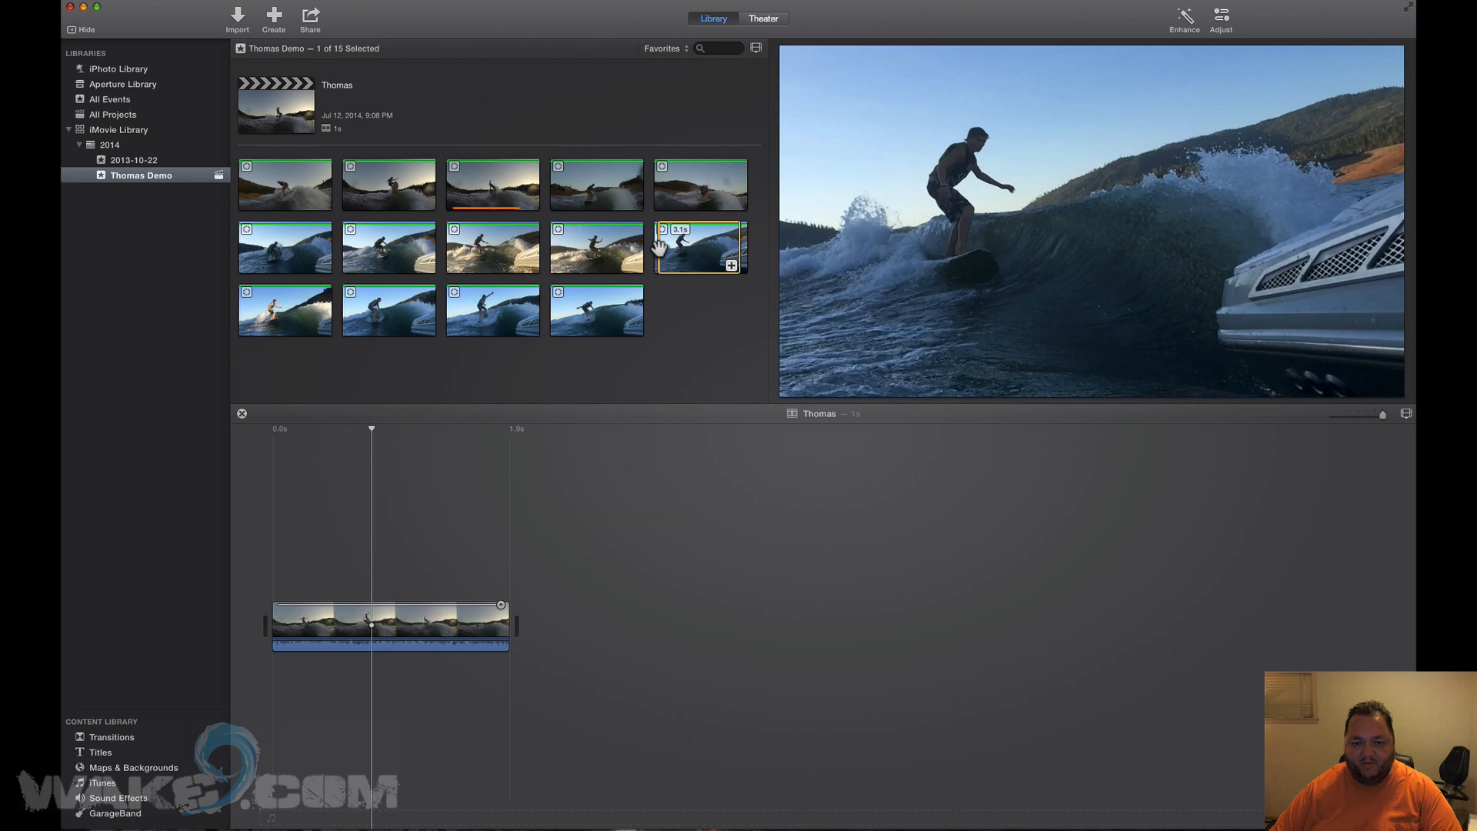
left_click_drag(661, 251, 679, 259)
key("e")
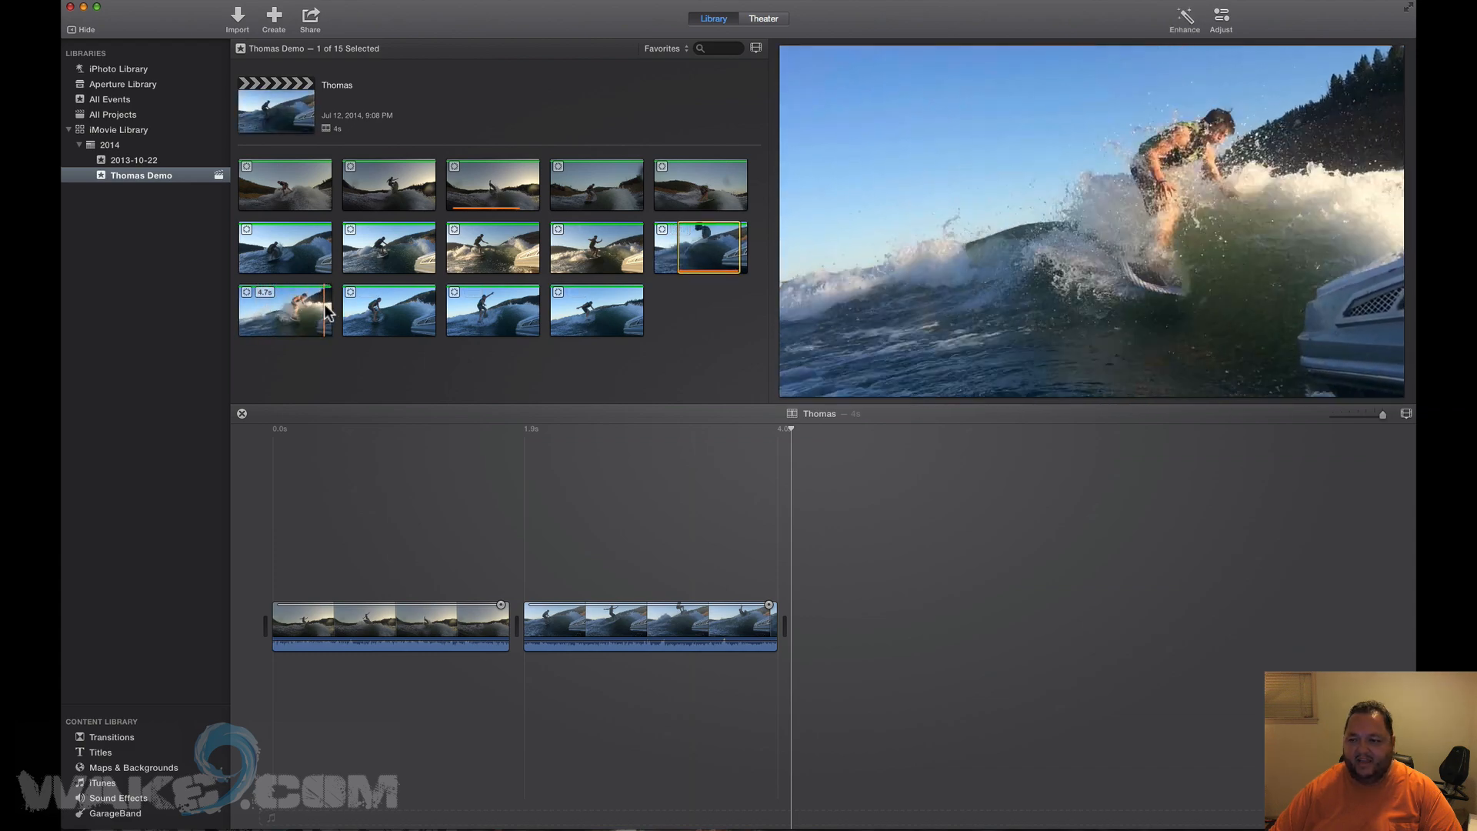
left_click_drag(255, 311, 330, 310)
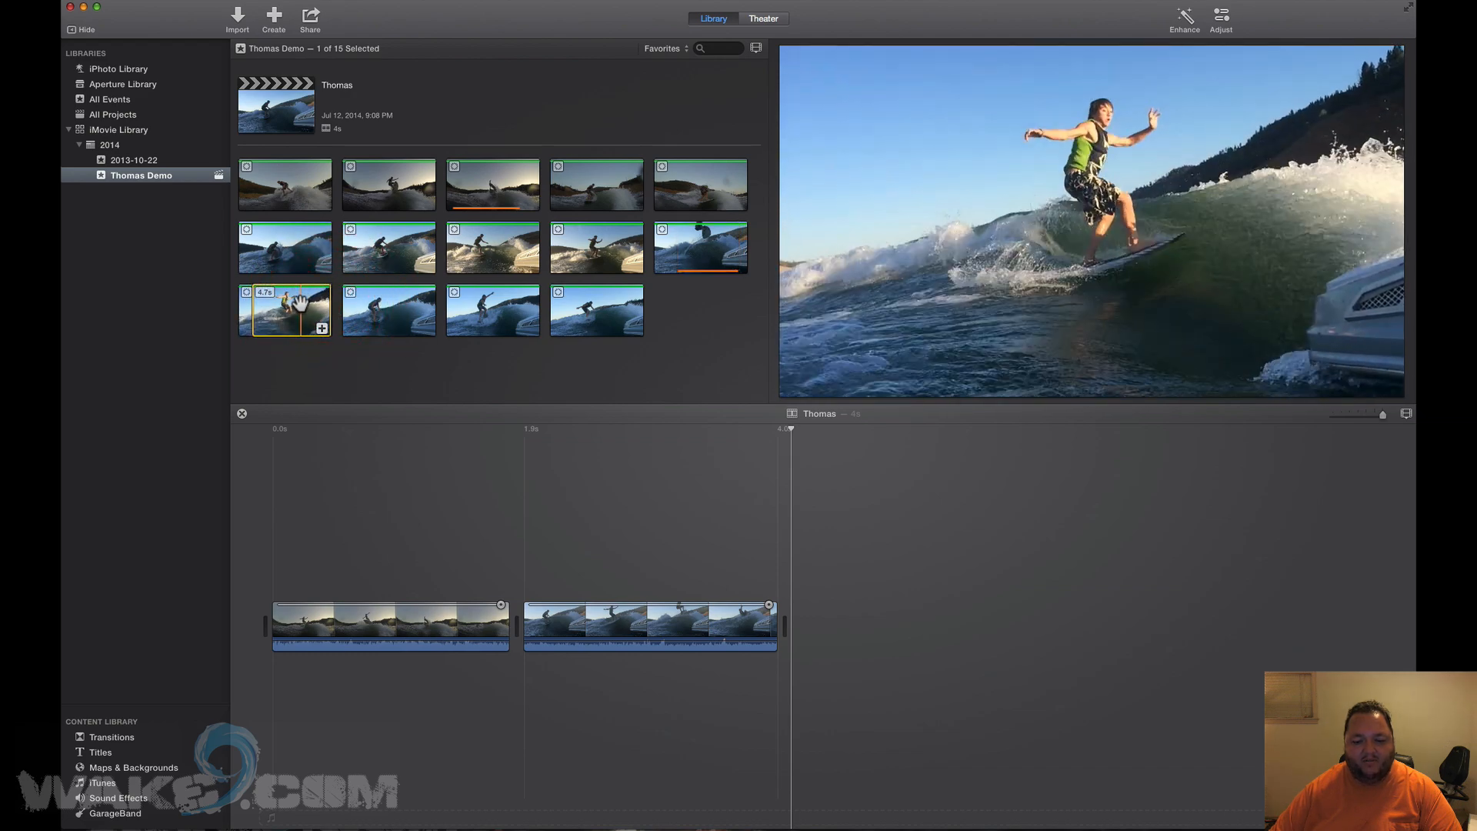
key("e")
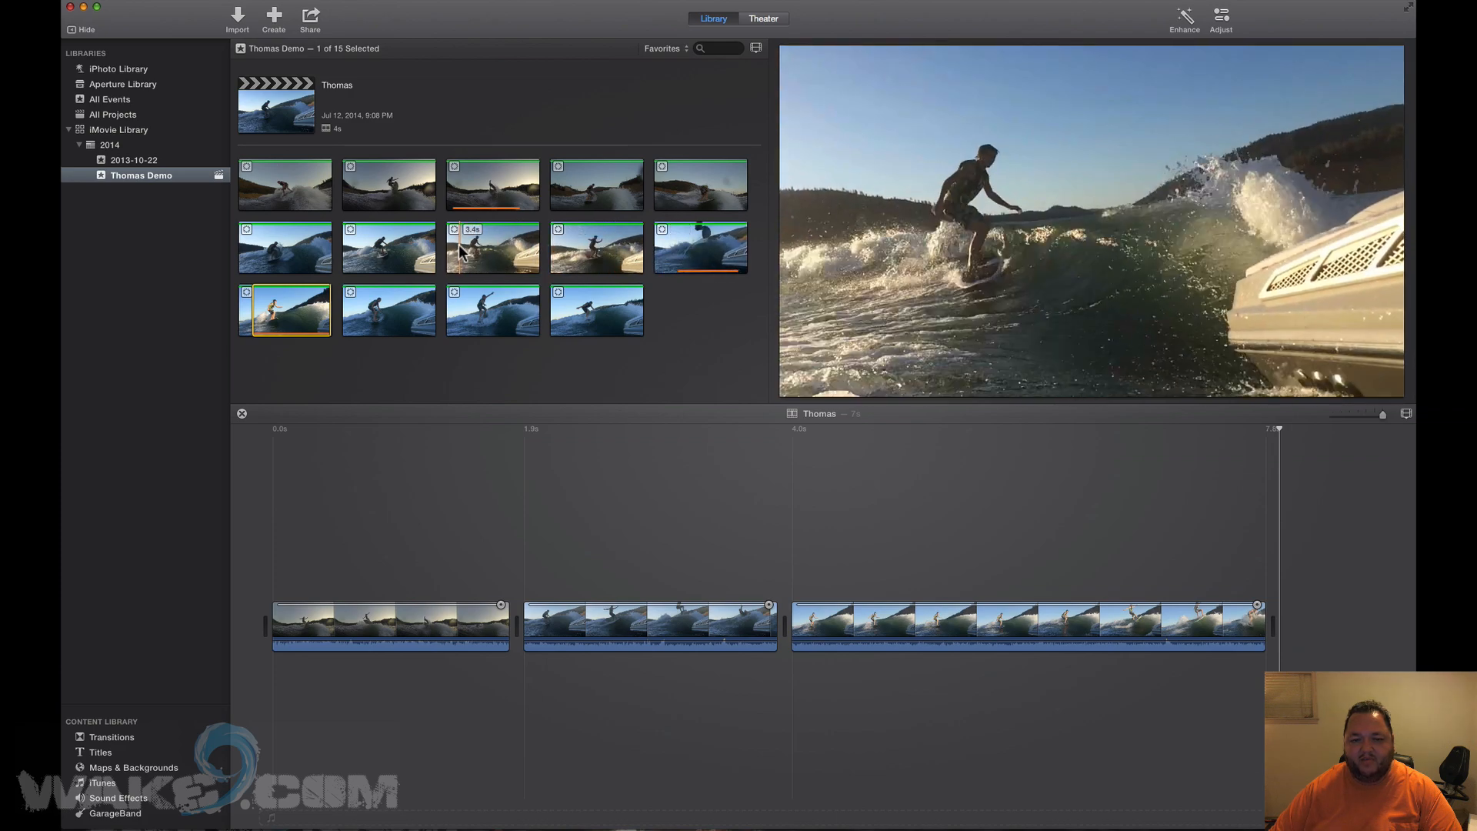
Append ranges from row two's third and fourth clips, then scroll back to the timeline start.
left_click_drag(469, 247, 532, 248)
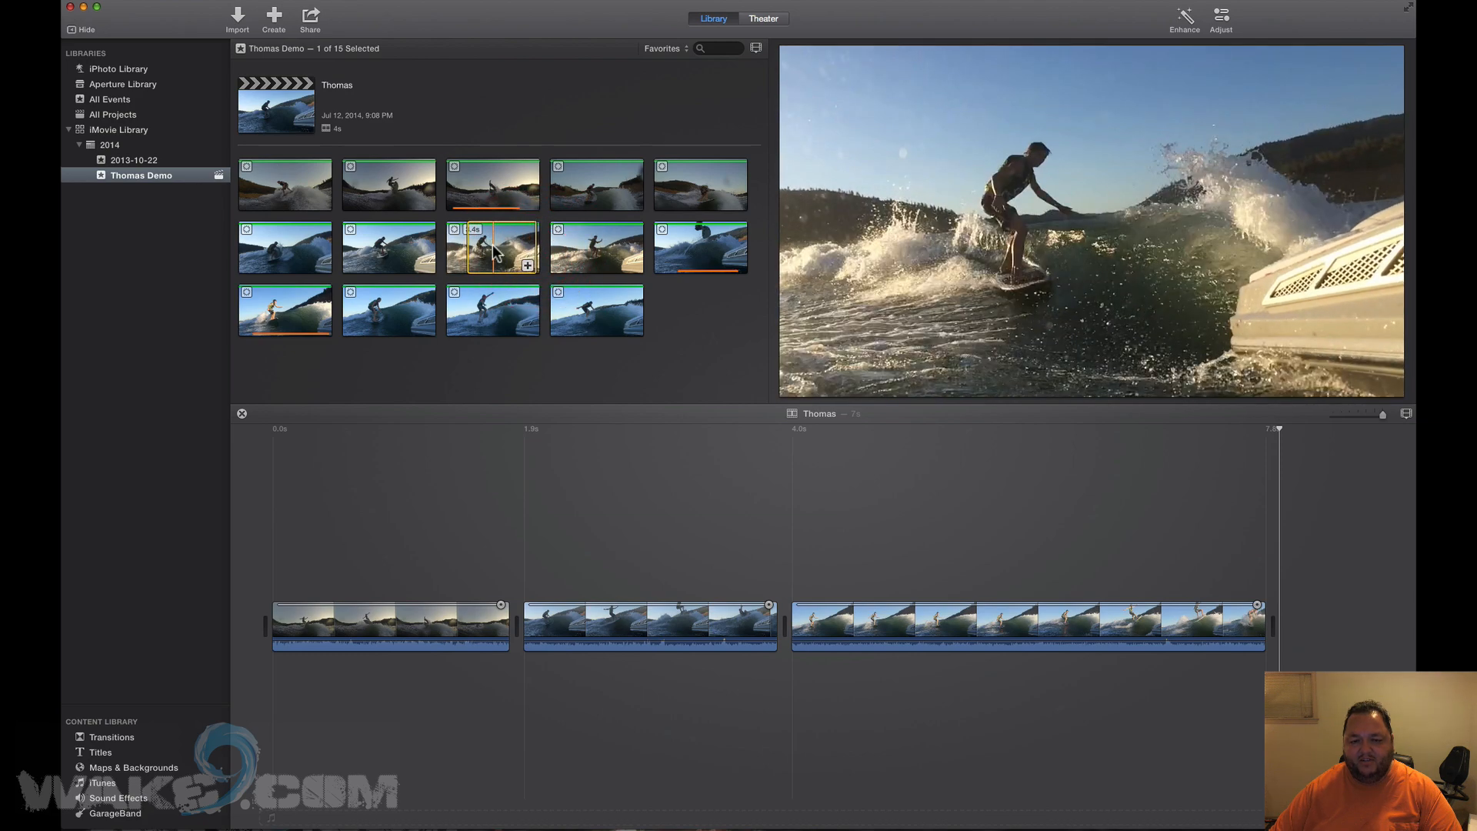
key("e")
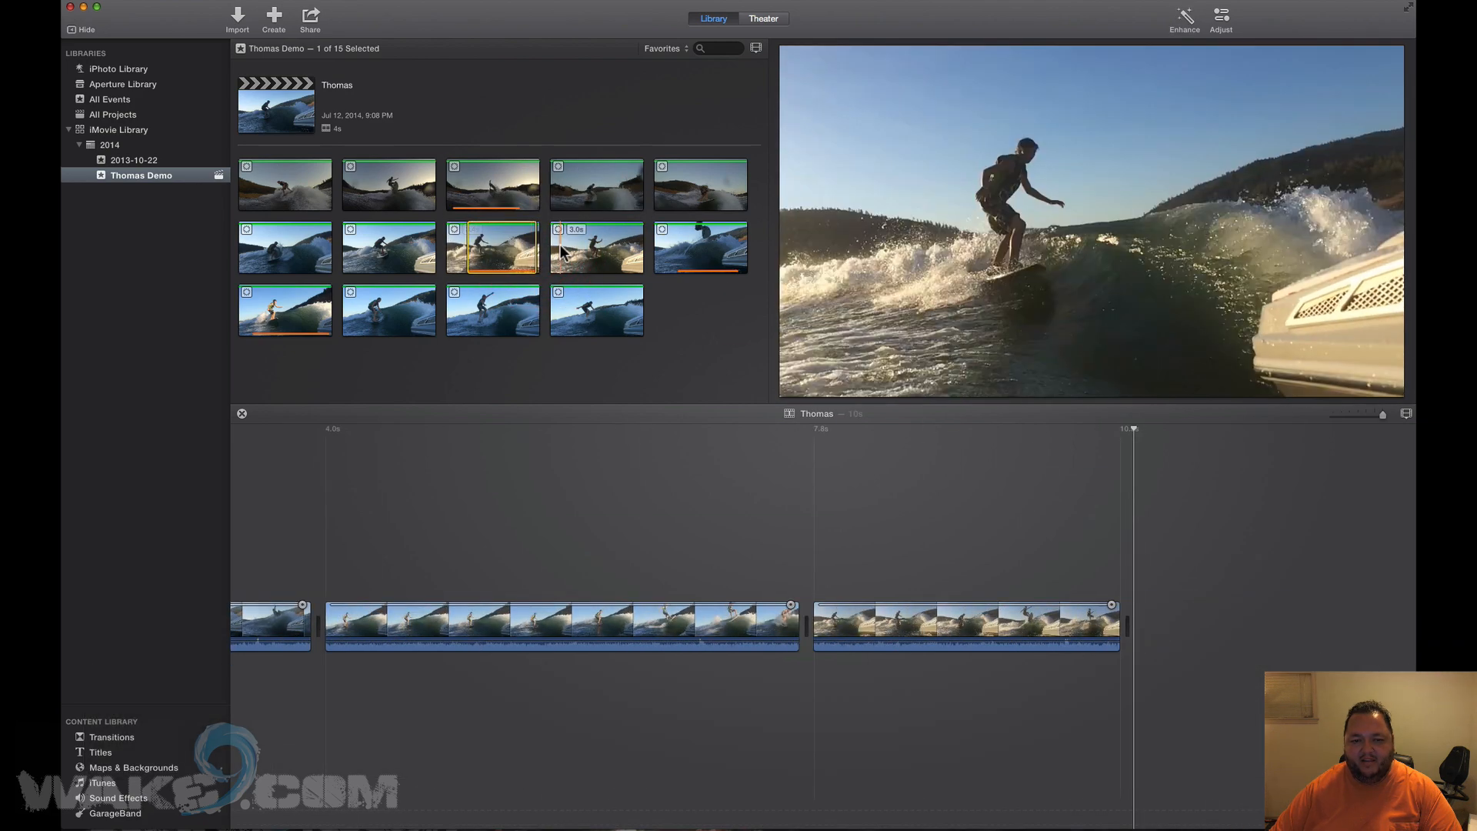
left_click_drag(562, 248, 630, 249)
key("e")
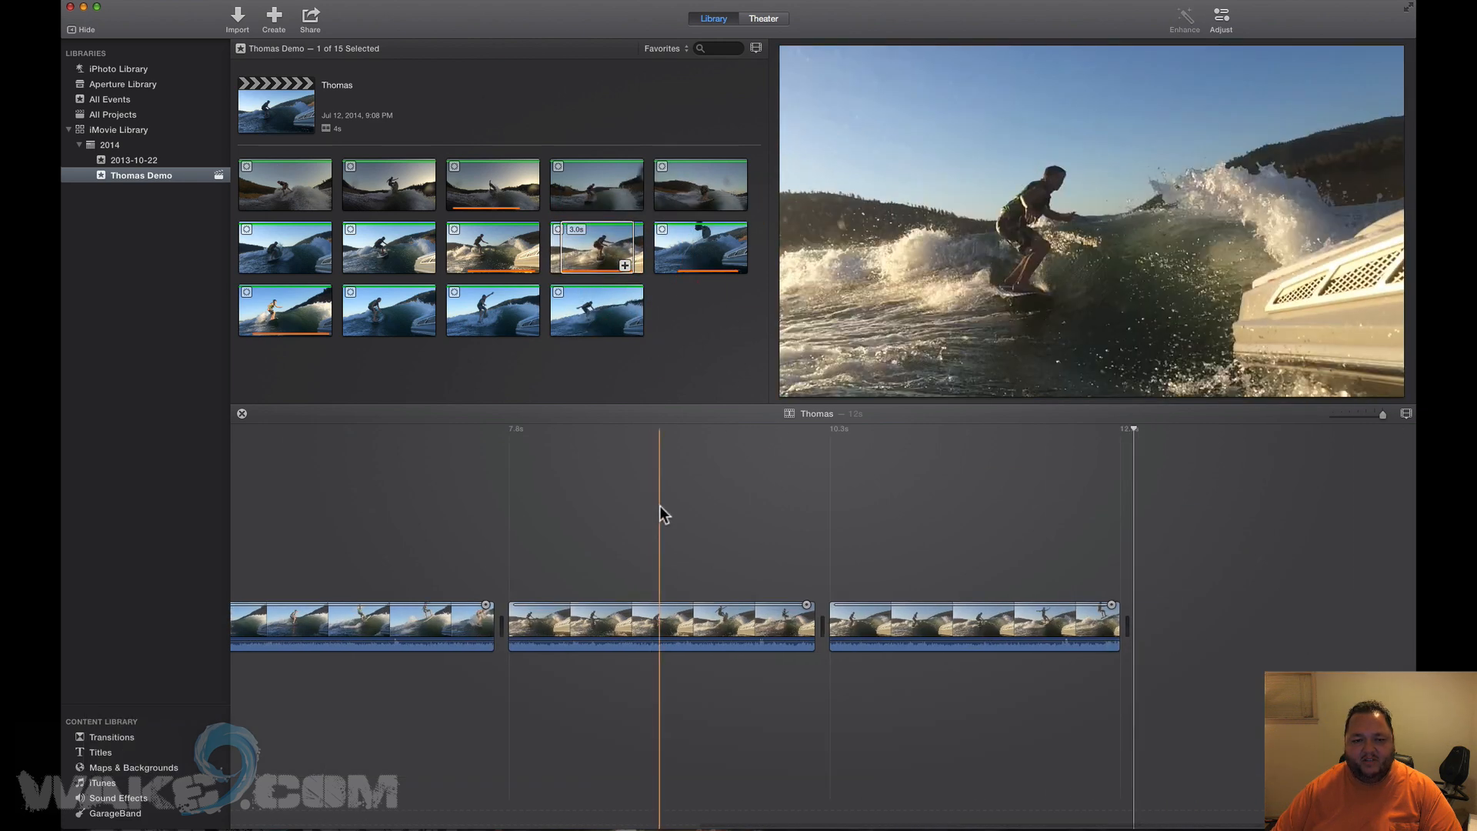
scroll(663, 506, "left", 10)
scroll(663, 506, "left", 2)
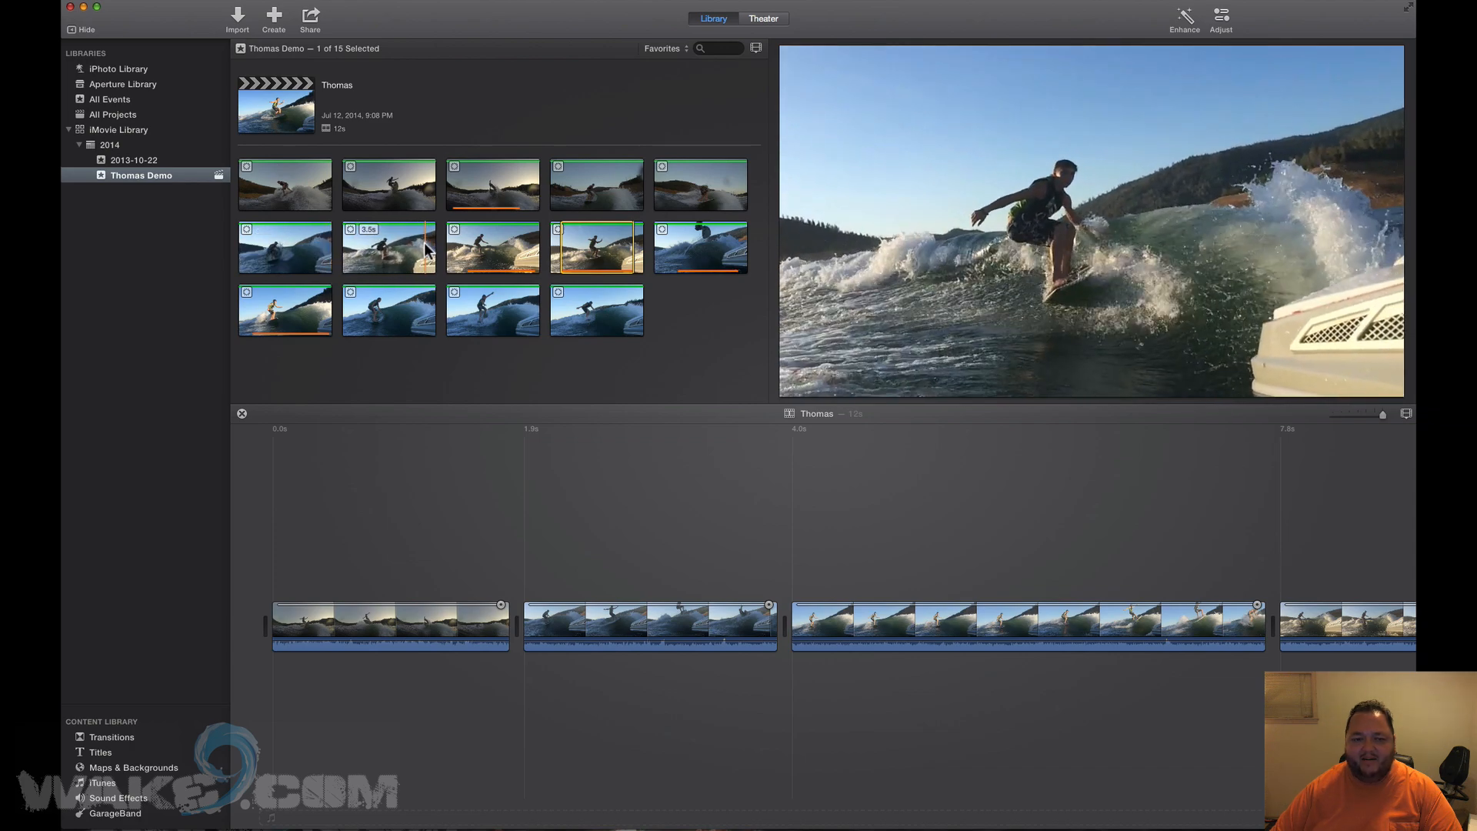
Mark a 3.5s range in a second-row browser clip and park the playhead at 0.0s.
left_click_drag(347, 246, 428, 247)
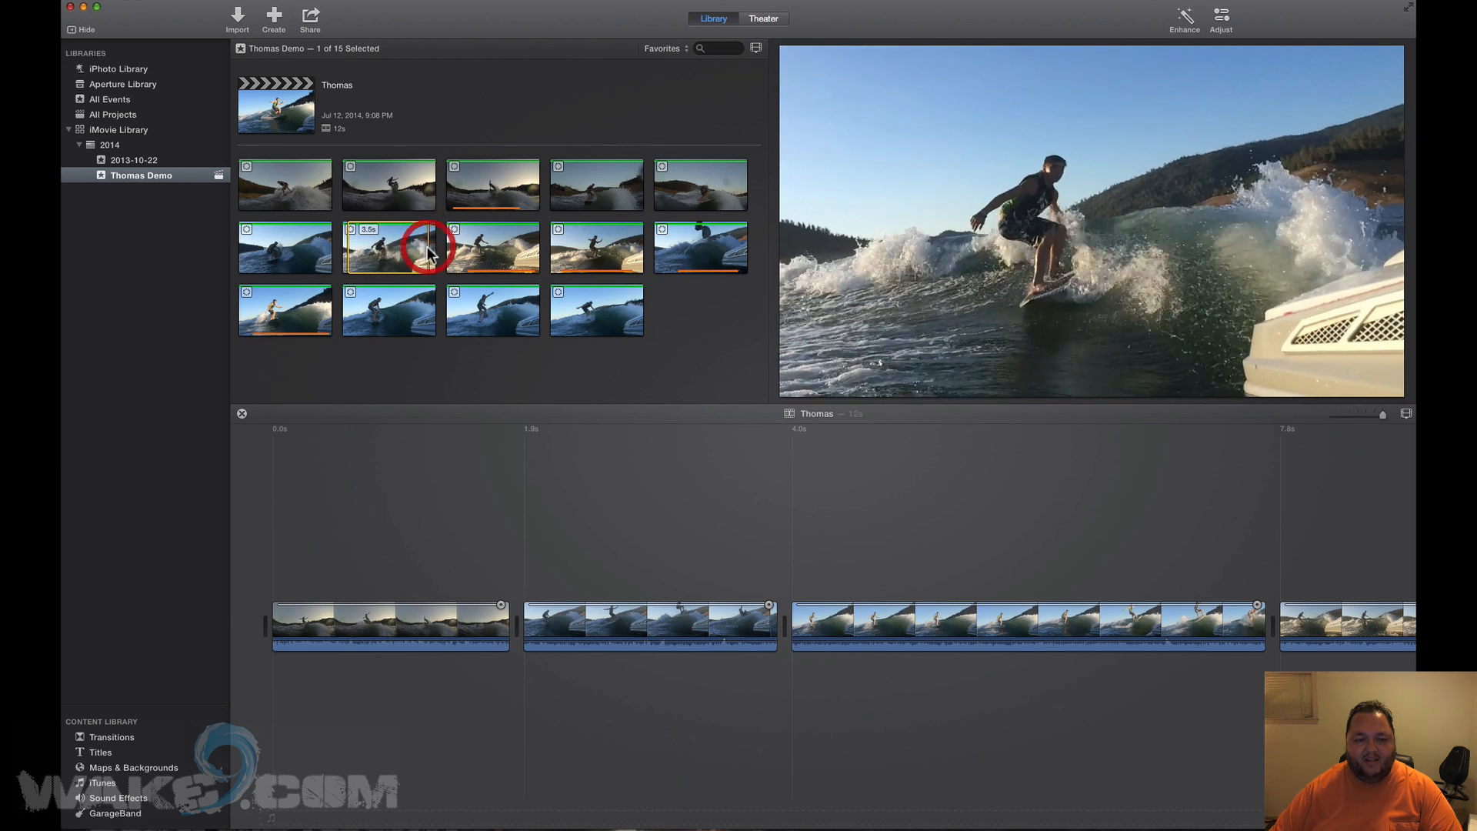
left_click(260, 455)
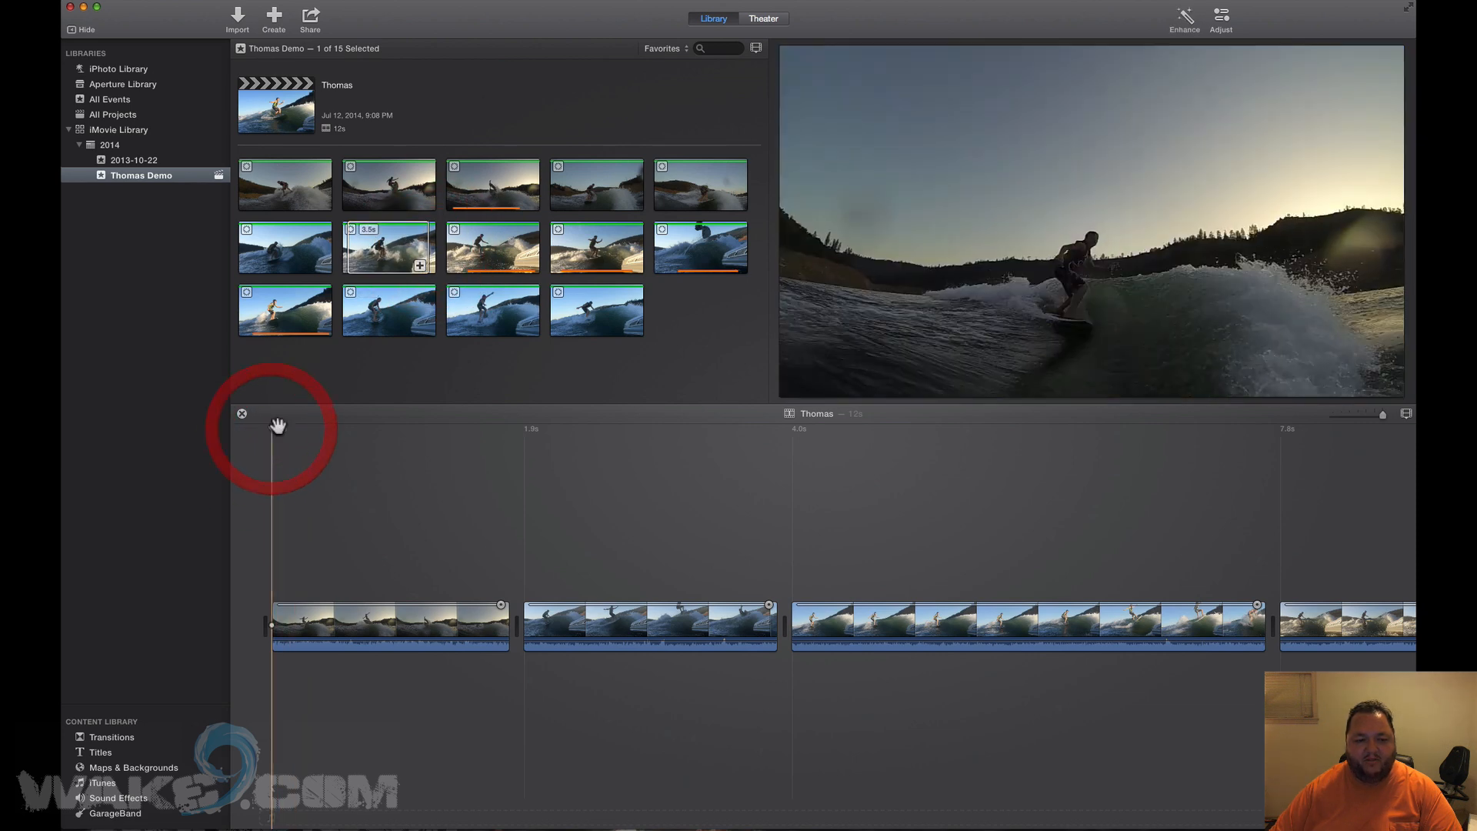
left_click(394, 249)
left_click_drag(303, 433, 259, 433)
left_click(271, 425)
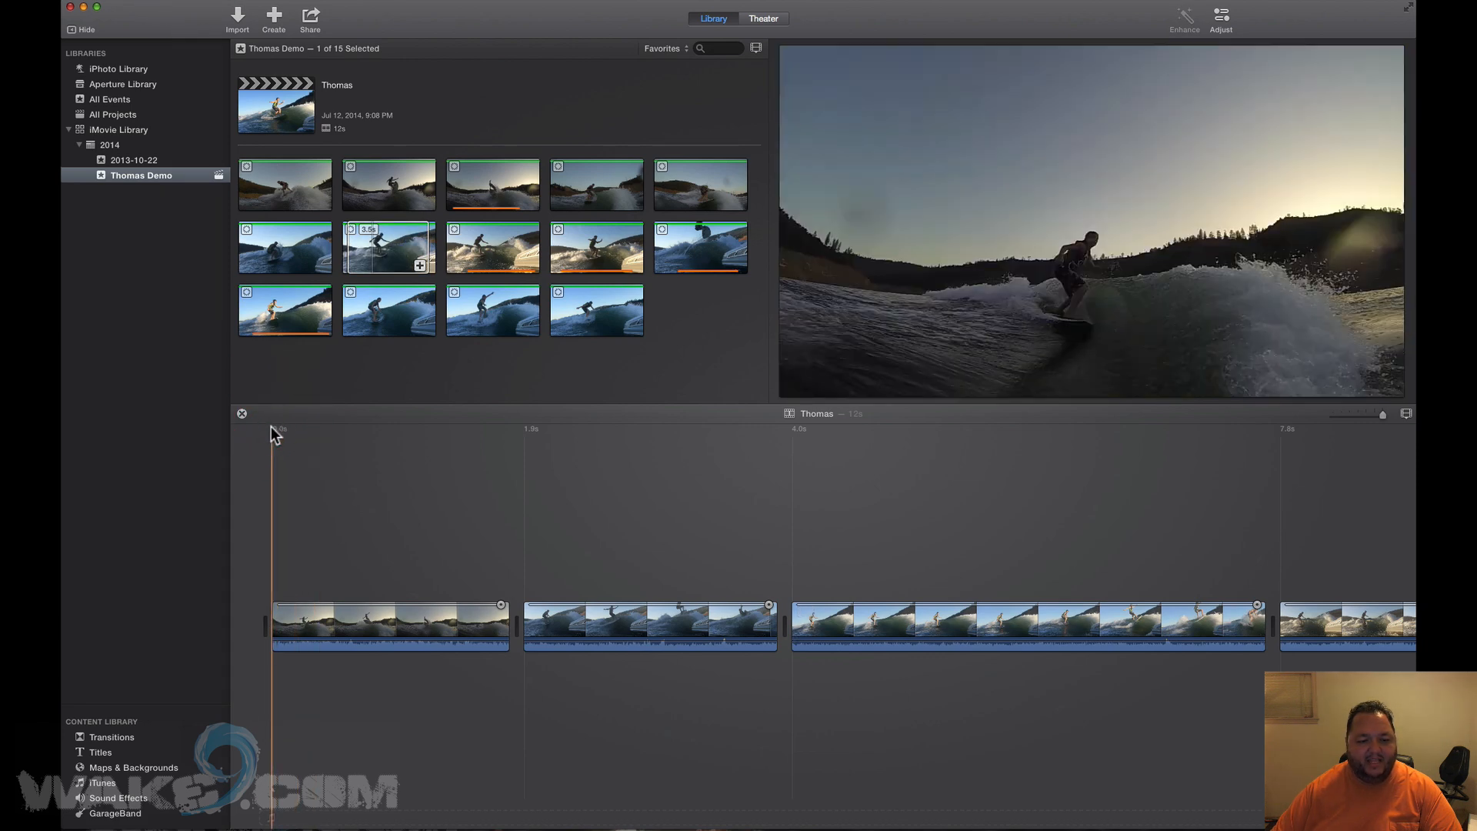
left_click(277, 427)
left_click(270, 430)
left_click(270, 430)
Insert the selected 3.5s range at the start of the movie with W.
left_click(376, 249)
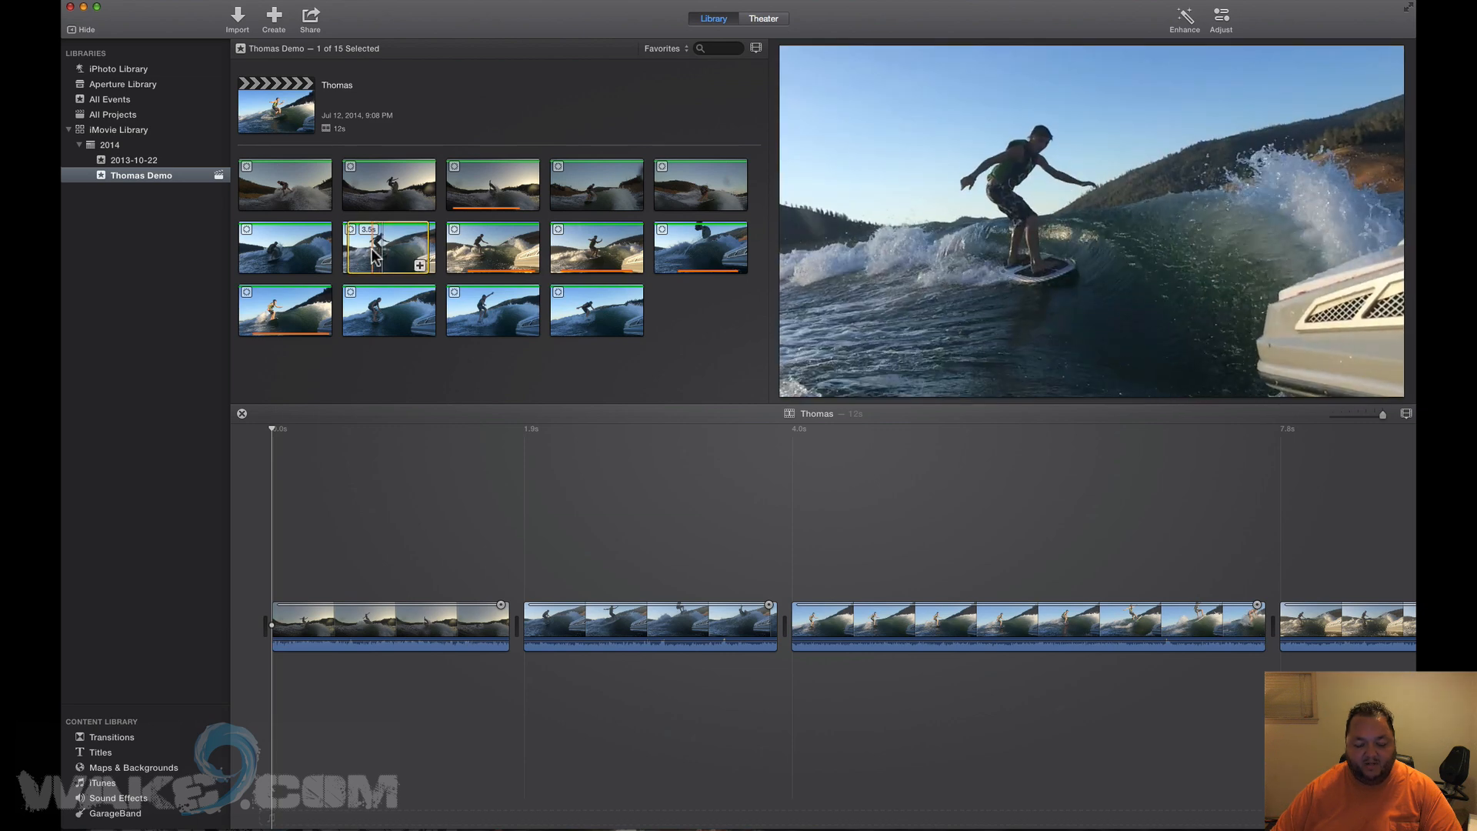
left_click(177, 0)
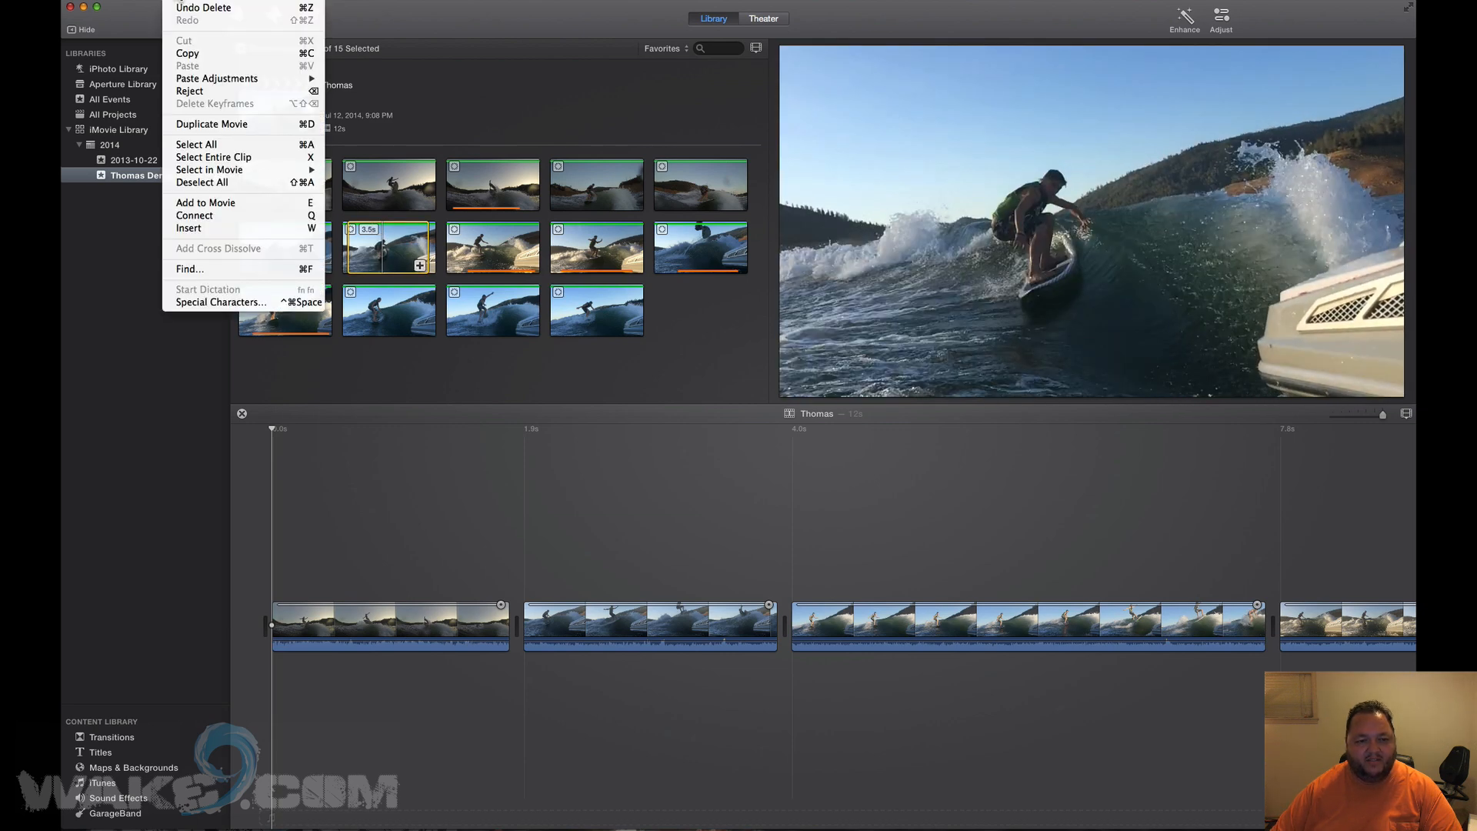
left_click(175, 1)
key("w")
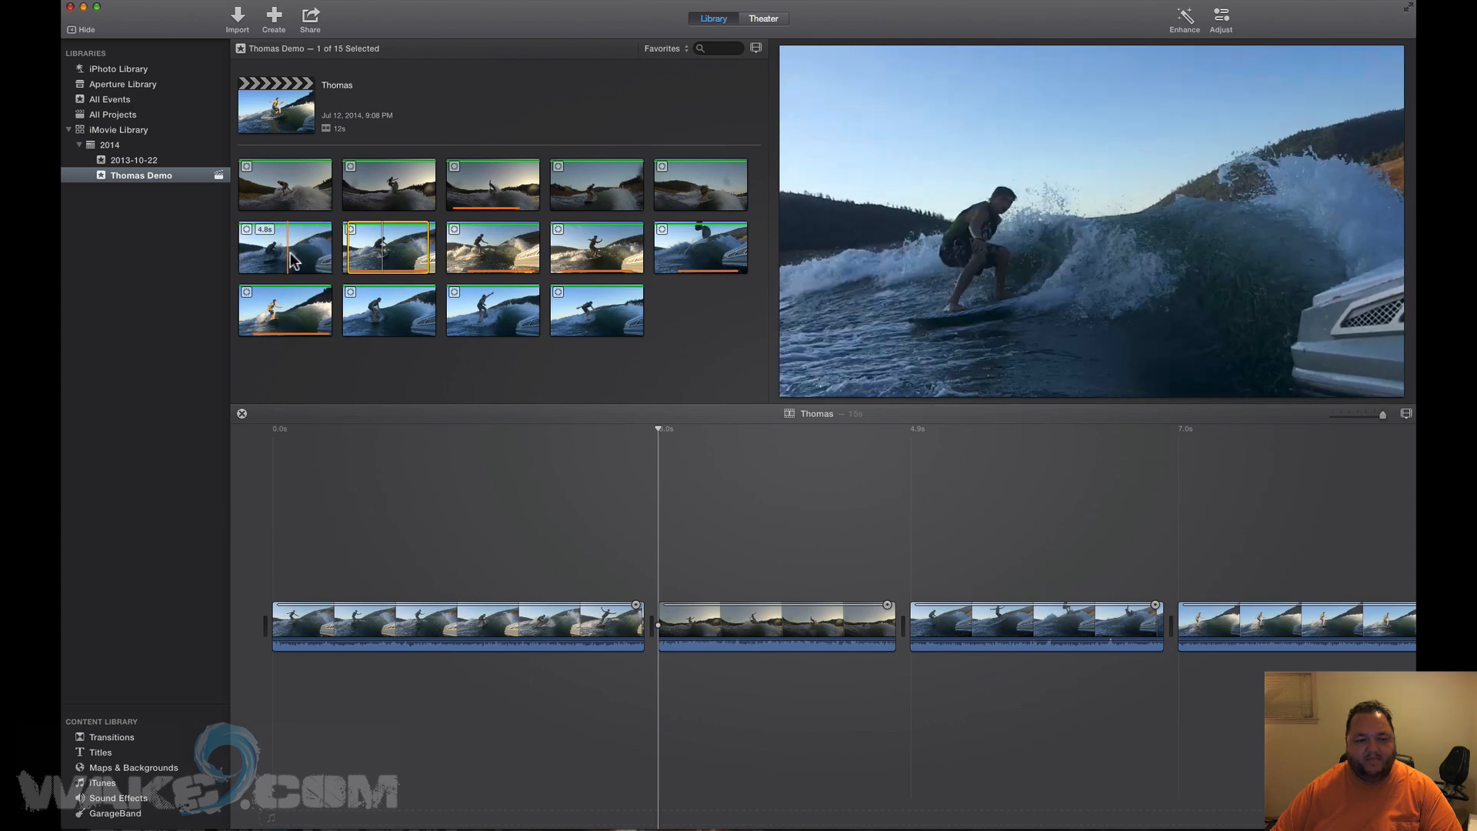
Adjust the range on the first second-row clip and insert it at 0.0s with W.
left_click_drag(279, 254, 322, 254)
left_click(659, 429)
left_click_drag(658, 428, 247, 439)
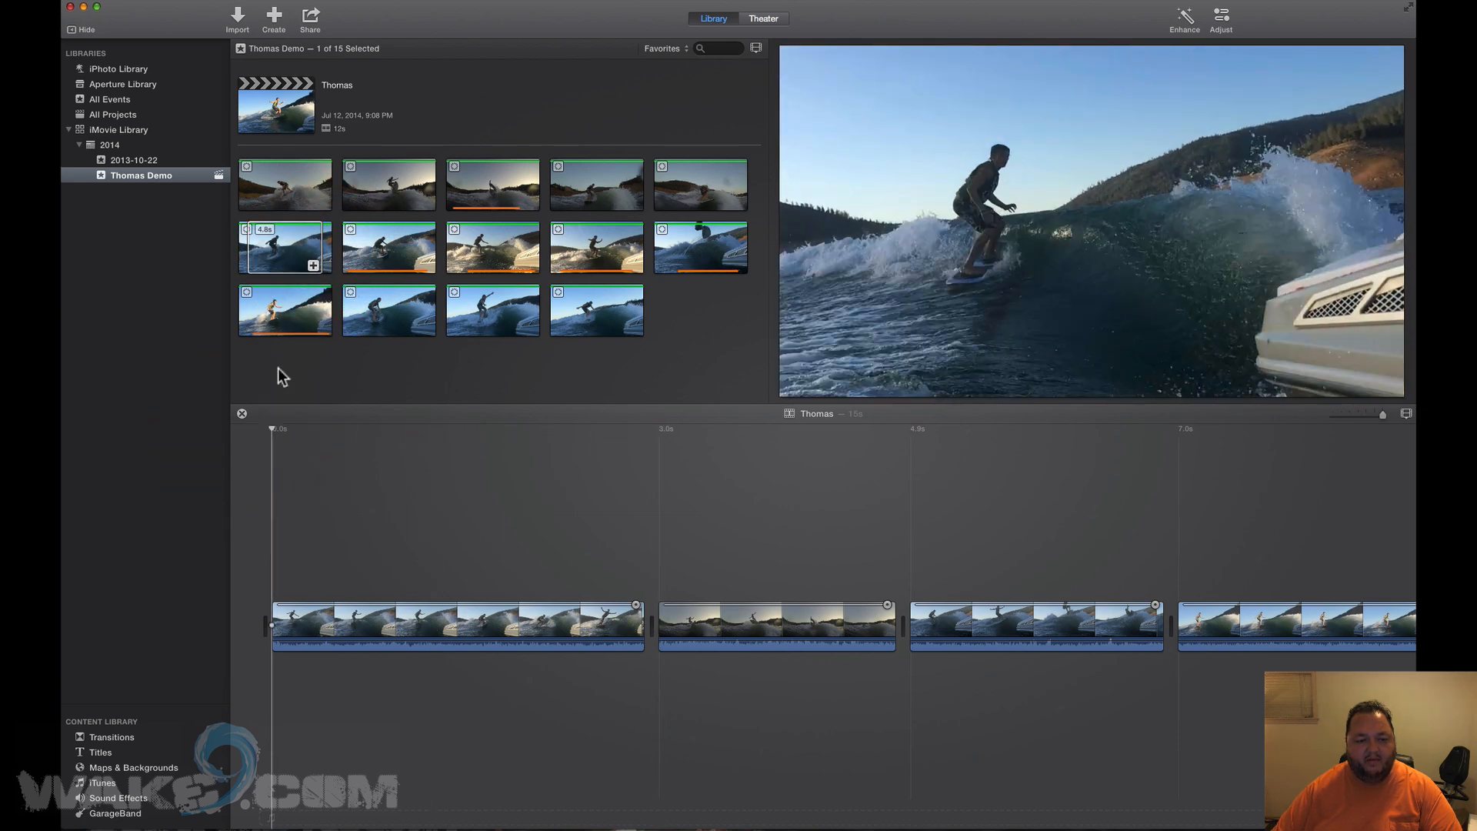
left_click(277, 247)
key("w")
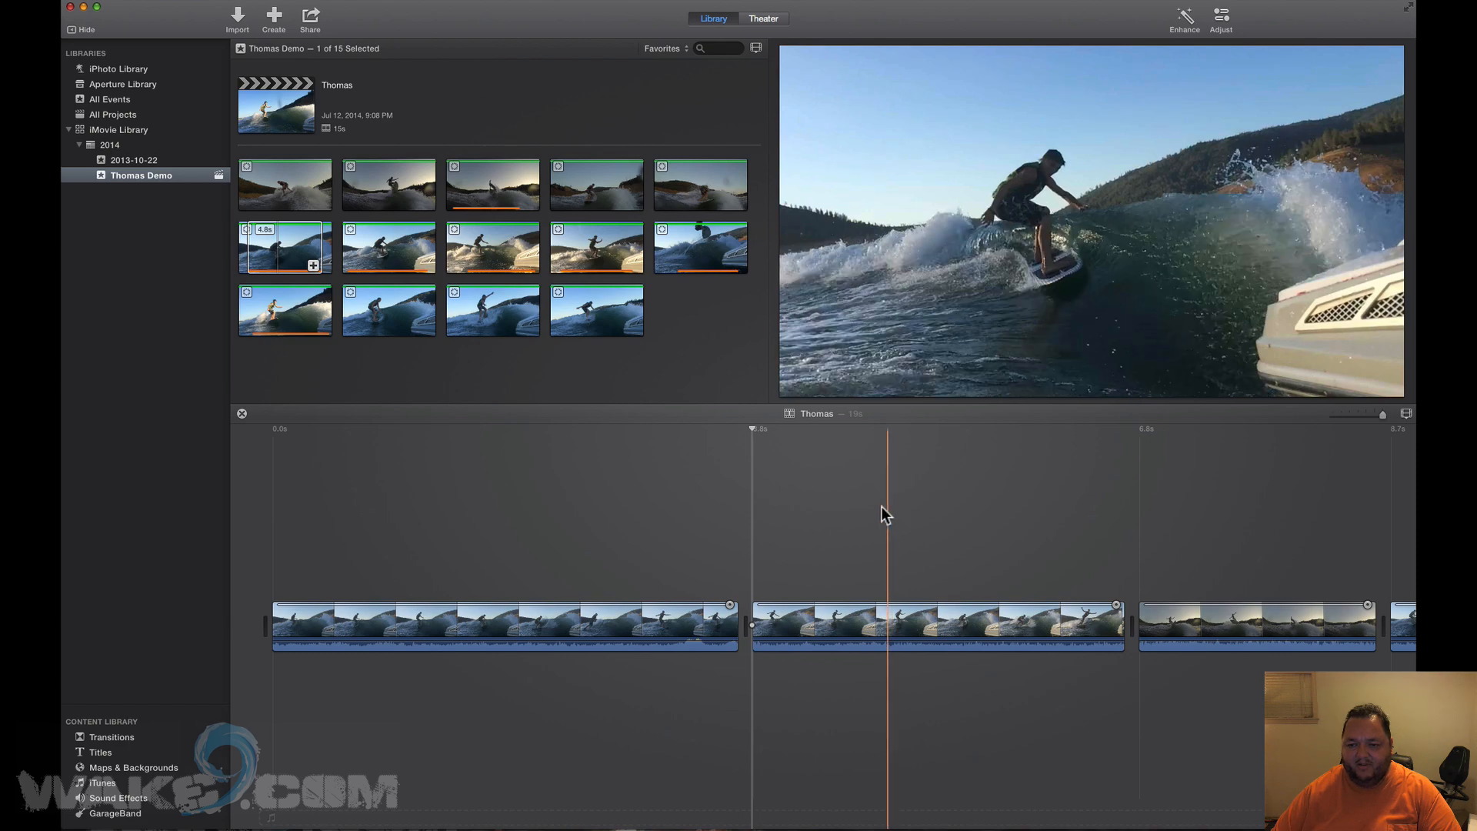
Play back the movie's opening clips to review them, lowering the computer volume.
key("space")
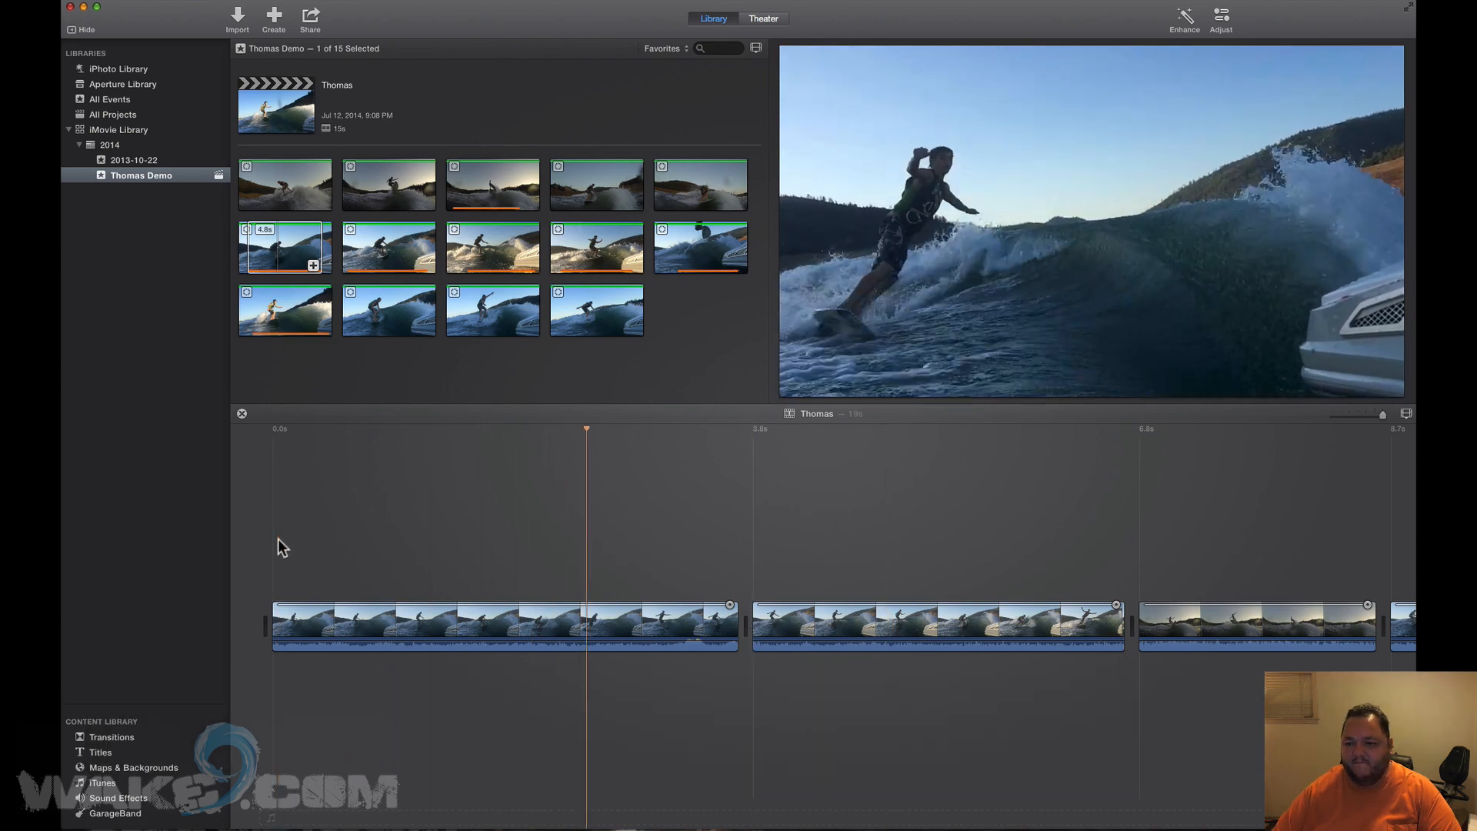
key("space")
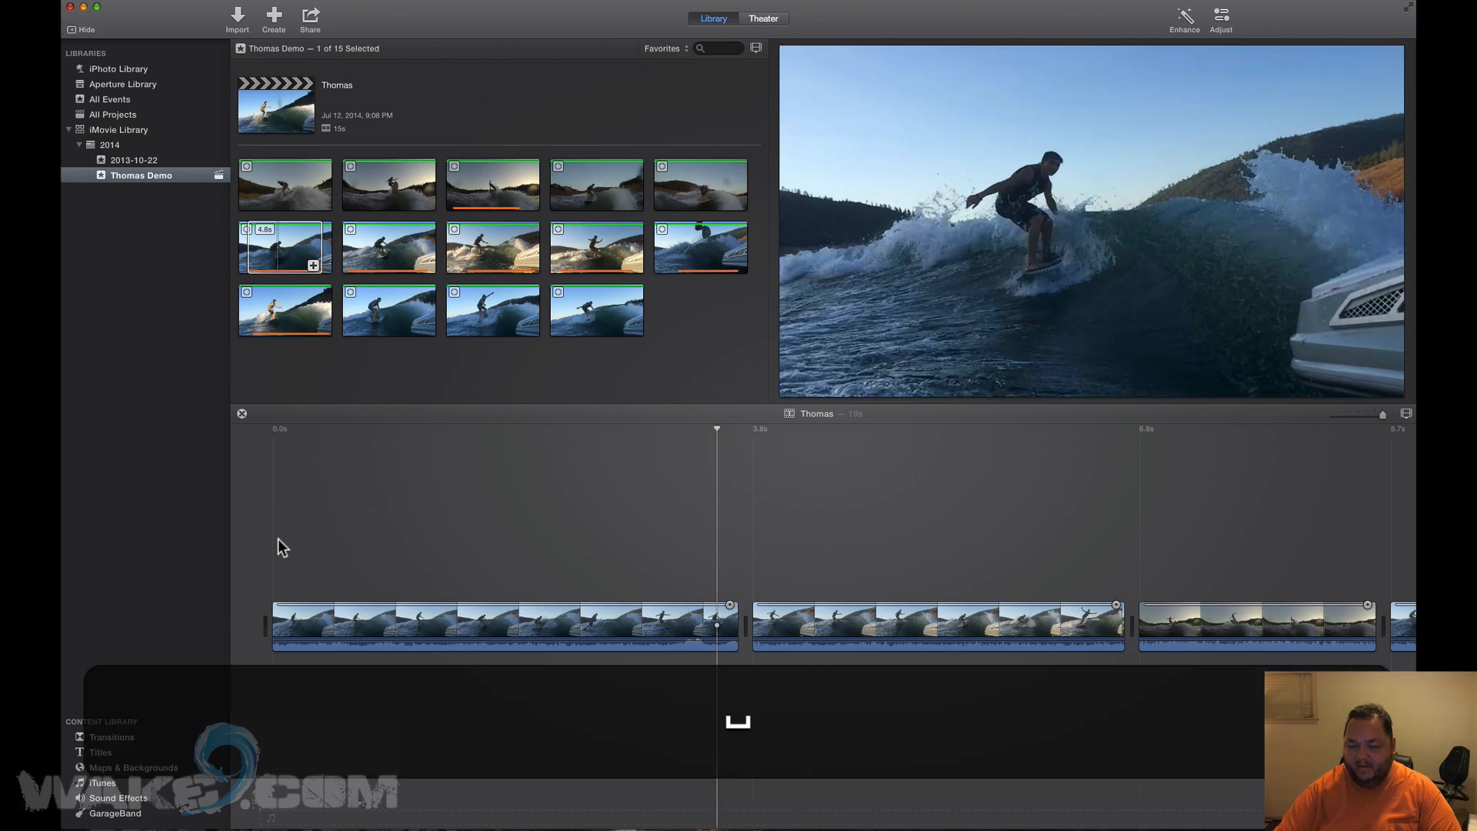
key("XF86AudioLowerVolume")
key("XF86AudioLowerVolume")
key("XF86AudioLowerVolume")
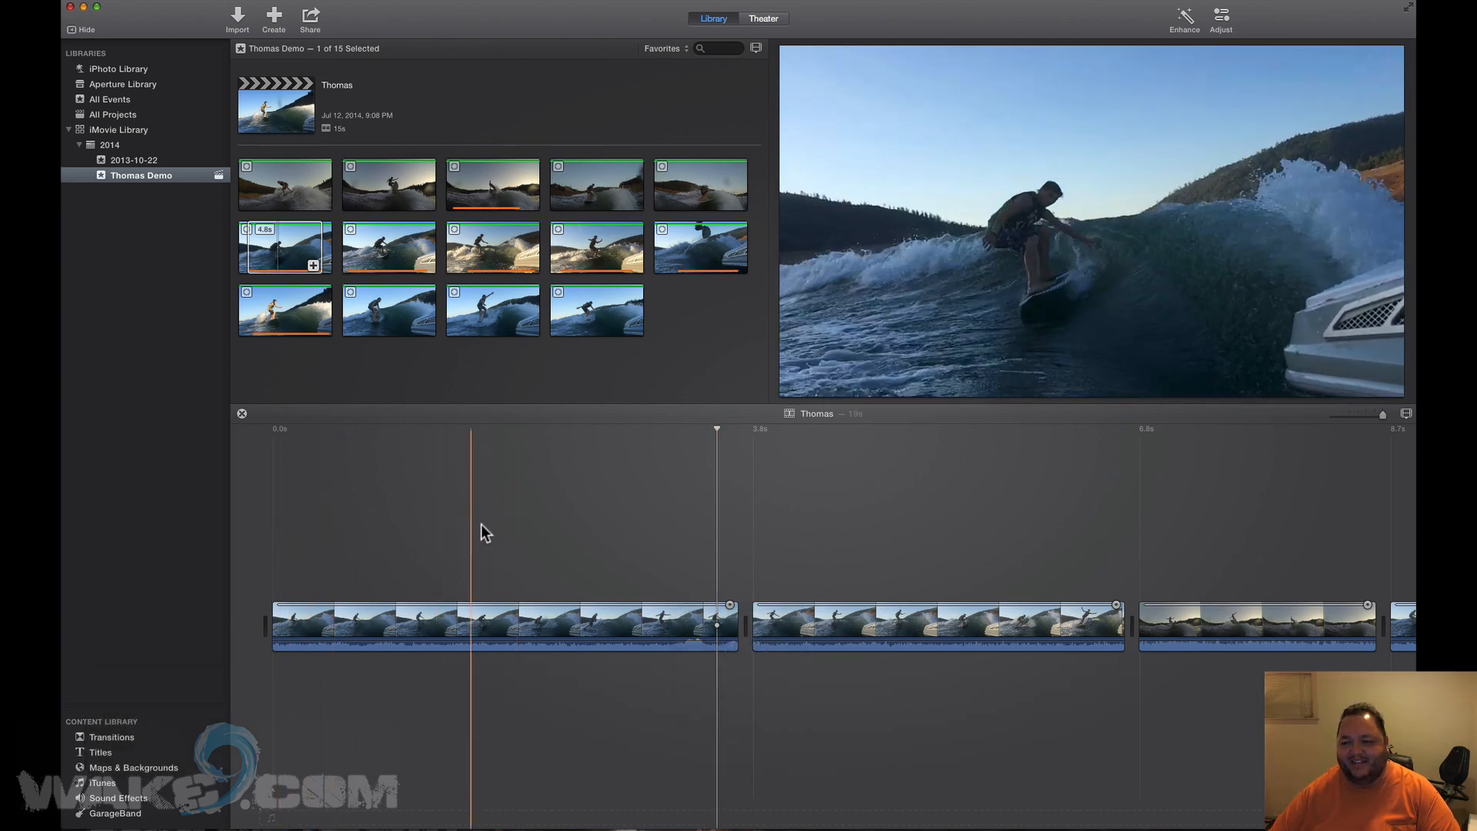
key("space")
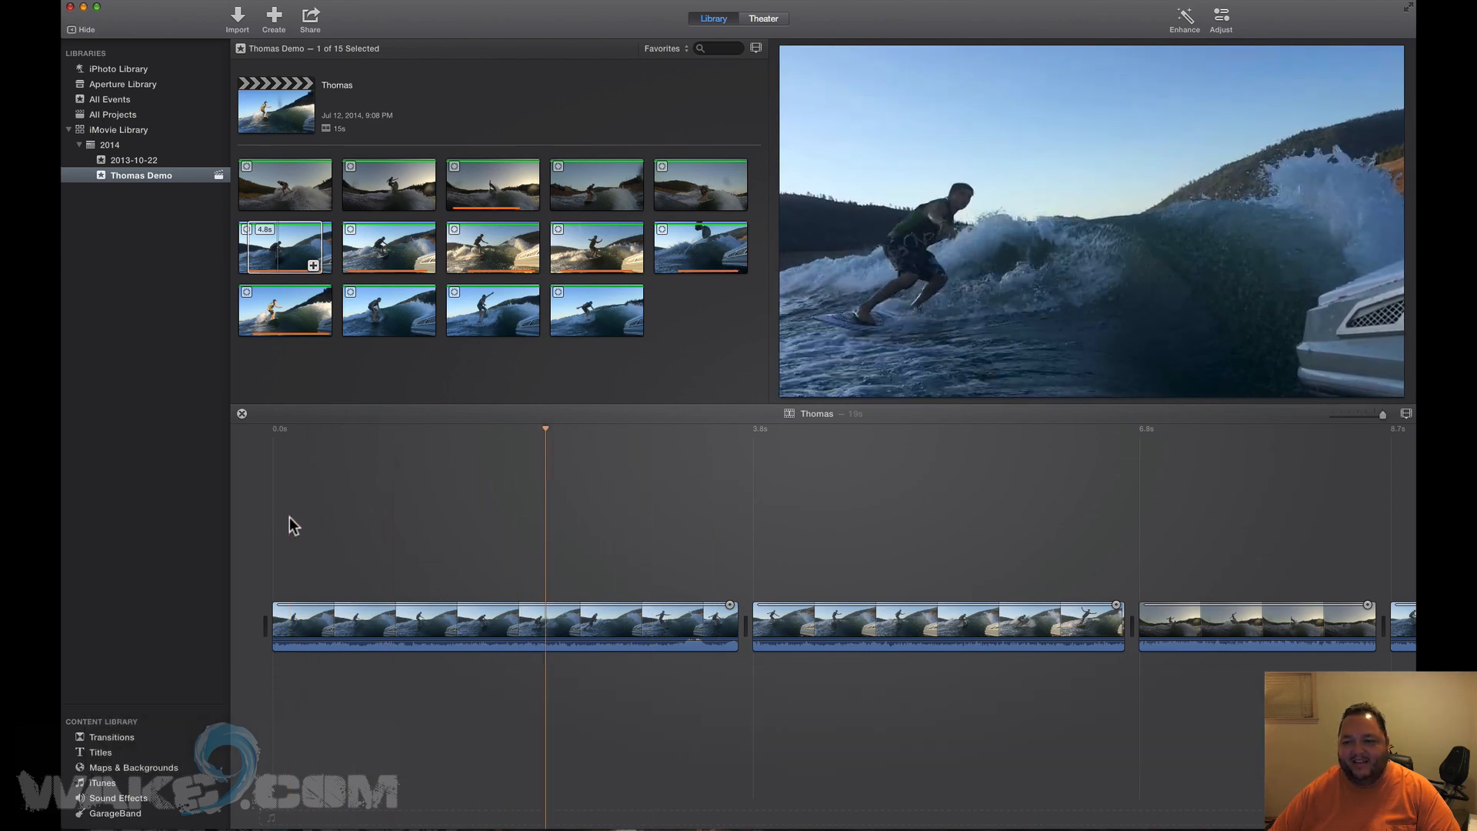
key("space")
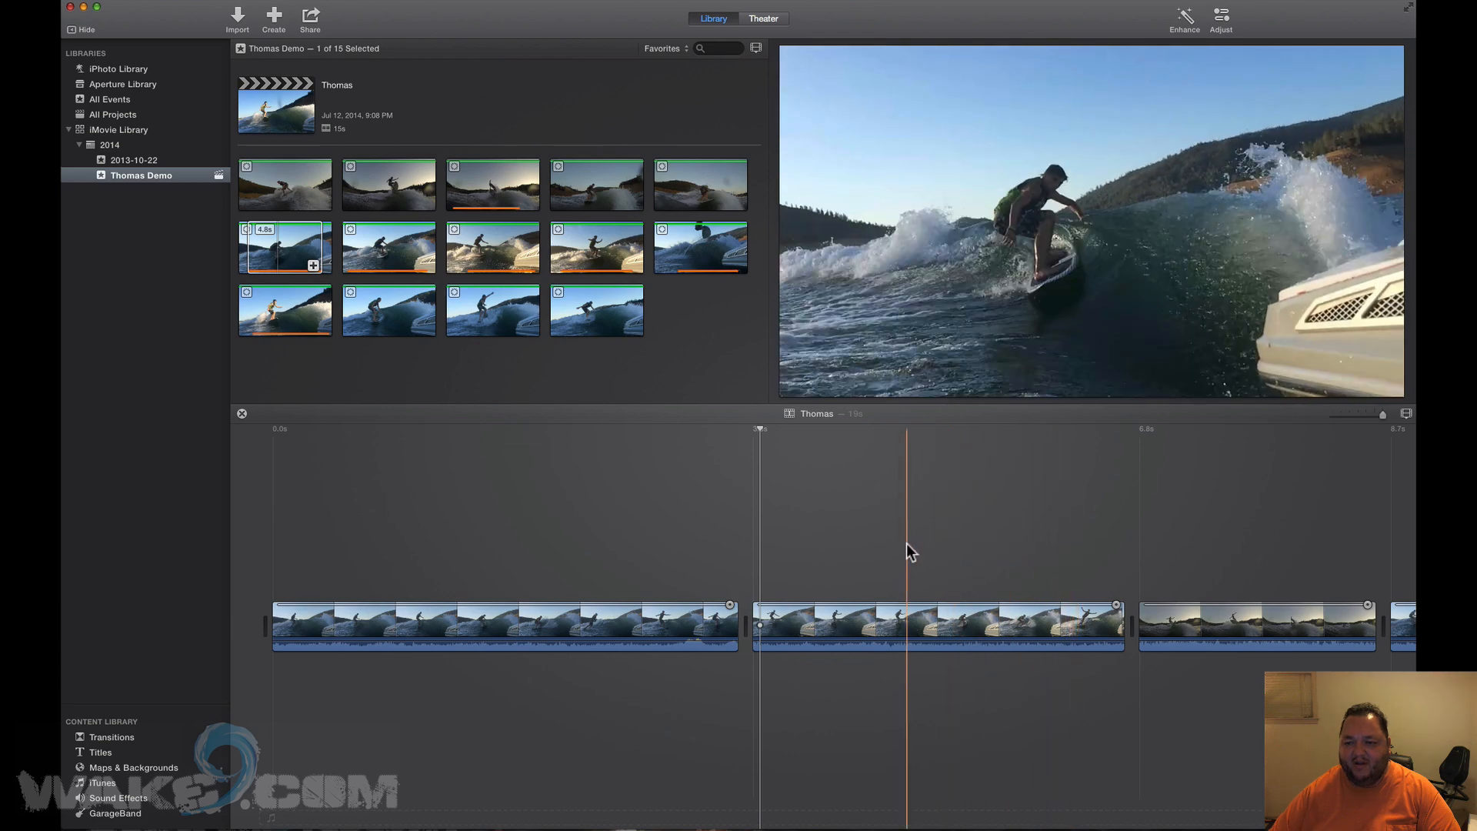
scroll(906, 543, "right", 5)
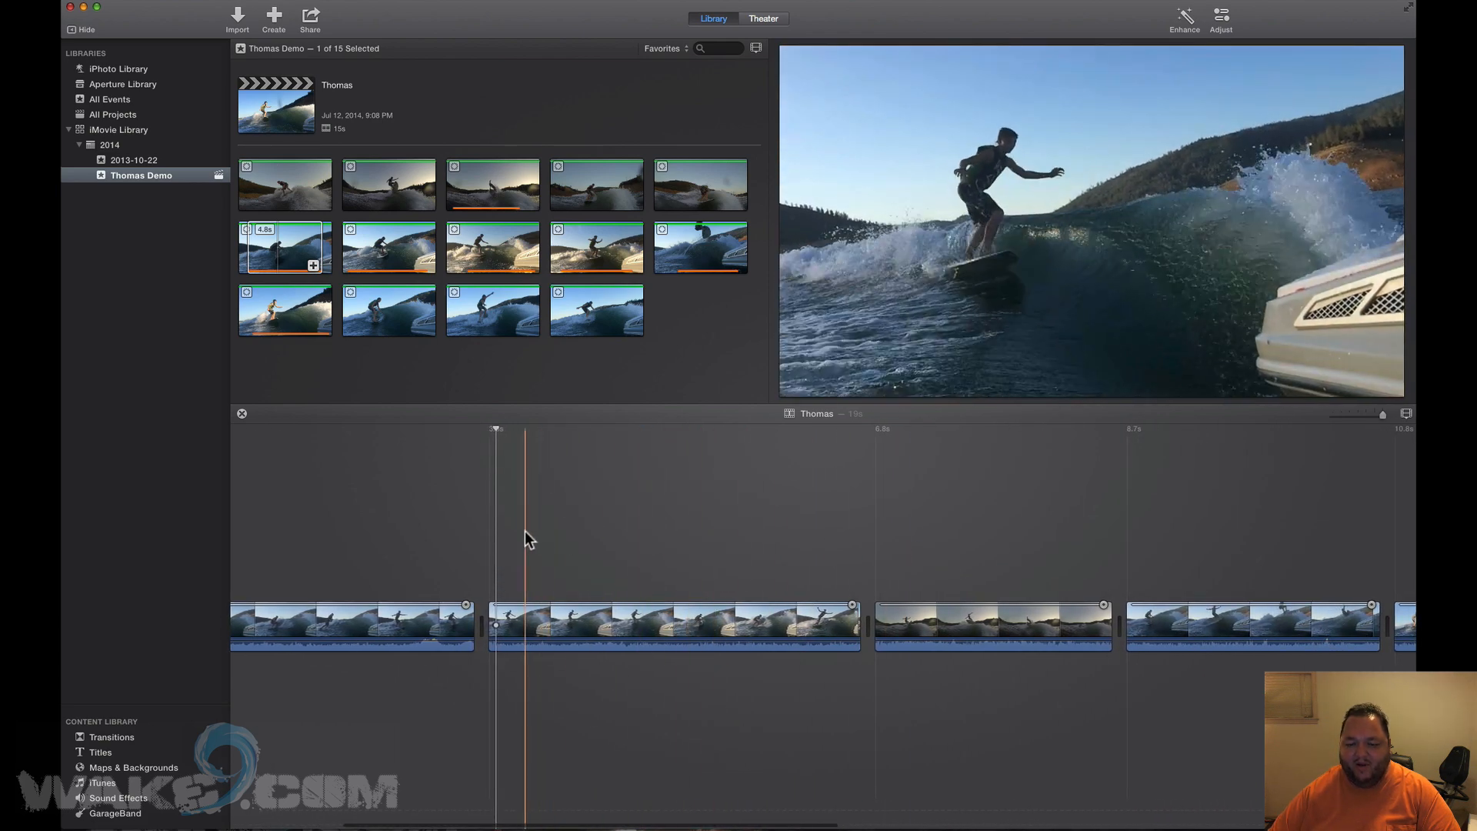
key("space")
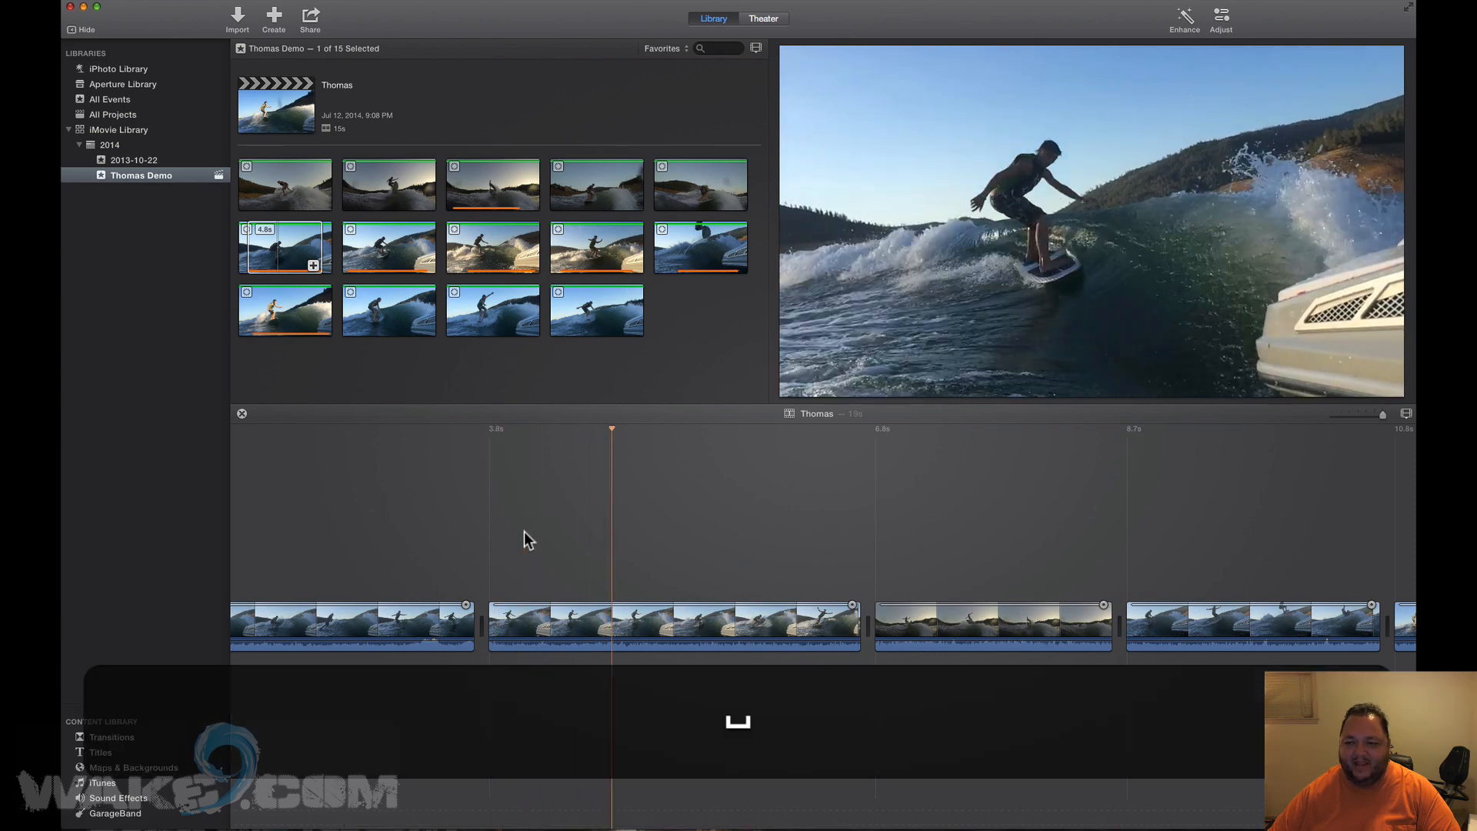
key("space")
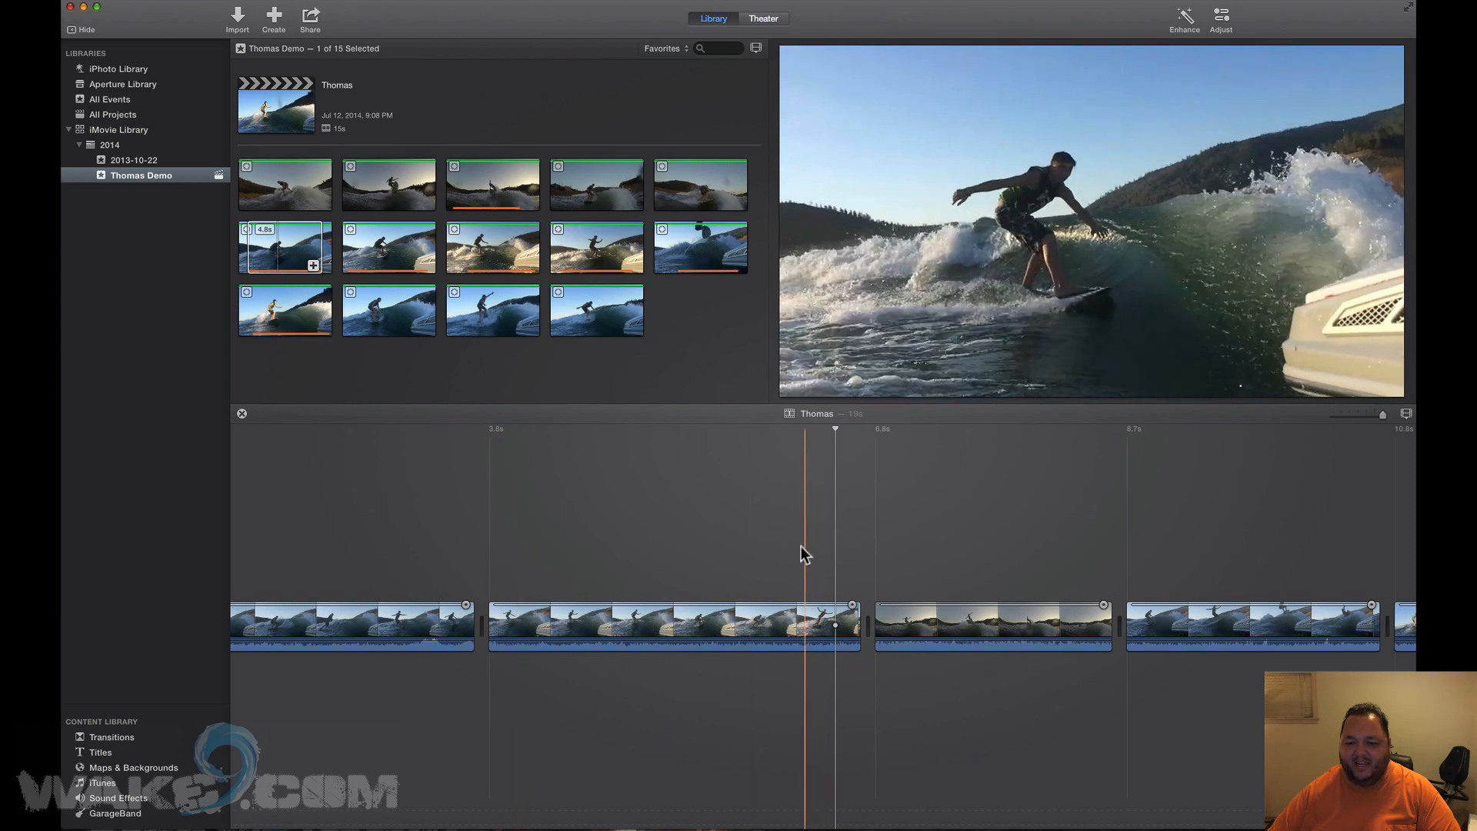
Split the second clip at about 4.1s and 6.5s, open Adjust, then undo the splits.
left_click(529, 560)
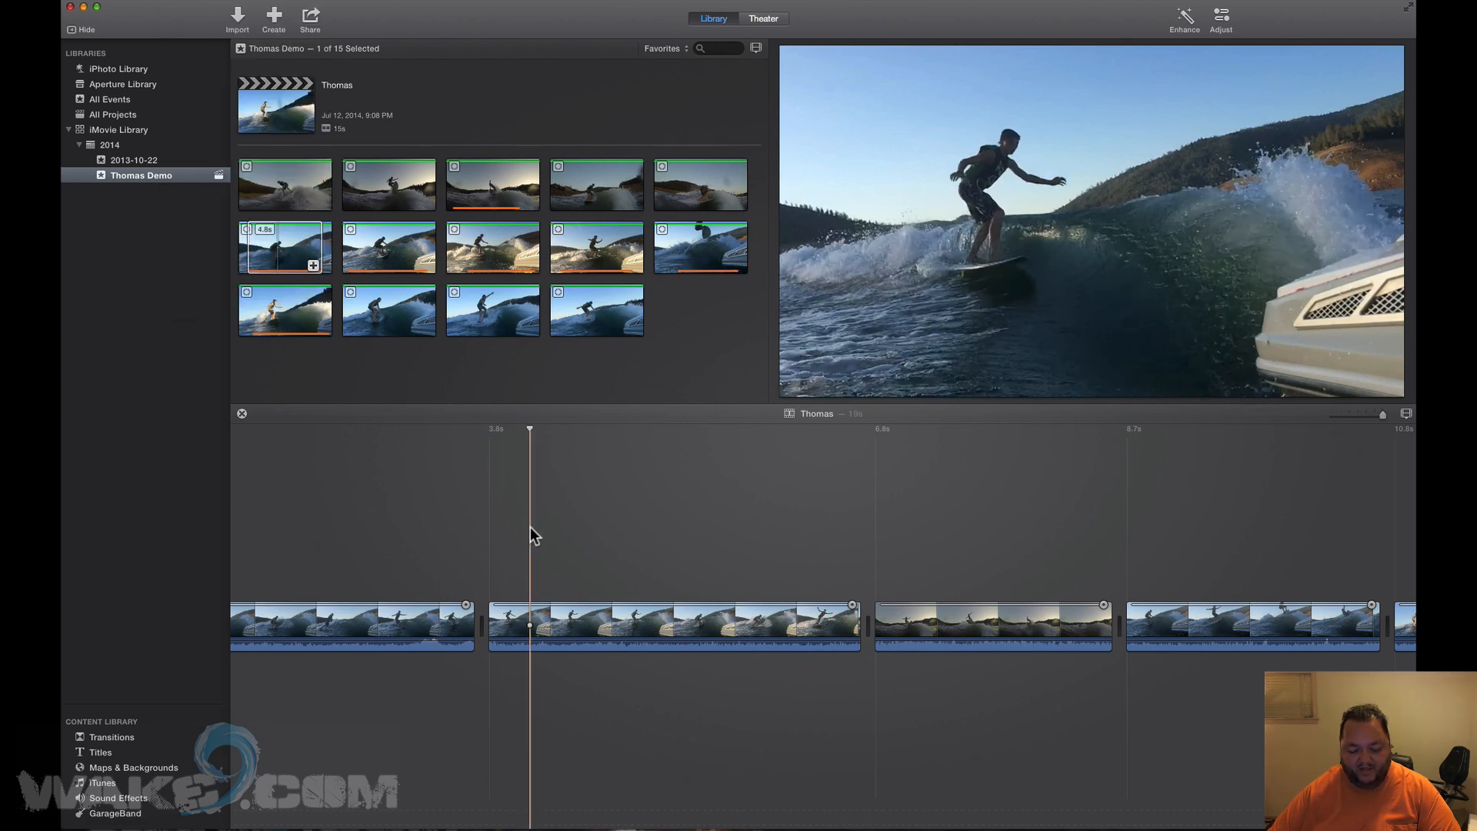
key("super+b")
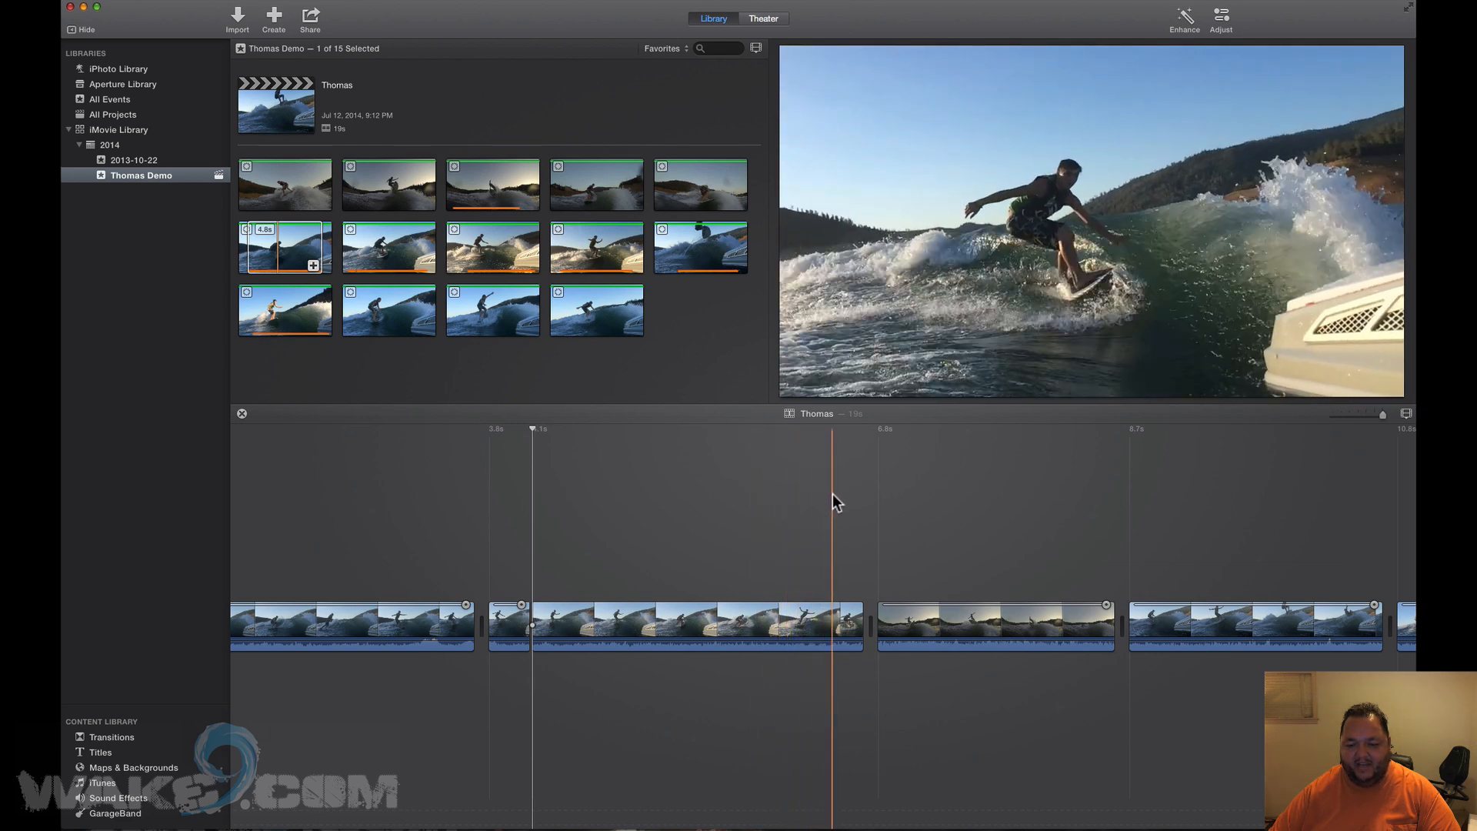
key("super+b")
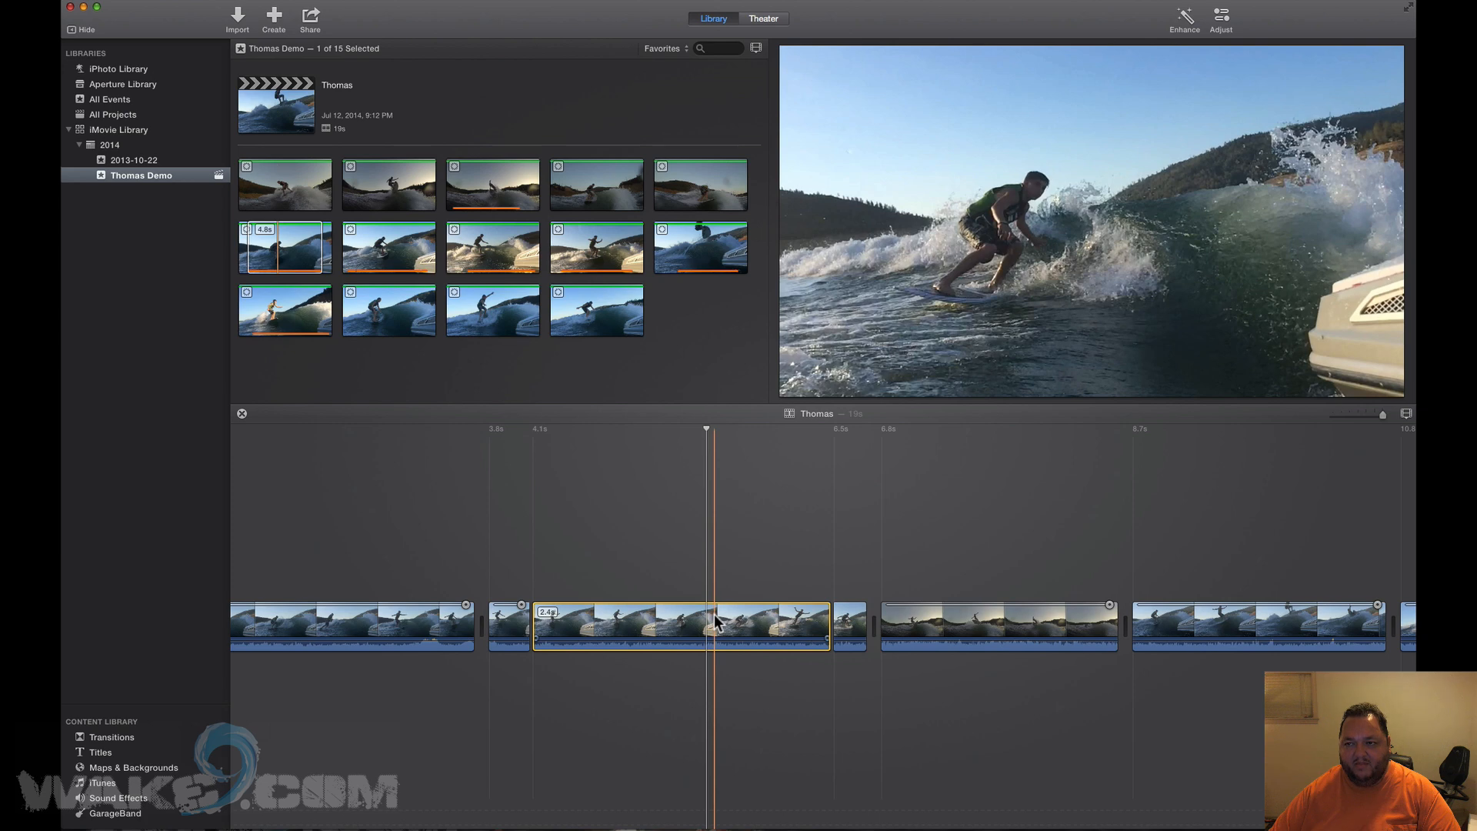
double_click(687, 622)
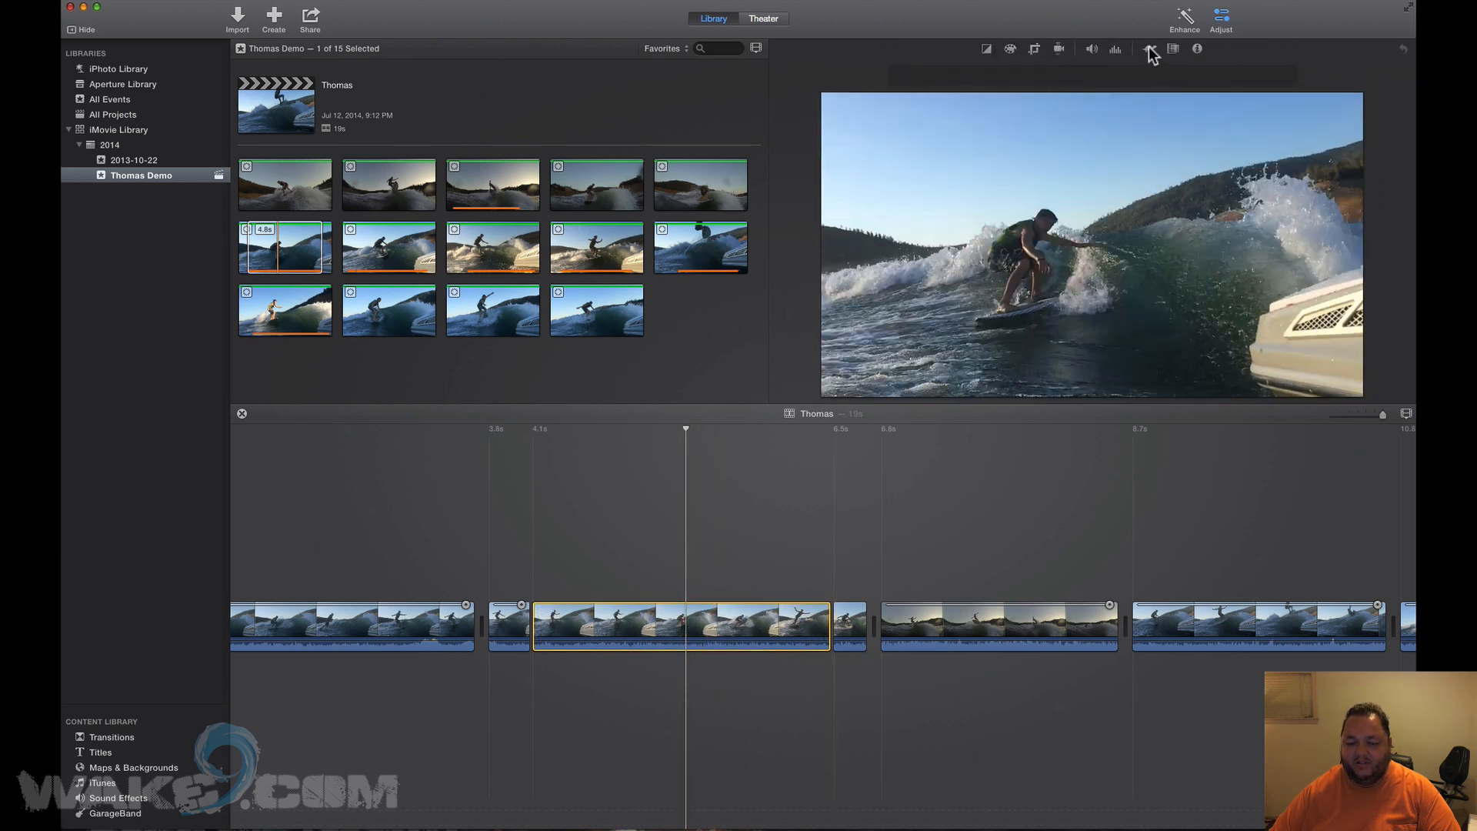
key("super")
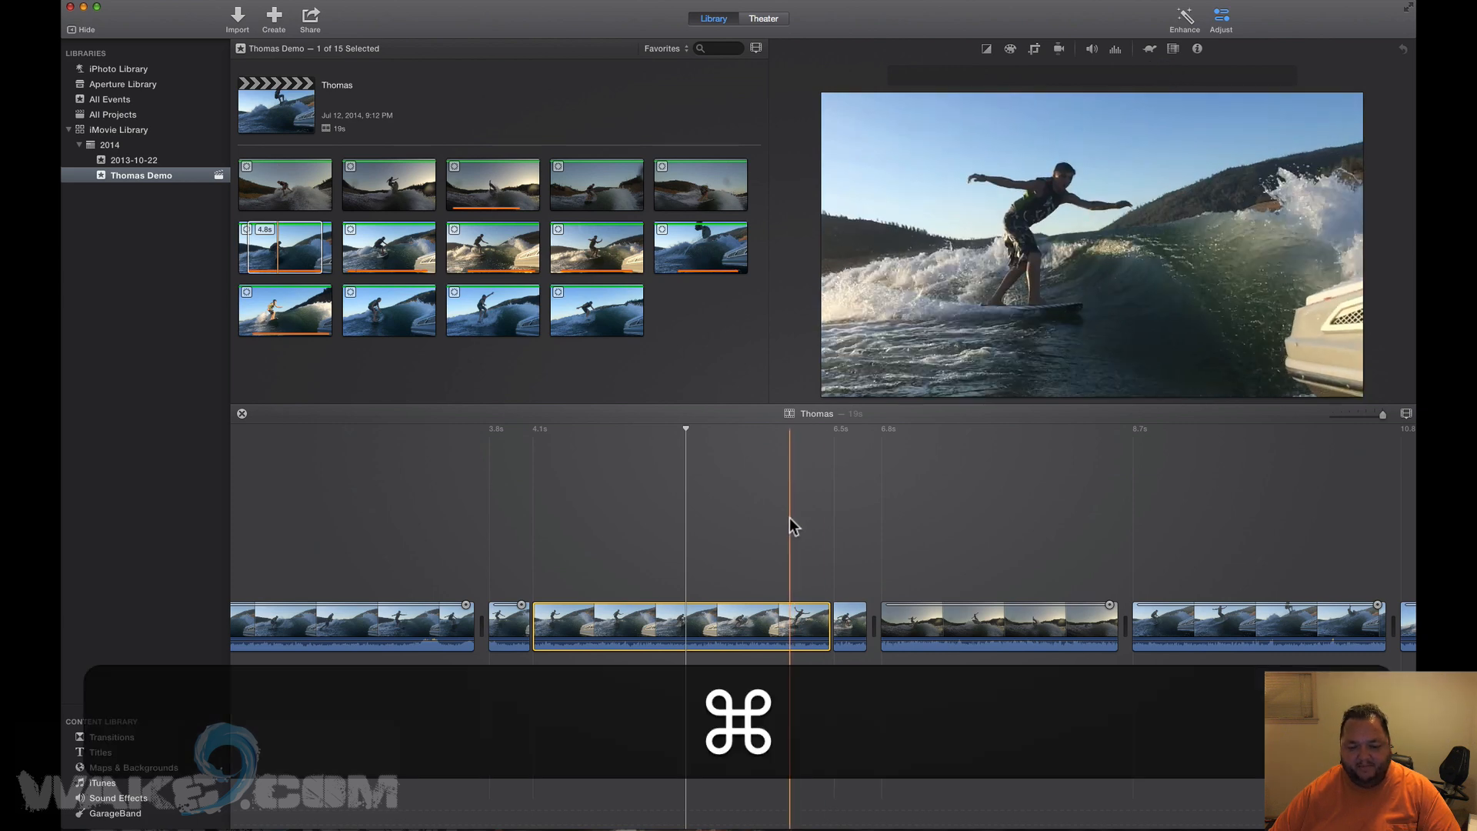
key("super+z")
key("super+z")
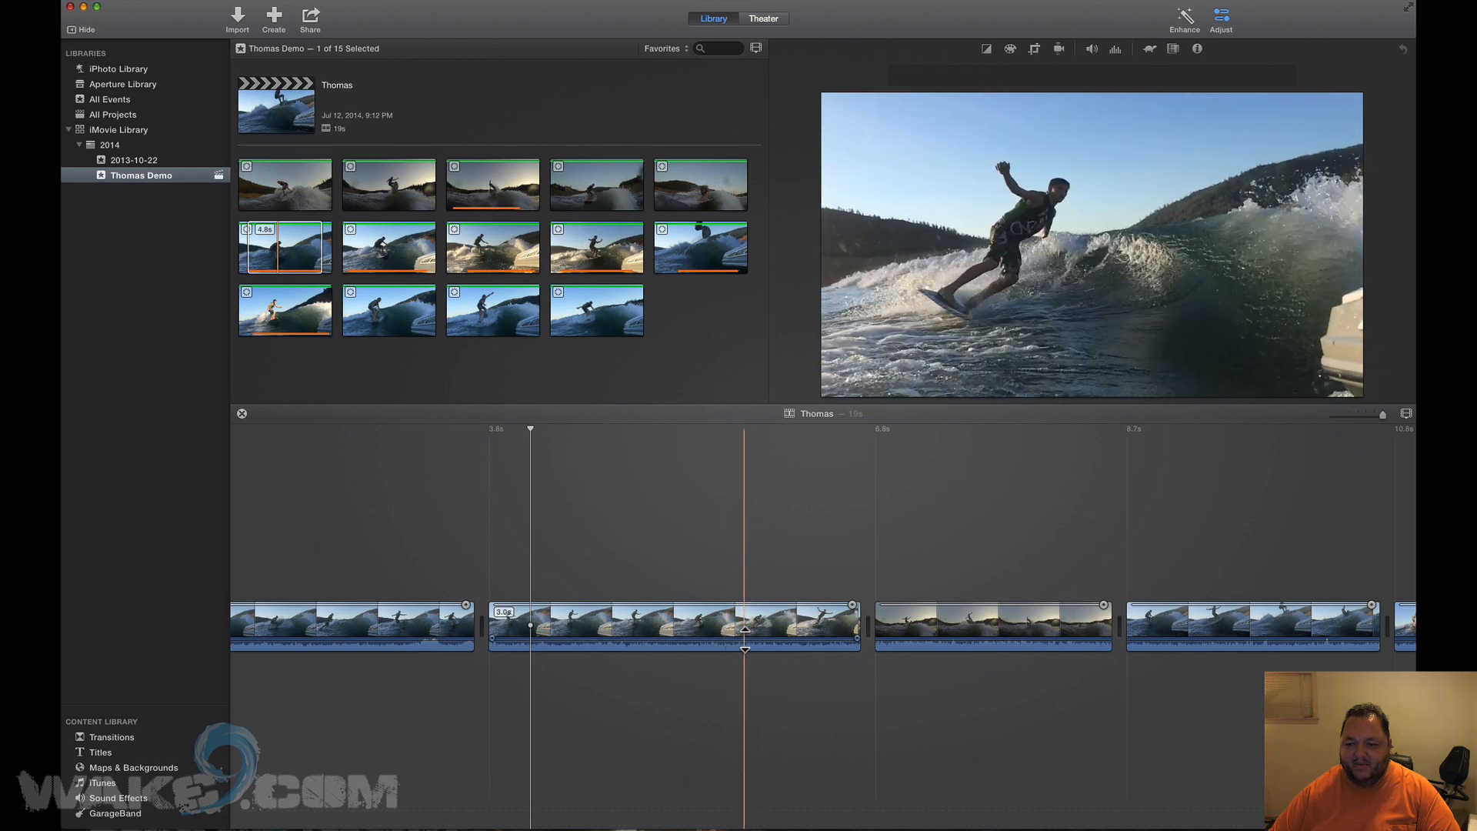
Mark a short range inside the second clip and set its speed to 25% slow motion.
left_click(726, 621)
left_click_drag(727, 622, 772, 621)
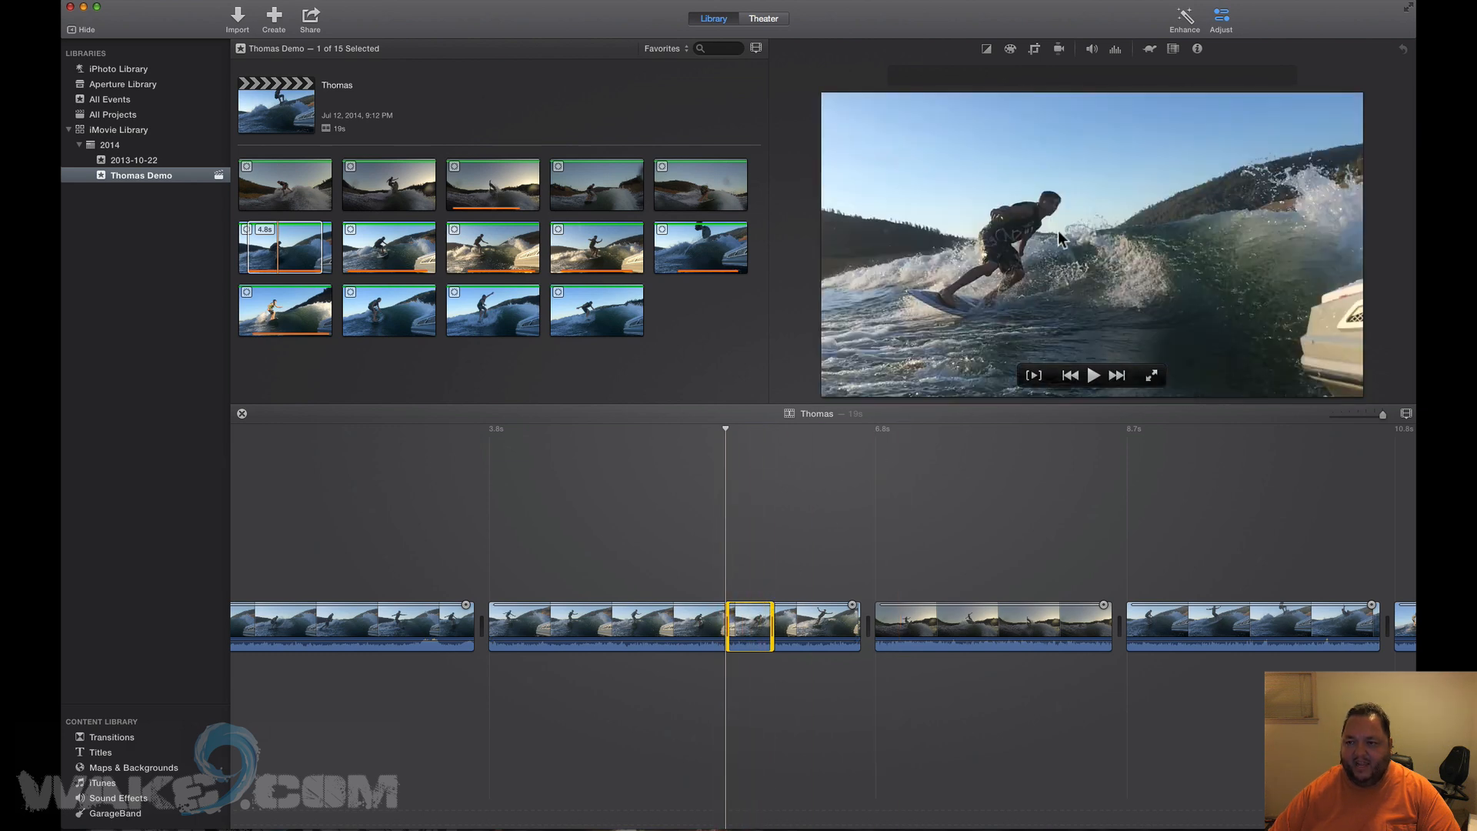
left_click(1147, 49)
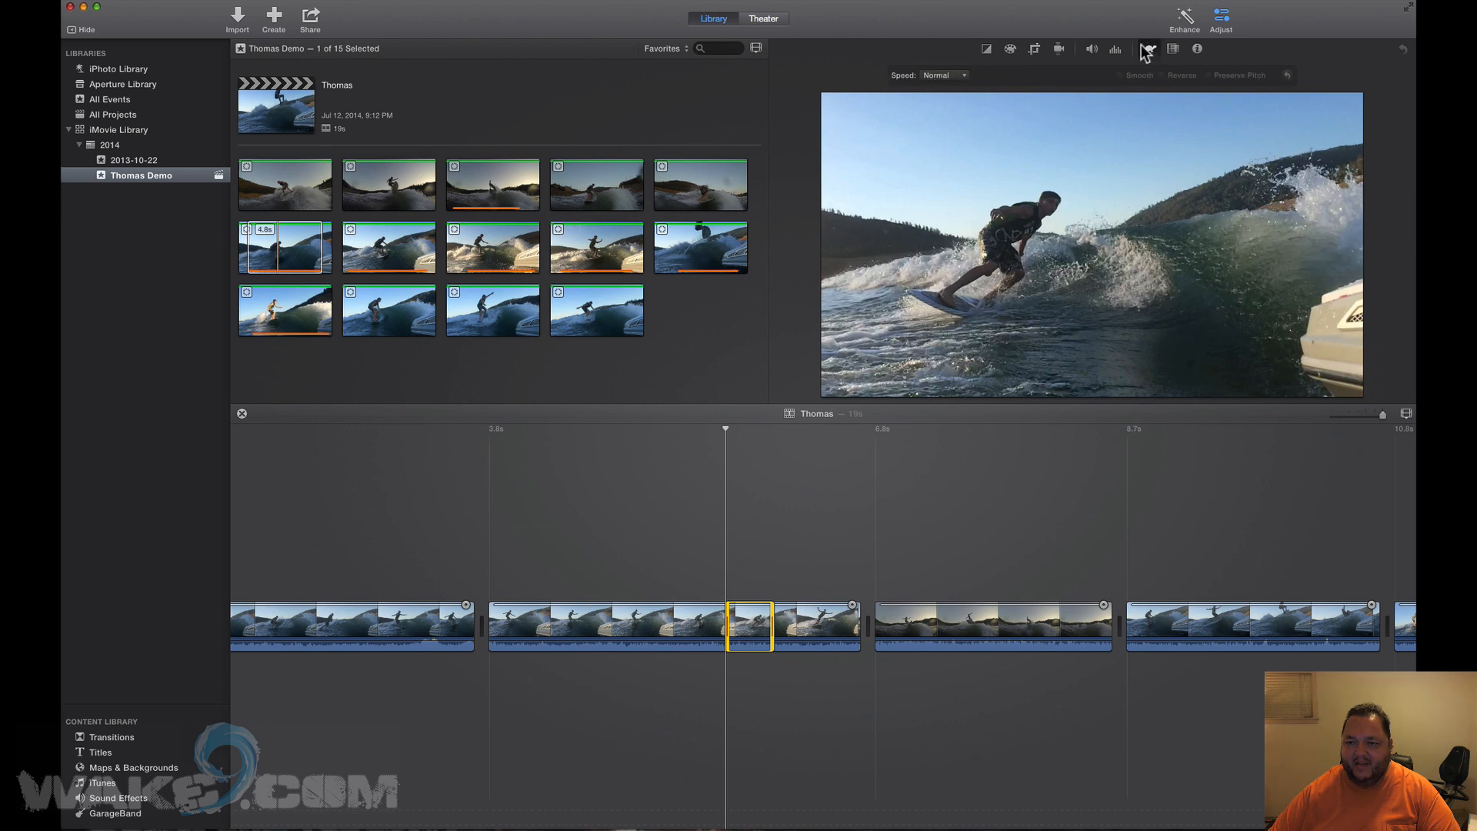
left_click(939, 75)
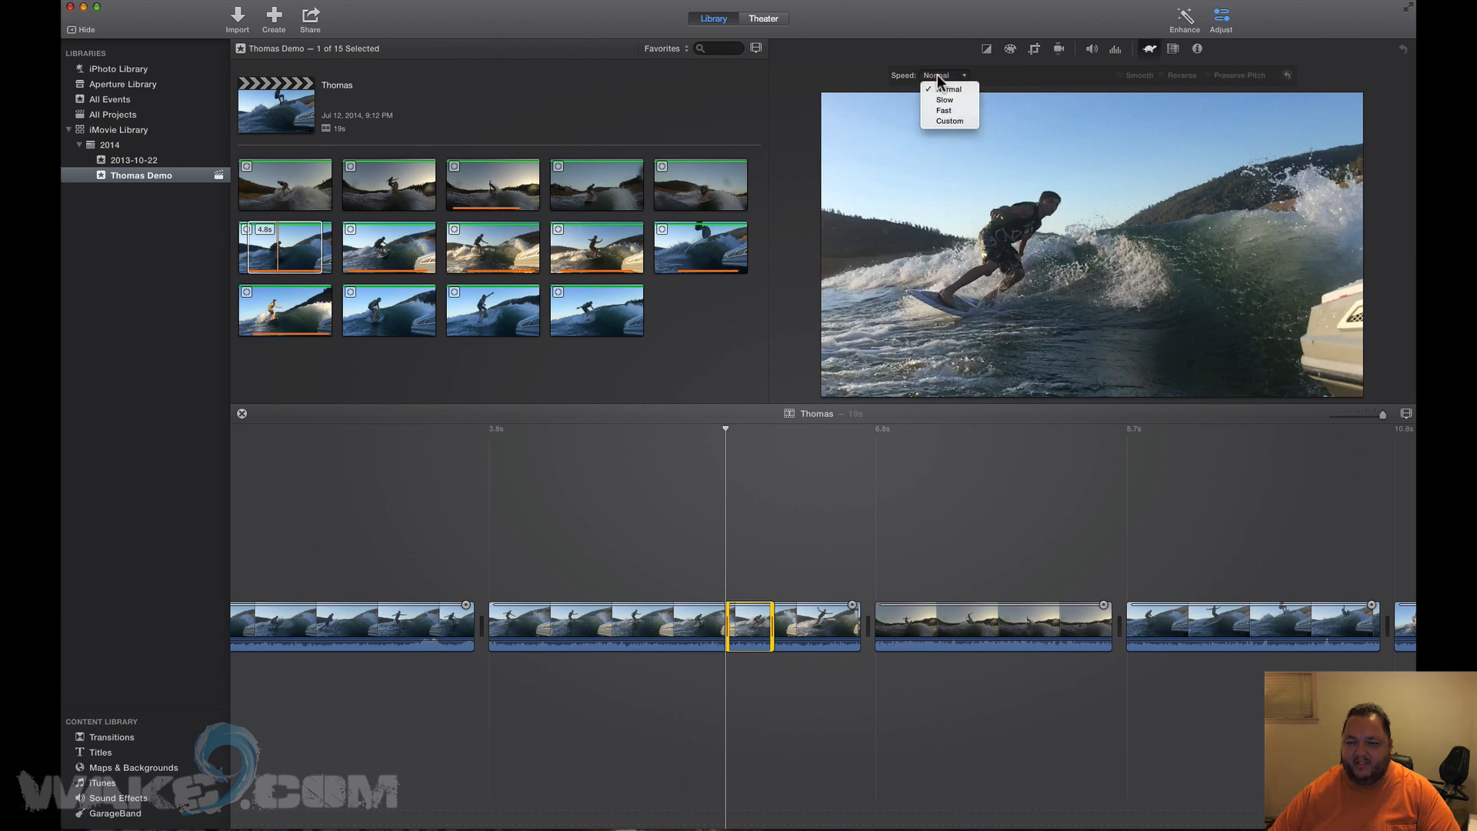
left_click(941, 118)
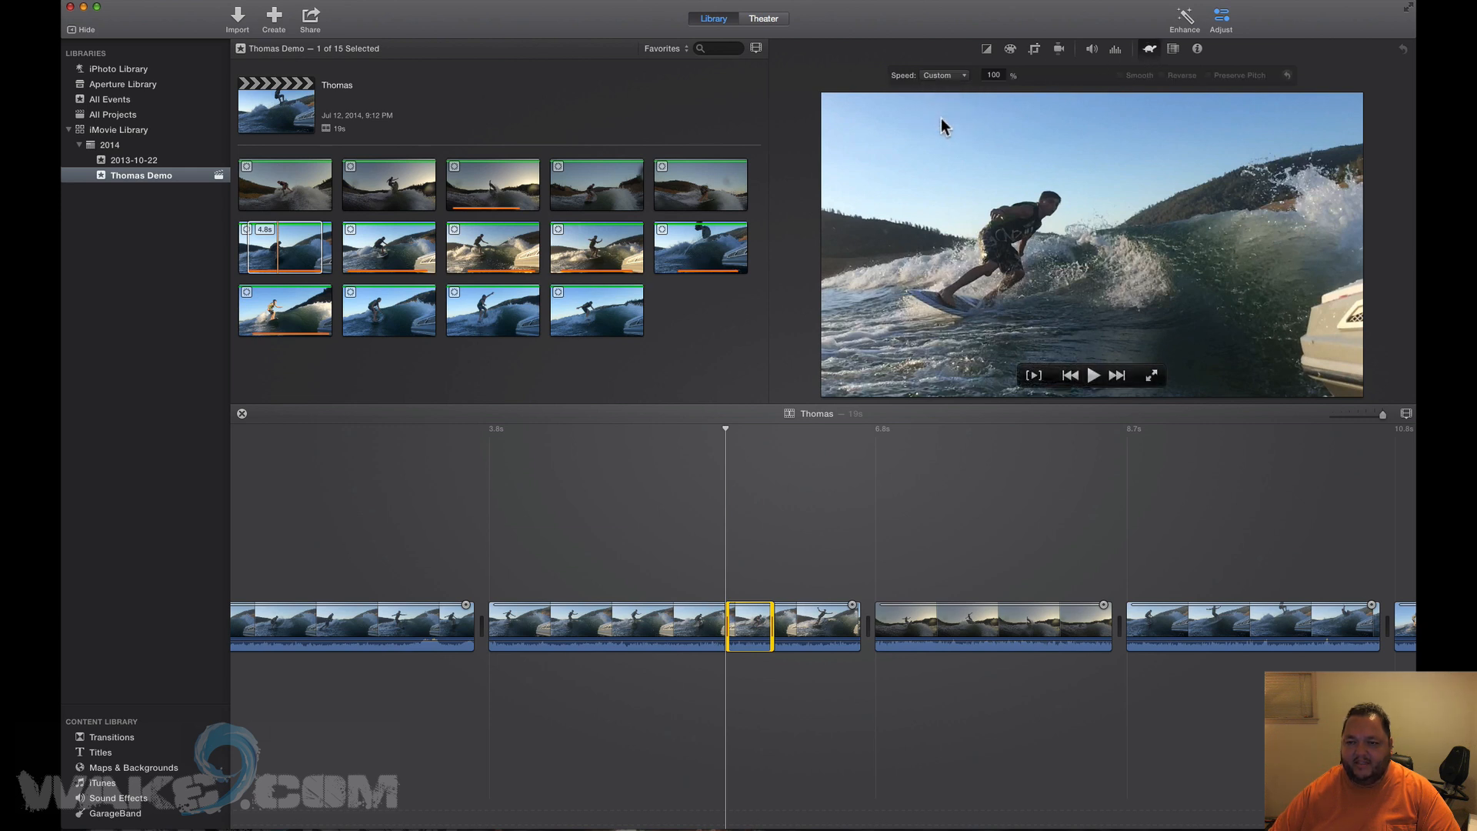
type("25")
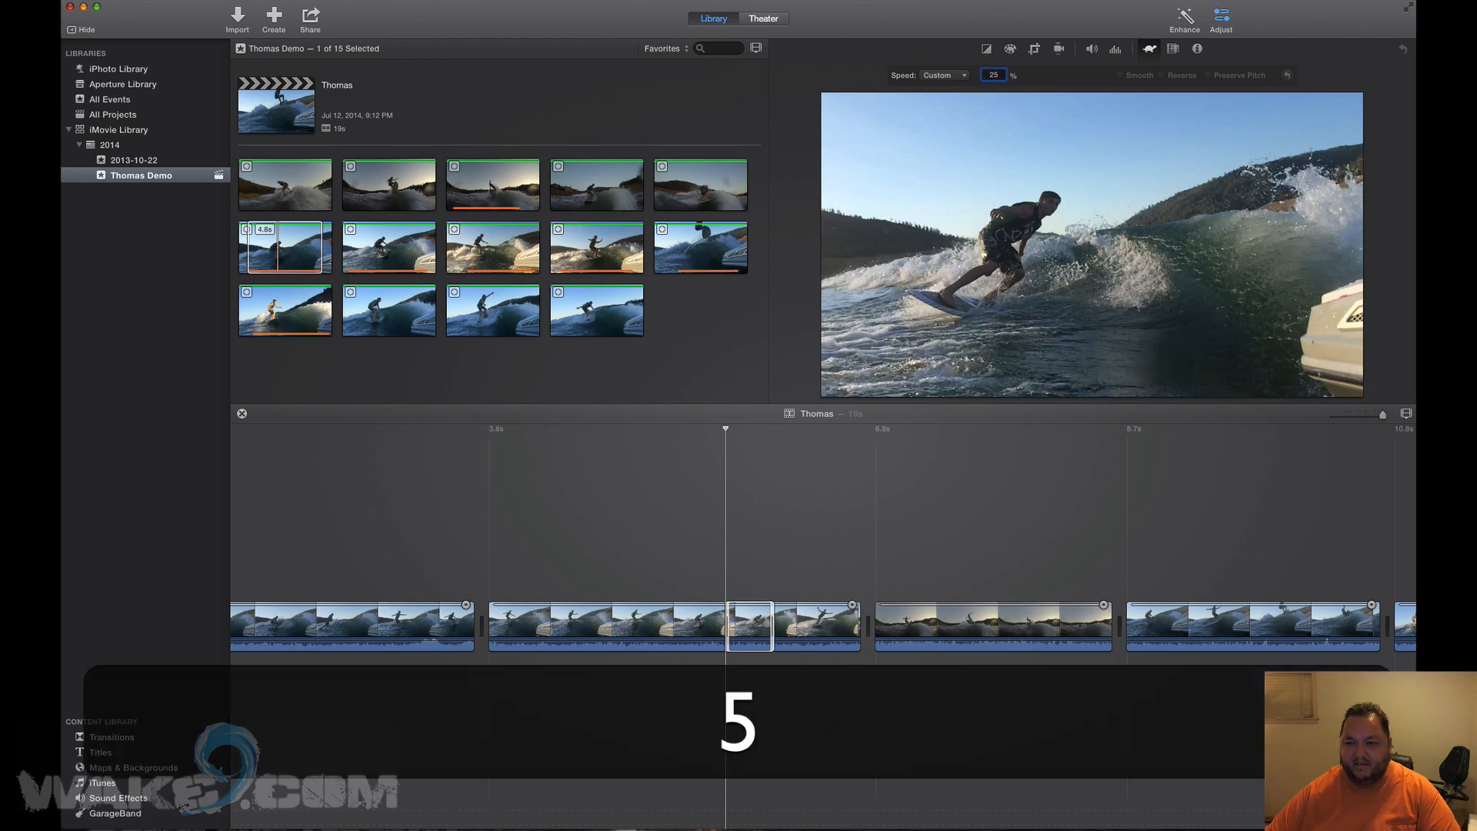
key("Return")
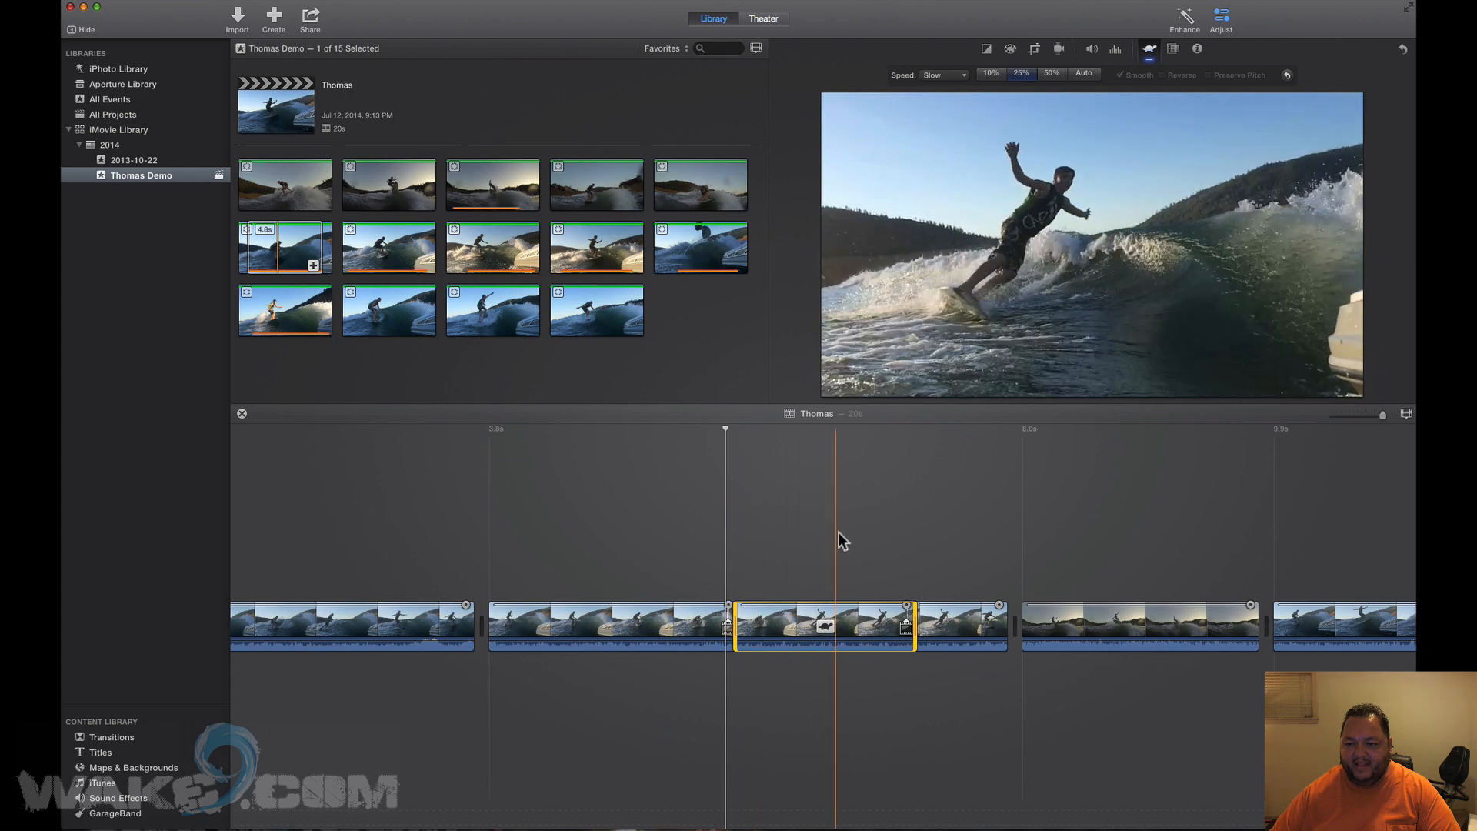
Mark a 0.2s range after the slowed part and give it a custom 25% speed.
left_click_drag(967, 627, 971, 627)
left_click(970, 627)
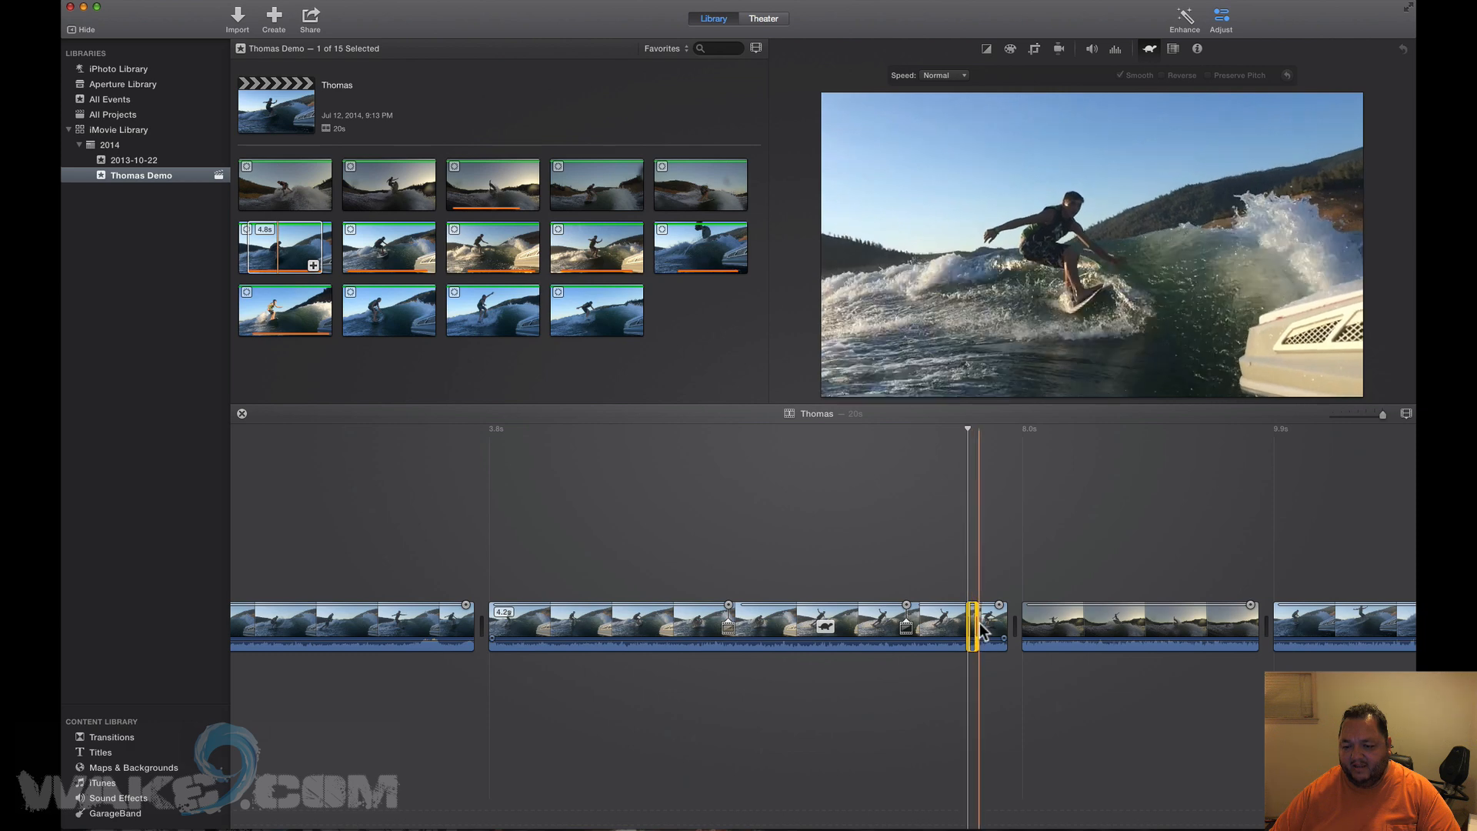
left_click_drag(977, 631, 987, 625)
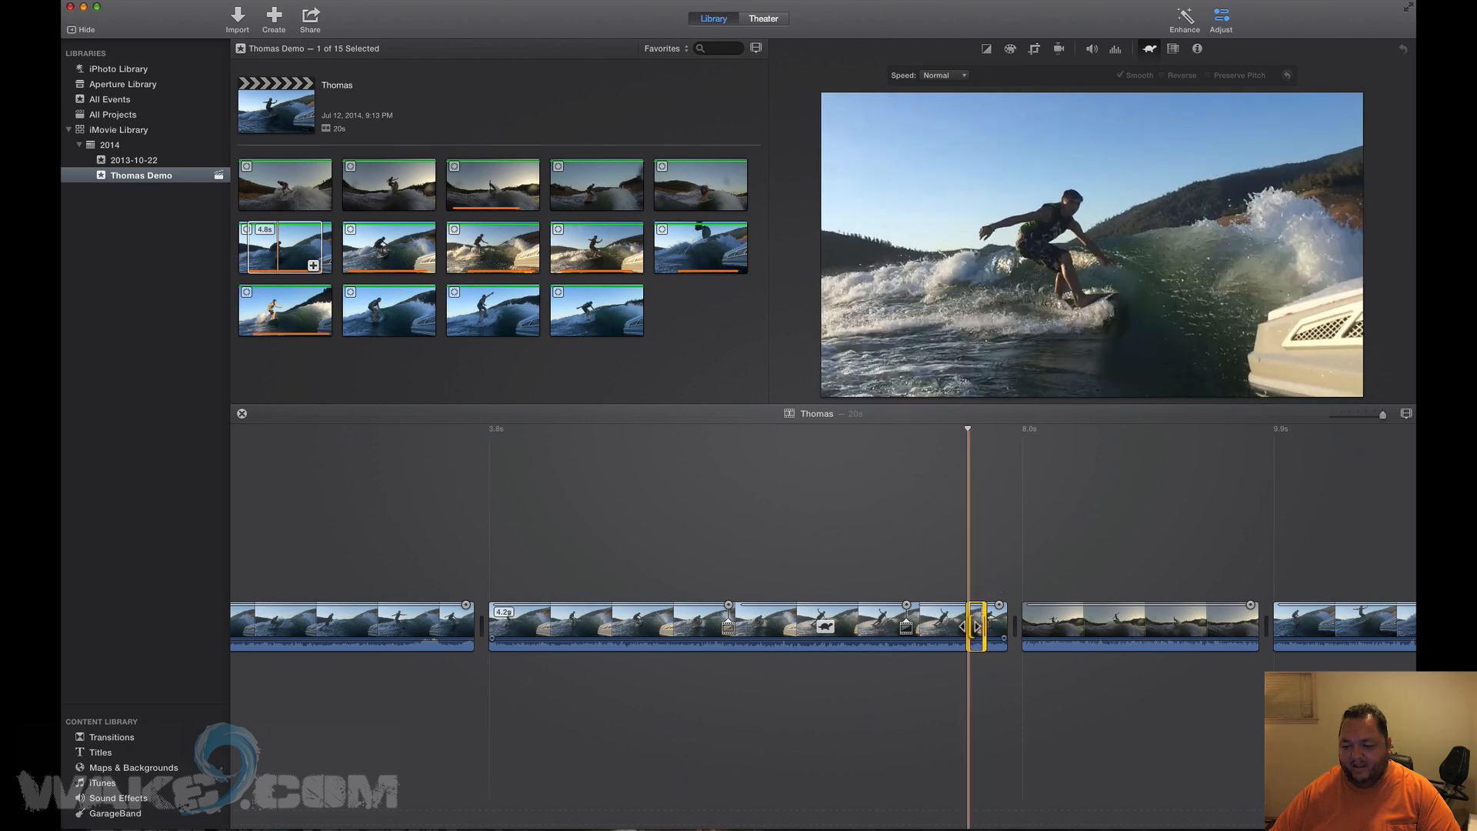
mouse_move(968, 628)
left_mouse_down()
mouse_move(949, 627)
mouse_move(967, 629)
left_mouse_up()
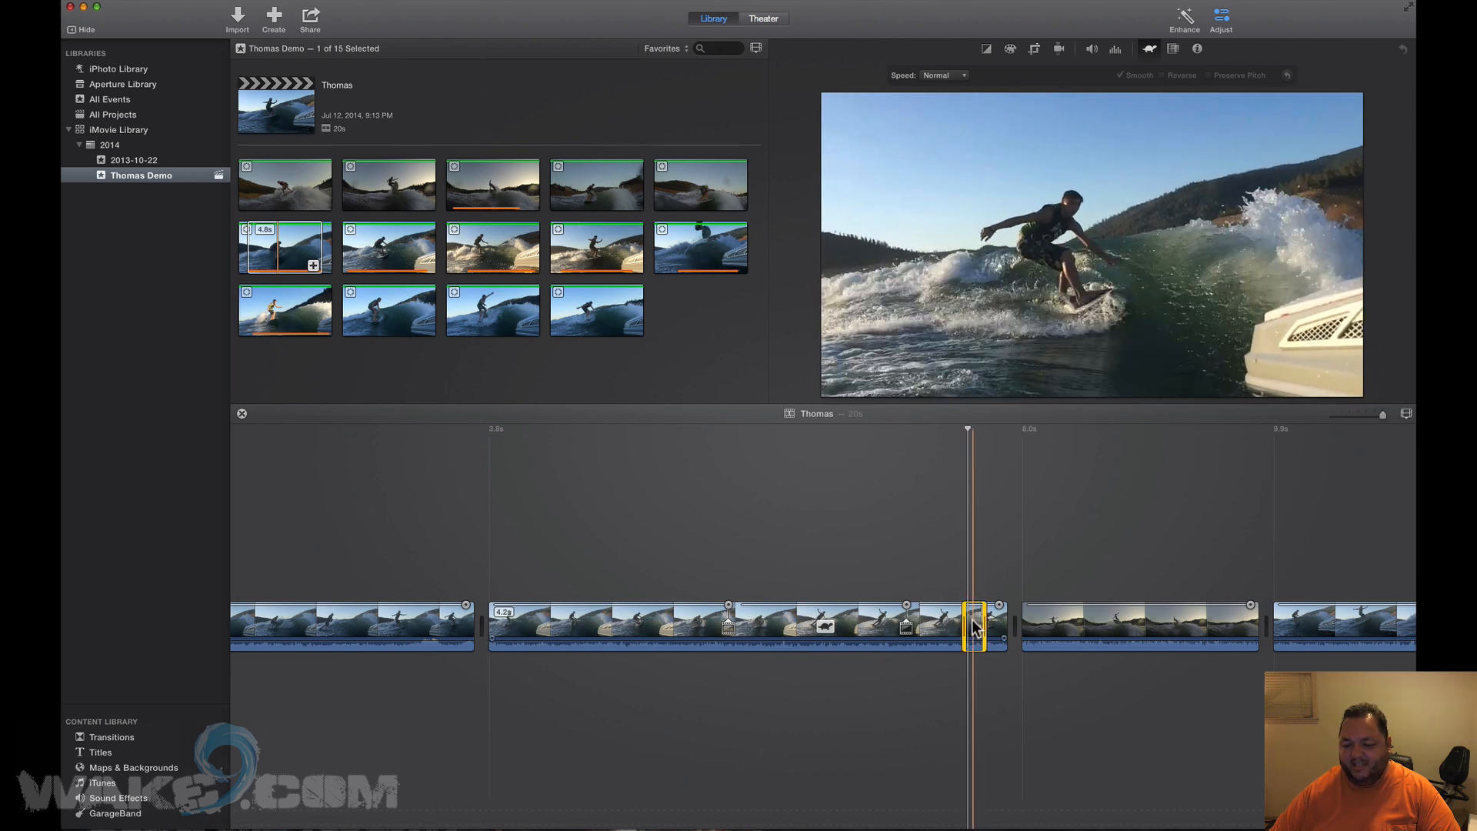
left_click(962, 77)
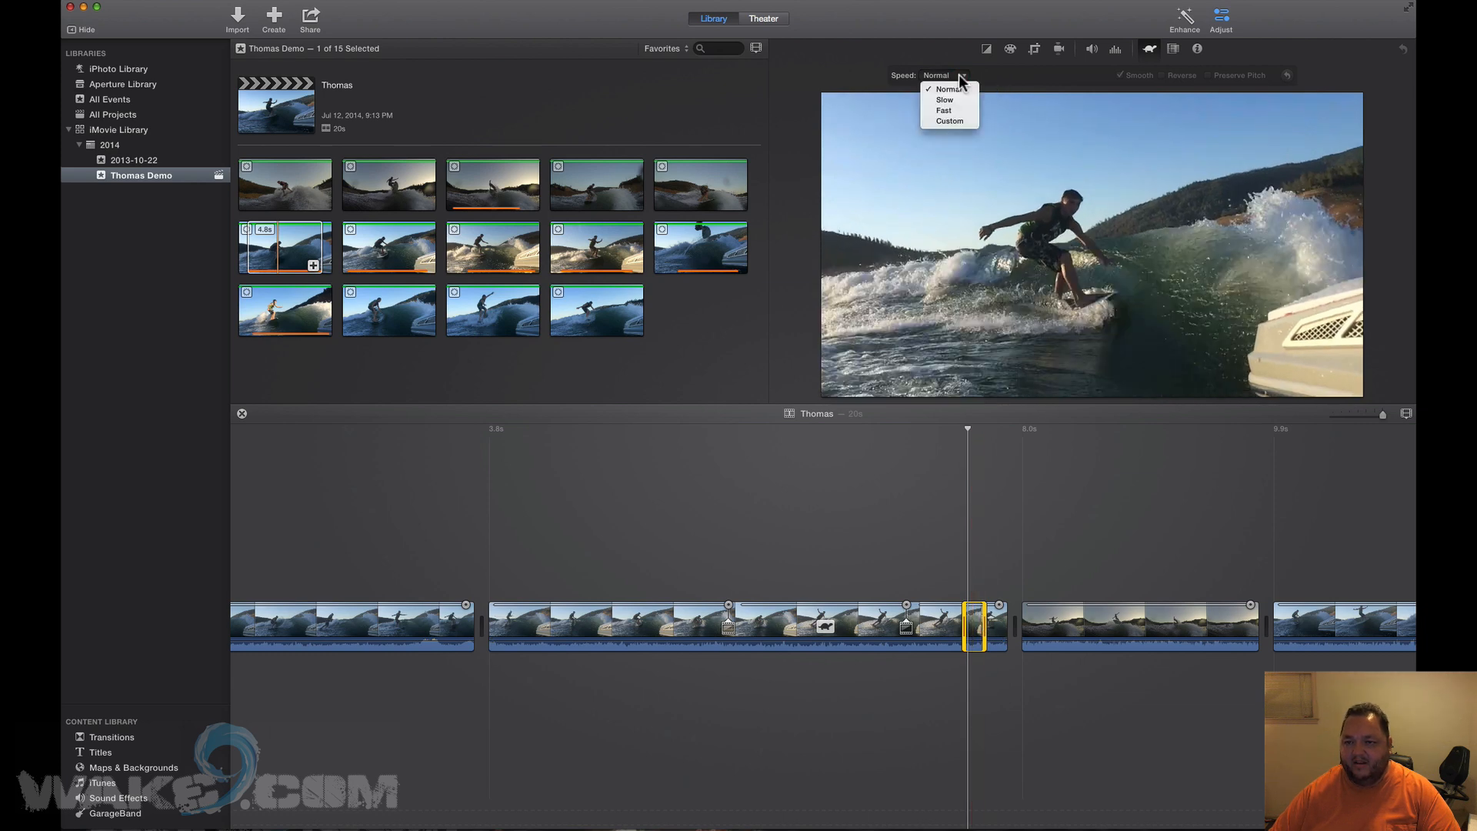
left_click(952, 122)
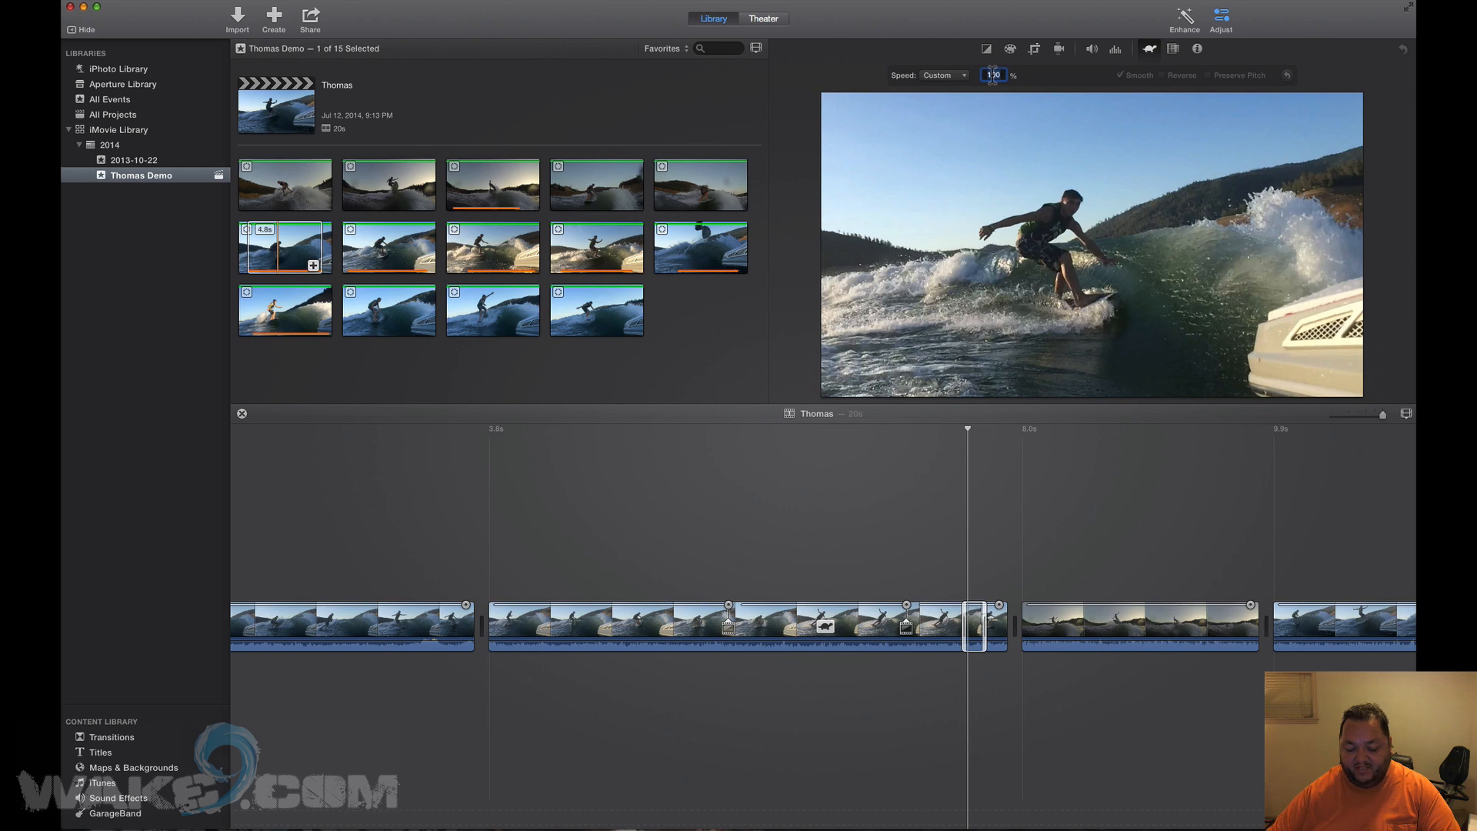
type("25")
key("Return")
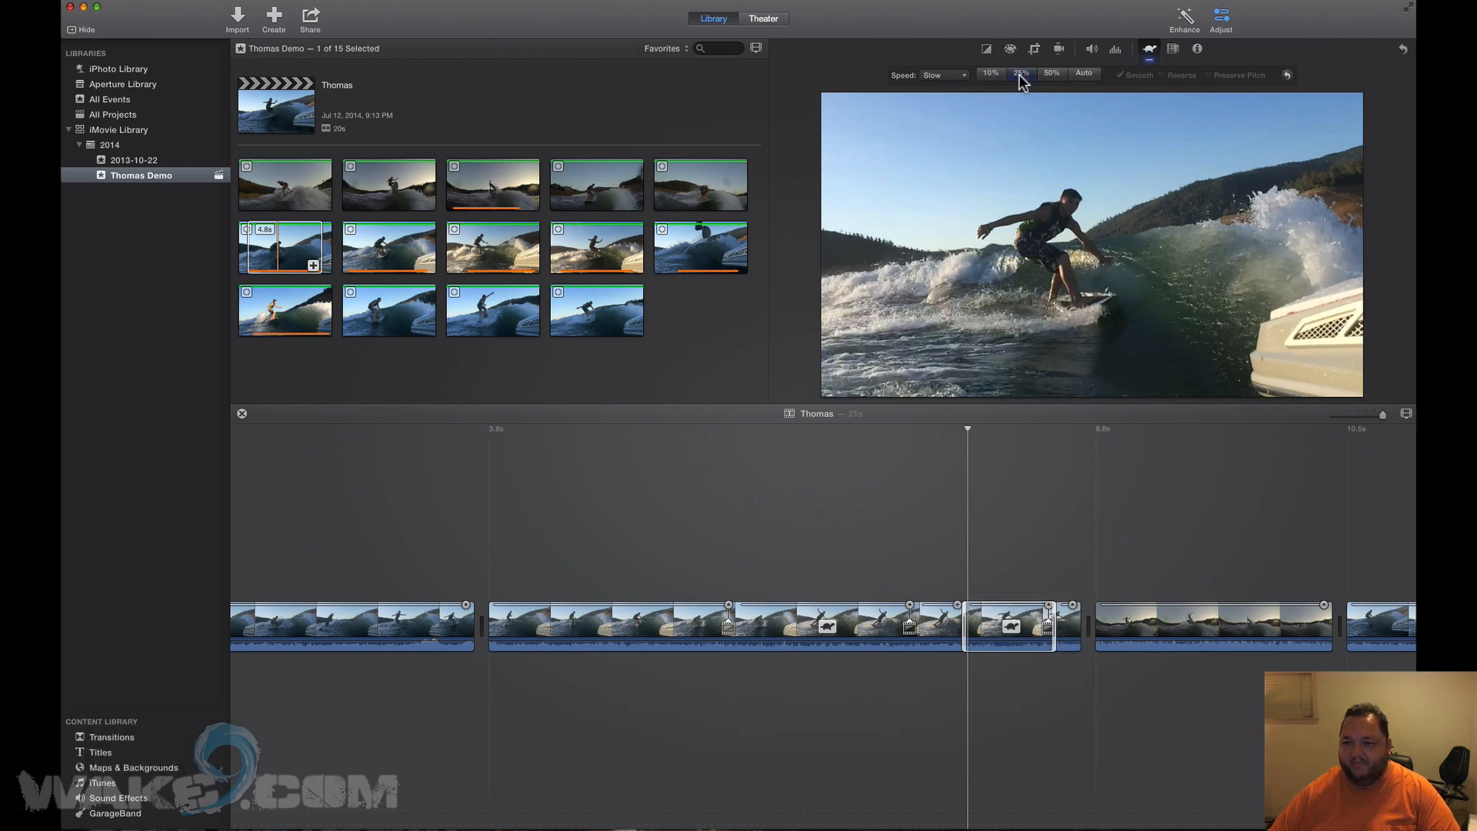
Play back the slowed sections of the second clip several times to review them.
left_click(960, 77)
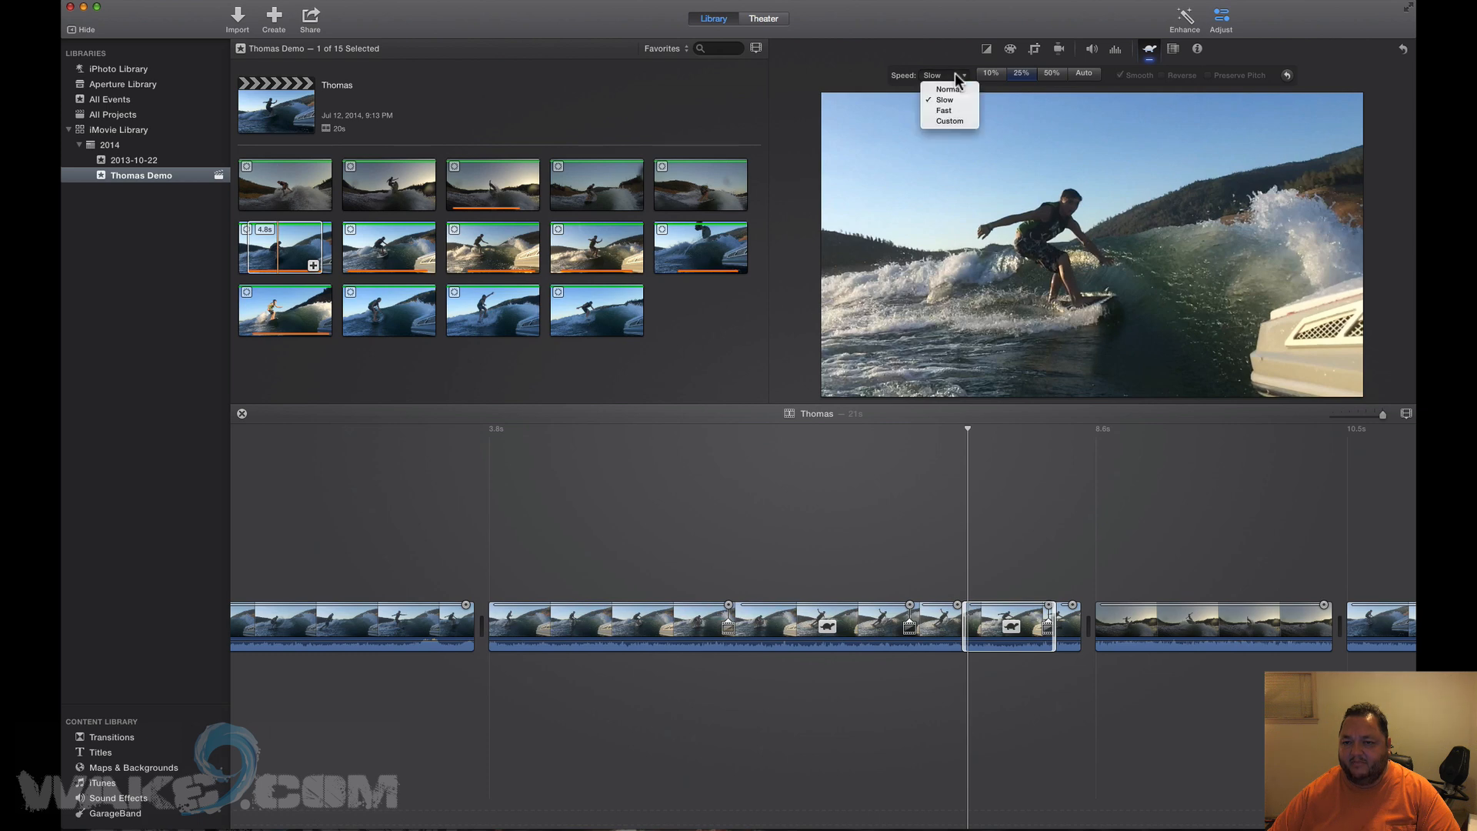
left_click(1022, 79)
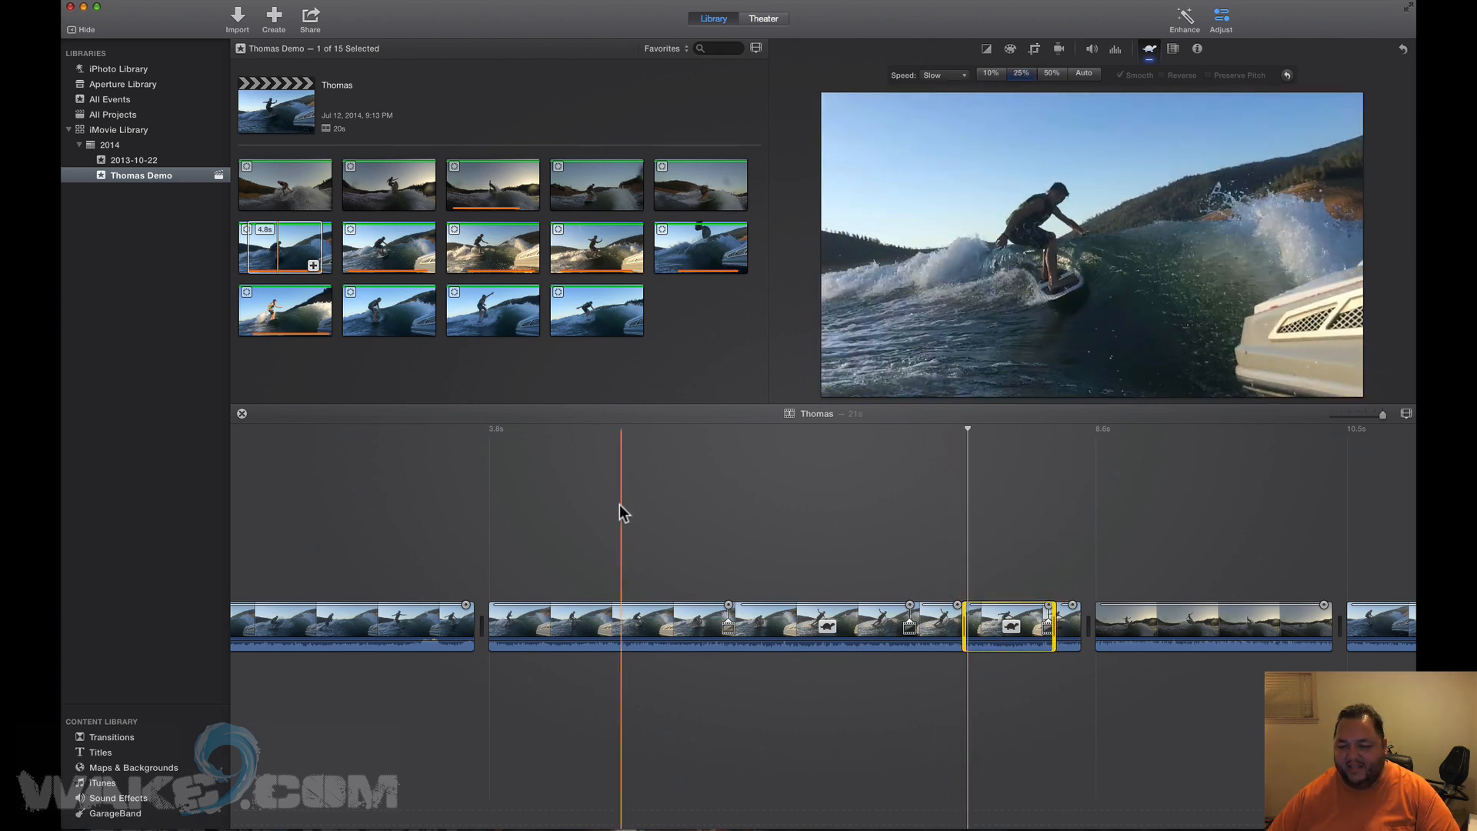
key("space")
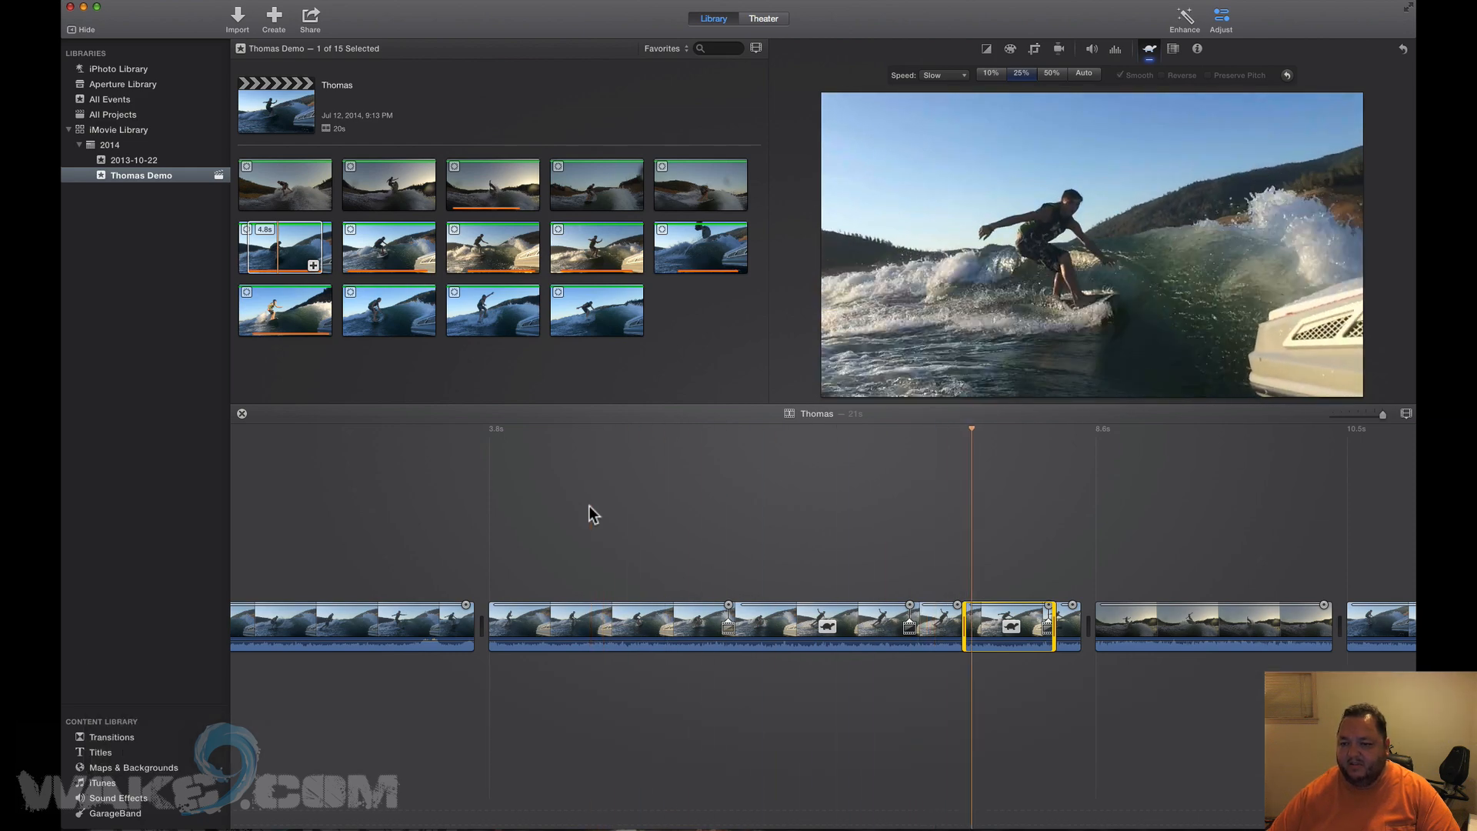
key("space")
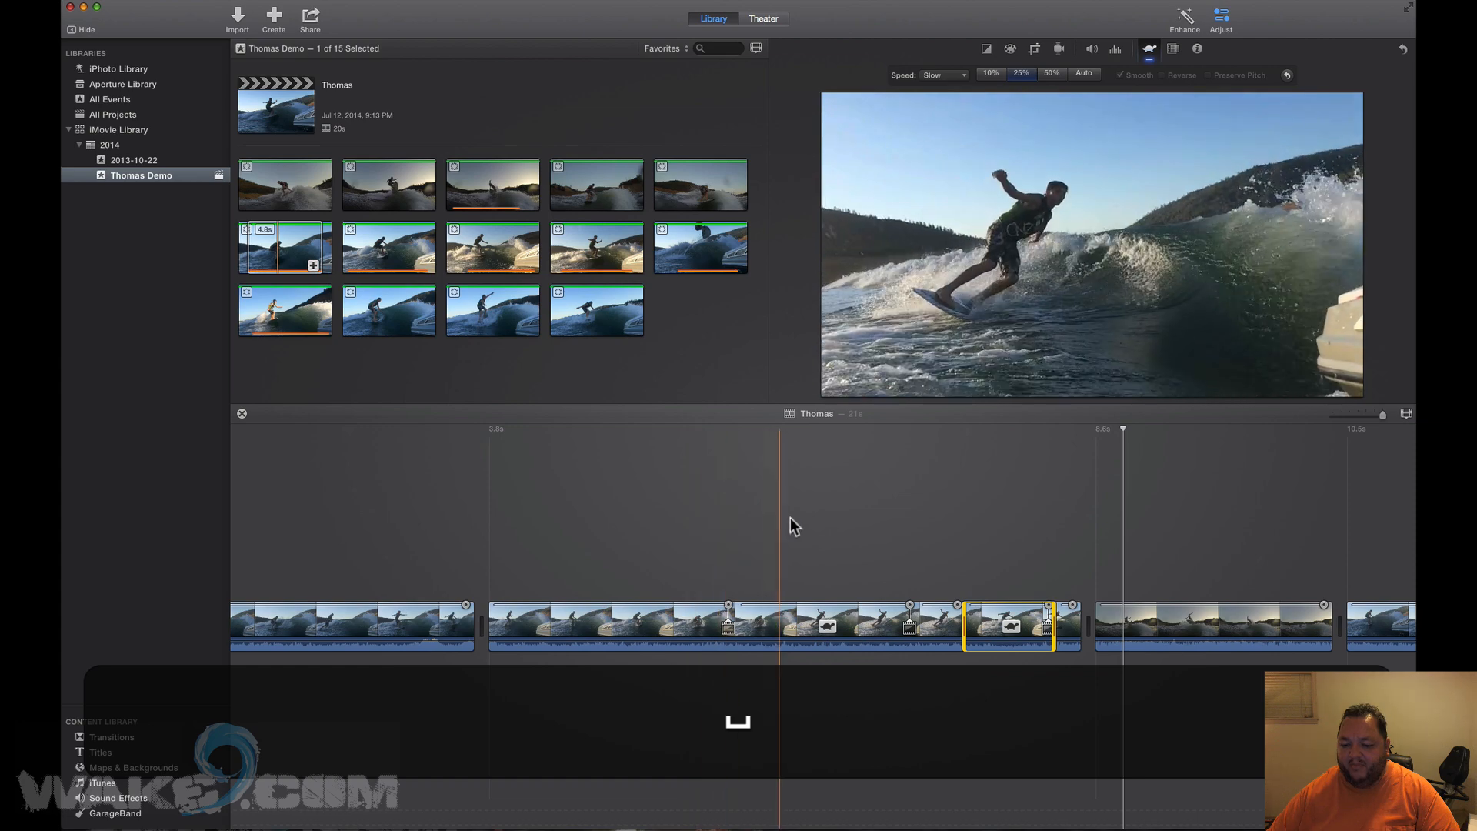
scroll(689, 514, "right", 3)
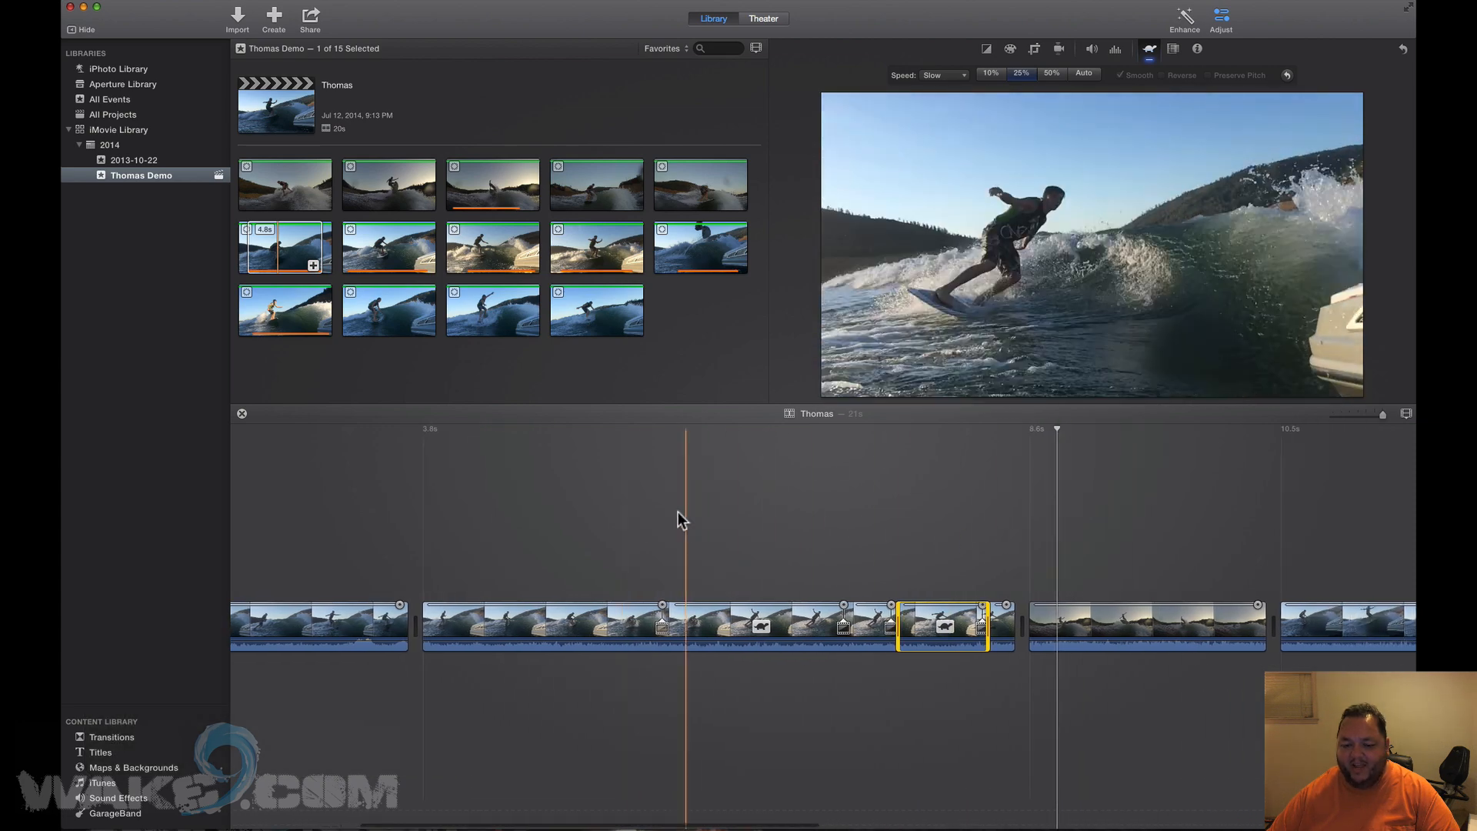
key("space")
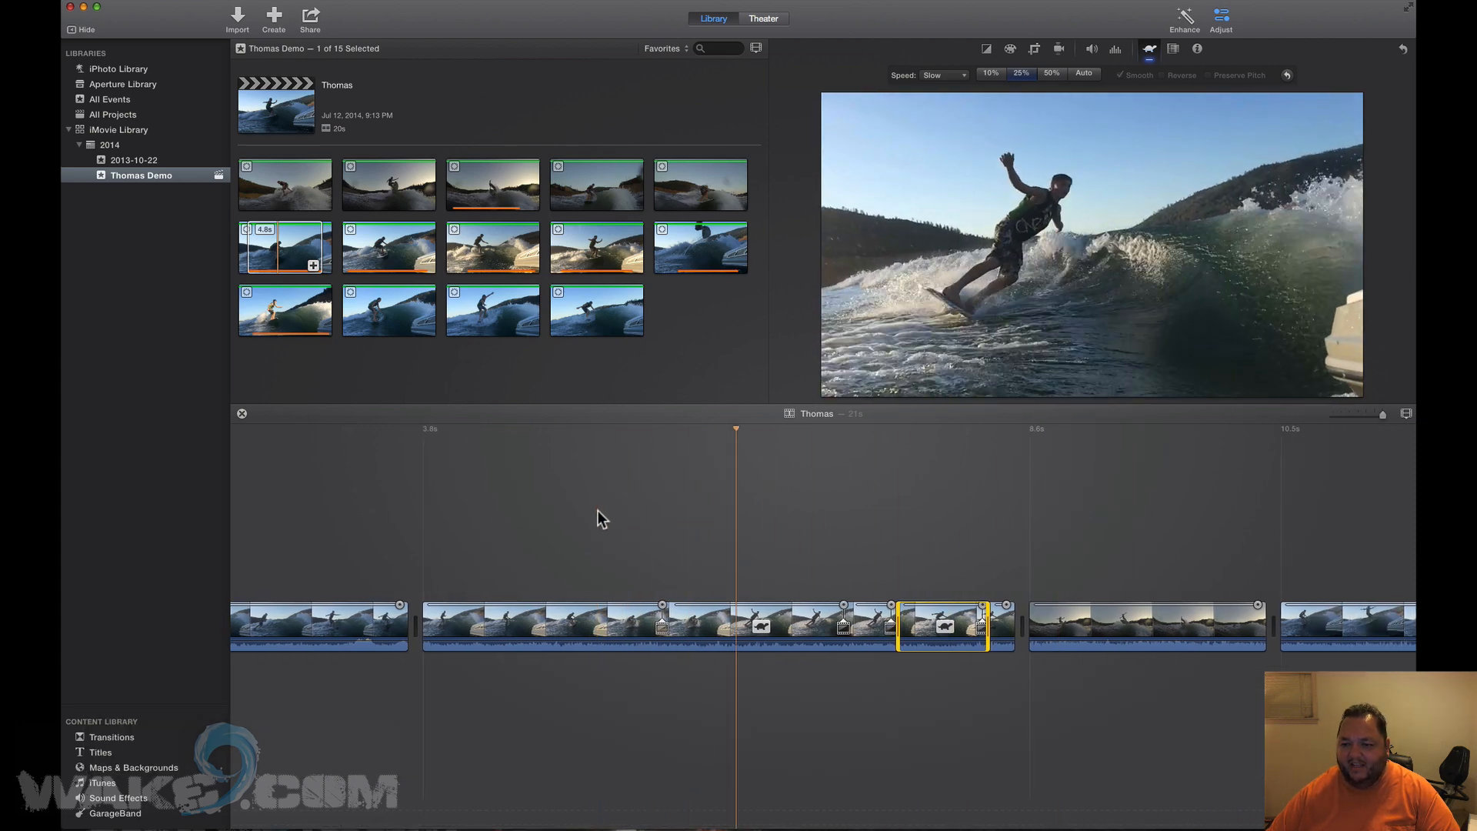
key("space")
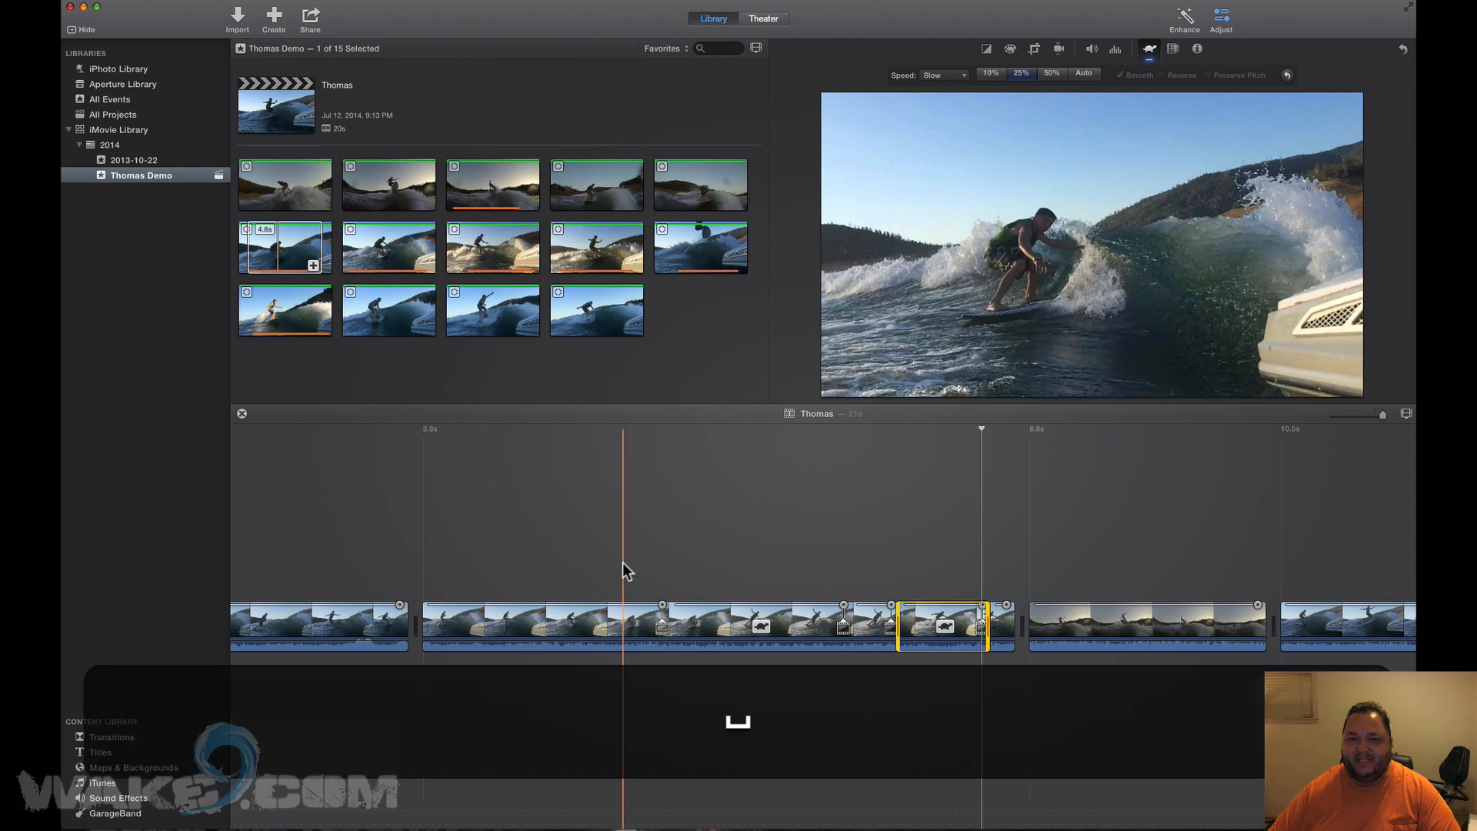
key("space")
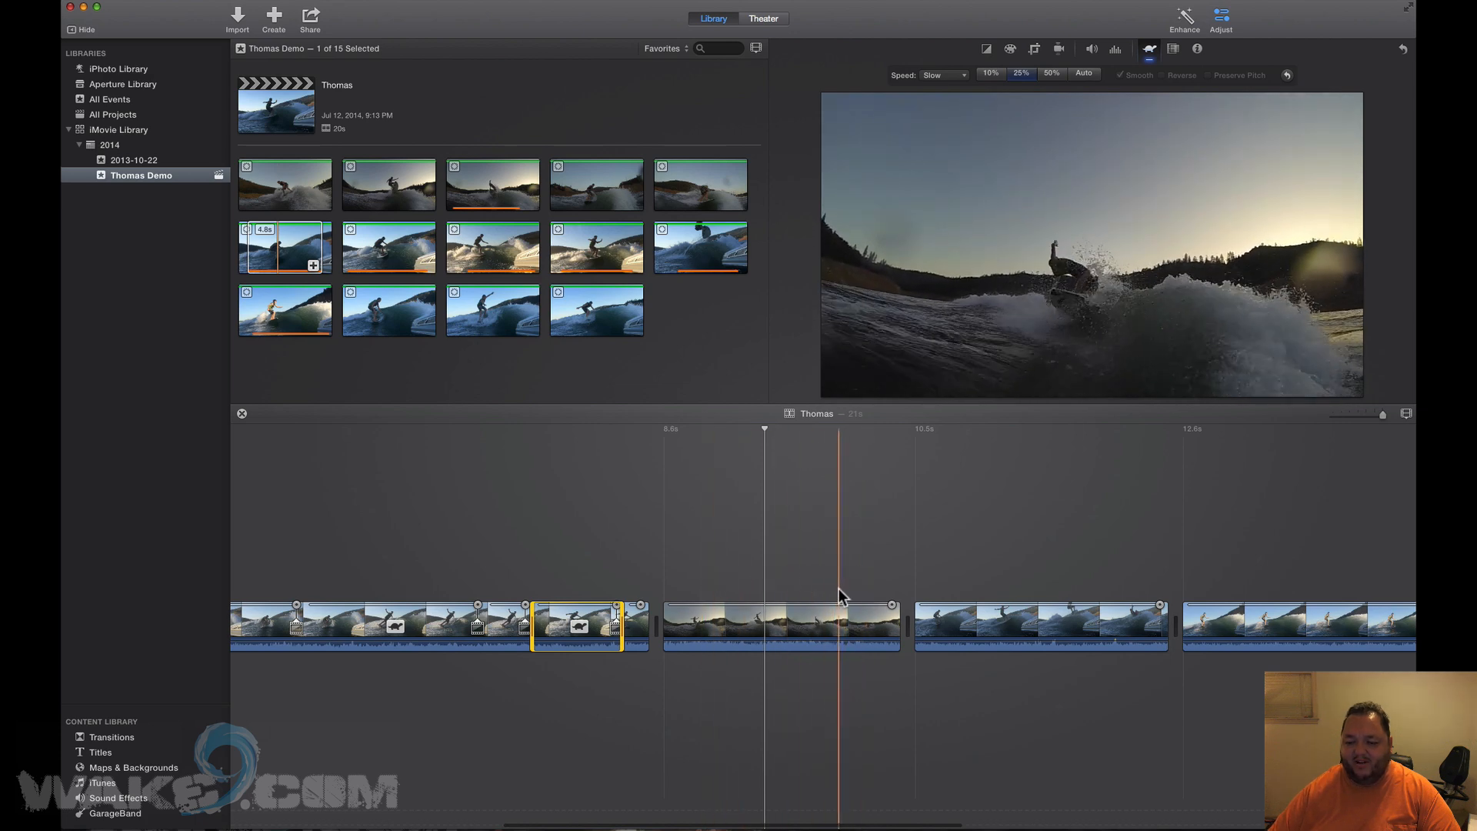
Slow a short range in the next clip to 25% and preview it.
left_click_drag(825, 618, 792, 629)
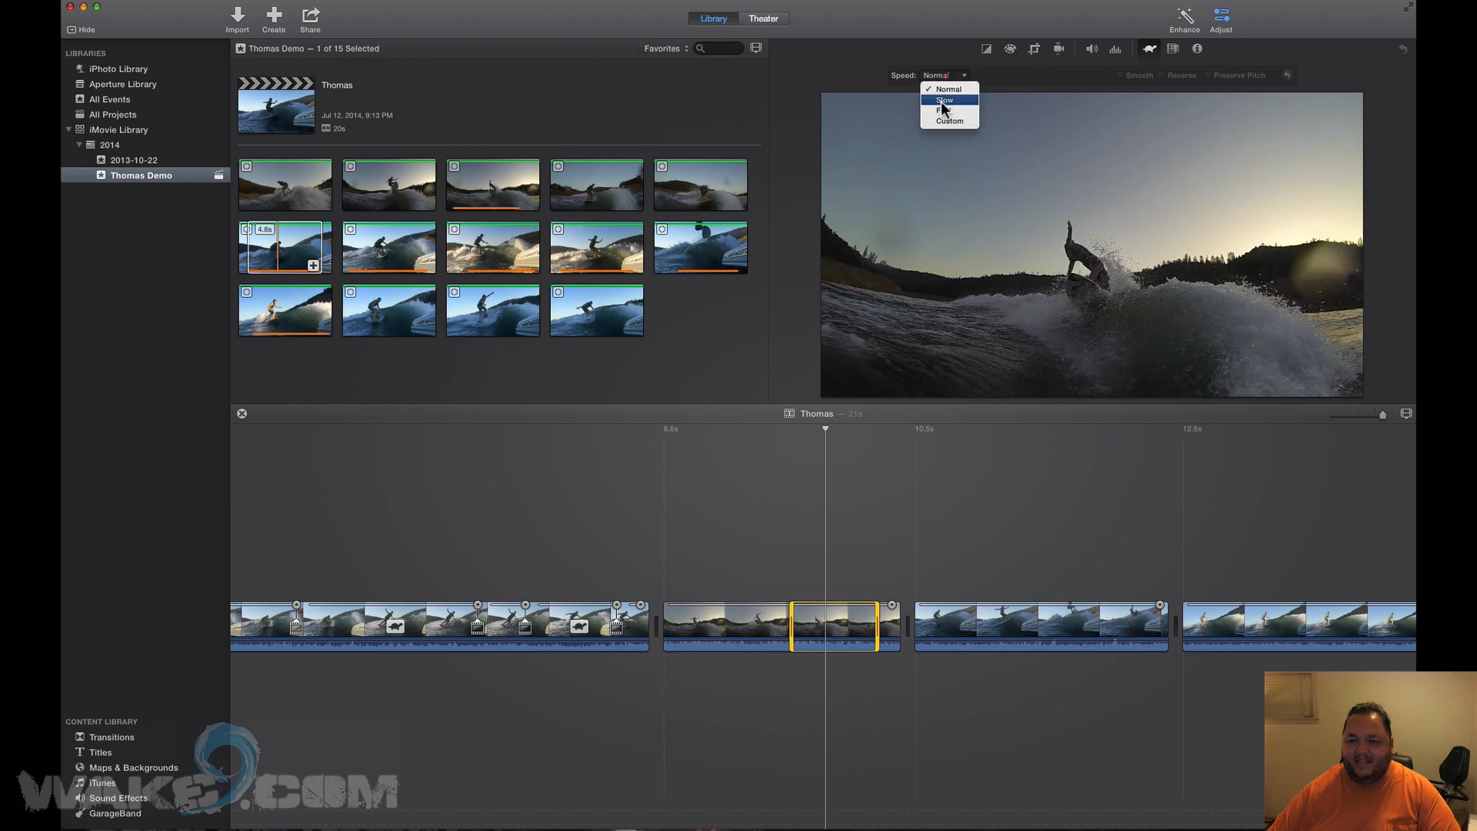
left_click(946, 100)
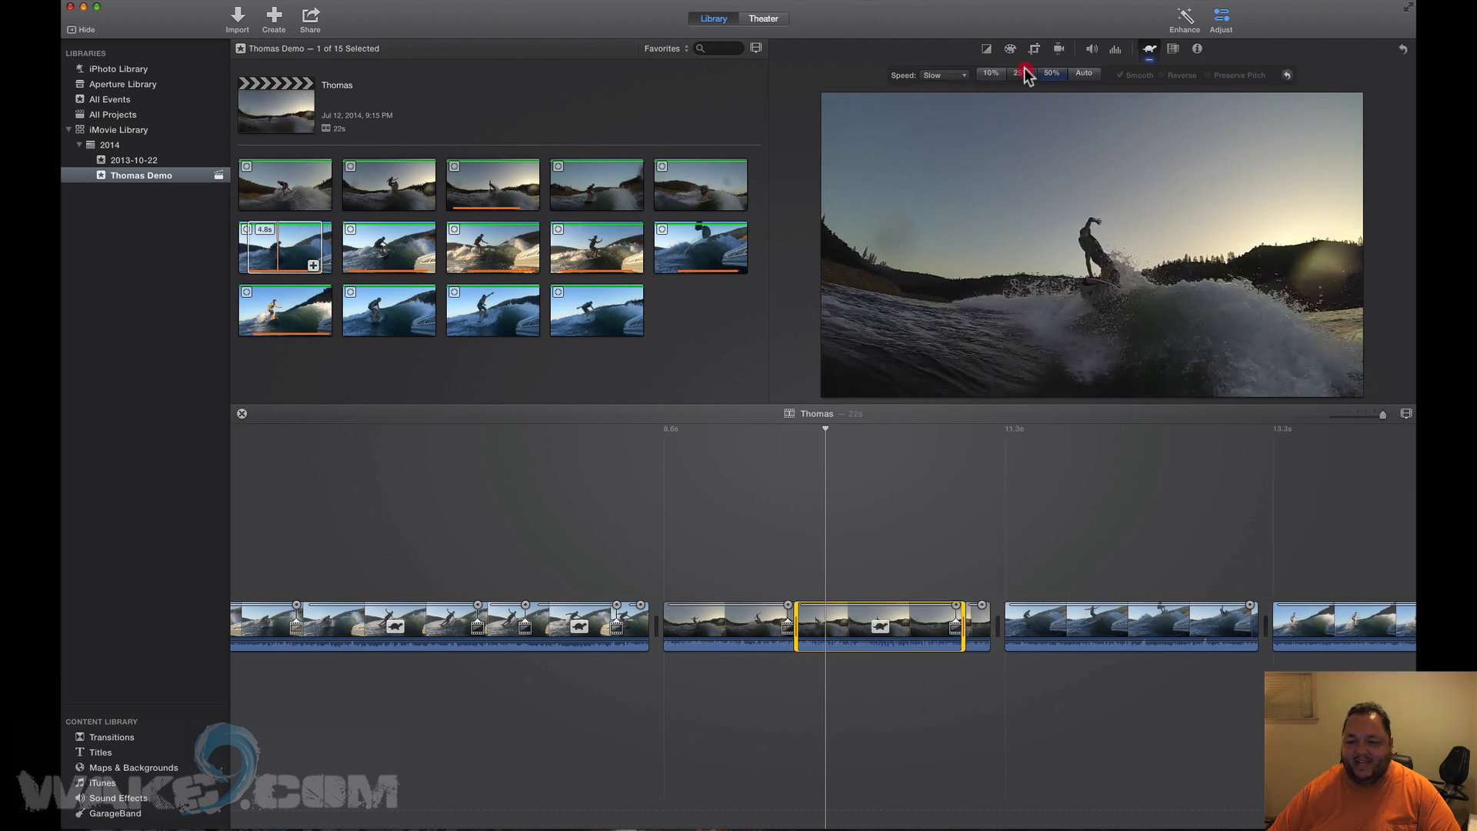
left_click(1021, 72)
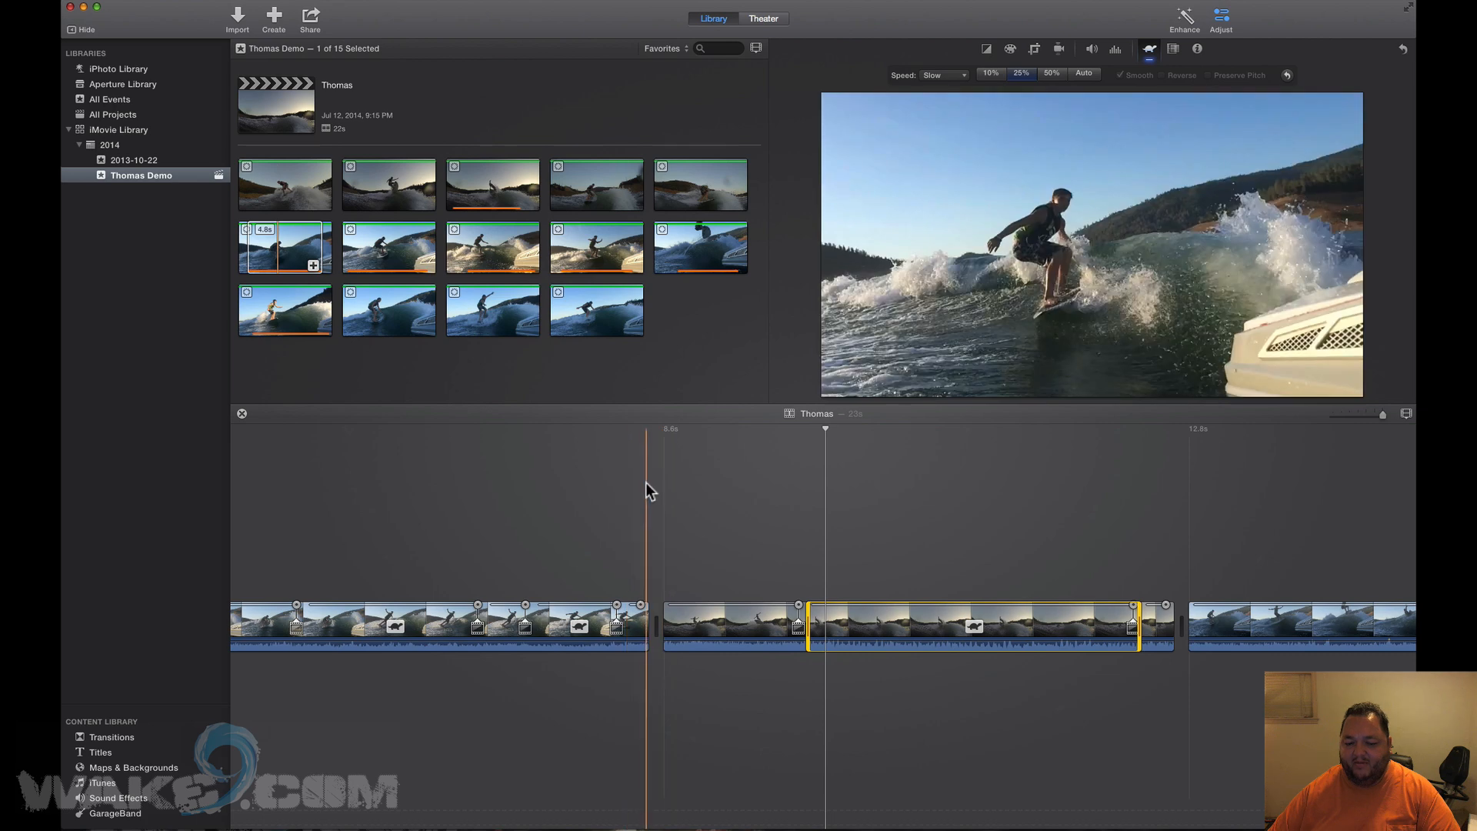
key("space")
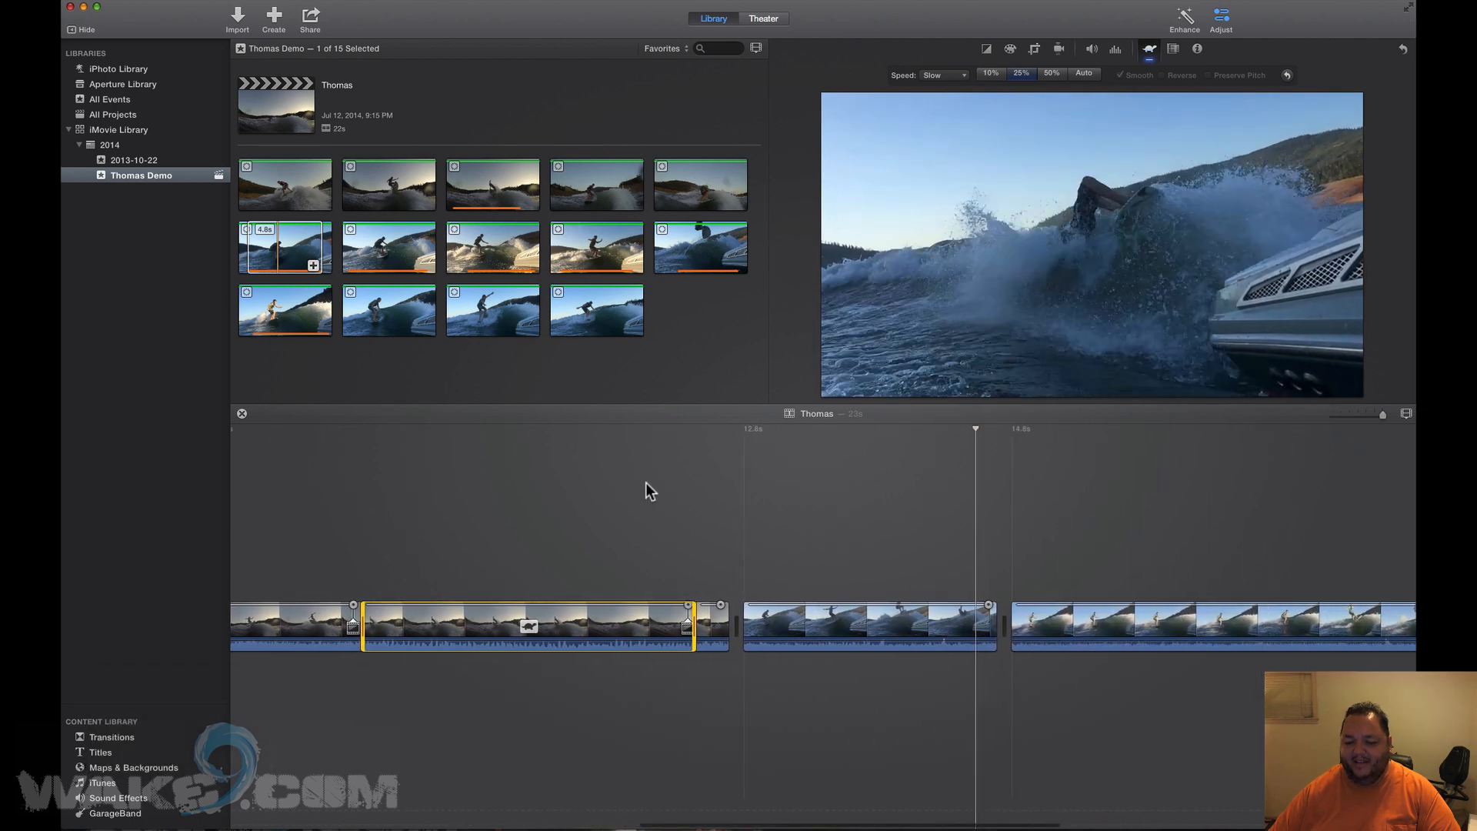
key("space")
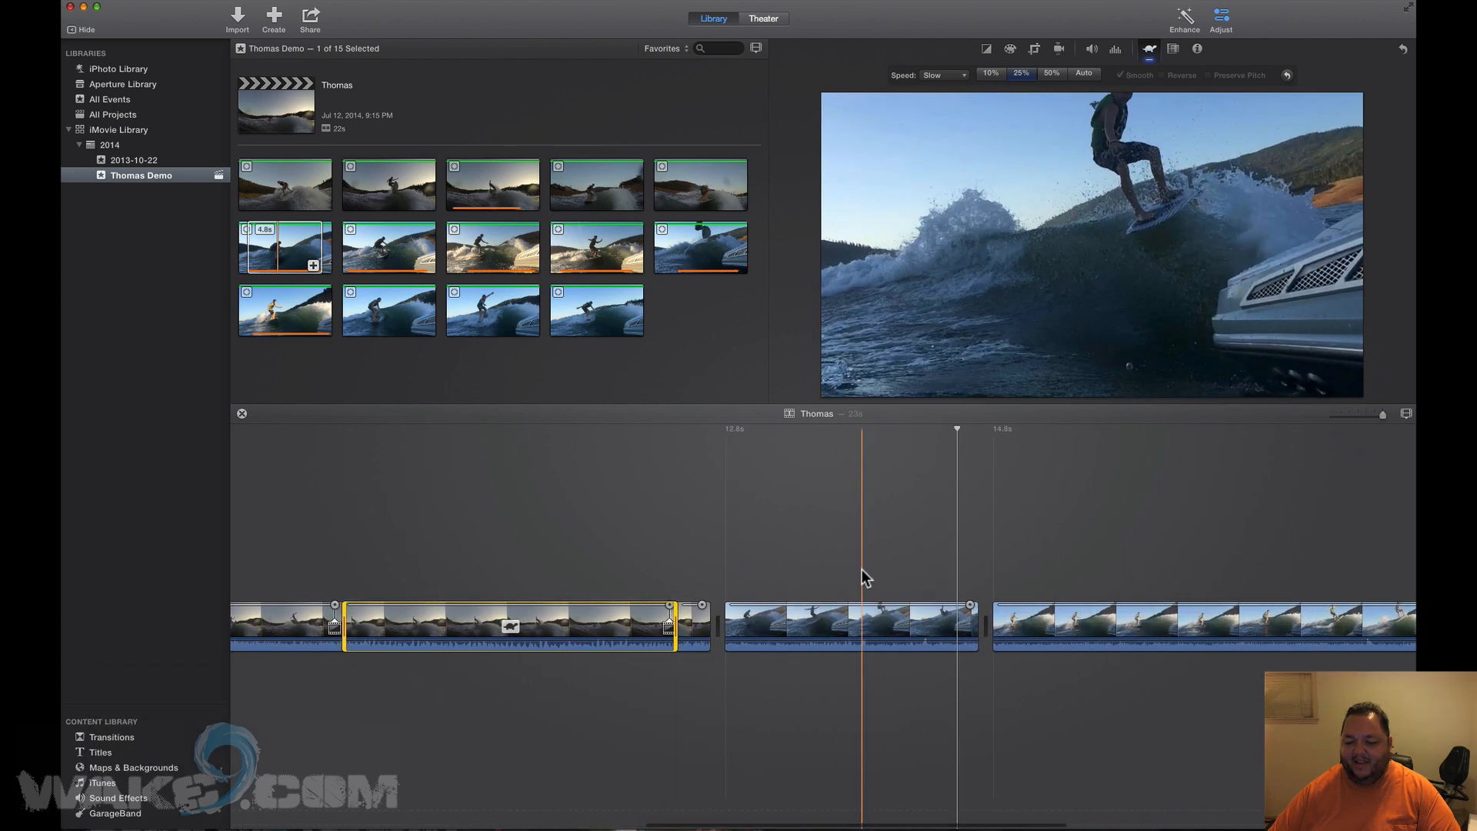
Slow a range near the end of the 2.0s clip to 25% and play it back.
left_click(926, 628)
mouse_move(926, 624)
left_mouse_down()
mouse_move(962, 625)
mouse_move(922, 627)
left_mouse_up()
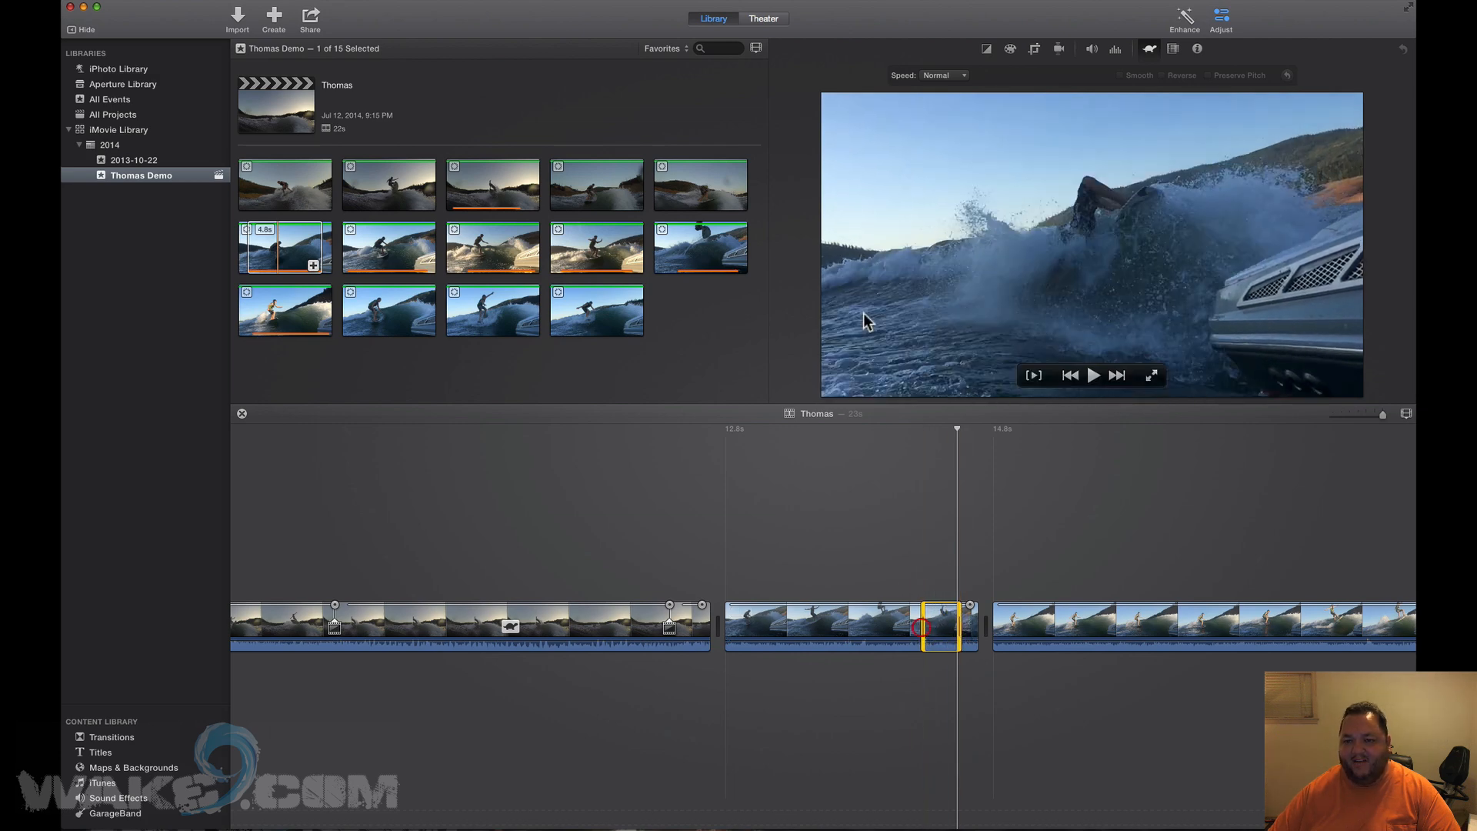
left_click(930, 72)
left_click(930, 94)
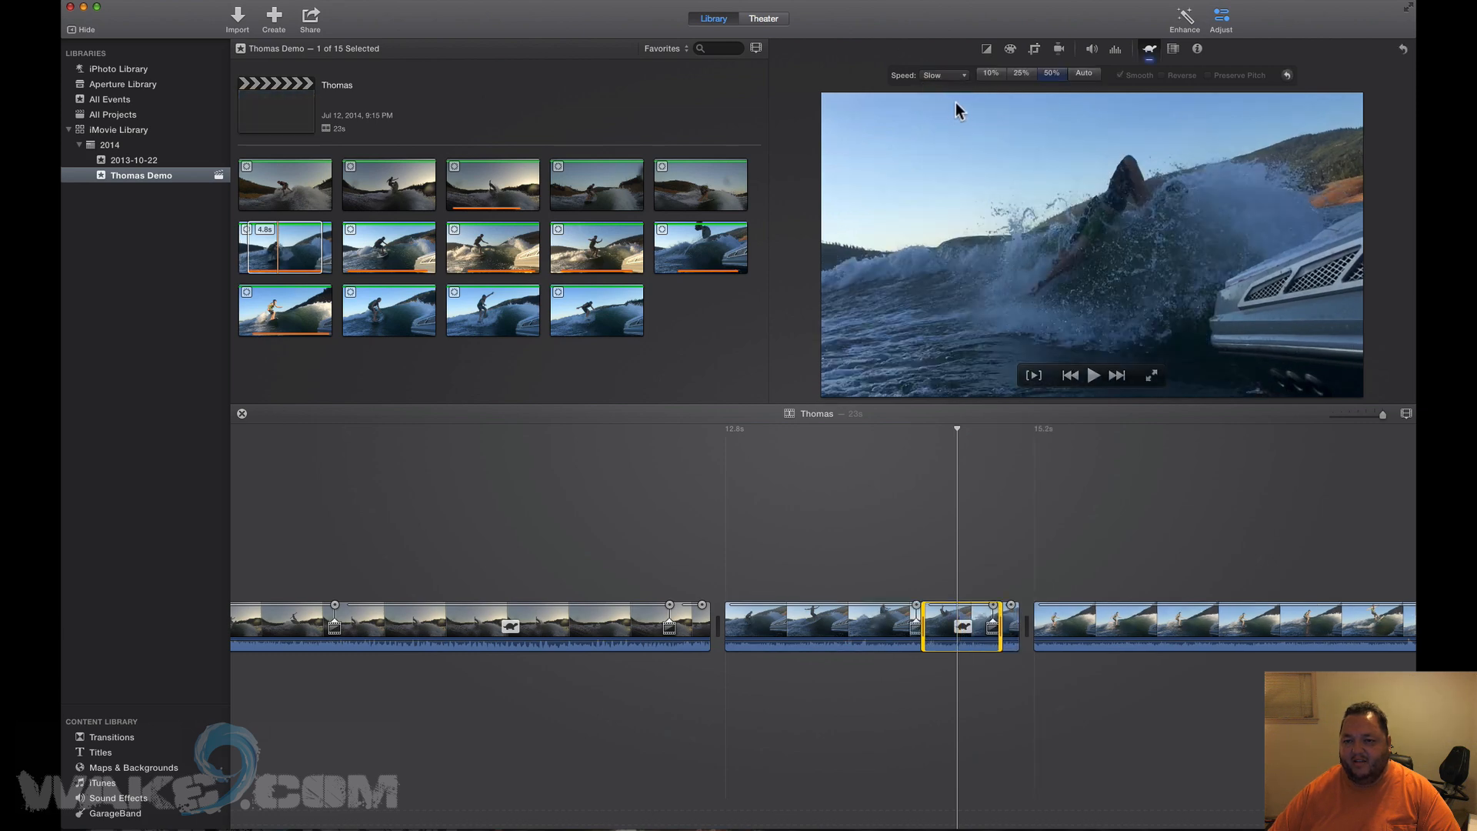
left_click(1021, 76)
key("space")
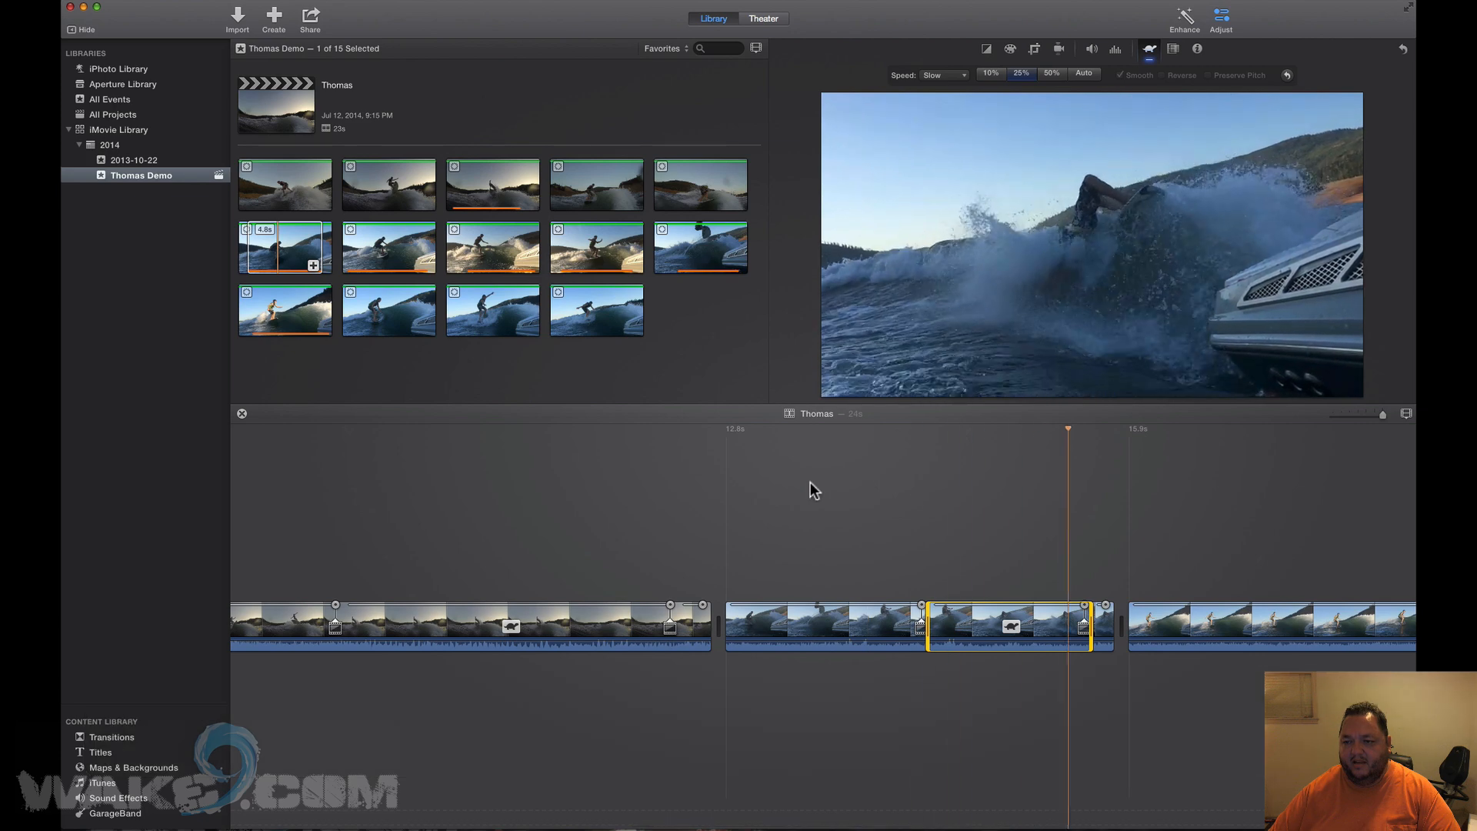
key("space")
Change the earlier slowed range's speed to 50% and play the edited section.
left_click(510, 631)
left_click(516, 632)
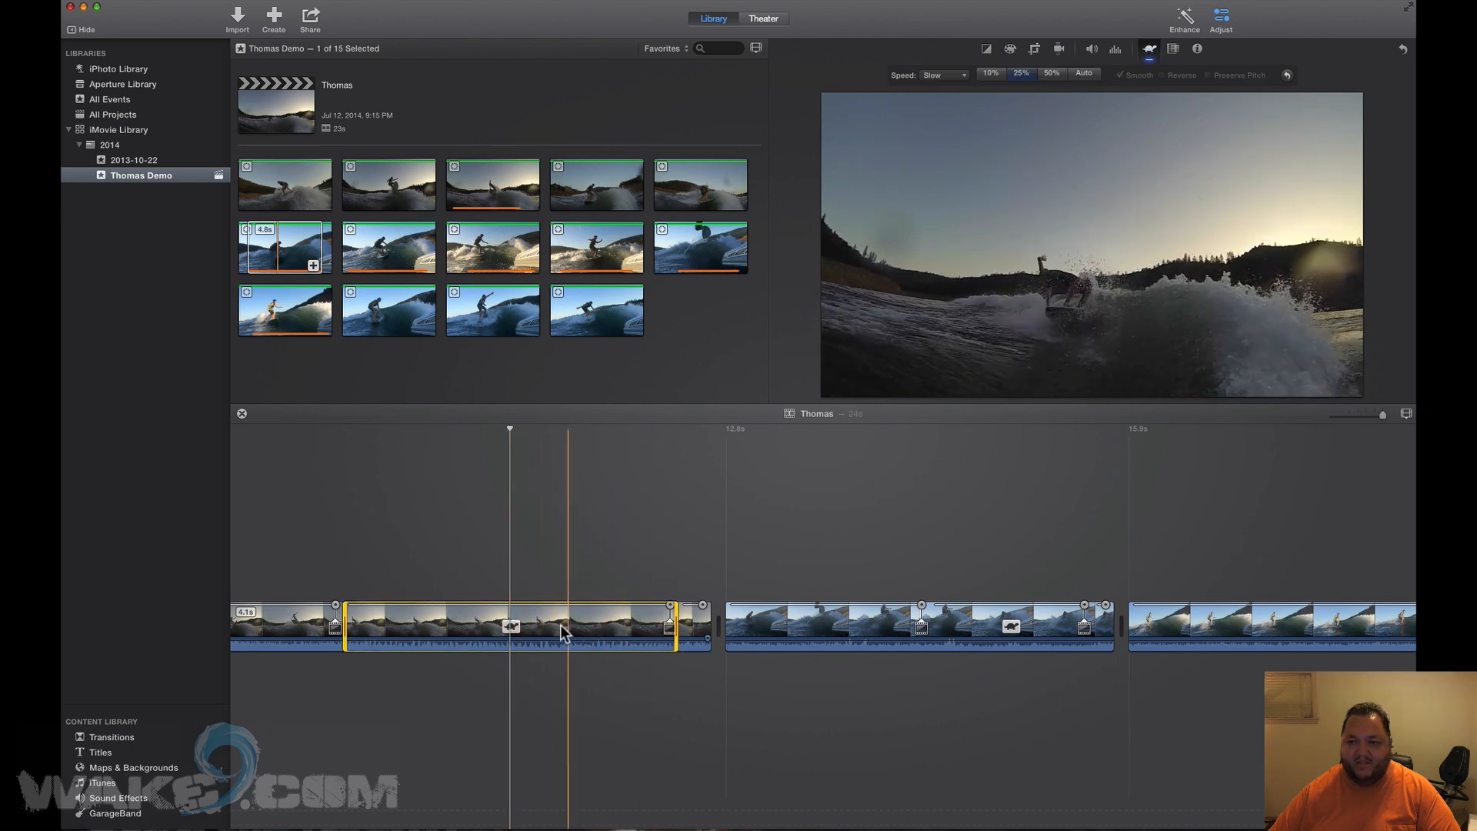
left_click(1050, 73)
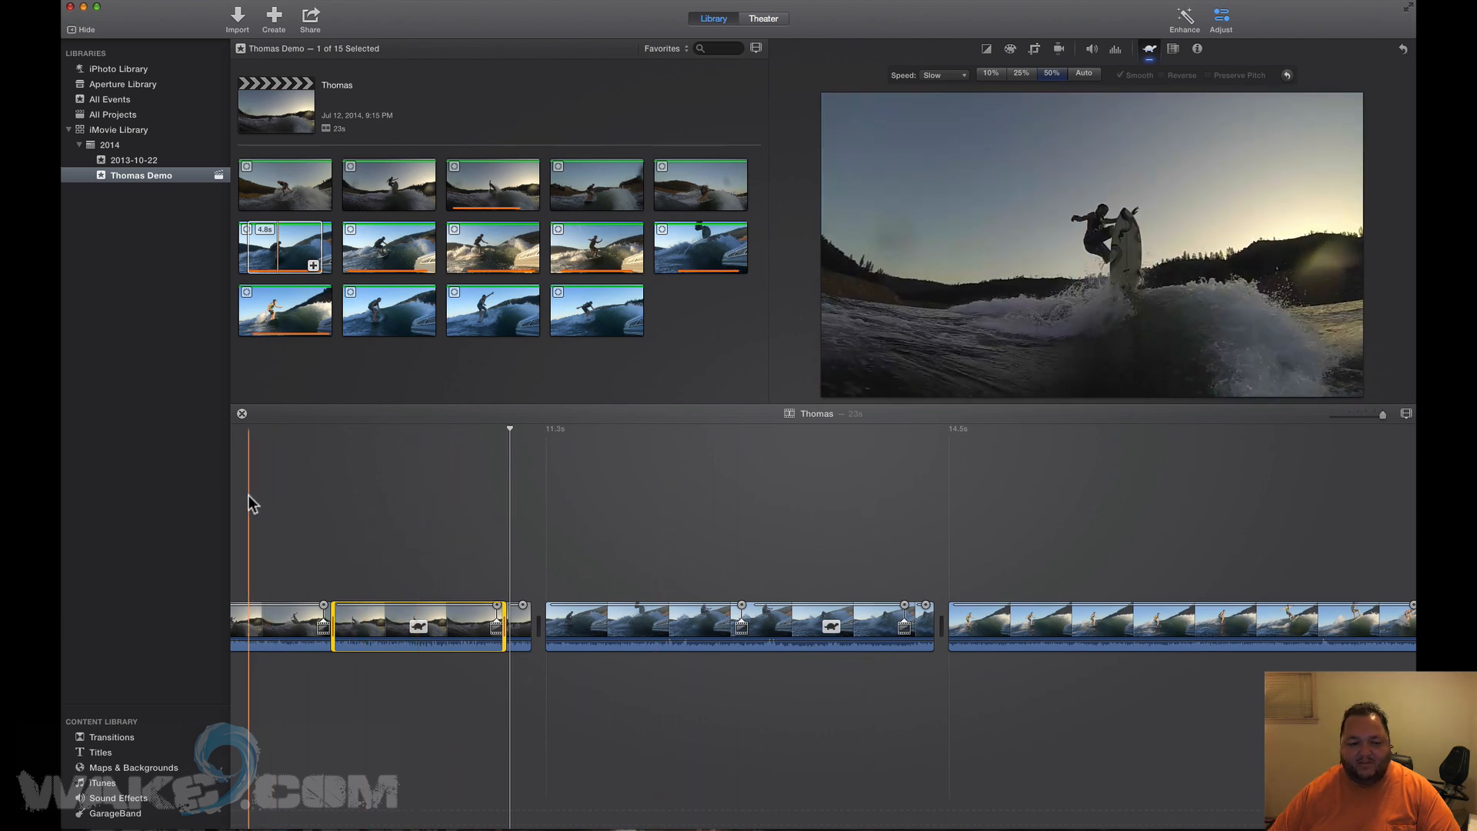
key("space")
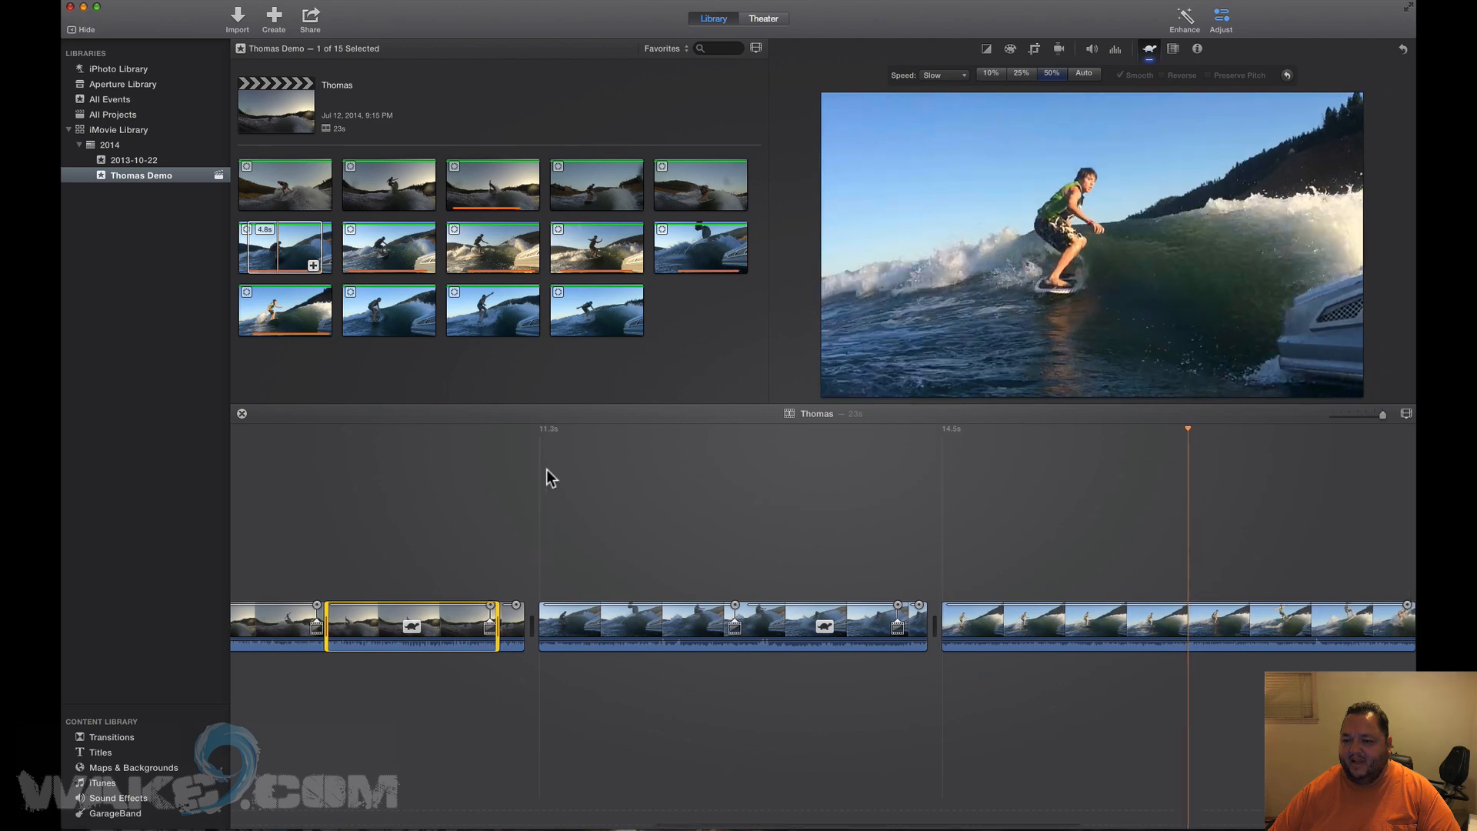
key("space")
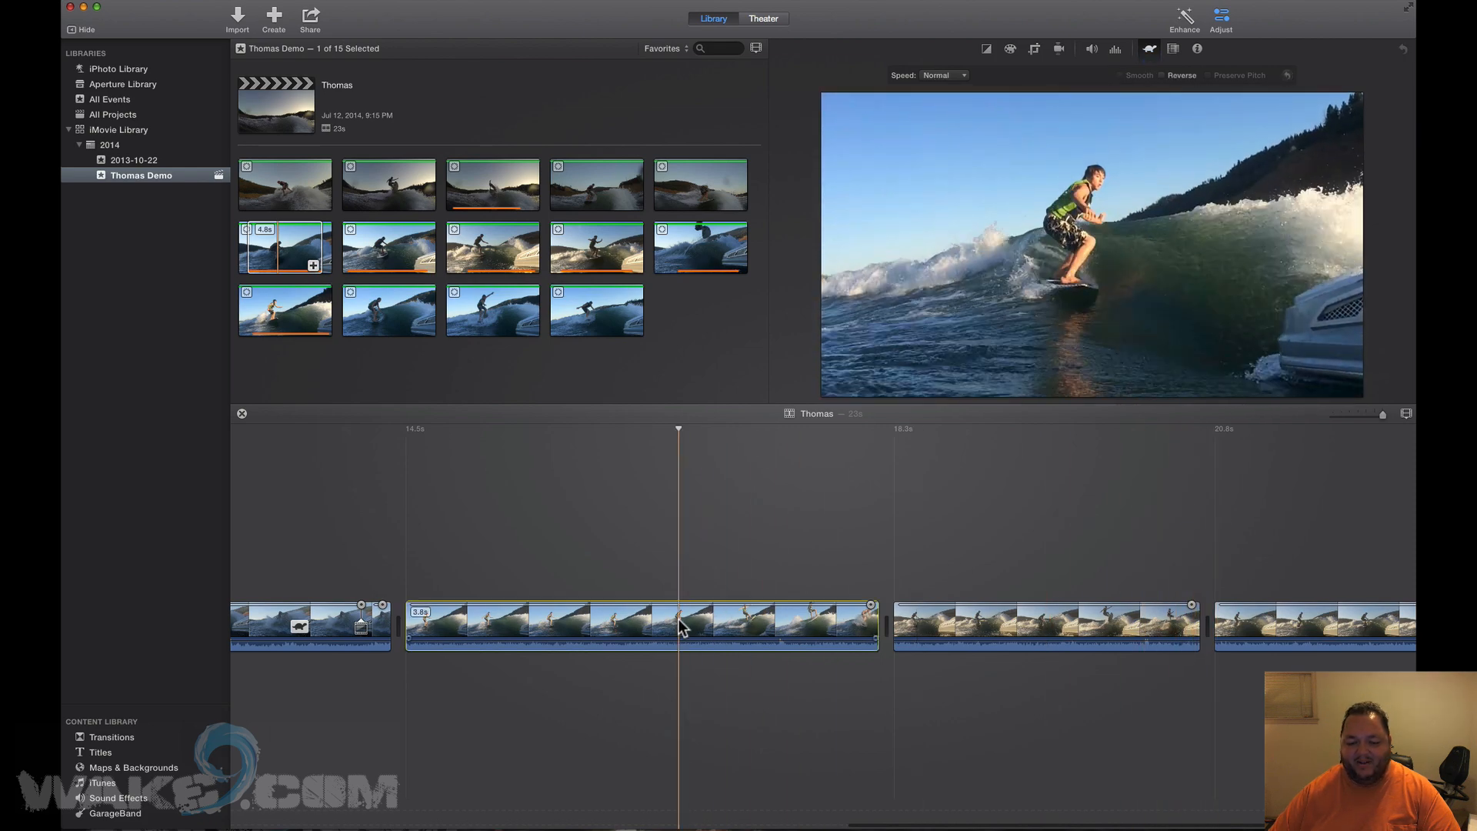
Delete the 3.8s clip, trim the third clip's start, and mark a 0.6s range near its end.
key("BackSpace")
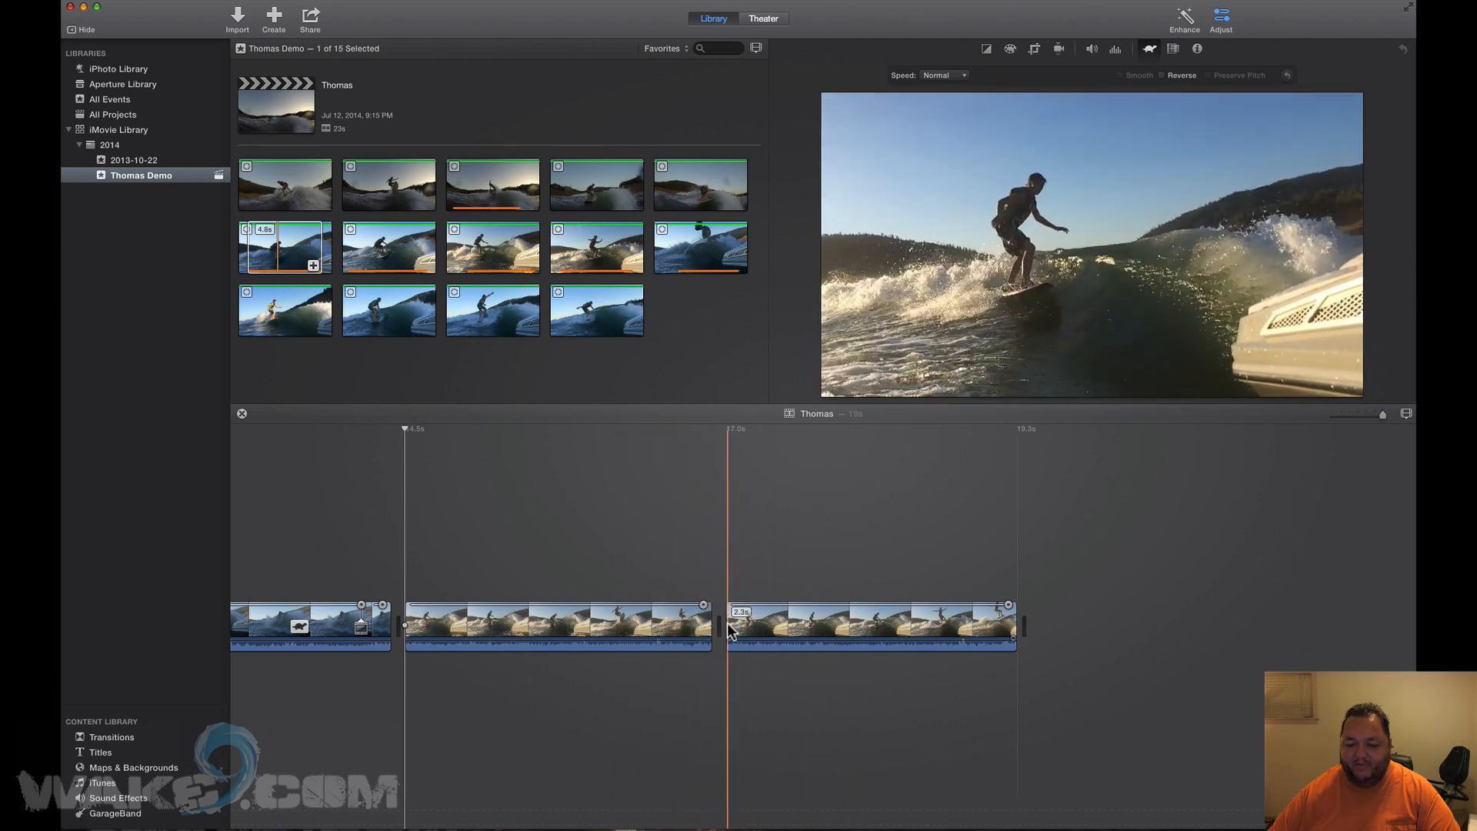
left_click_drag(733, 623, 761, 624)
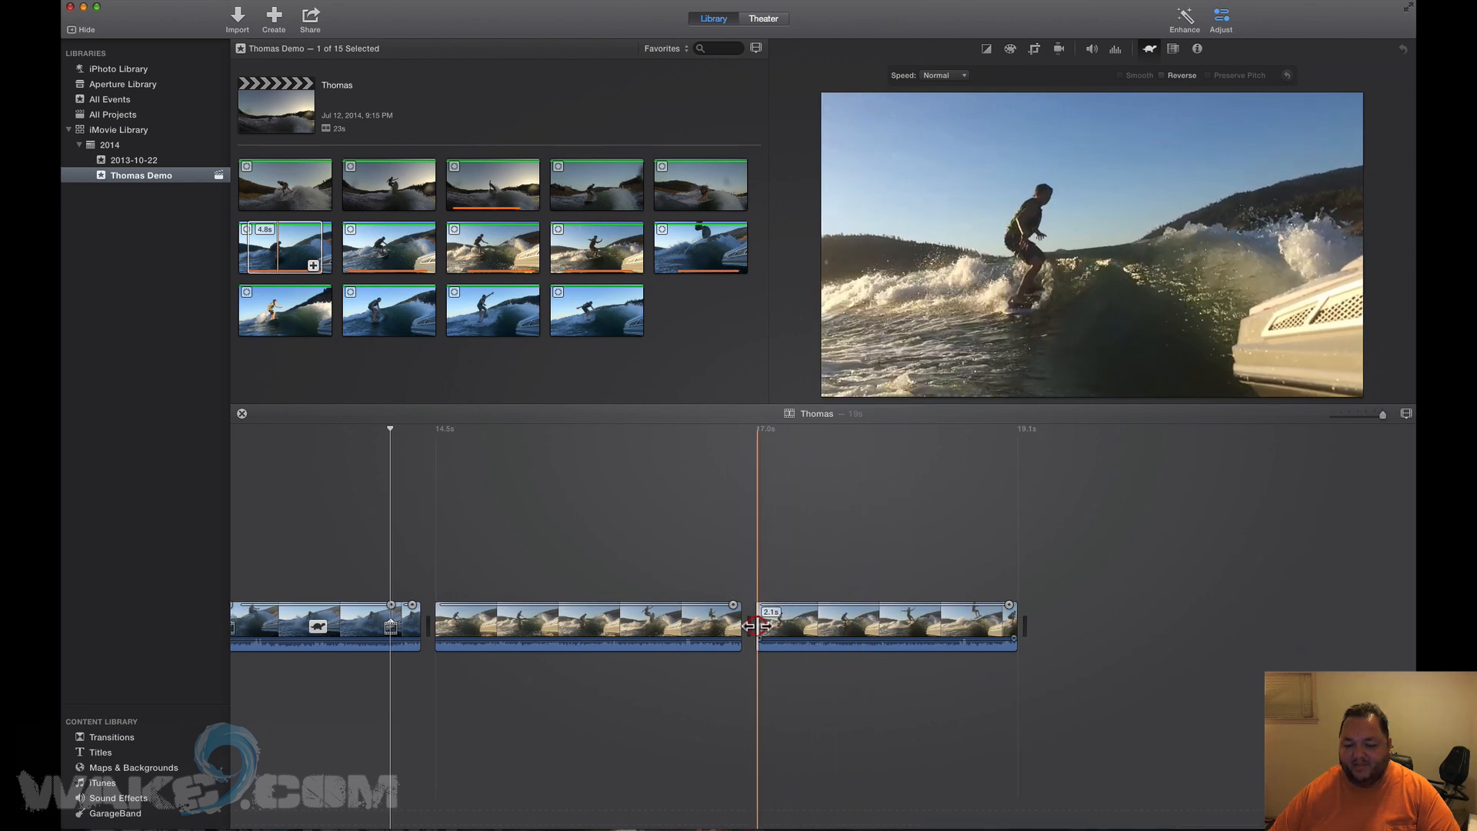
left_click_drag(758, 625, 782, 623)
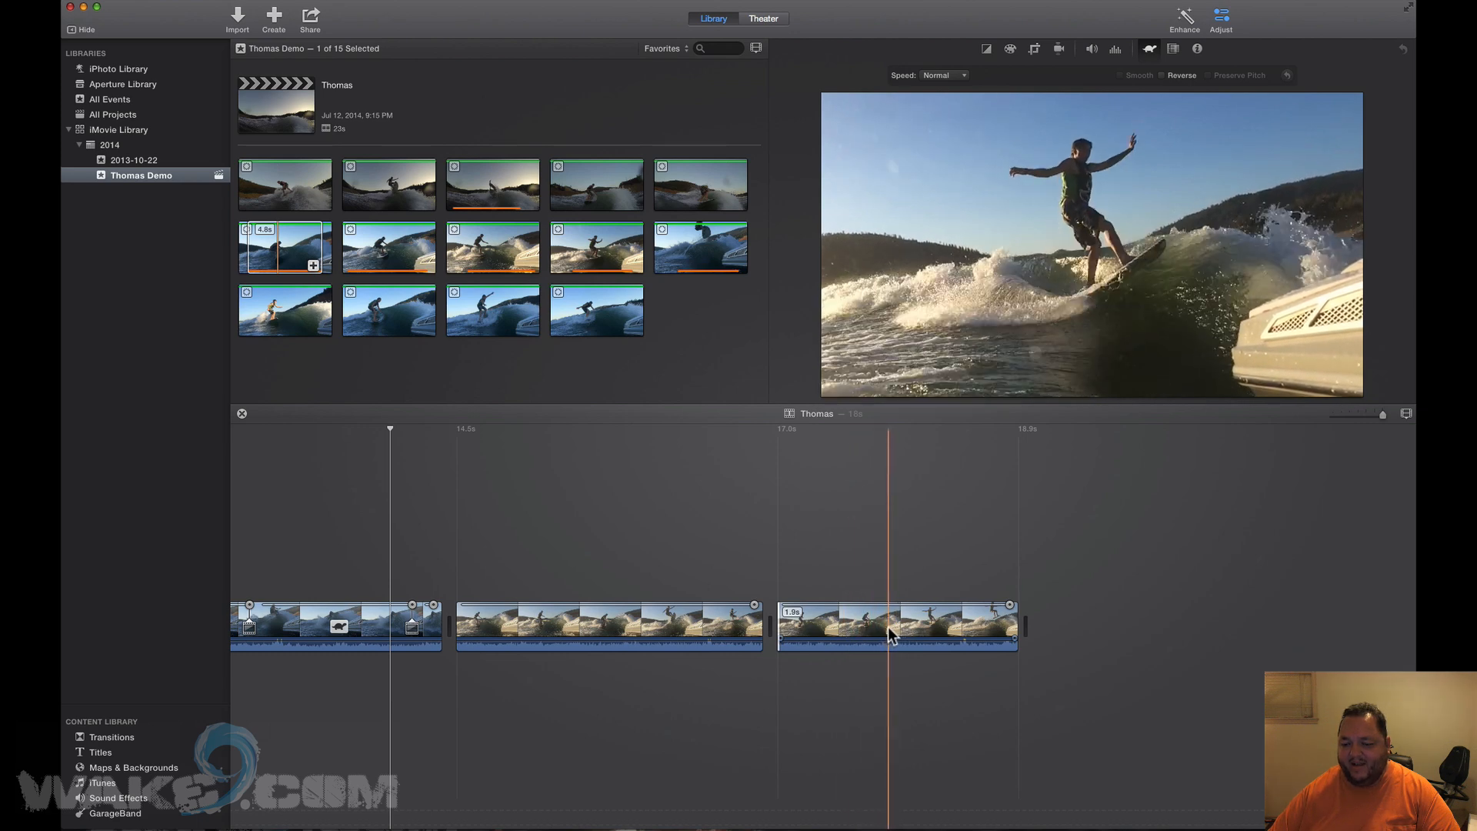
key("r")
left_click_drag(890, 627, 964, 631)
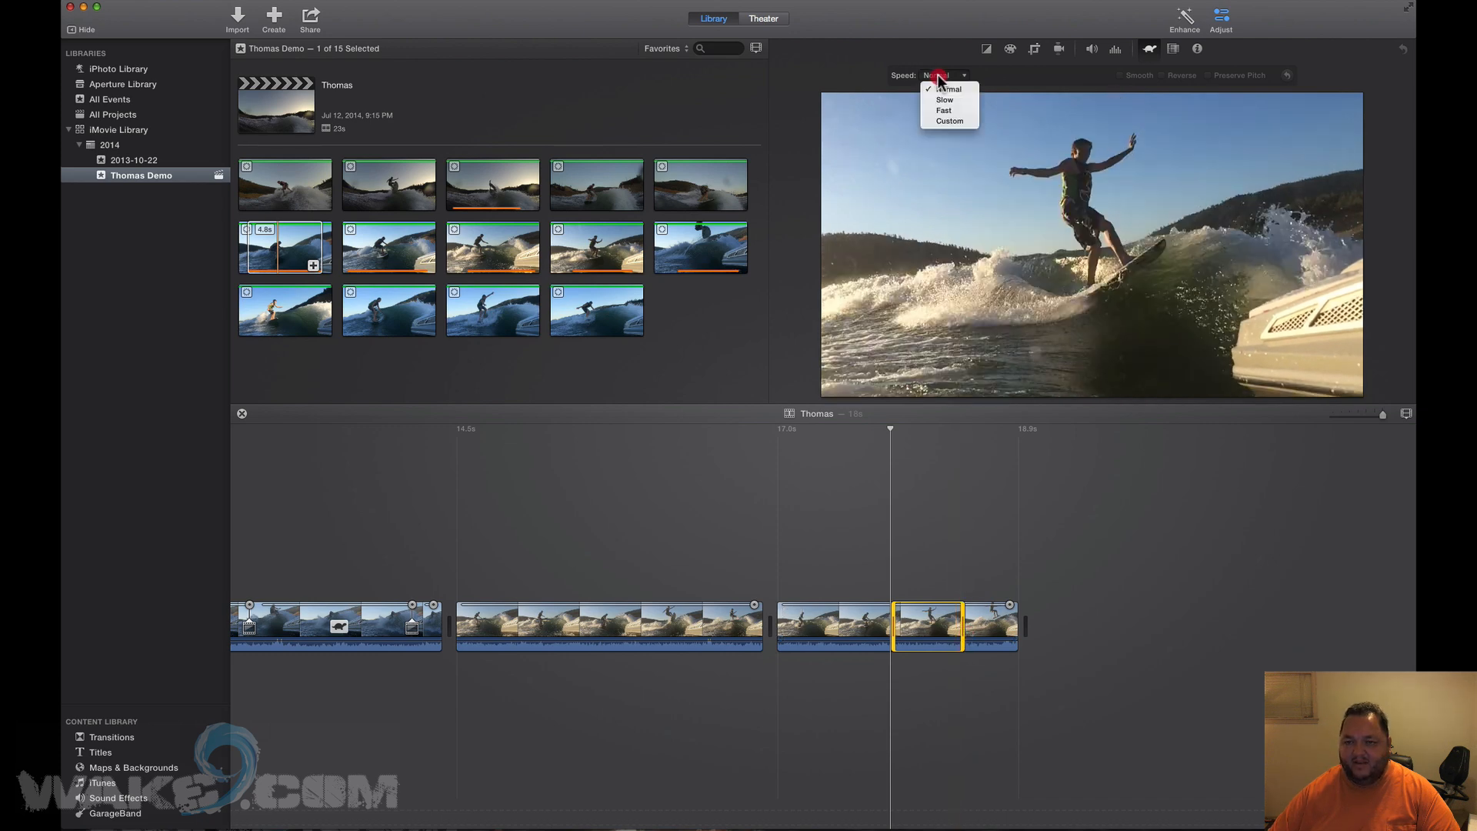
Slow the marked 0.6s stretch to 25%, play it back, then deselect at the mid-jump point.
left_click(934, 101)
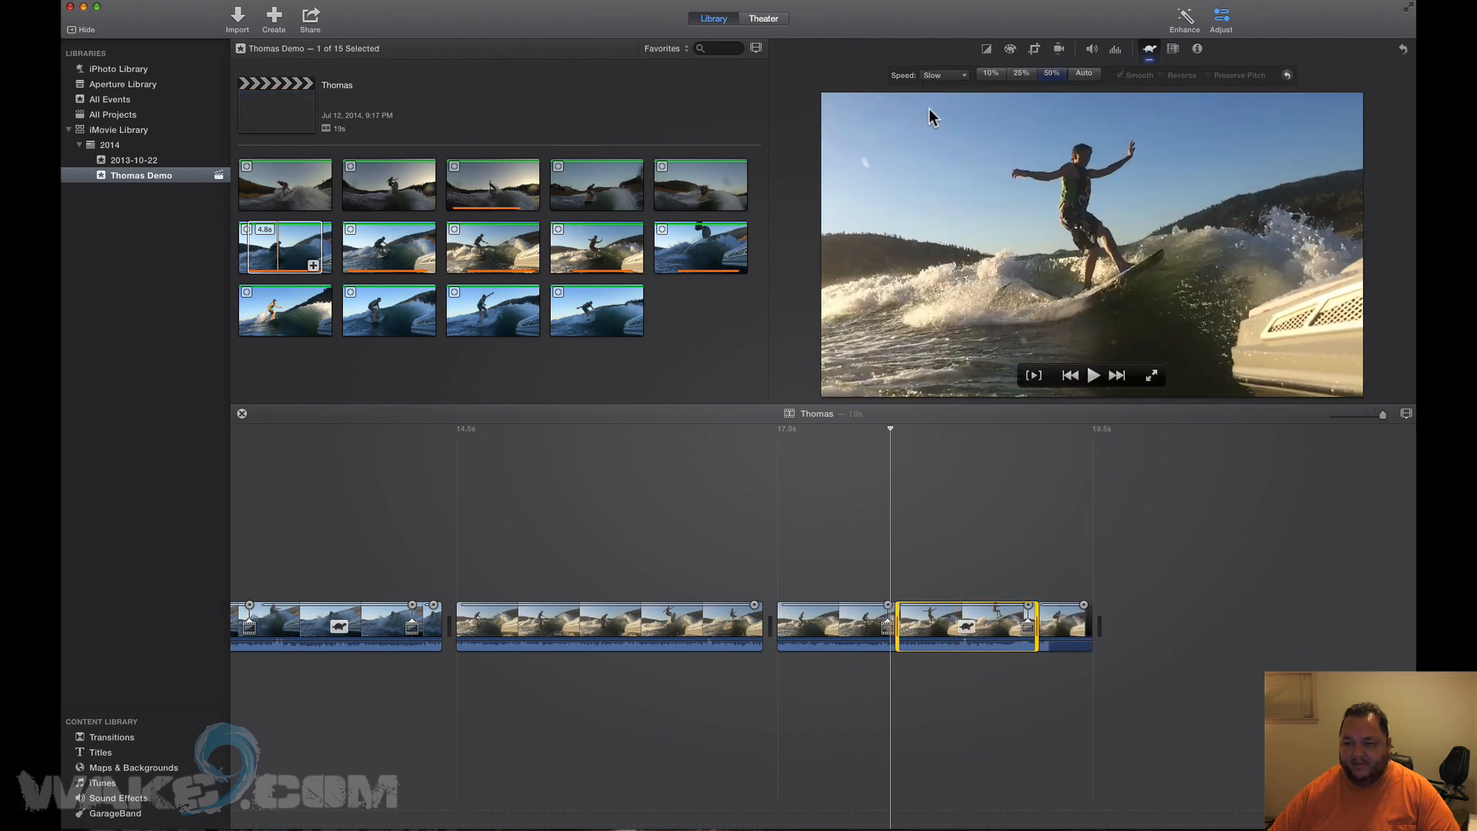
left_click(1021, 73)
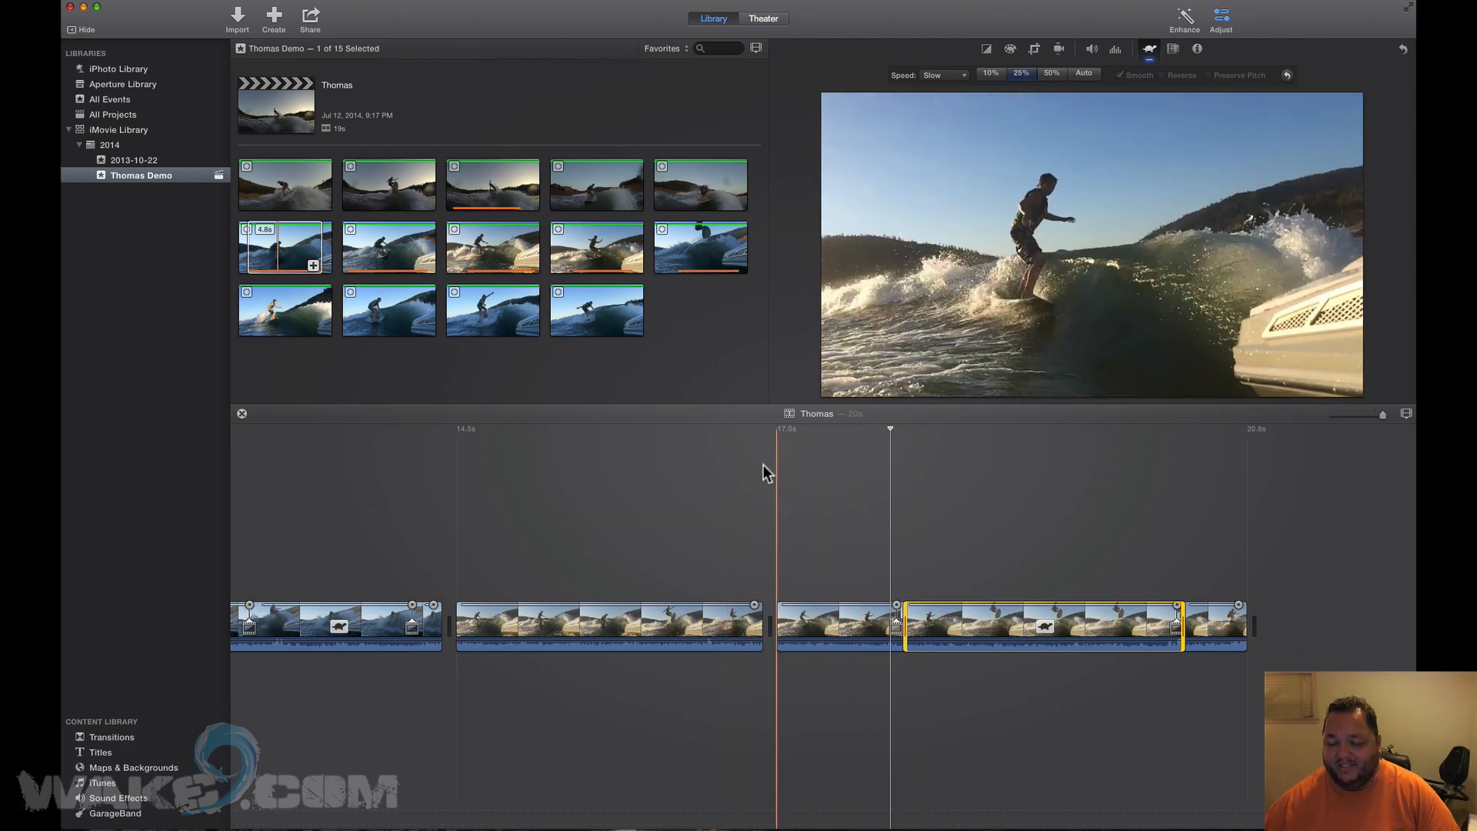
key("space")
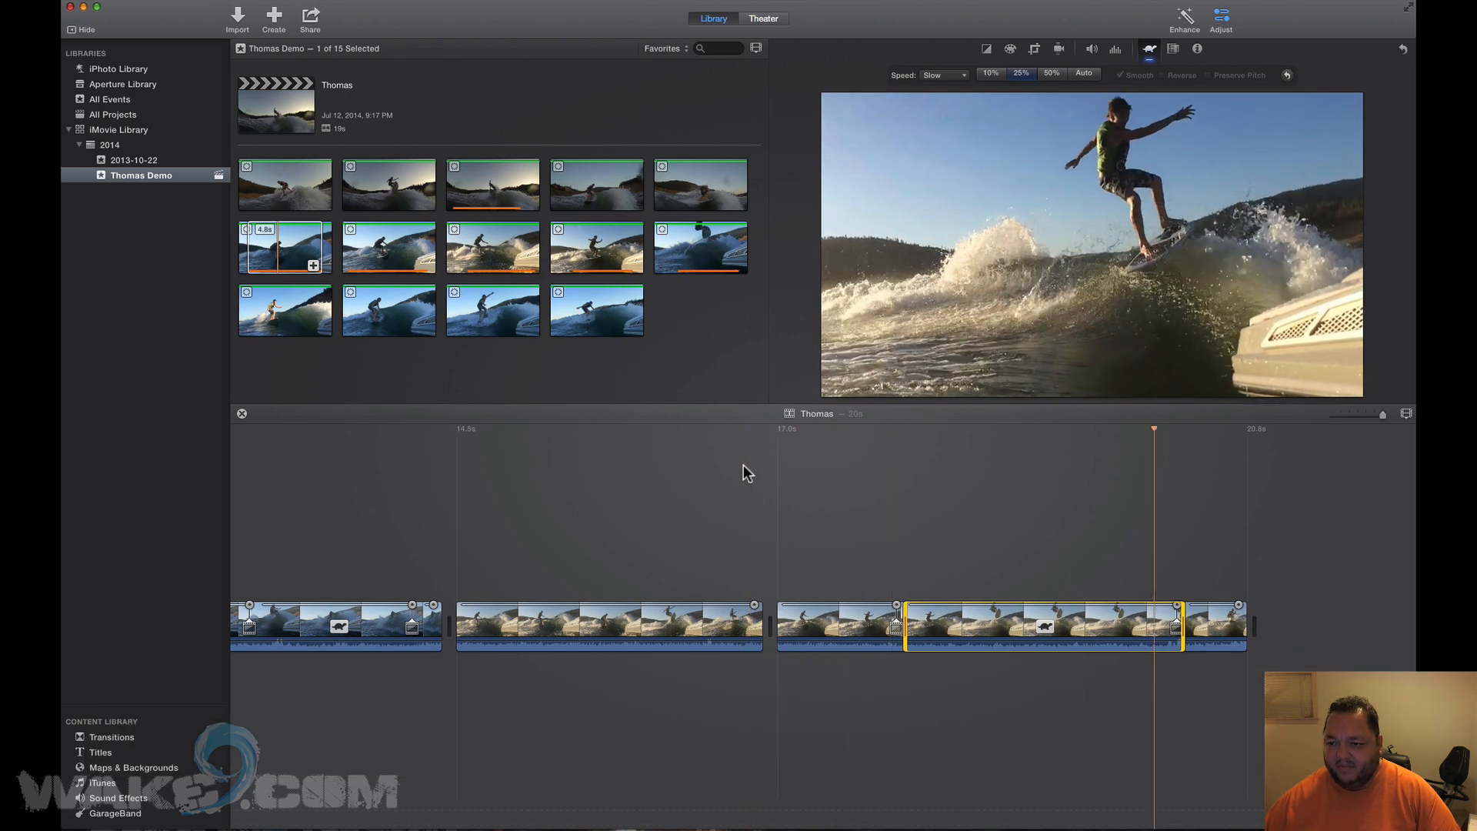
key("space")
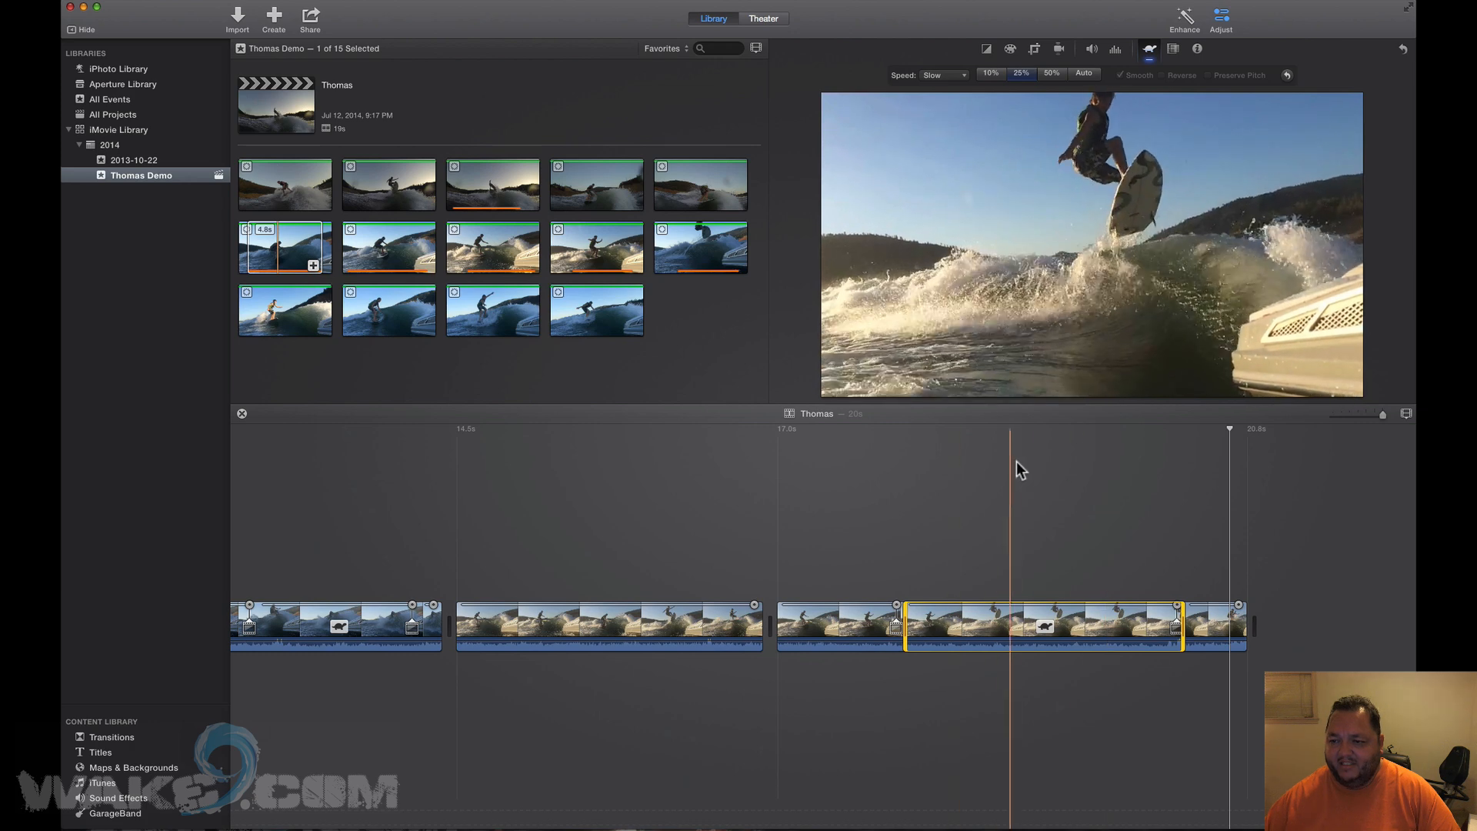
left_click(1088, 475)
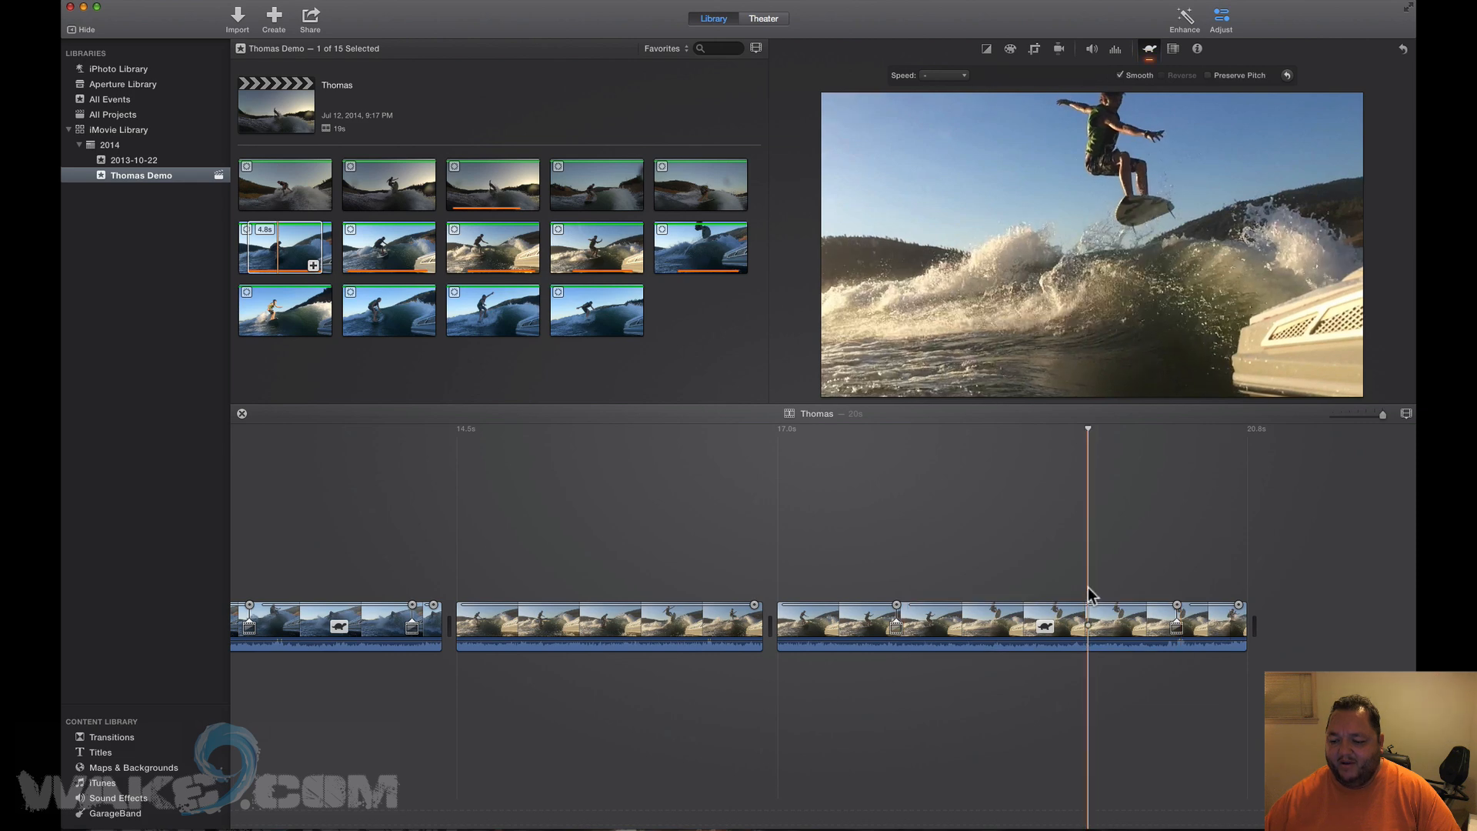
Add a freeze frame of the rider mid-jump, set its duration to 0.5s, and play it back.
left_click(188, 1)
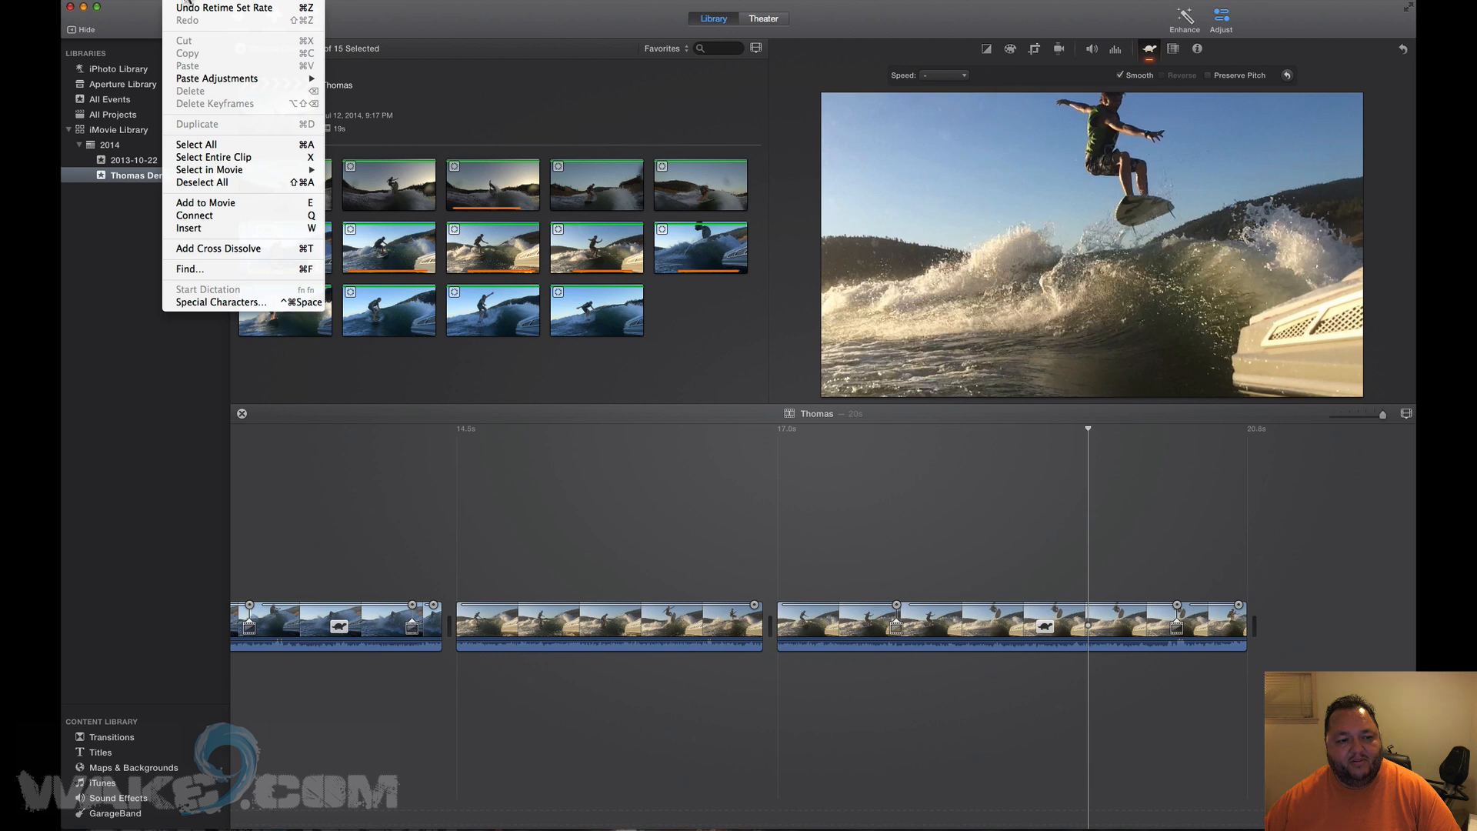
mouse_move(209, 1)
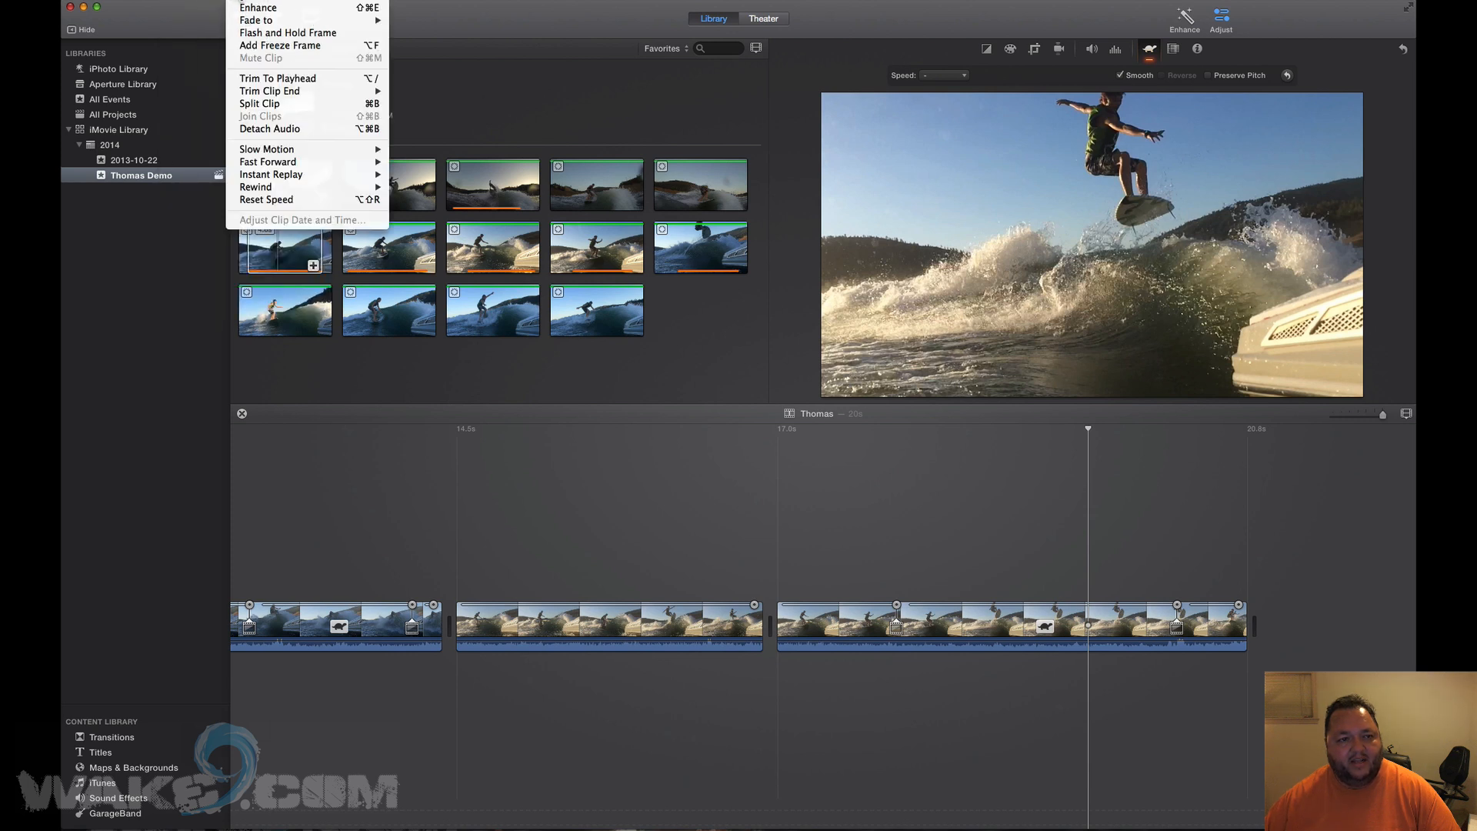
left_click(257, 44)
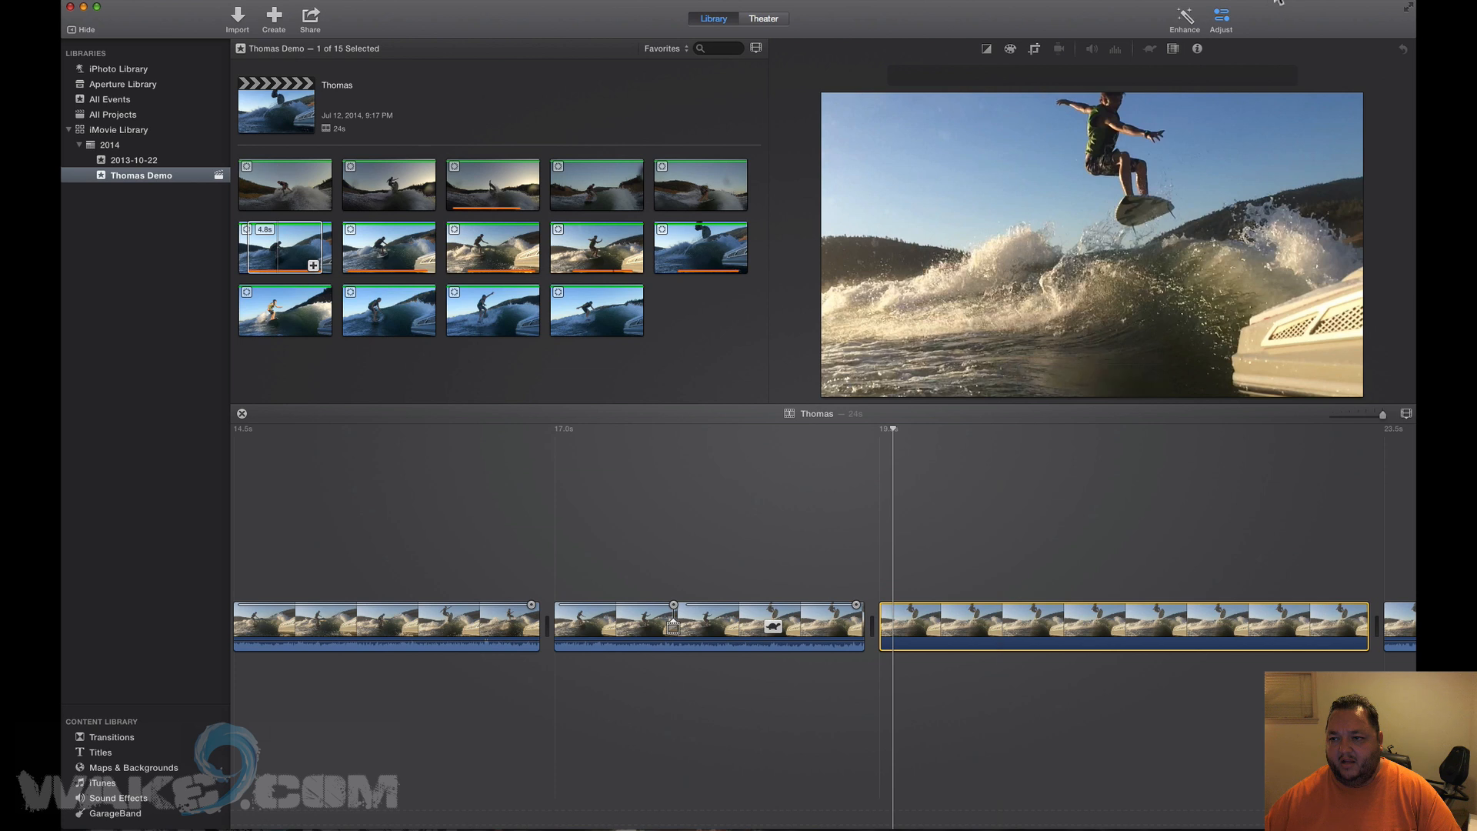
left_click(1197, 50)
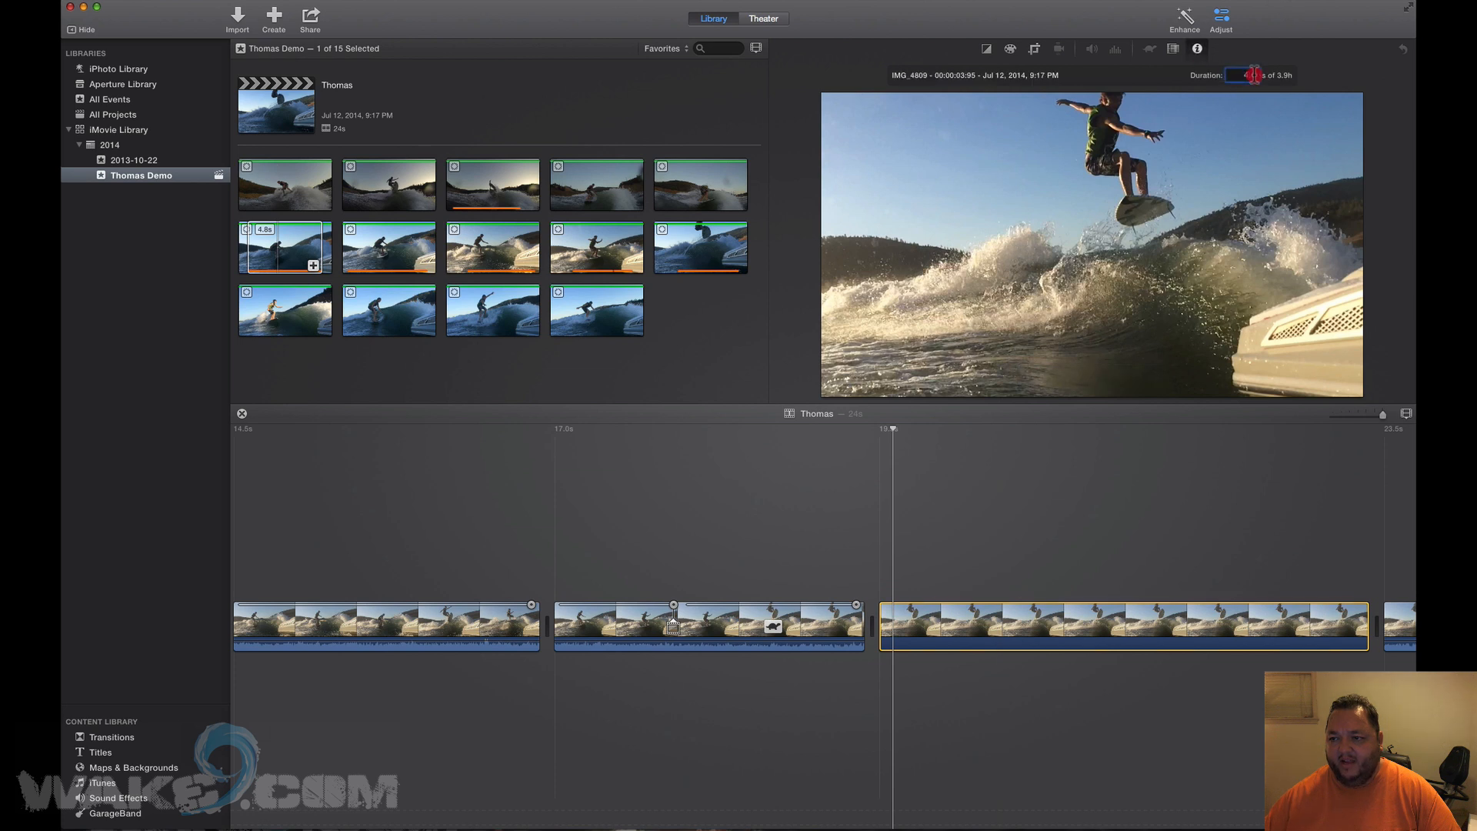
type("0.5")
key("Return")
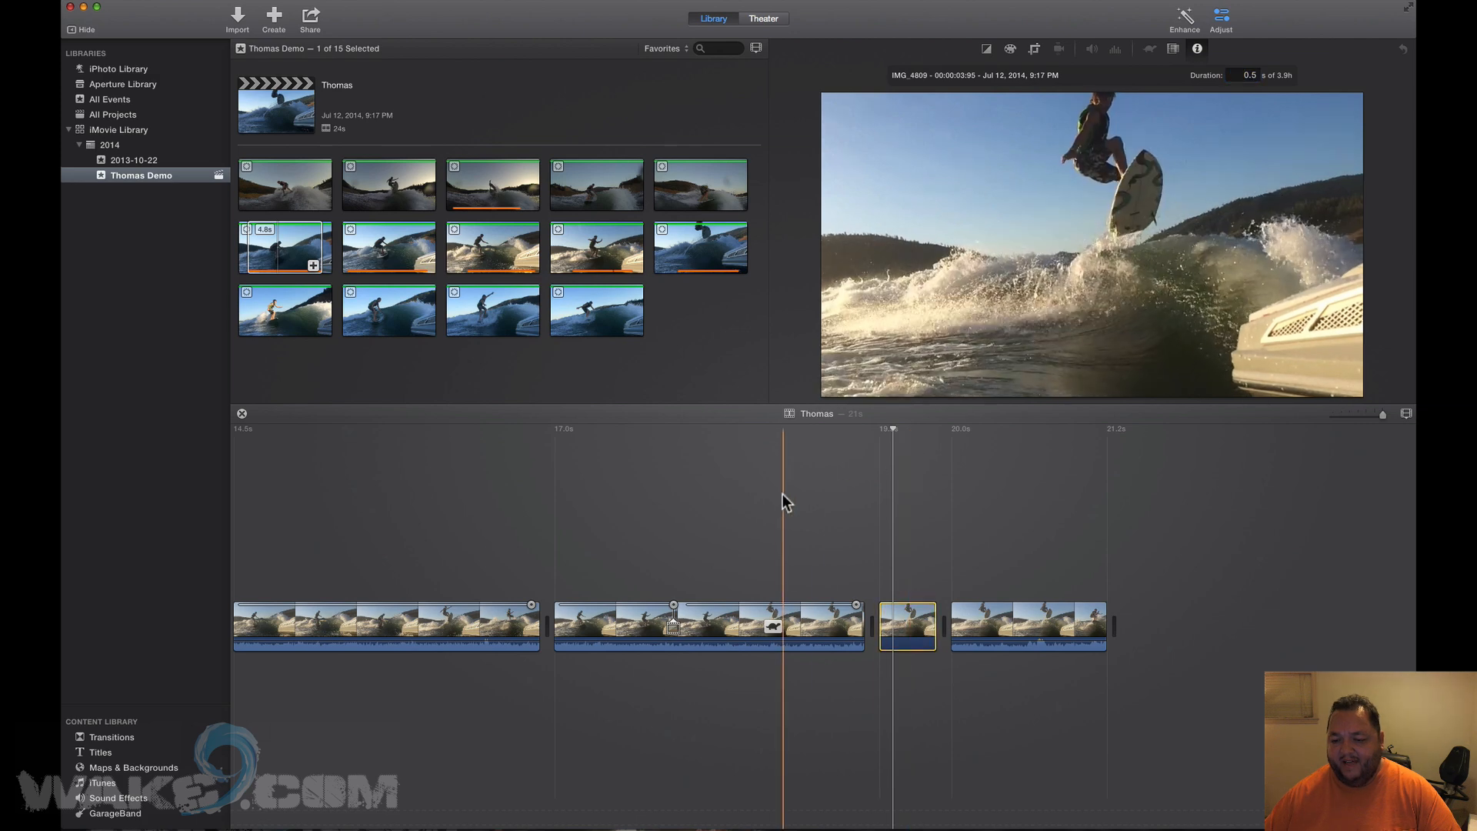
key("space")
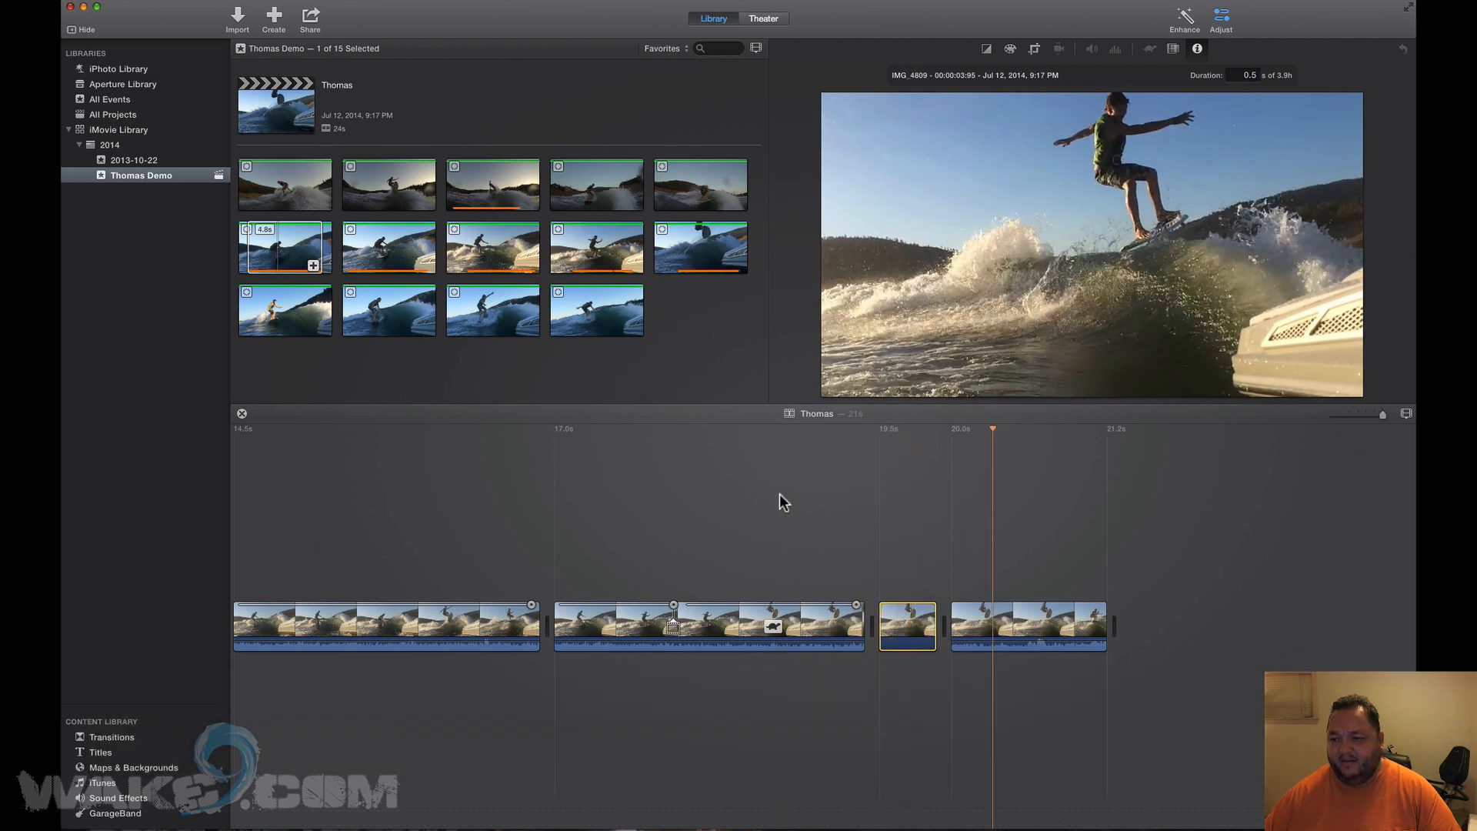
key("space")
key("space")
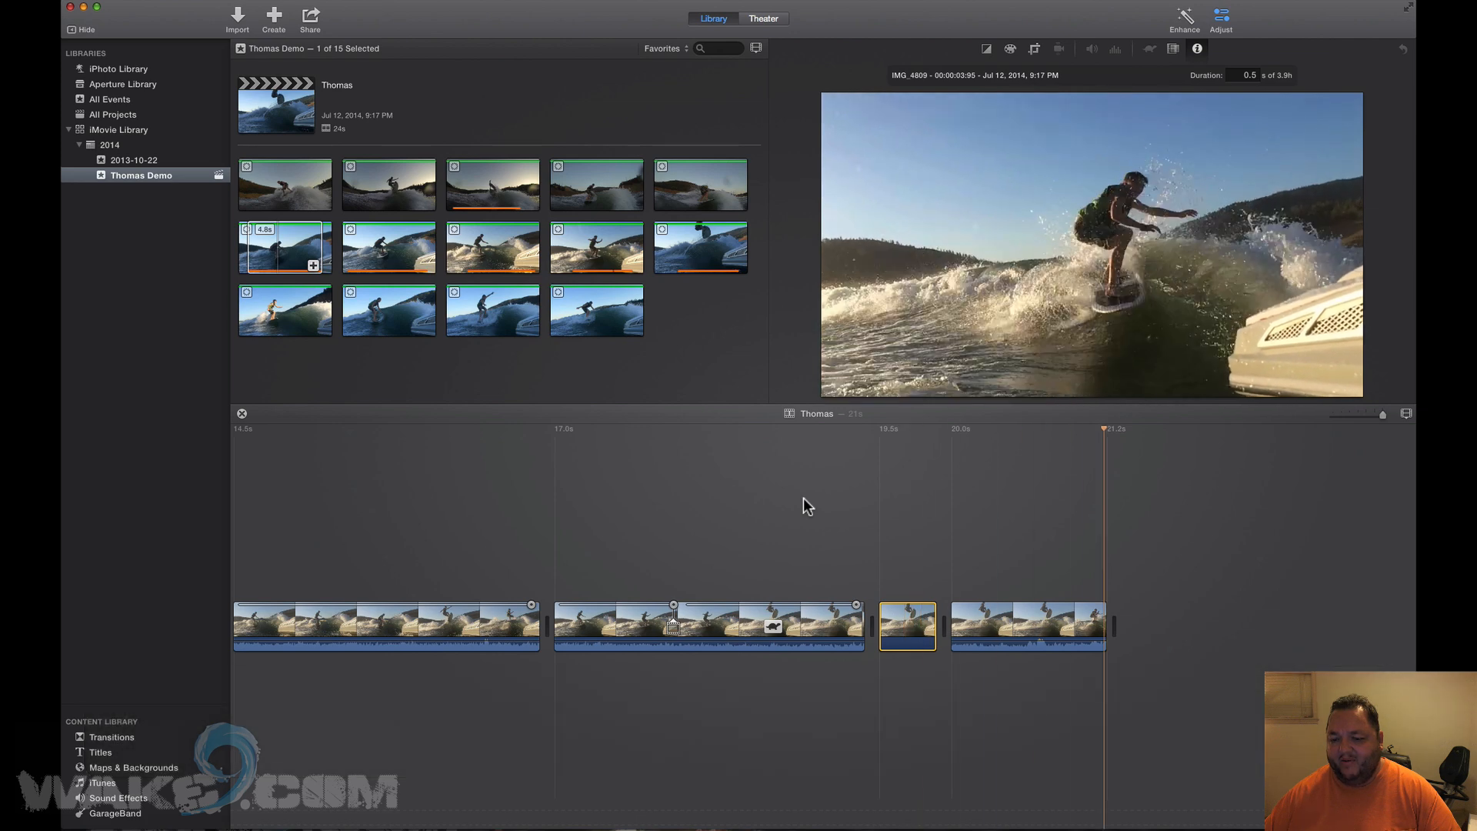
Set the short freeze-frame clip's duration to 1.0 s.
key("space")
scroll(1124, 539, "right", 15)
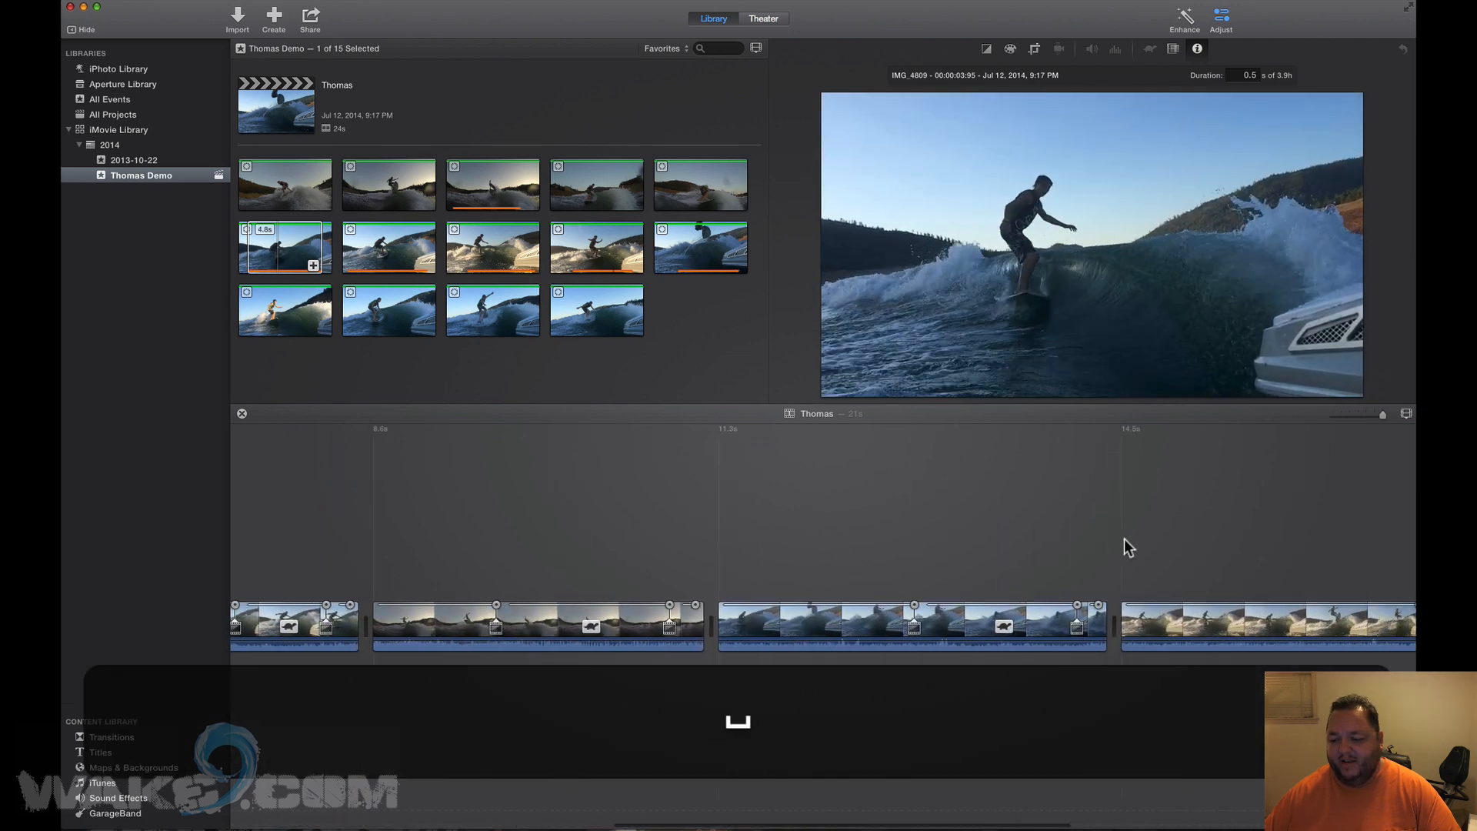
left_click(904, 622)
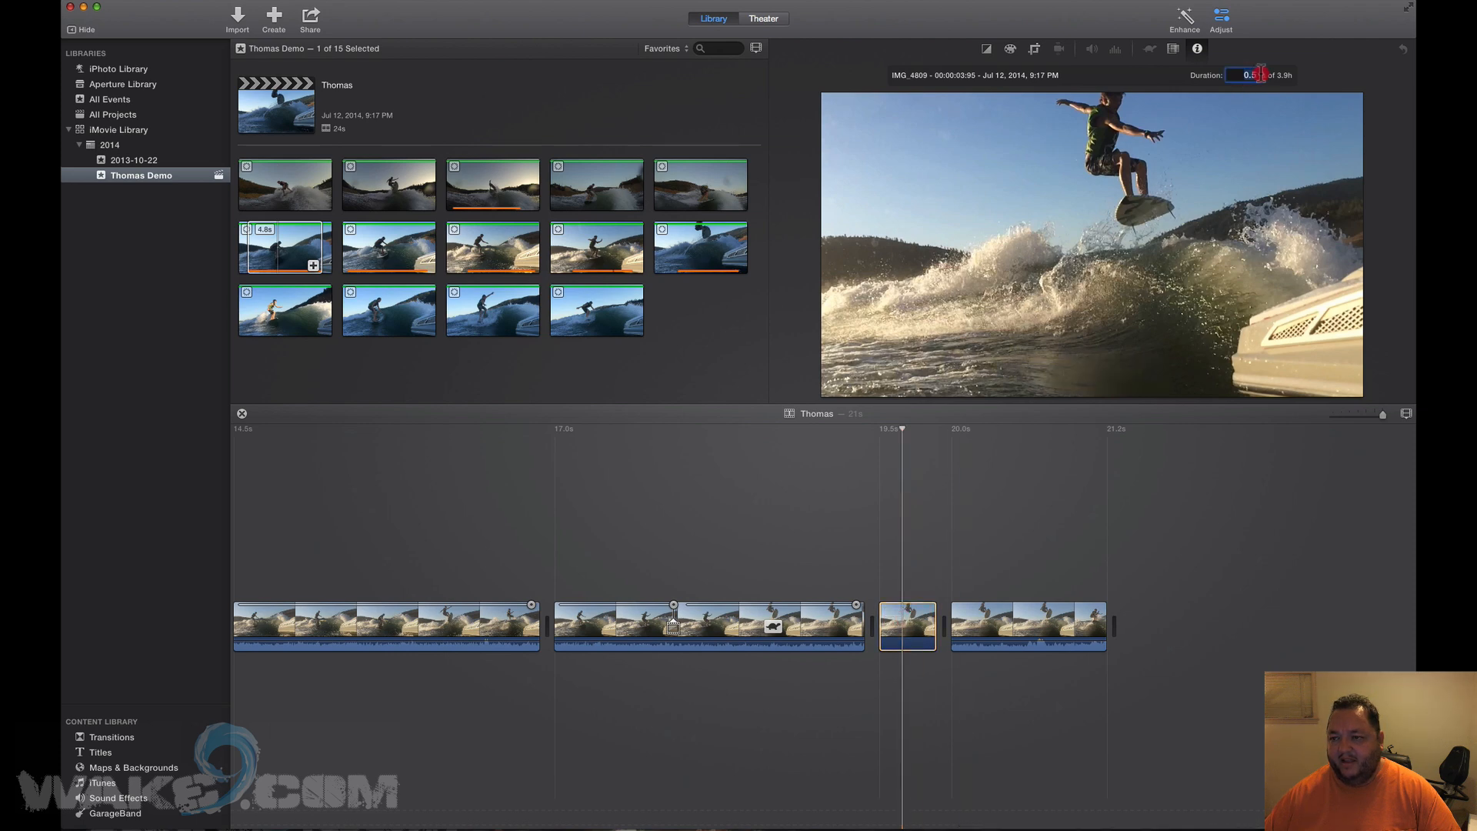
type("1.0")
key("Return")
Preview the longer freeze frame, drag it left, then undo the move.
key("space")
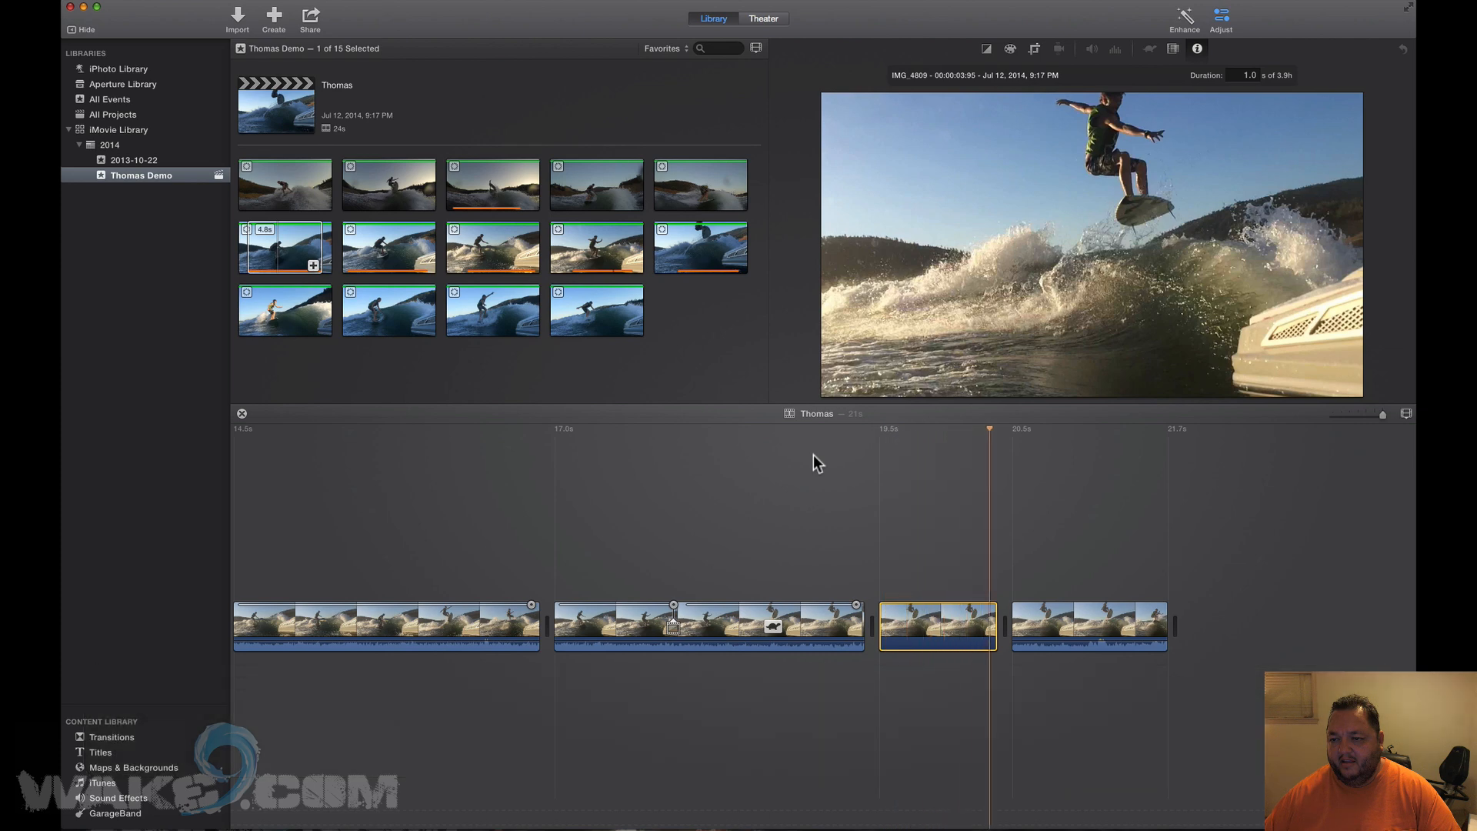
key("space")
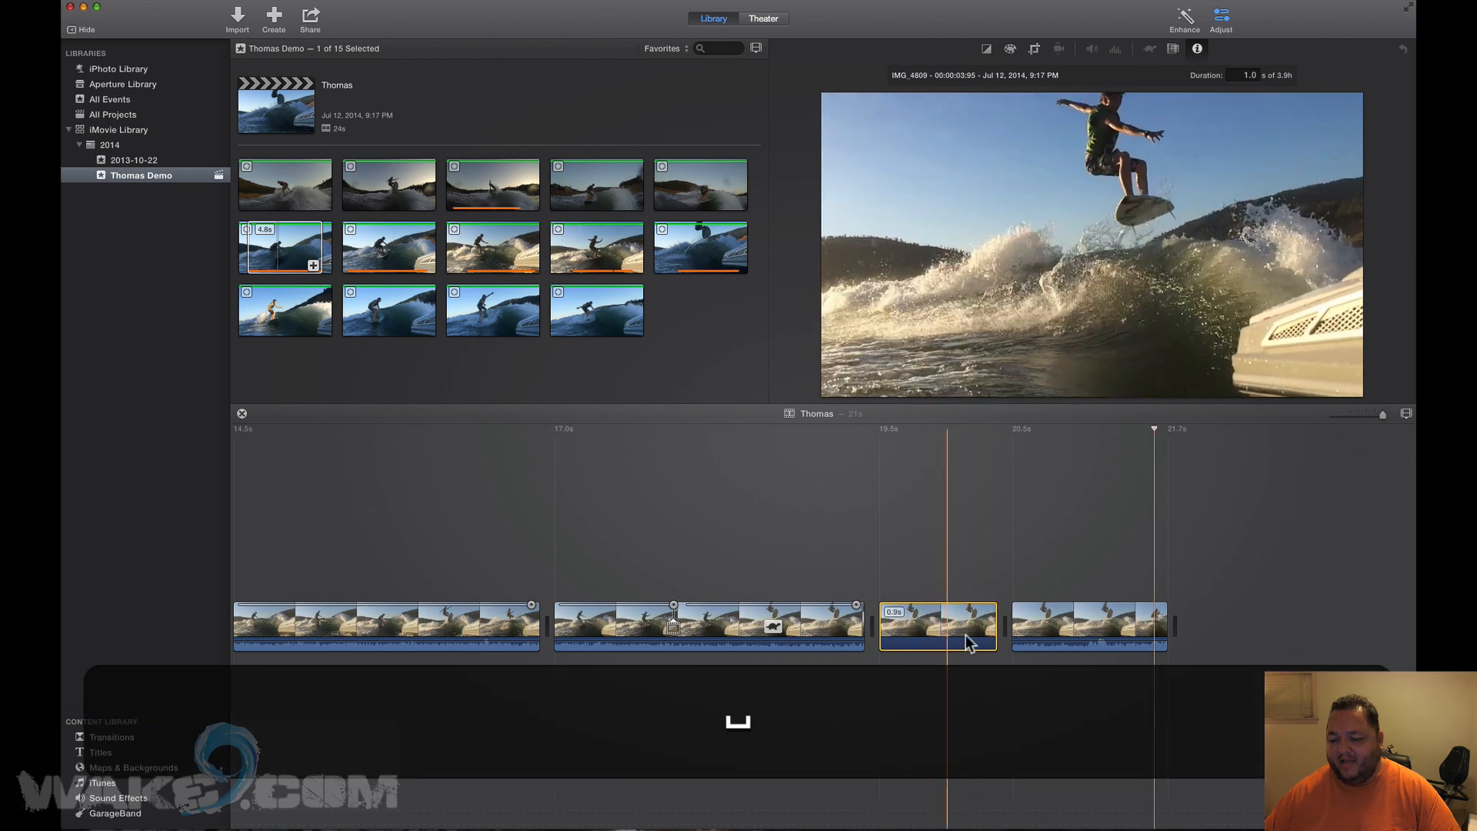
left_click_drag(953, 633, 800, 645)
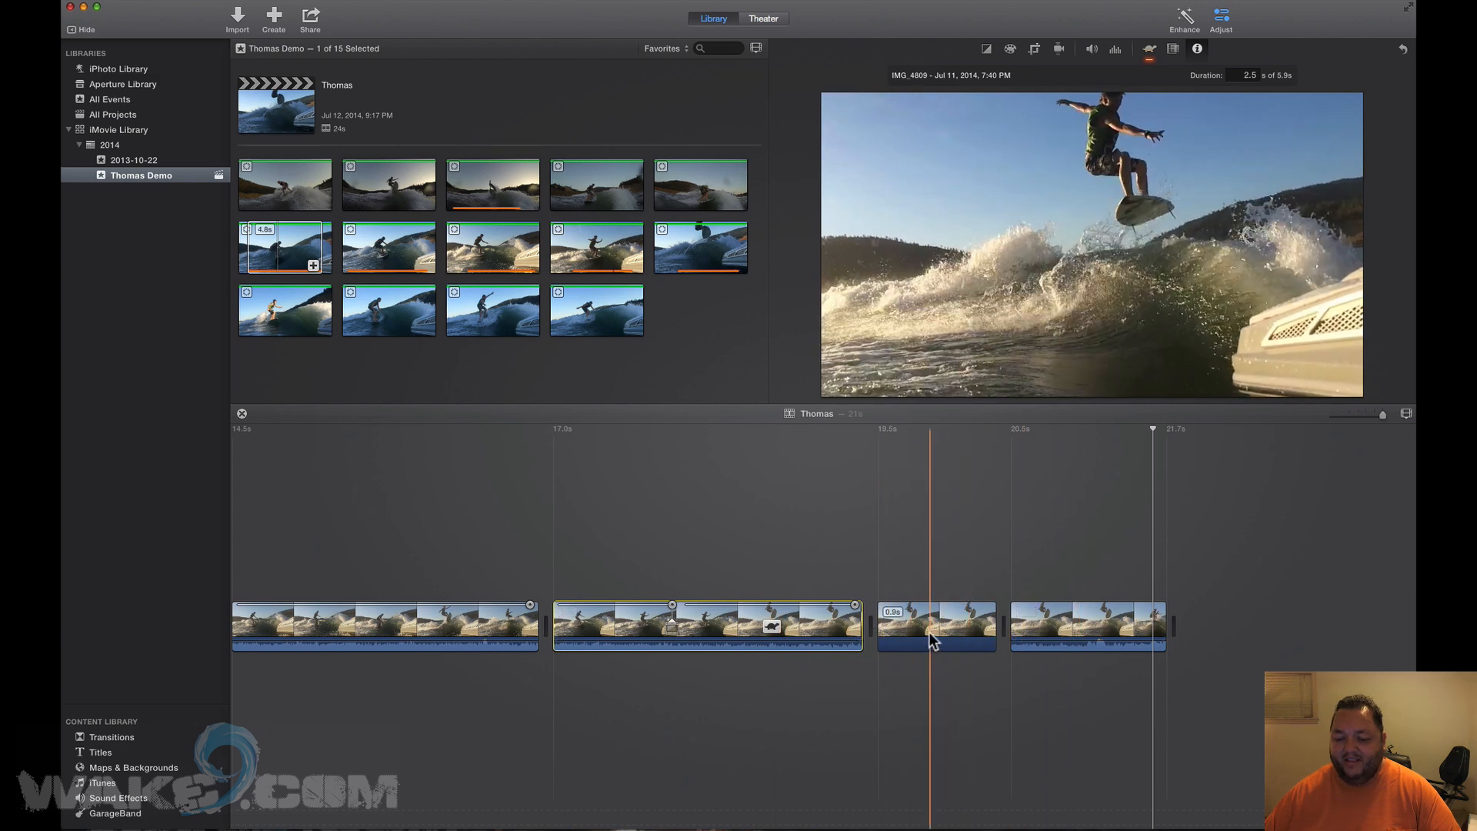
key("super+z")
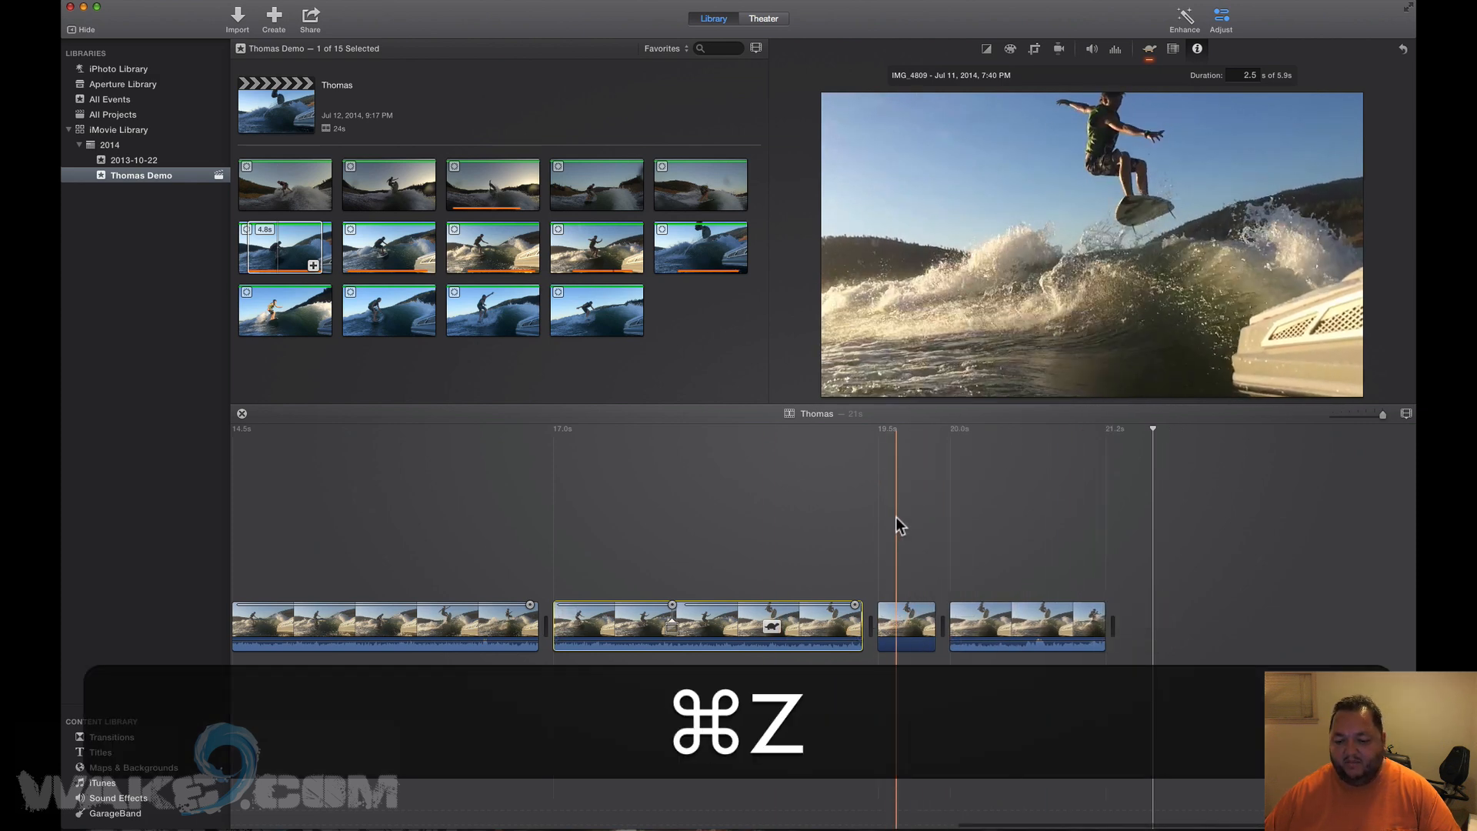
Undo the freeze frame and add a Flash and Hold Frame at the jump moment.
key("super+z")
key("super+z")
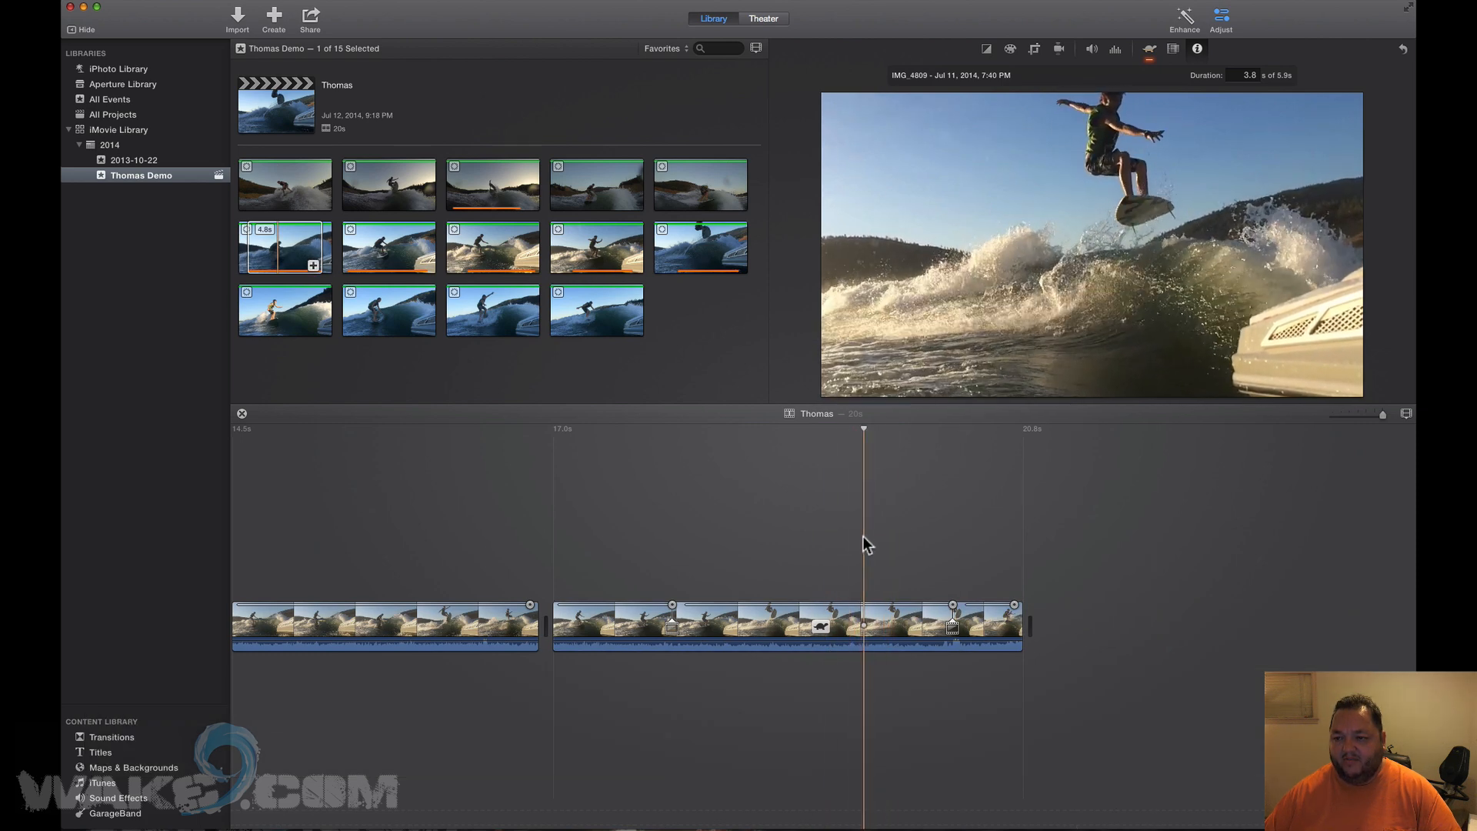
left_click(858, 537)
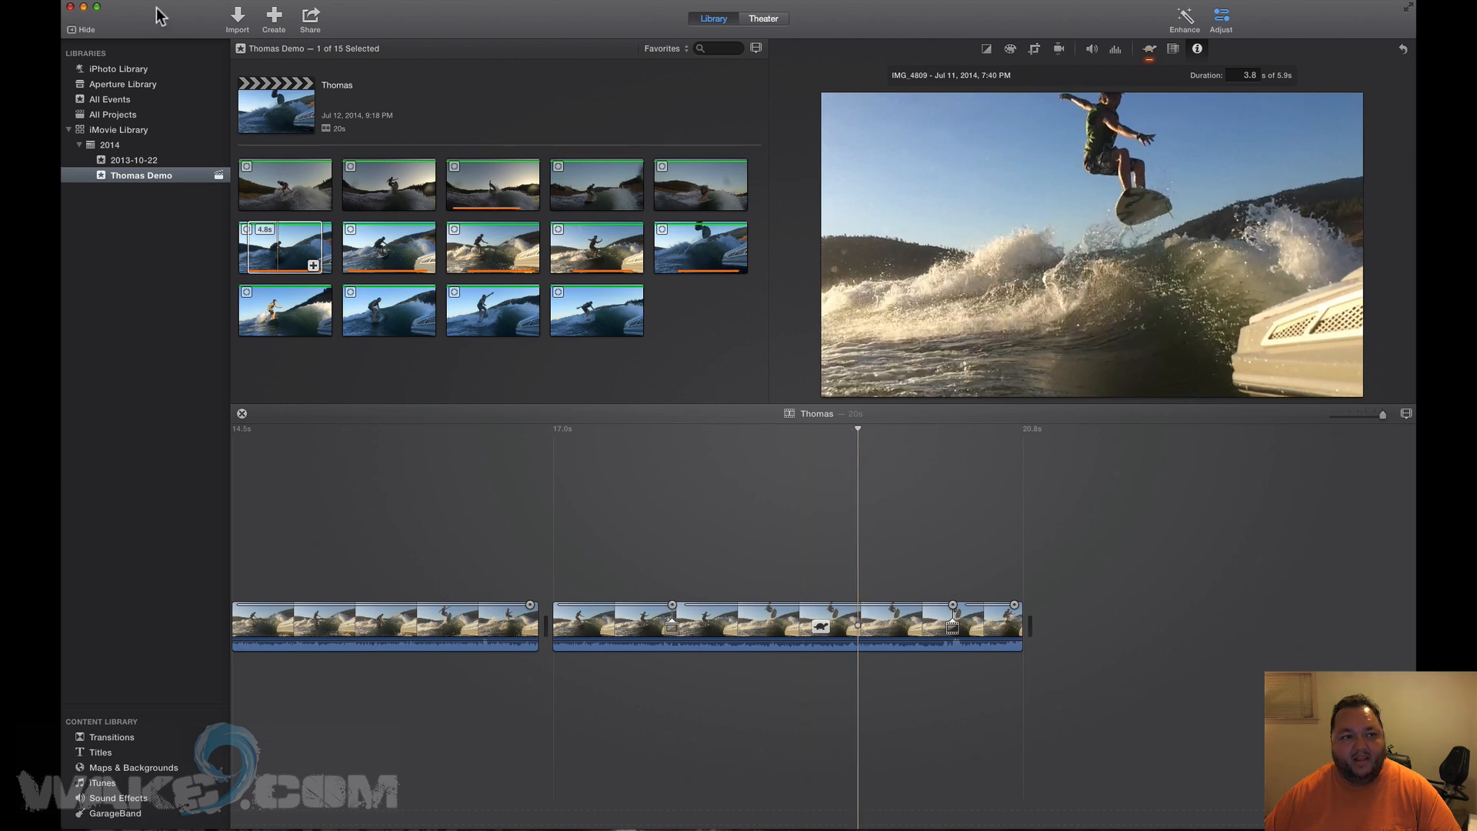
left_click(184, 3)
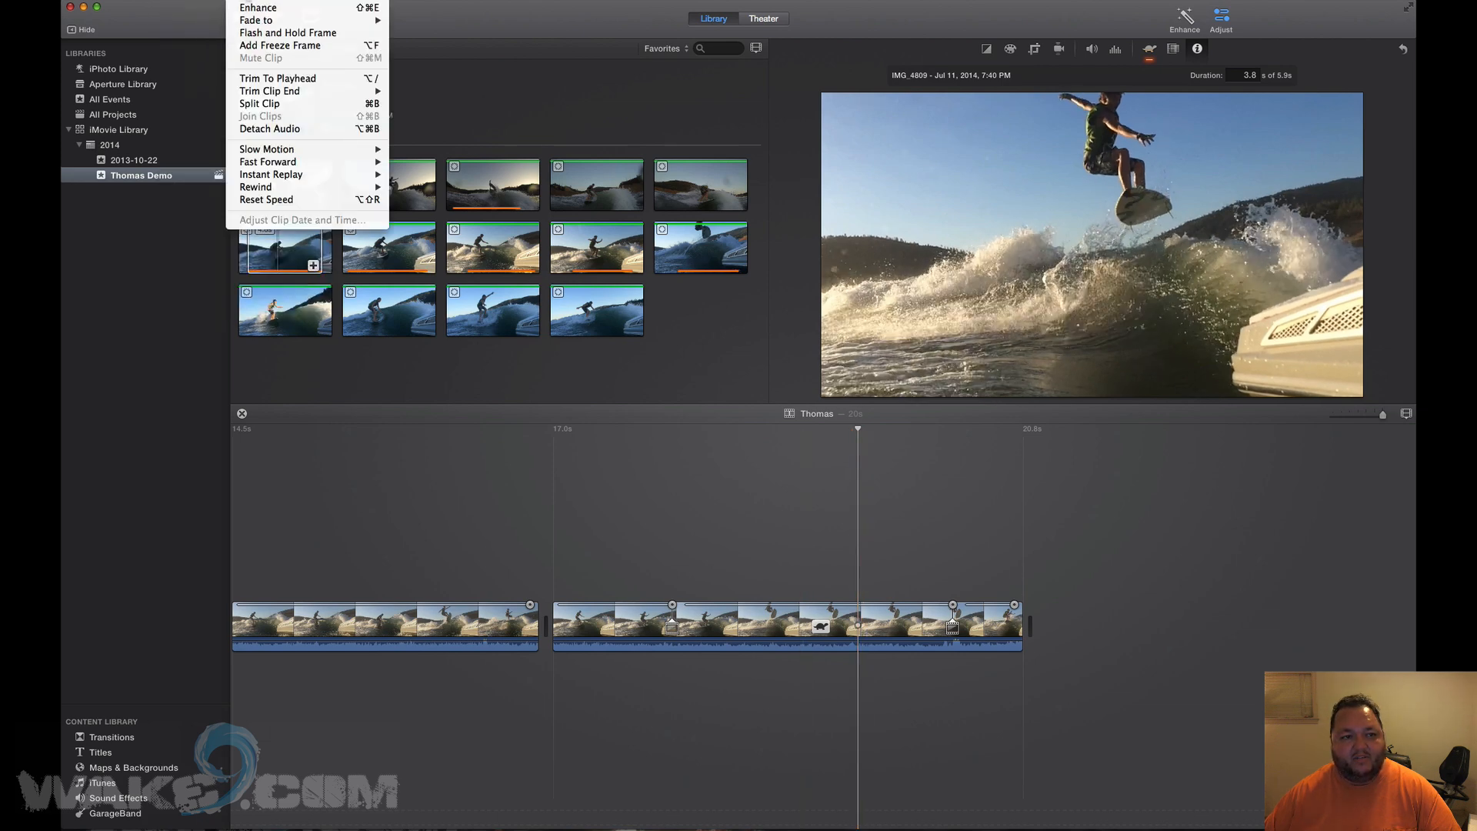
left_click(240, 33)
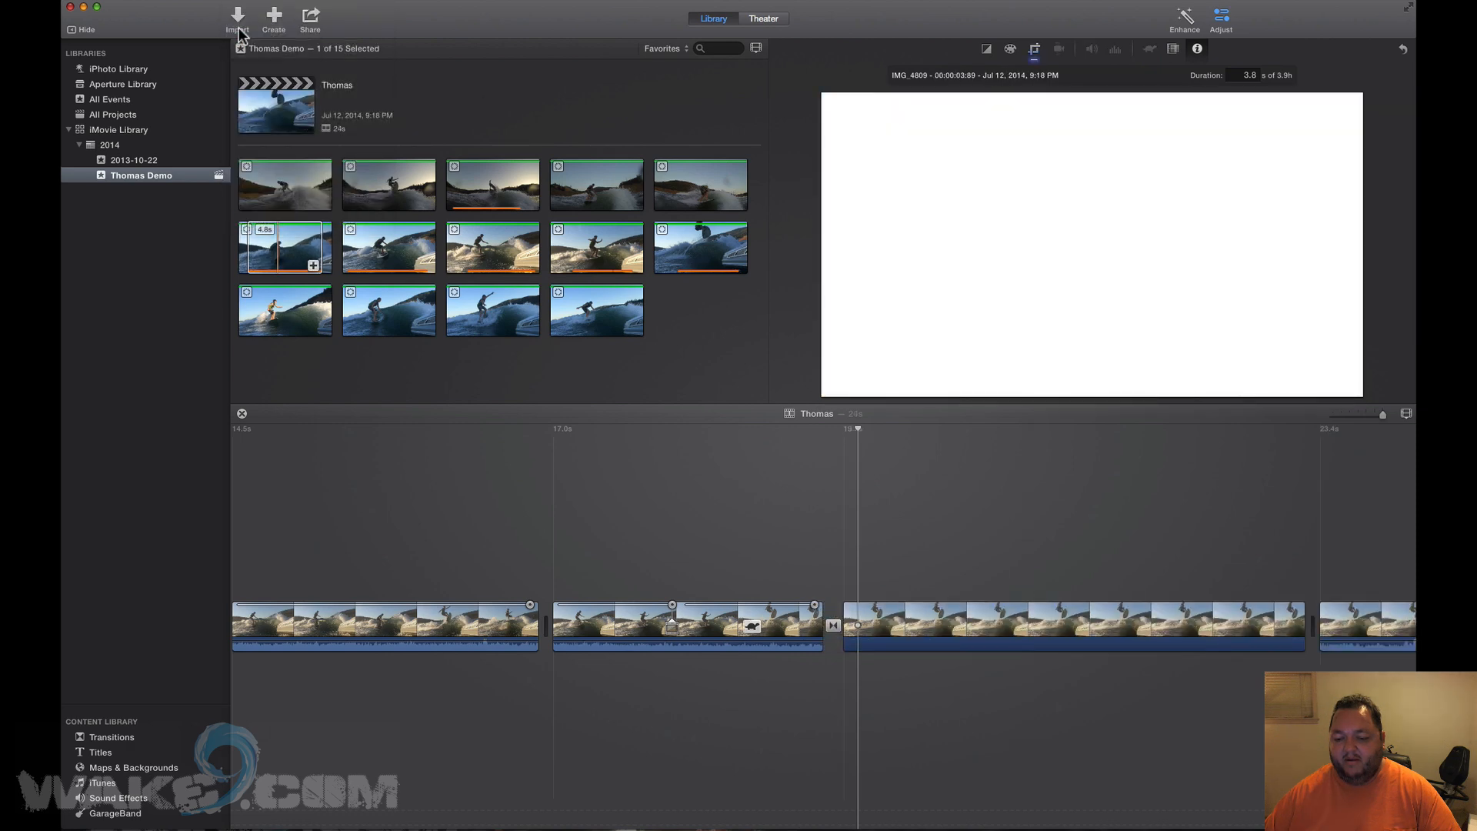
key("space")
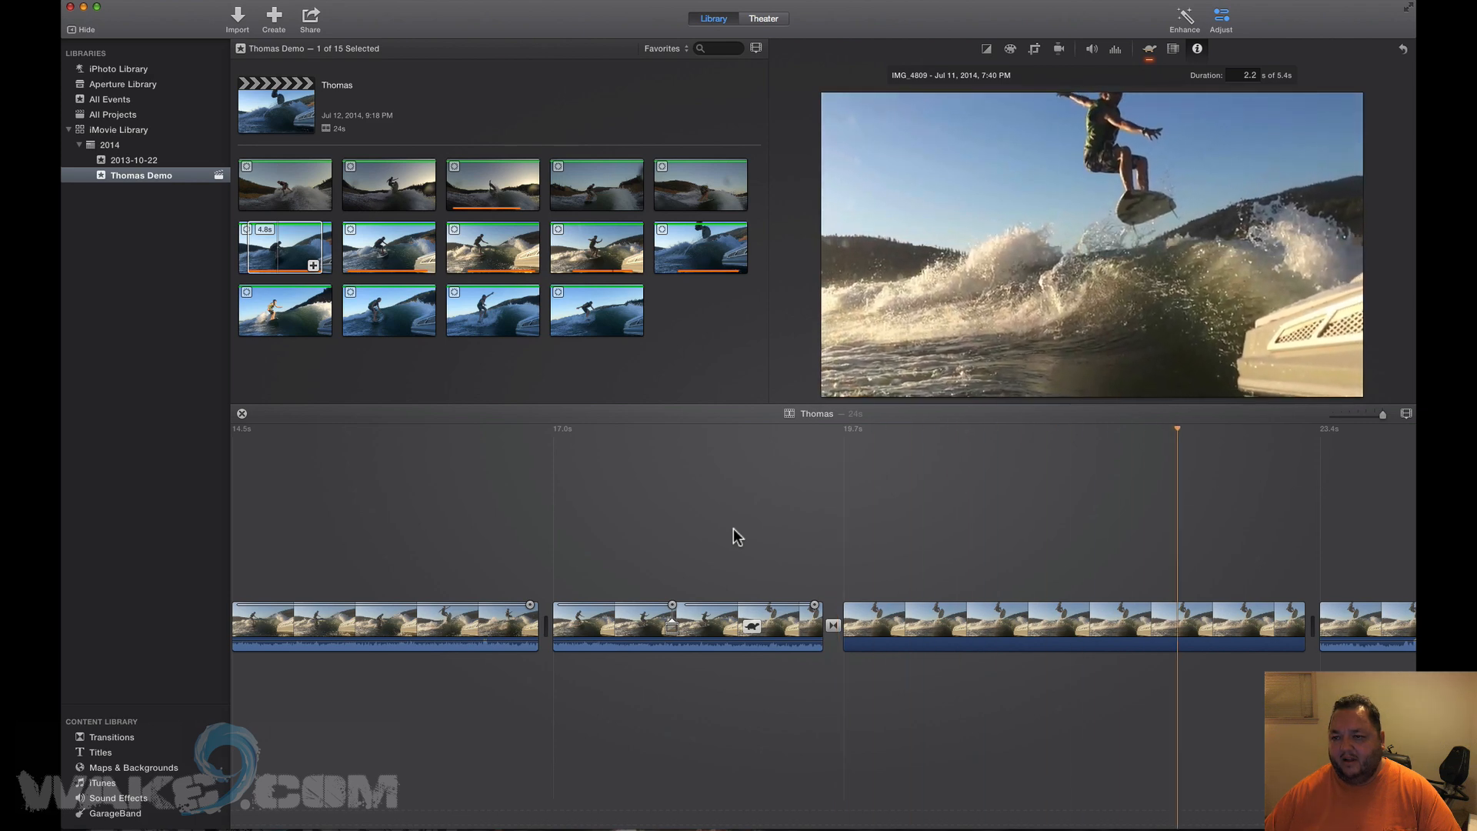
key("space")
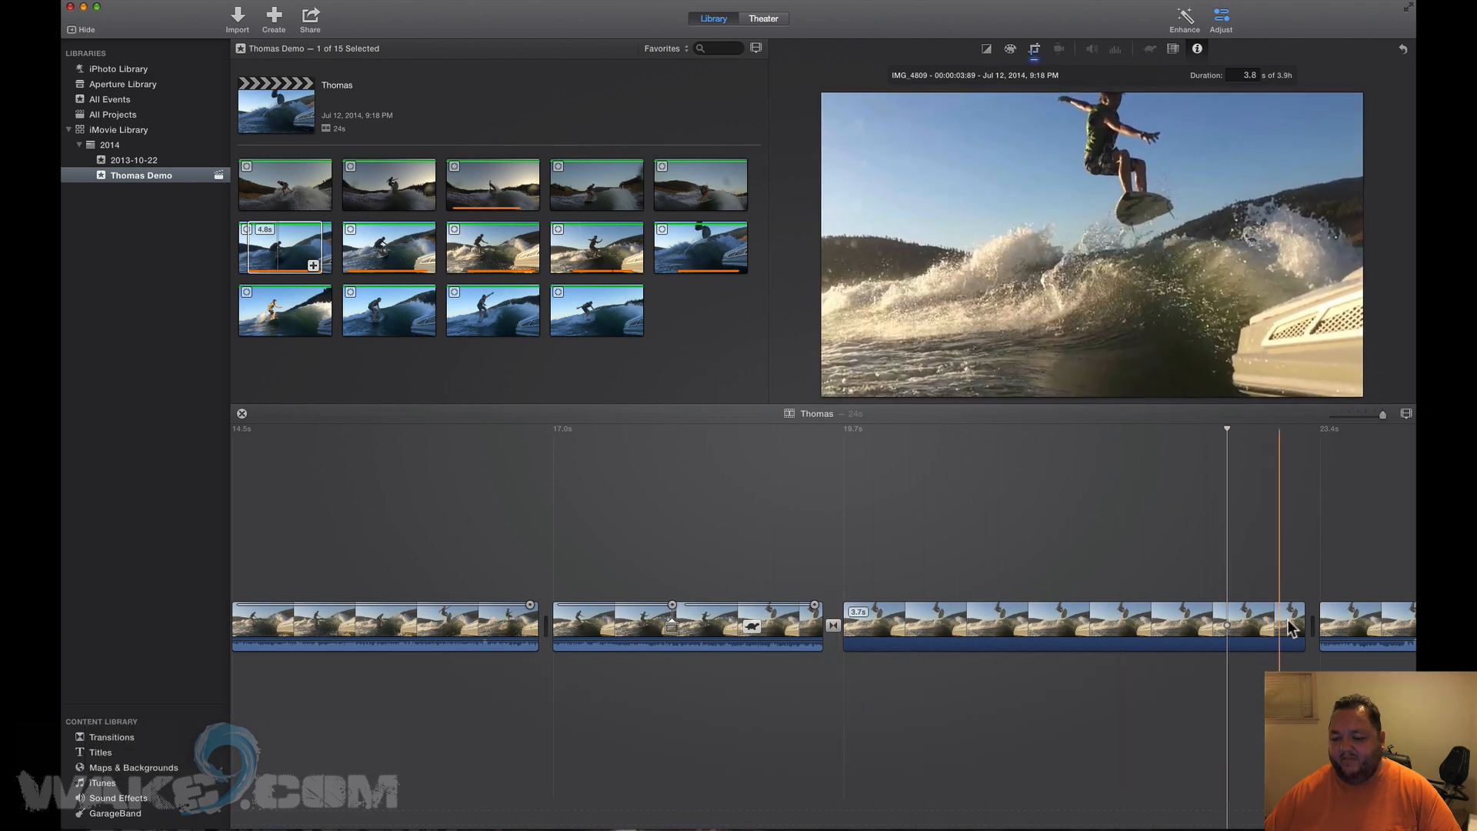
Set the hold-frame clip's duration to 0.6 s.
left_click(985, 623)
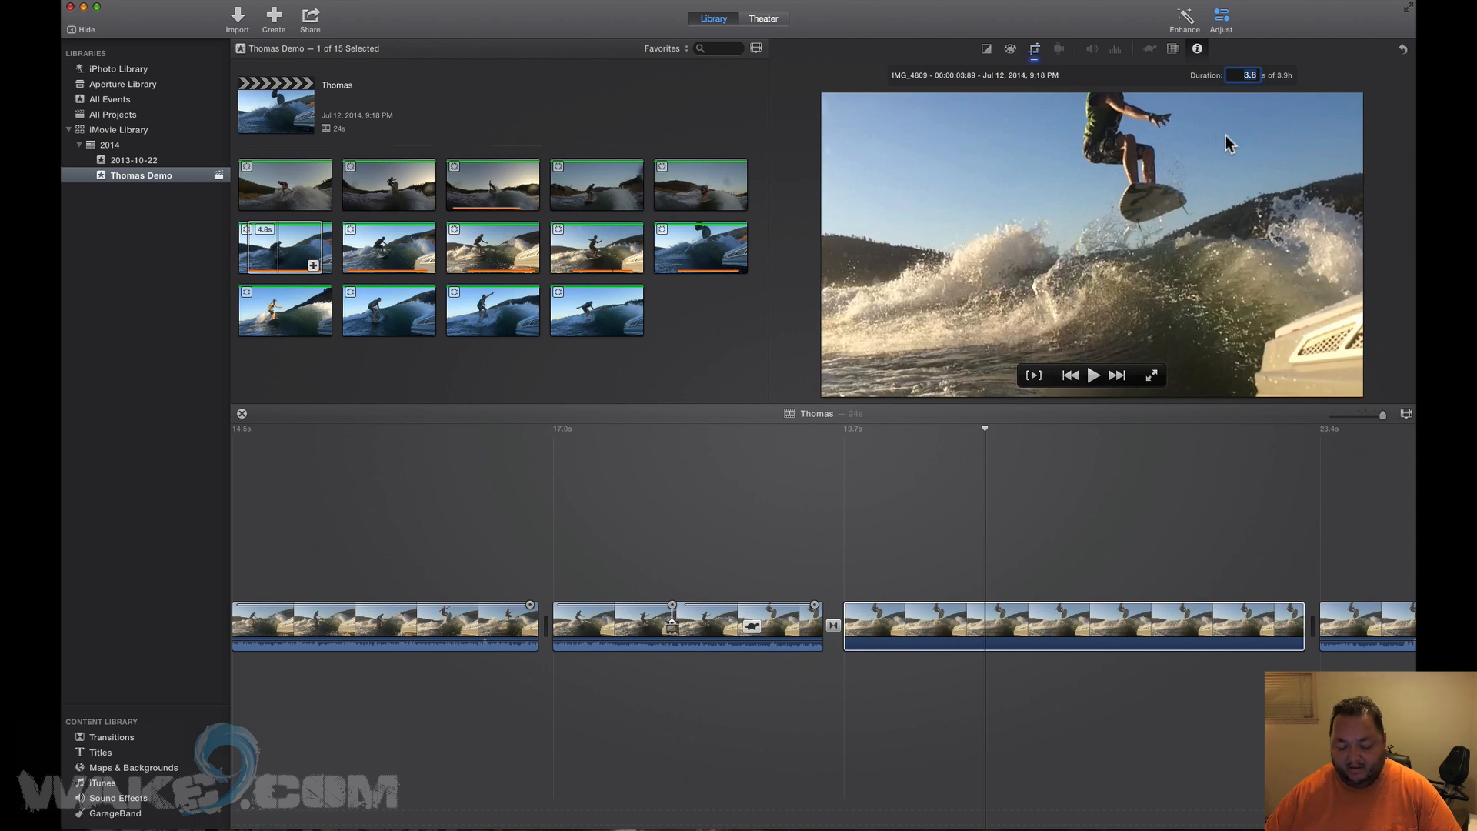
type("0.6")
key("Return")
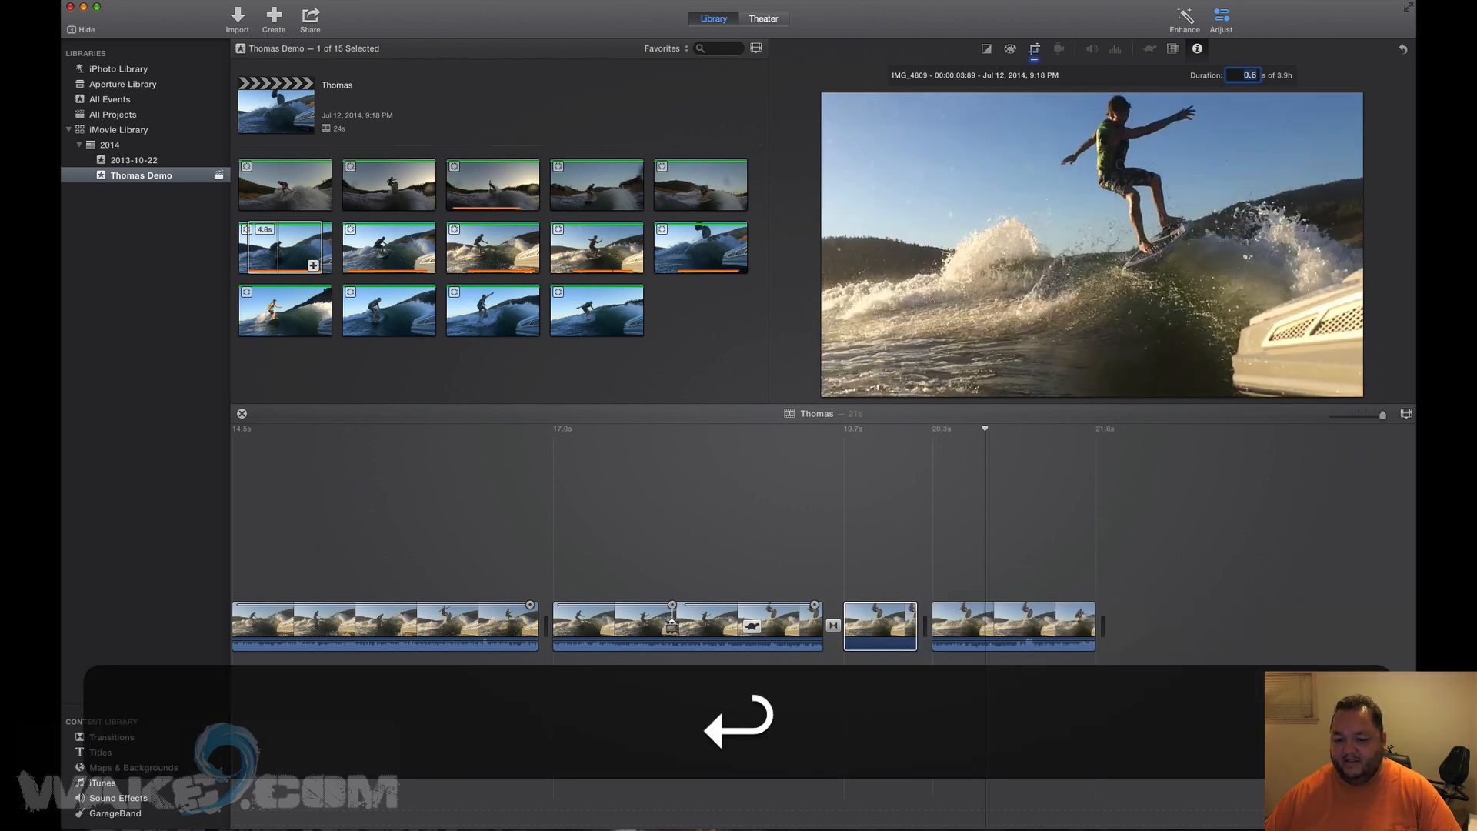
Switch the hold-frame clip's crop style from Ken Burns to Fit.
left_click(869, 612)
left_click(1036, 51)
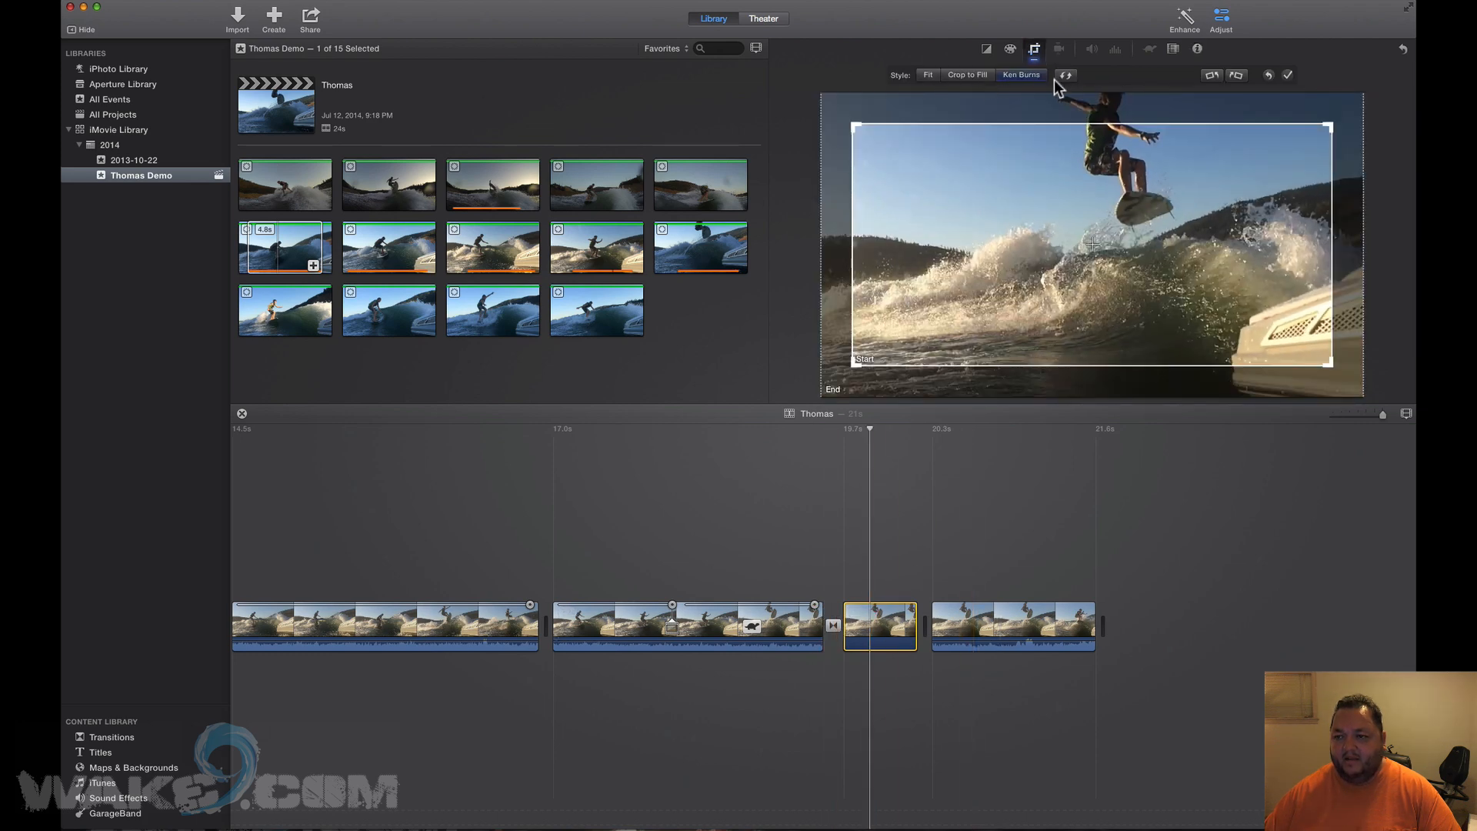
left_click(1033, 51)
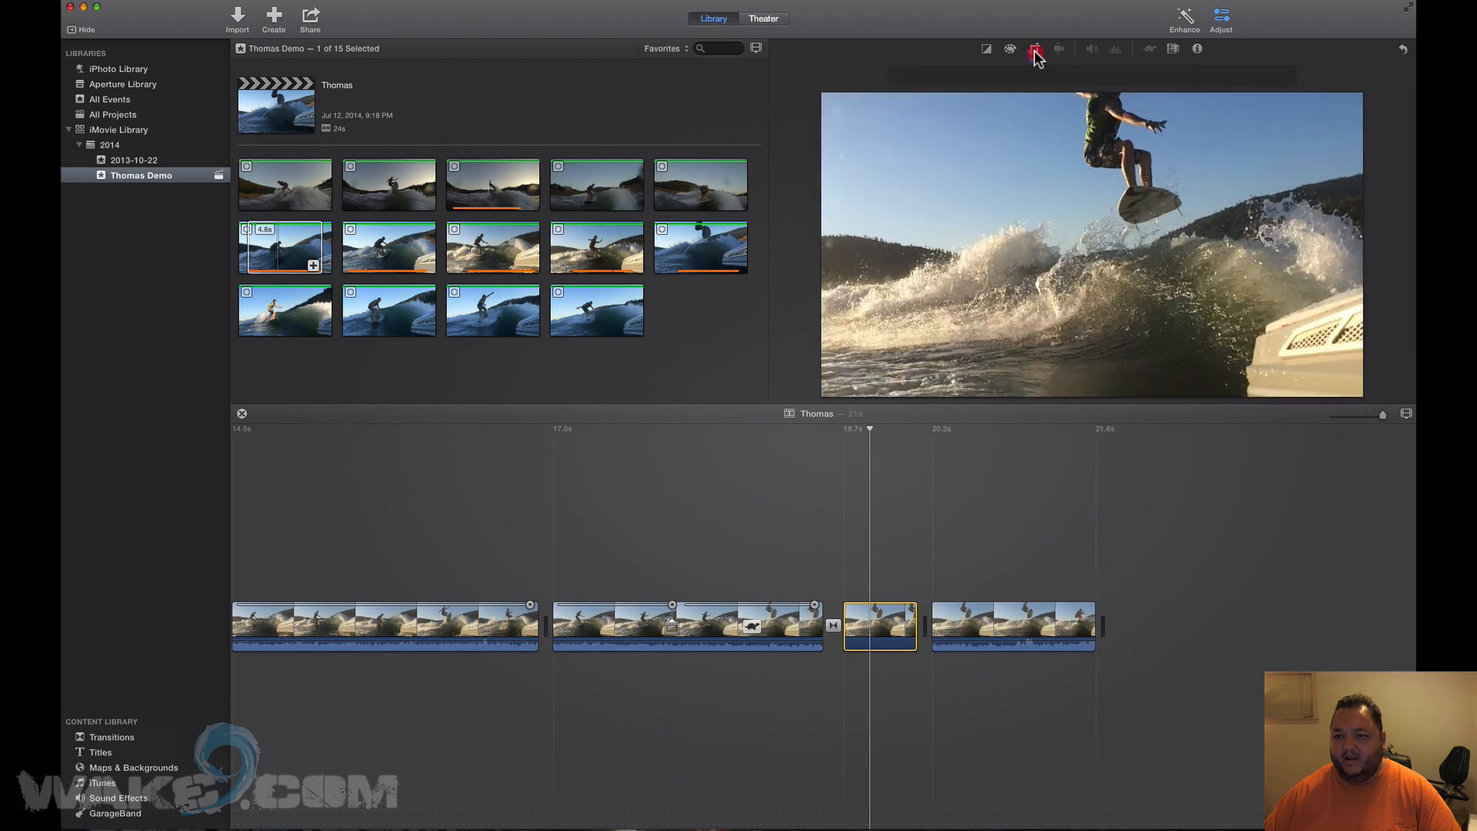
left_click(1035, 51)
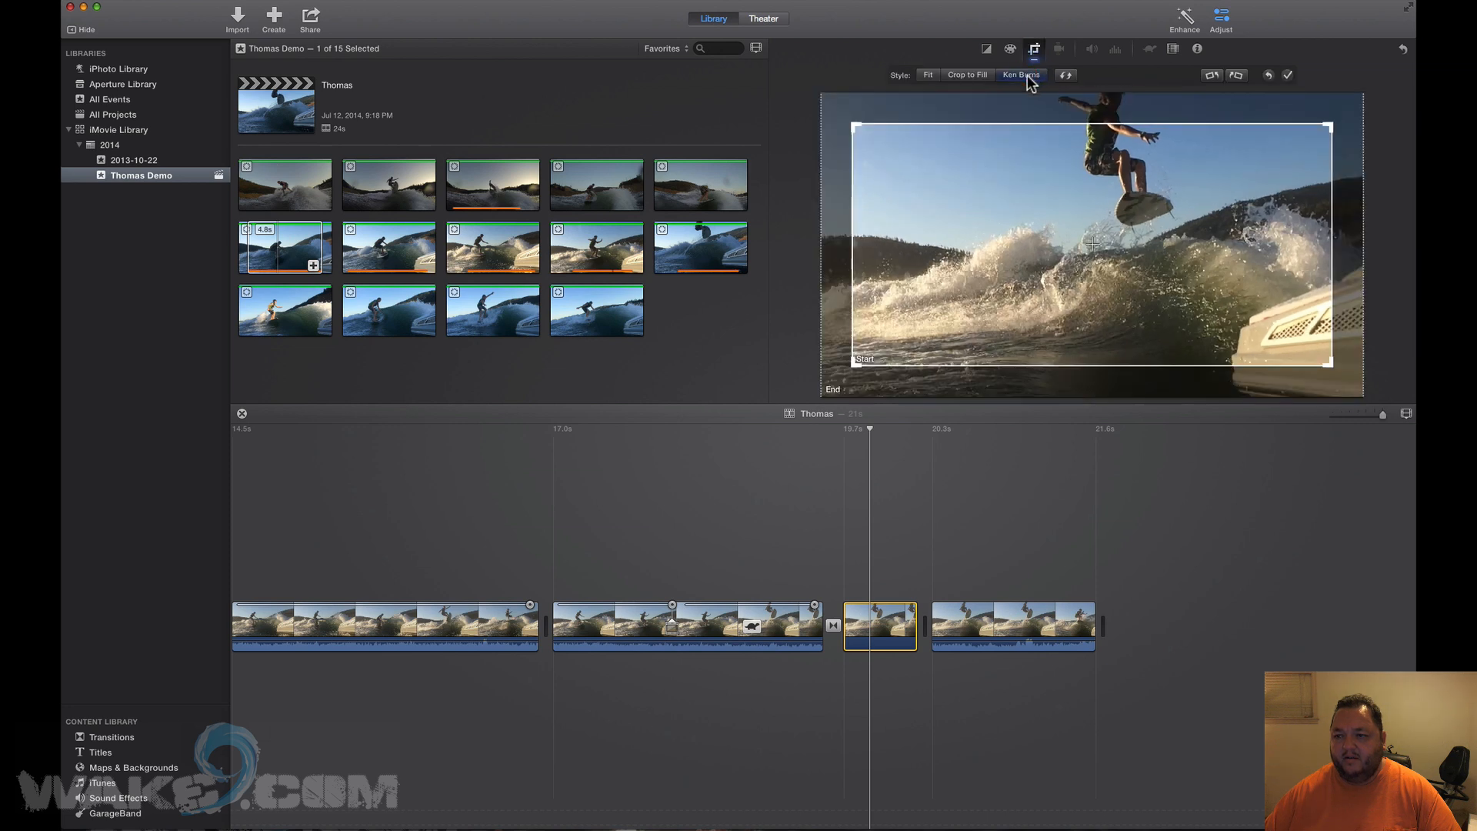
left_click(926, 75)
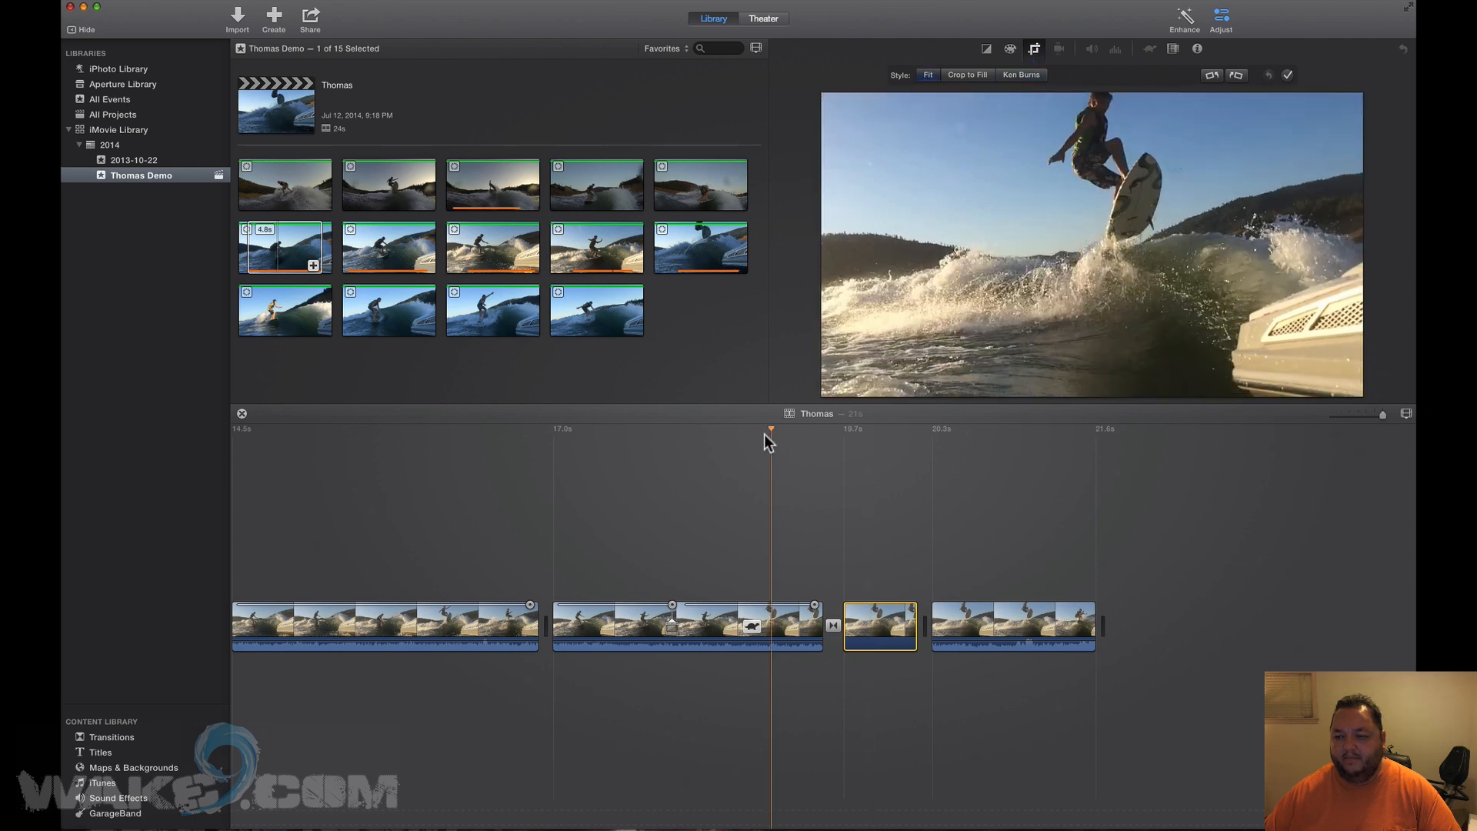
Preview the project around the Fit-style clip from several positions.
key("space")
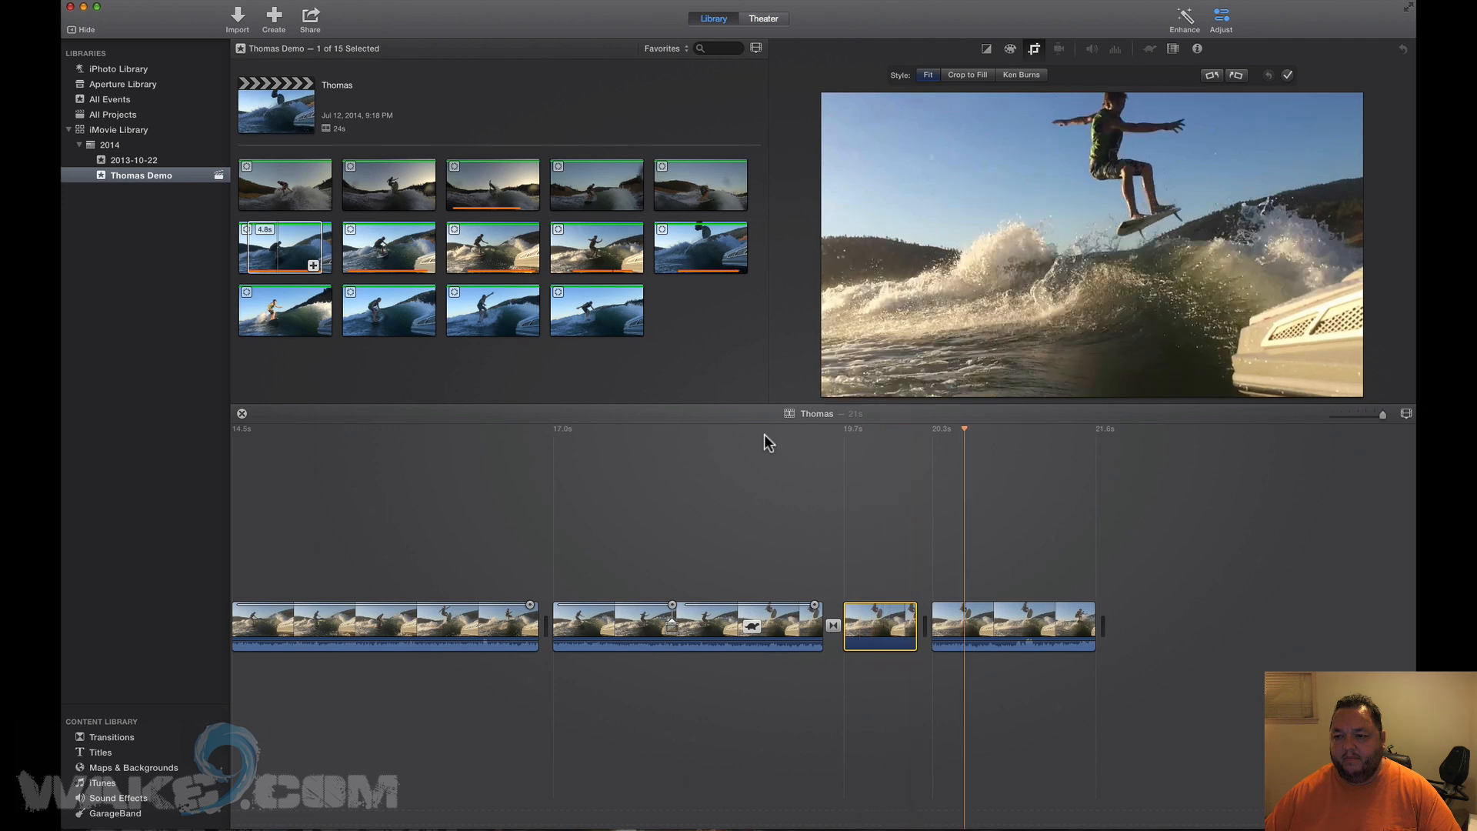
key("space")
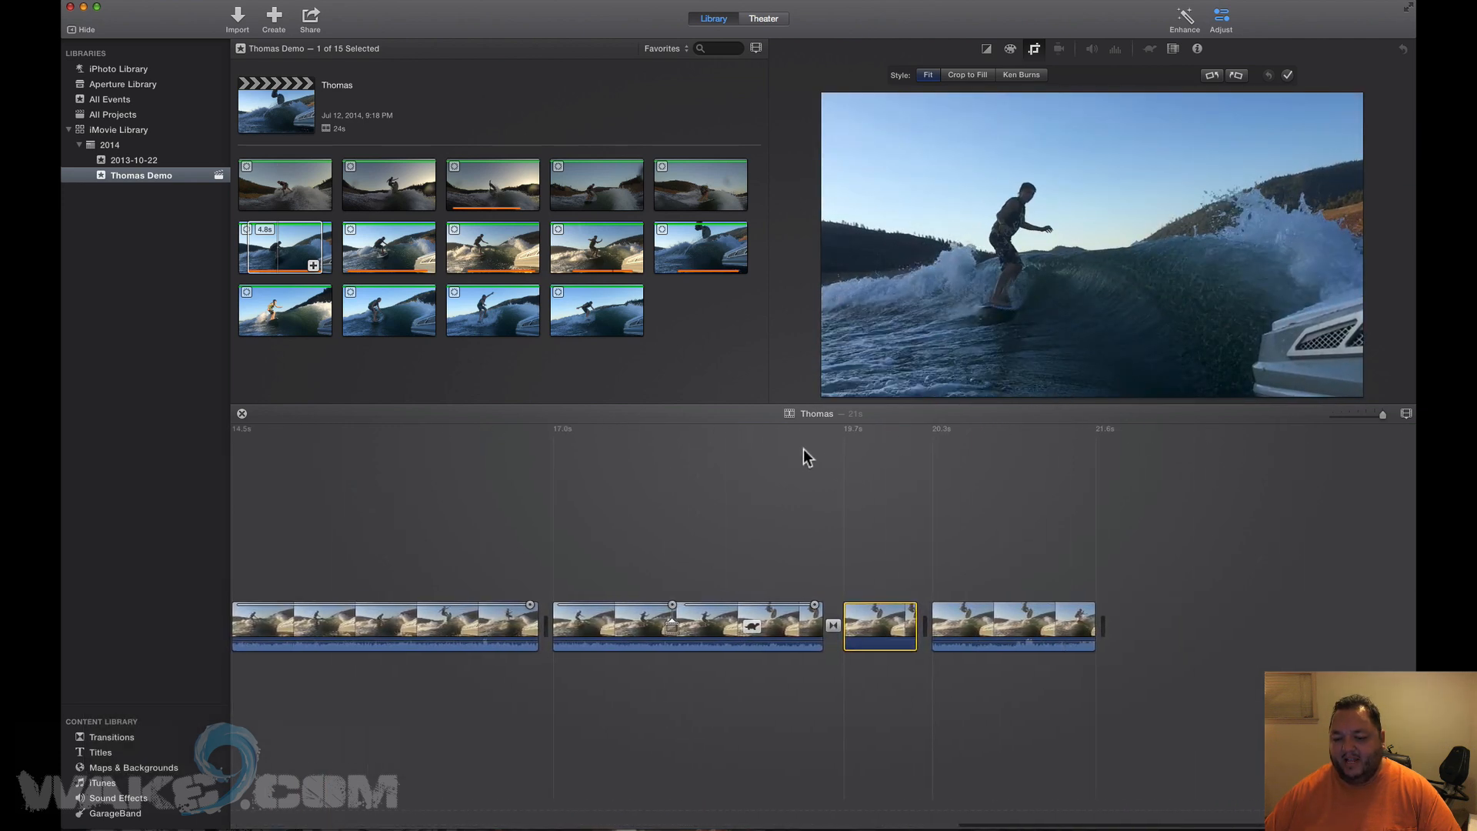
key("space")
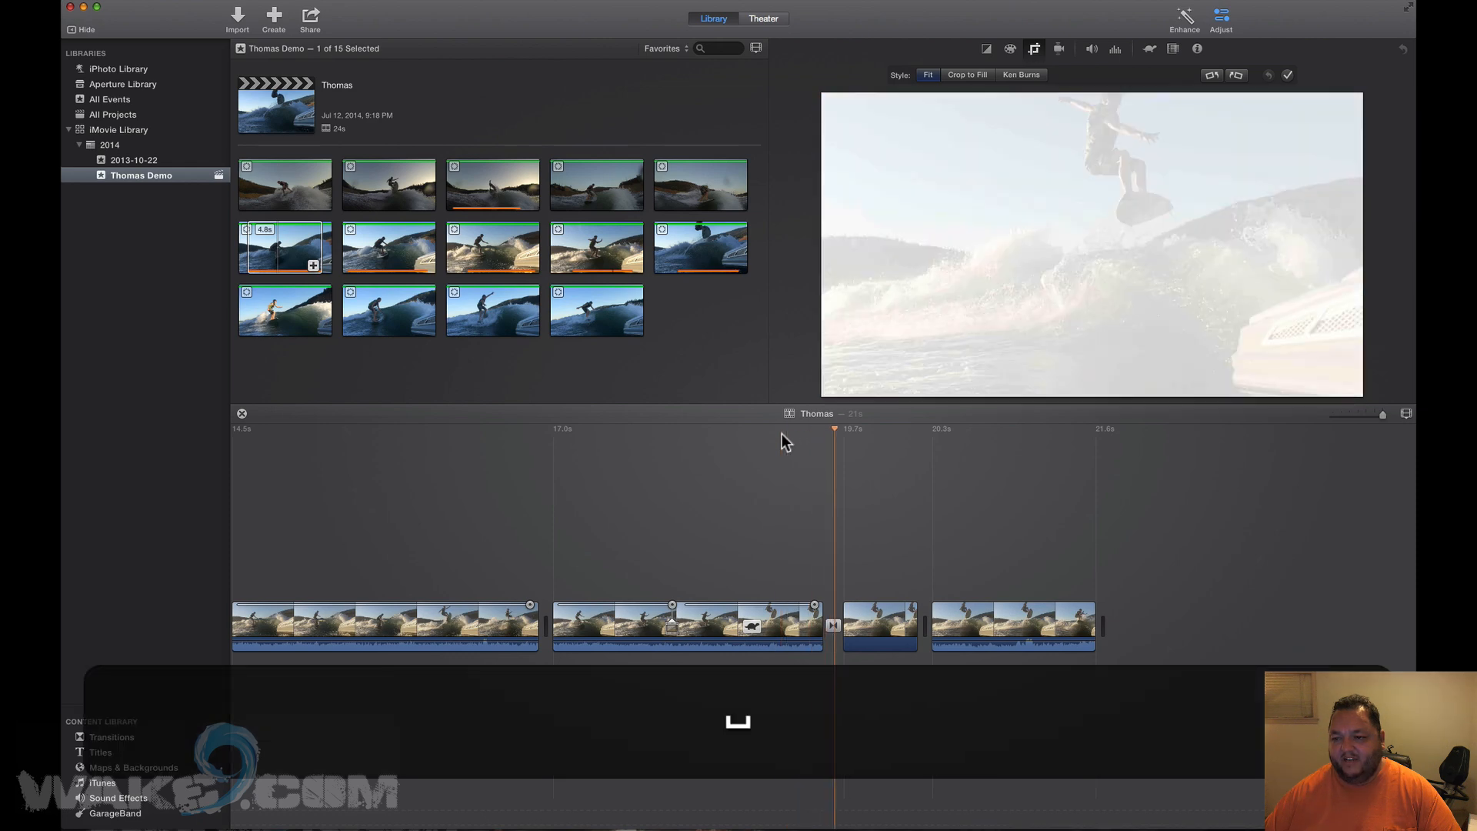
key("space")
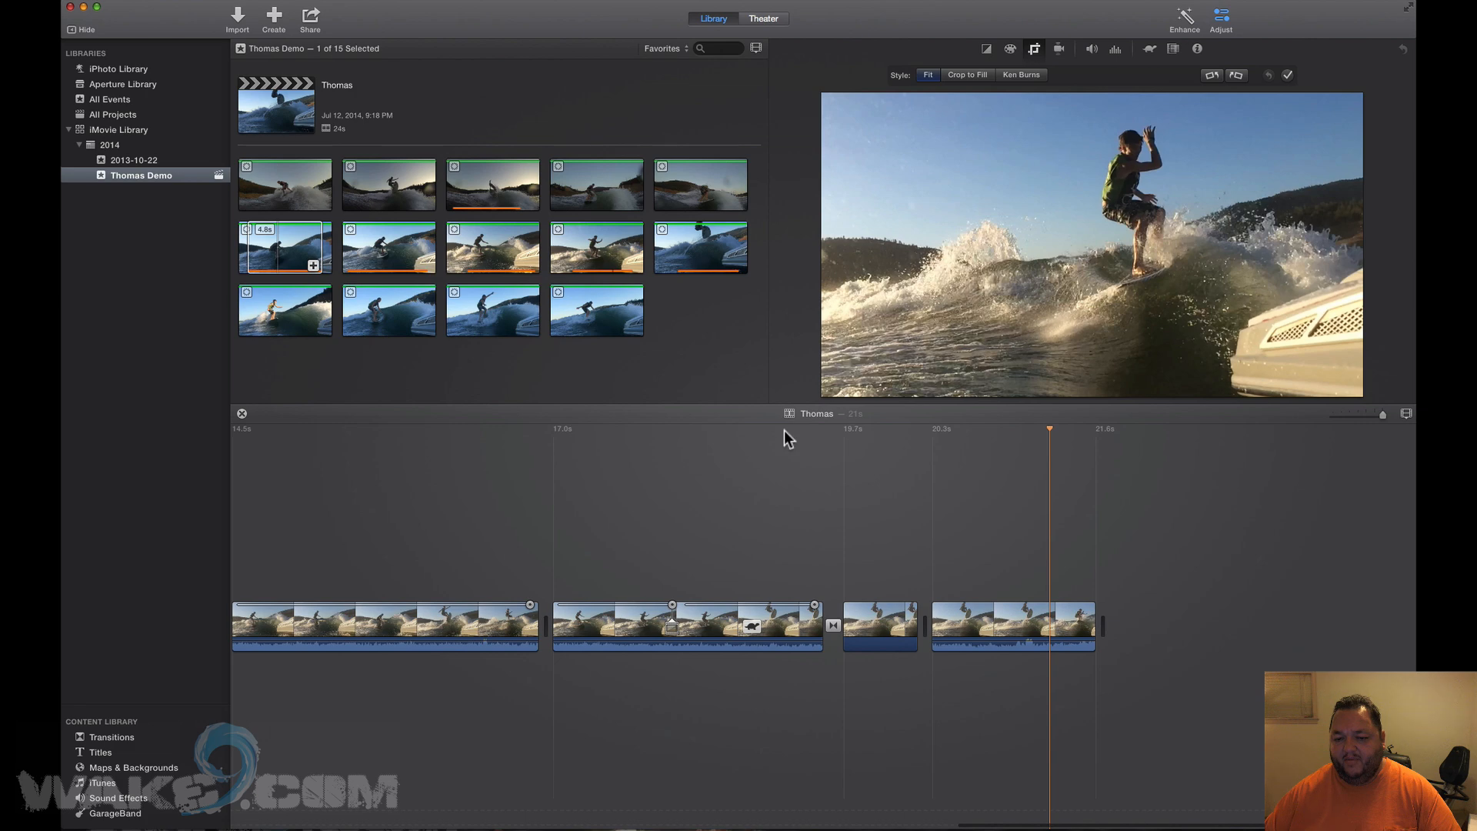
left_click(783, 431)
key("space")
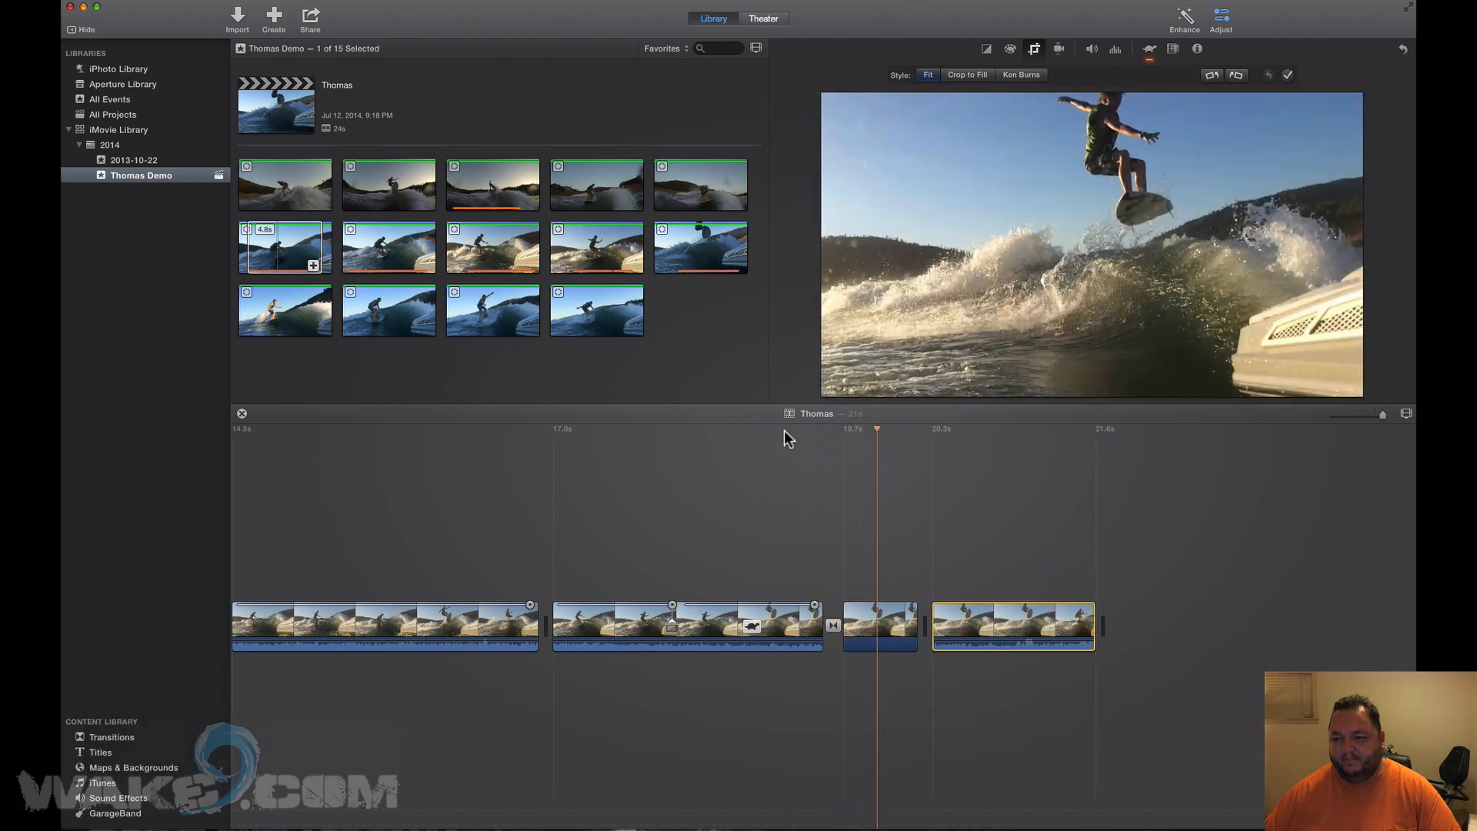
Append the marked 2.5s range of the fifth top-row clip and select it in the timeline.
key("space")
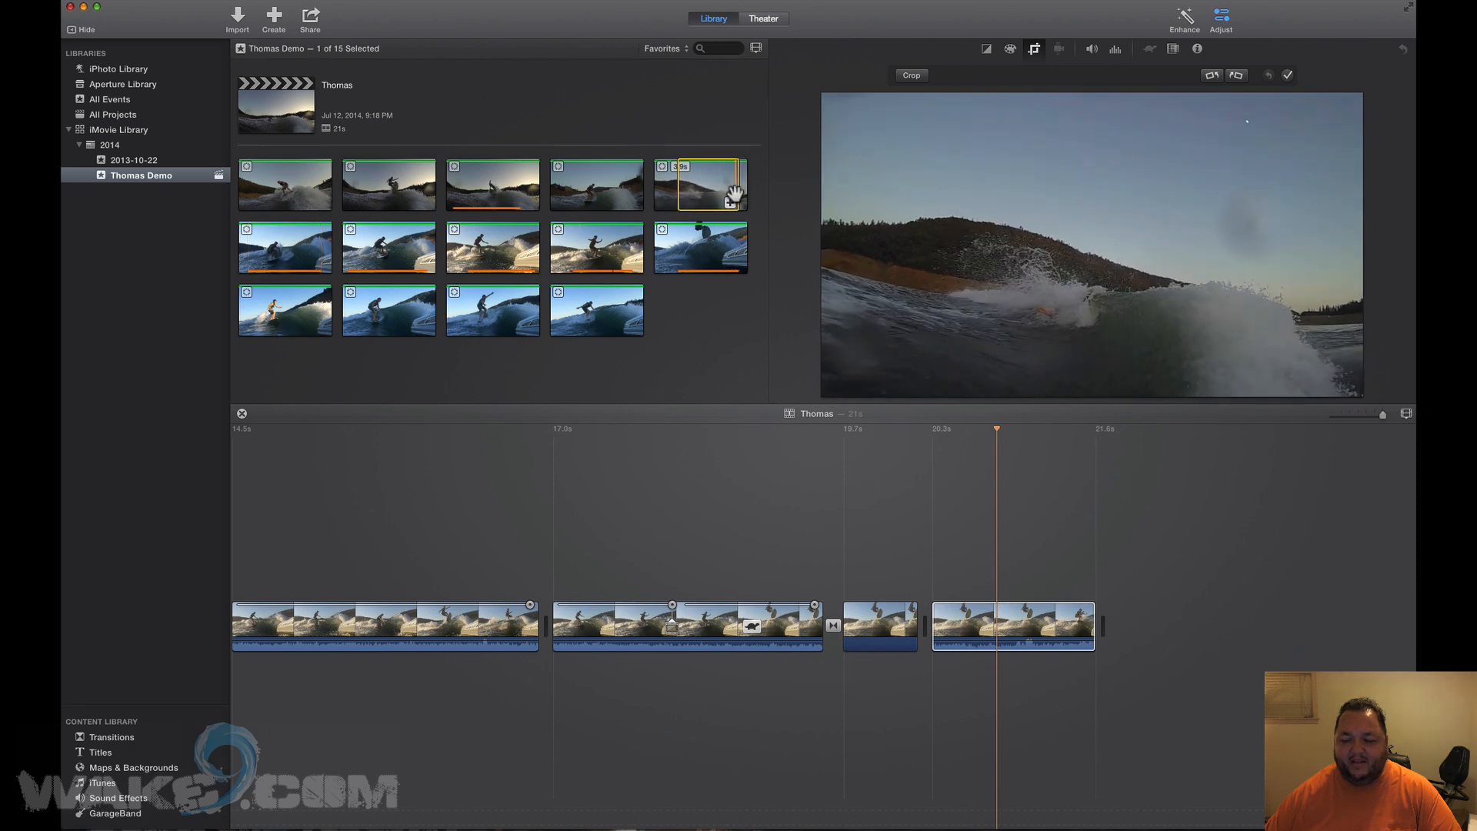
key("e")
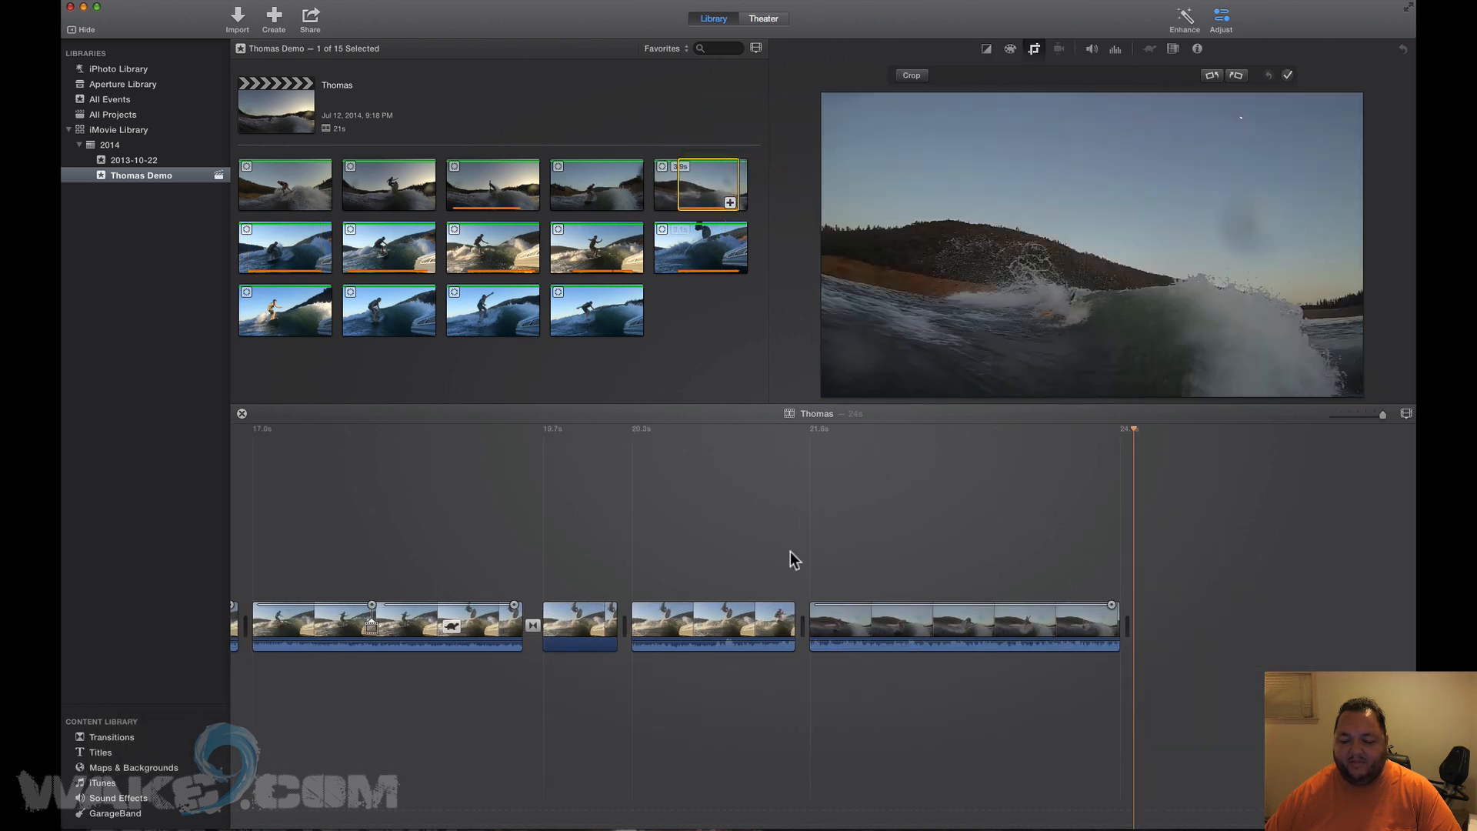
left_click(854, 619)
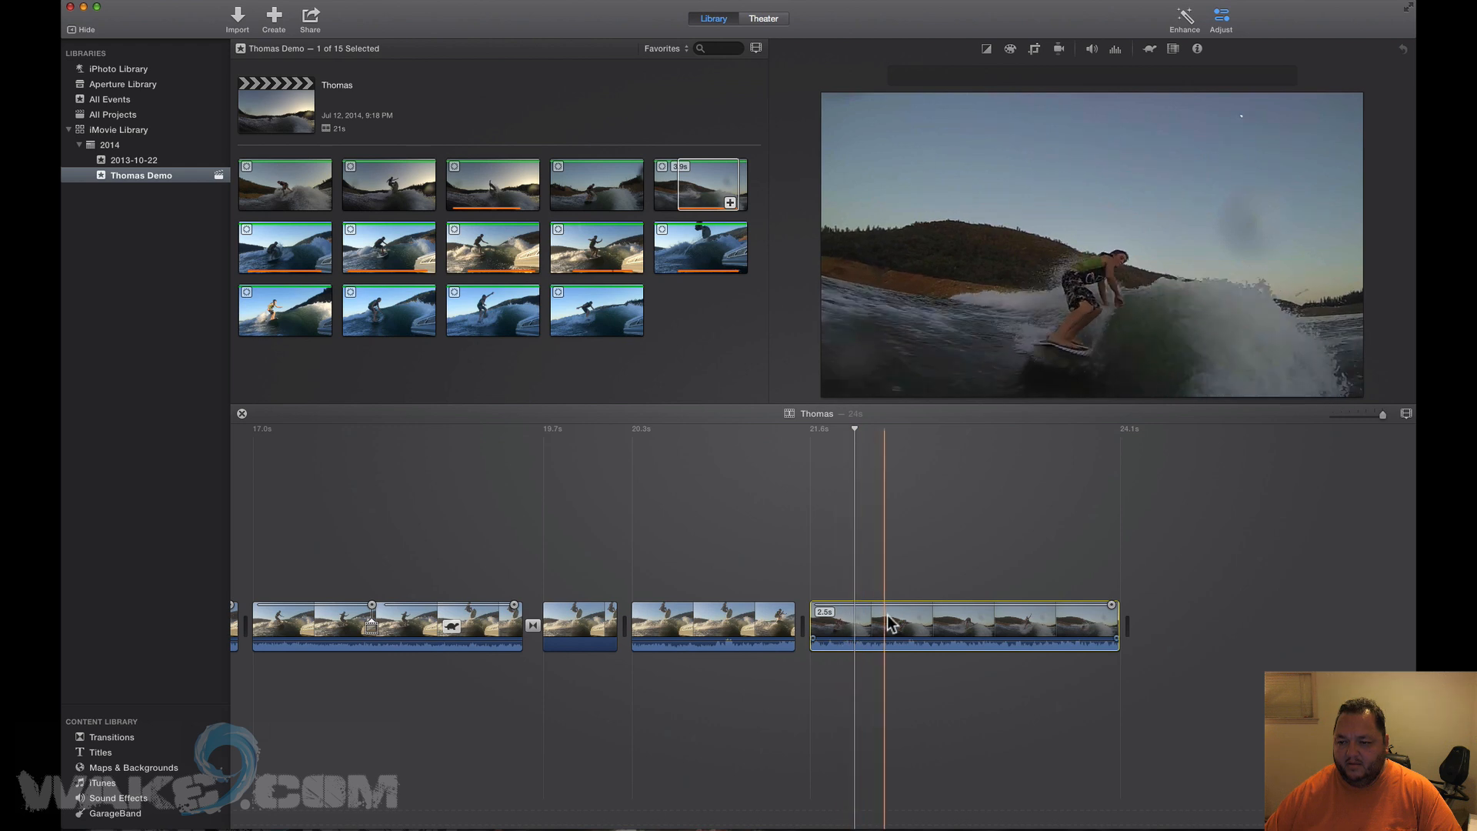
Mark a short range near the end of the last clip and slow it to 50%.
left_click(1008, 626)
left_click_drag(1014, 623, 1059, 624)
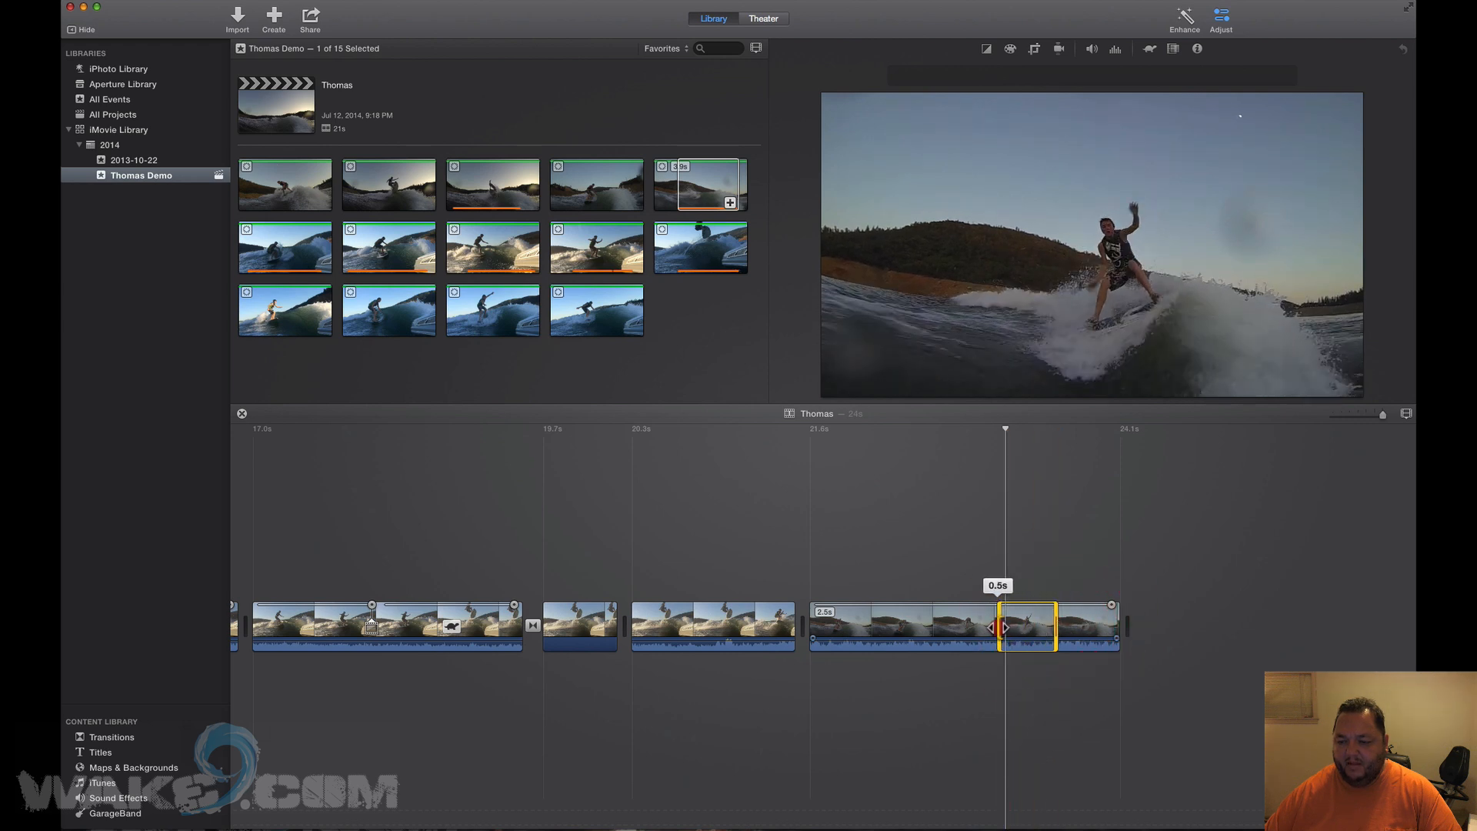
mouse_move(971, 366)
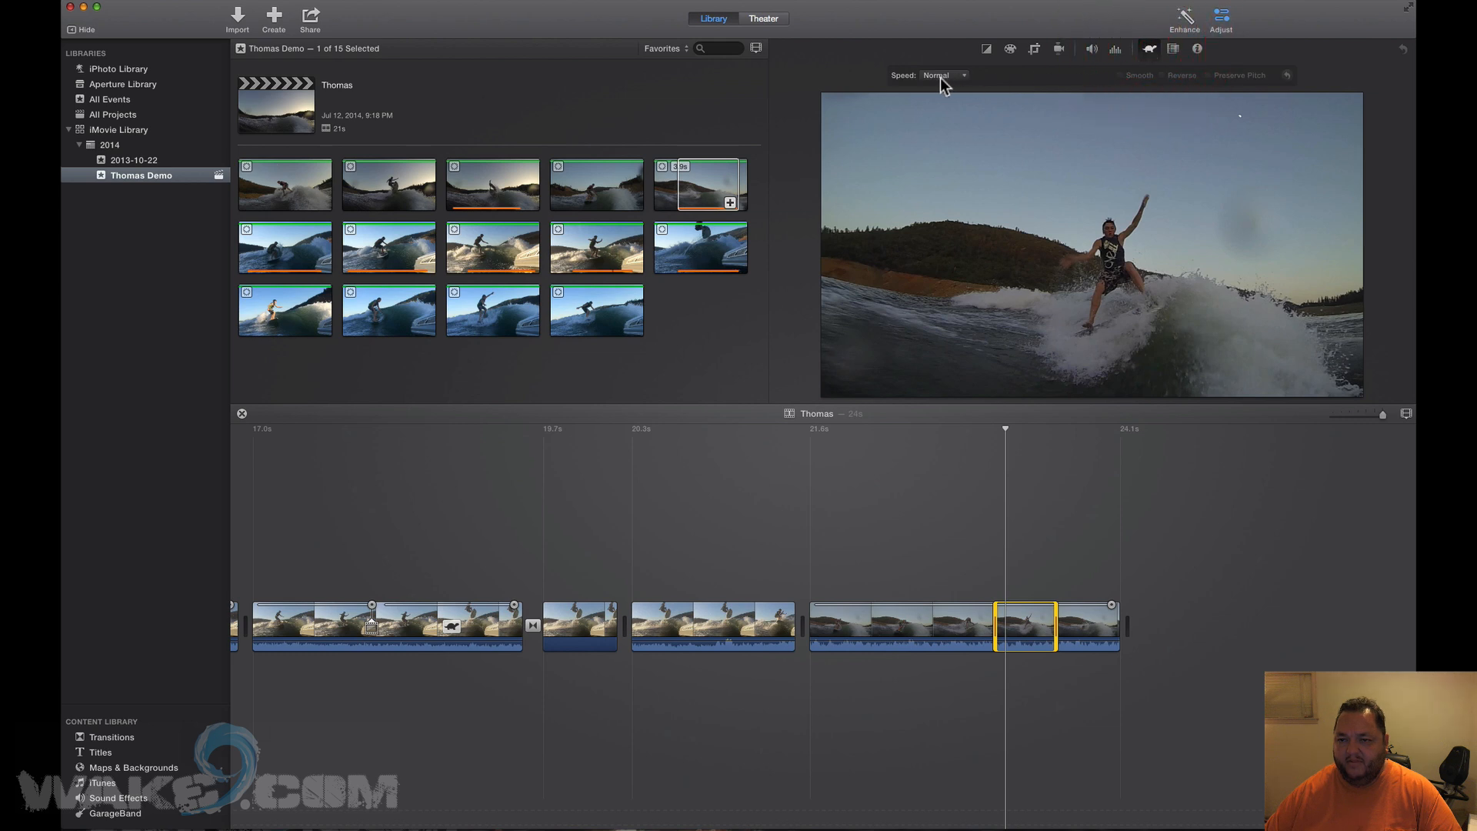
left_click(944, 100)
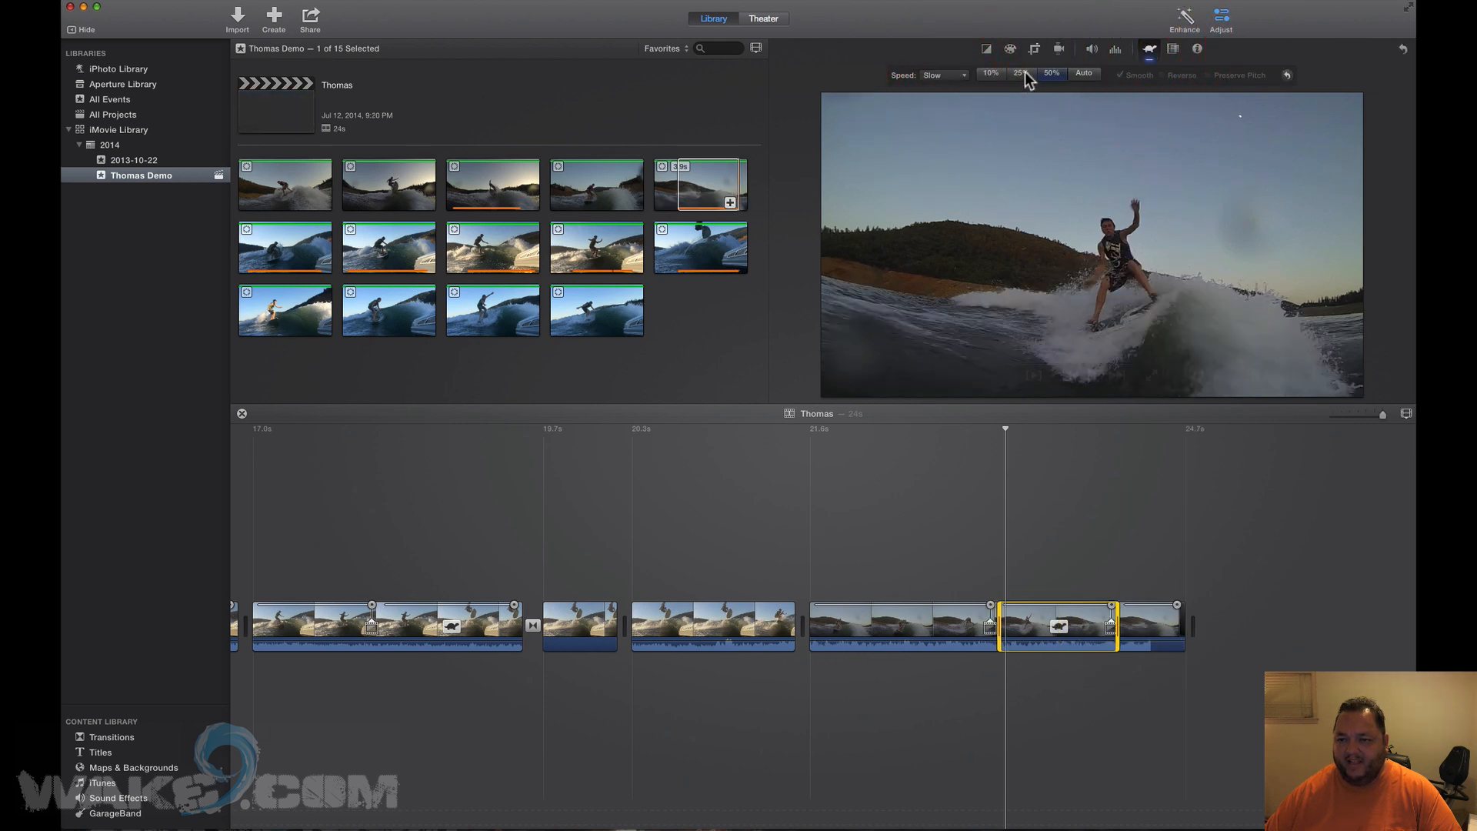
left_click(1050, 74)
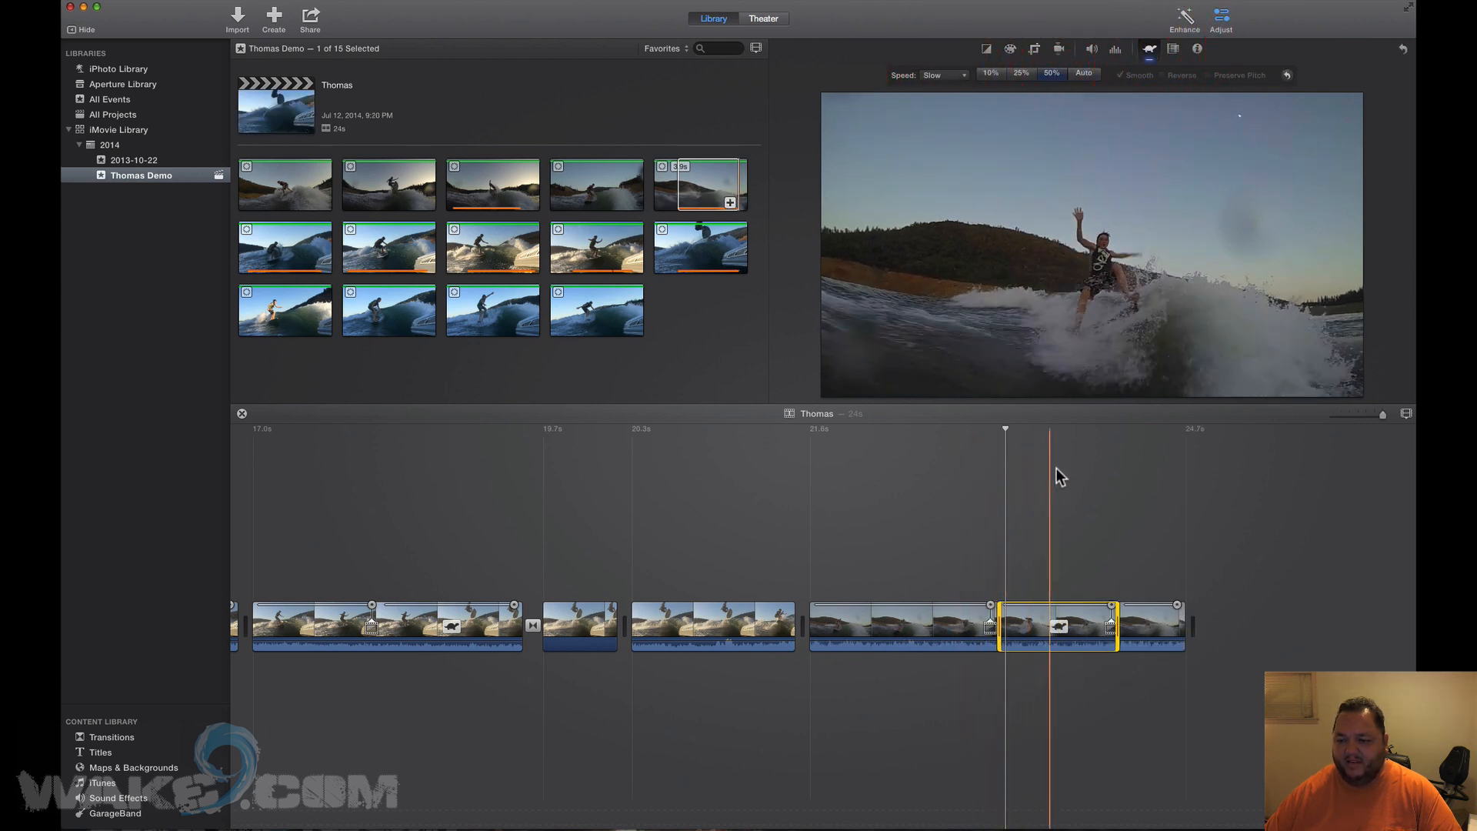
Preview the 50% slow-motion section, then select the fourth clip in the event browser.
key("space")
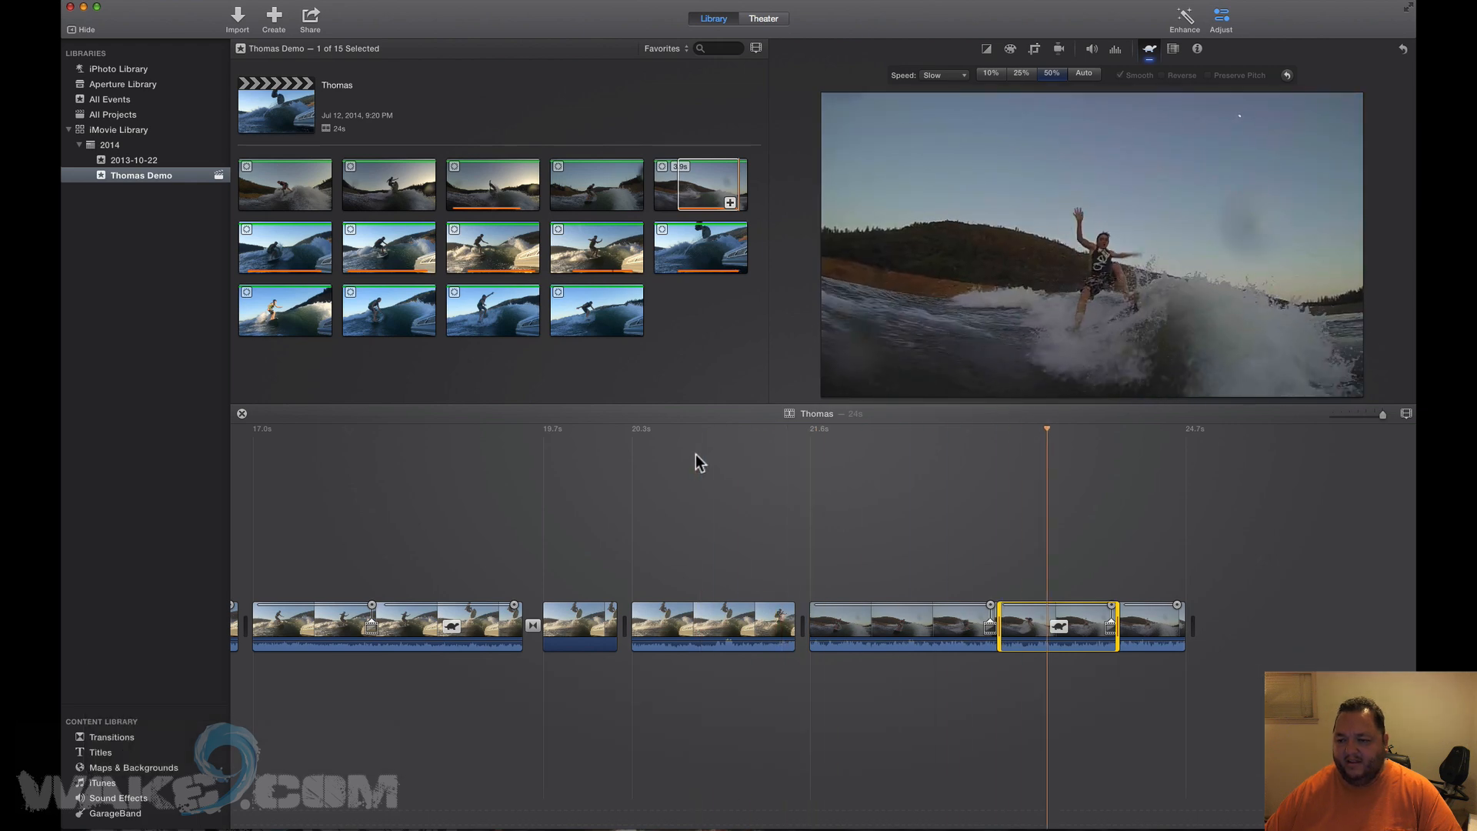
key("space")
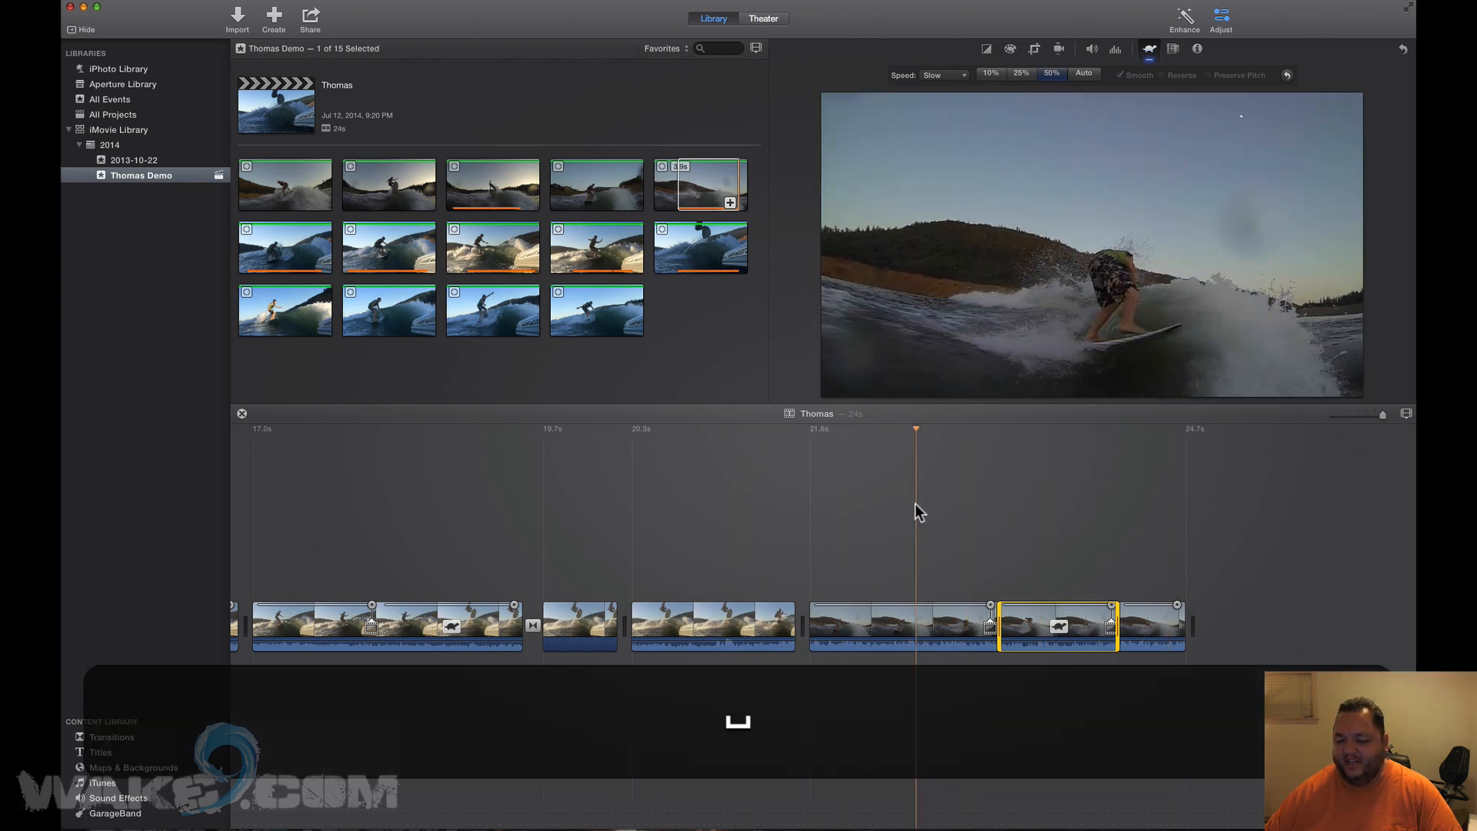
key("space")
key("space")
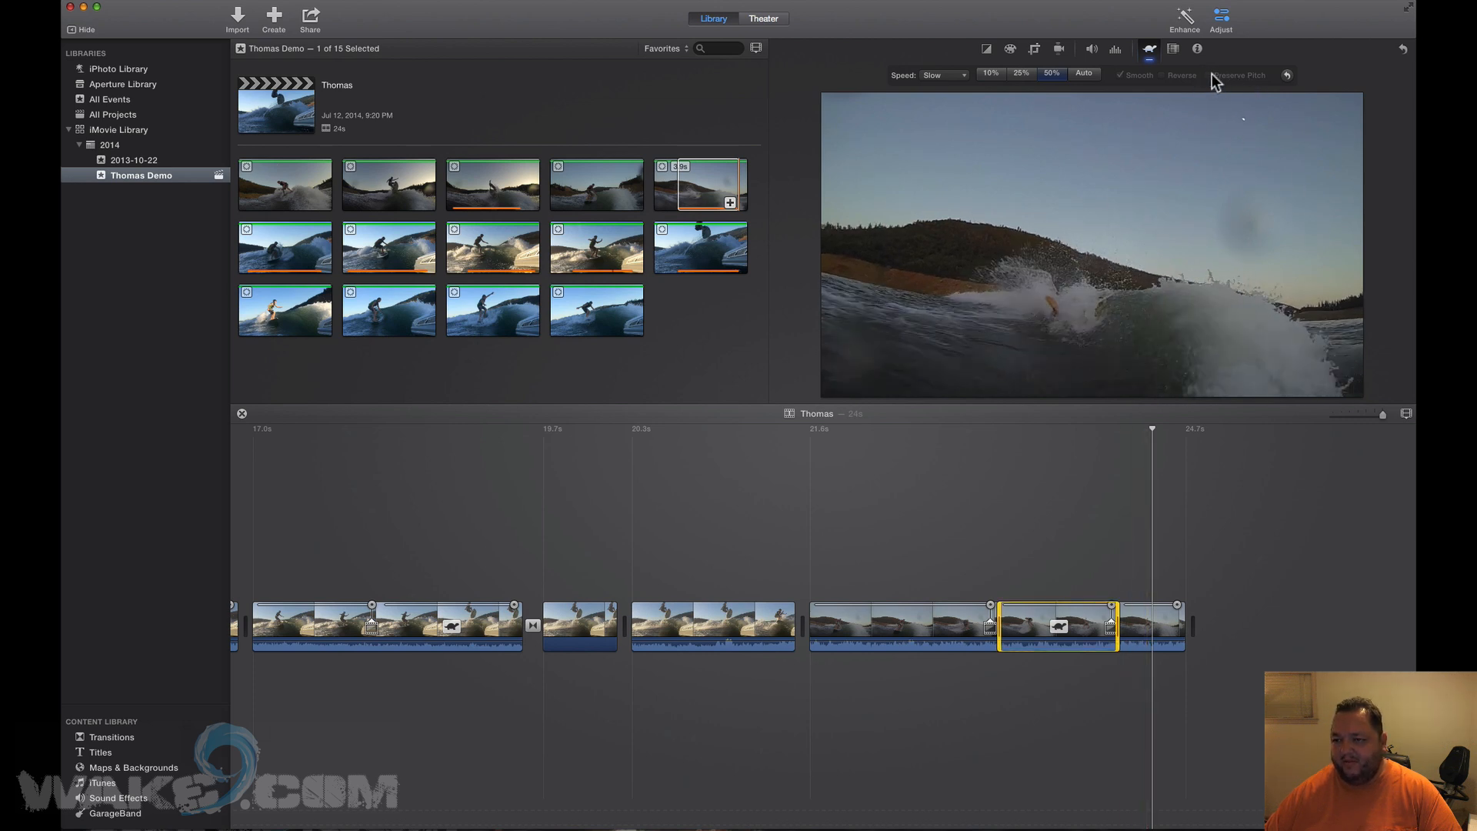
key("space")
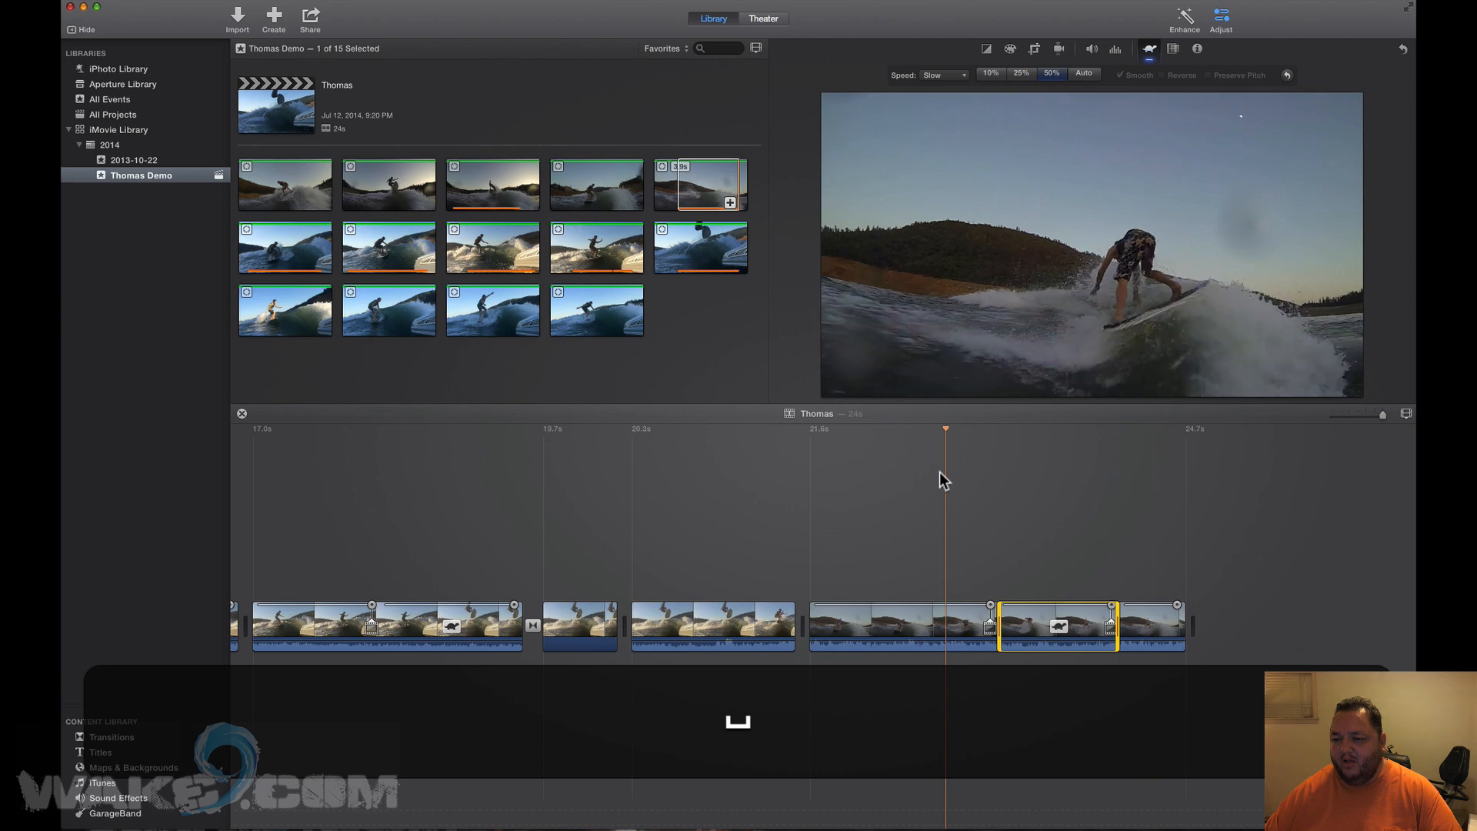
key("space")
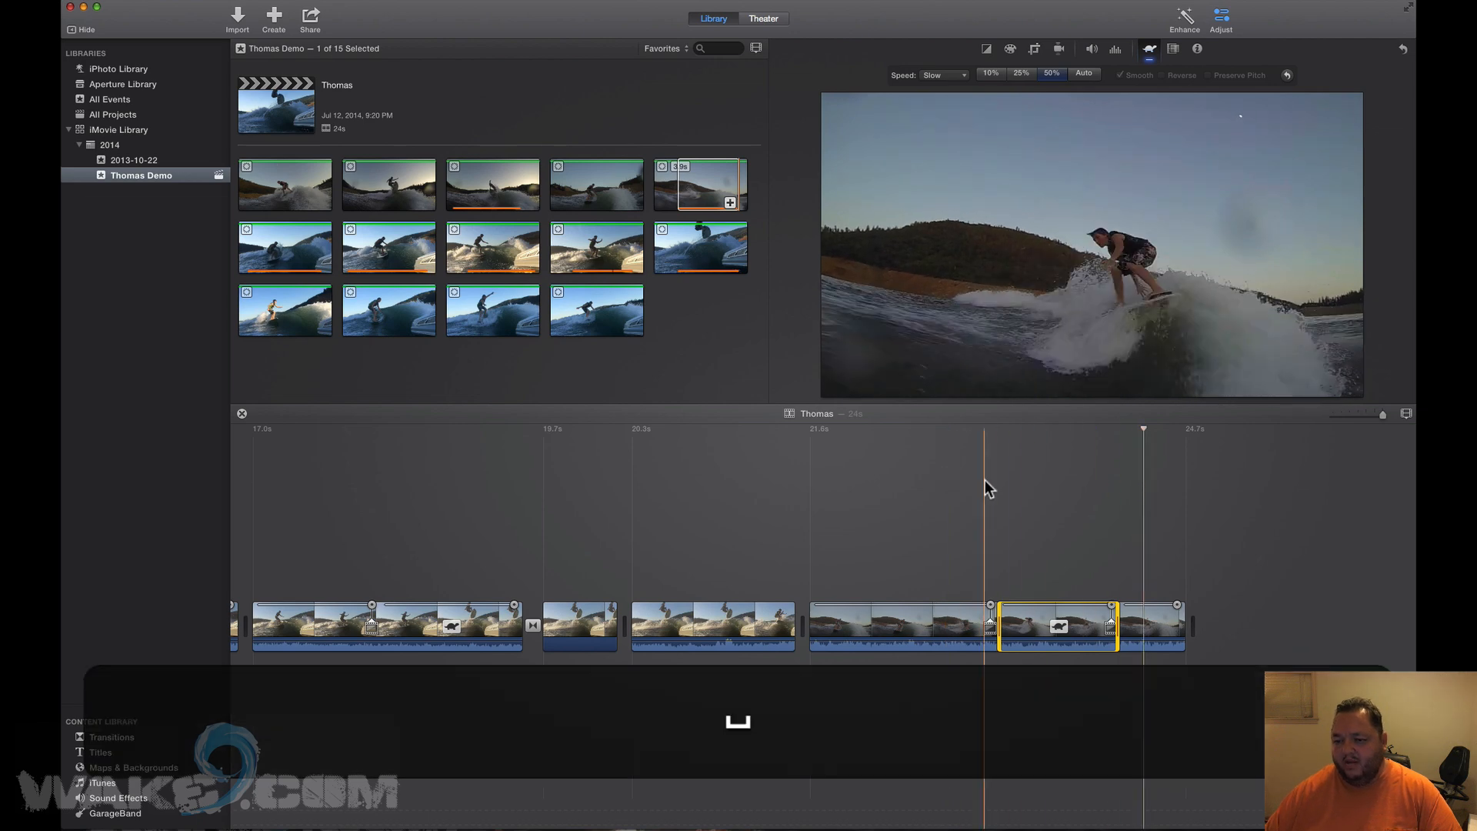
scroll(984, 480, "right", 2)
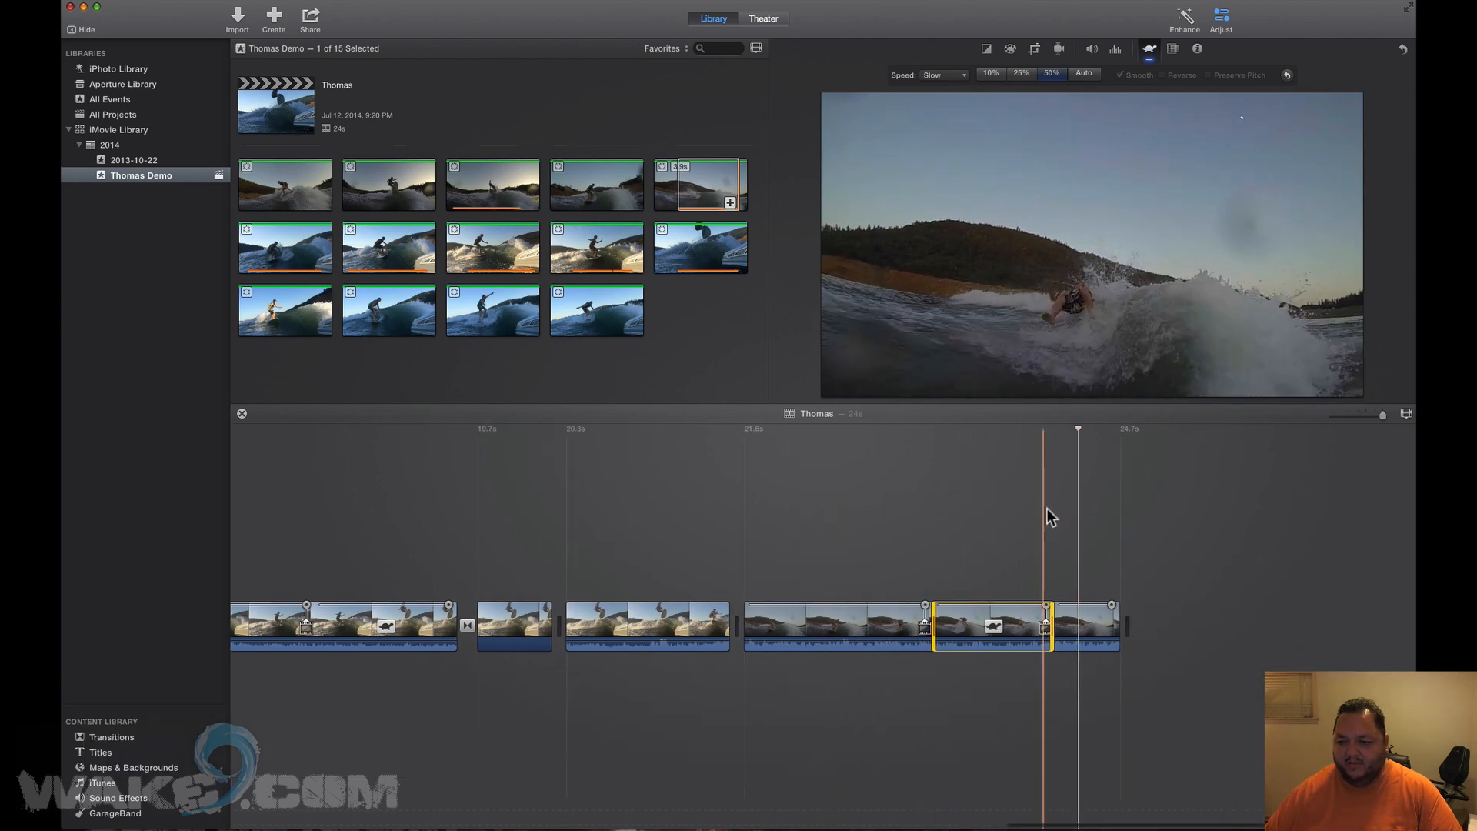
left_click(577, 176)
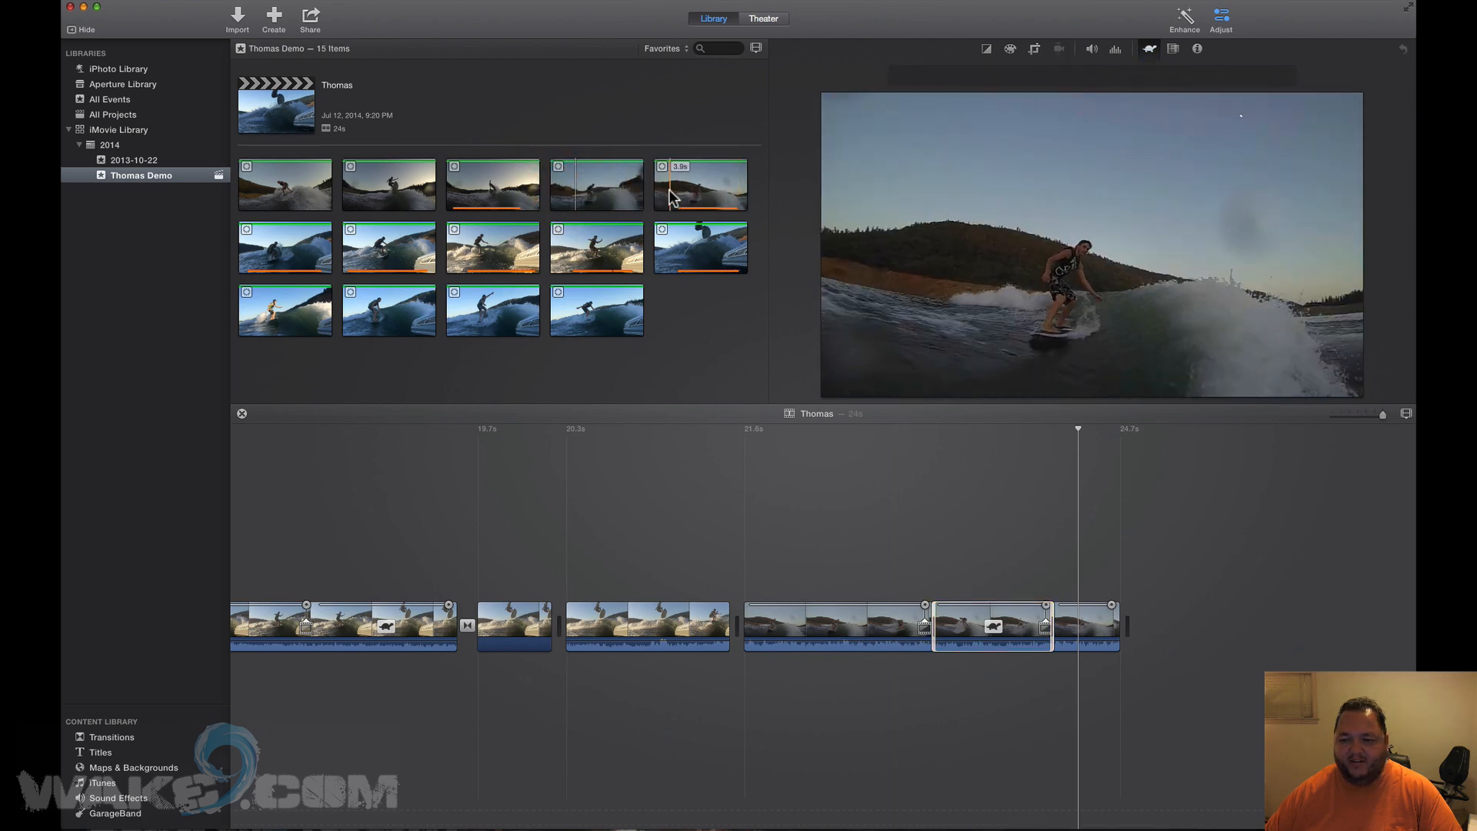
Append a 3.3s fourth top-row range and the third bottom-row range; mark 3.6s of the fourth bottom-row clip.
left_click_drag(579, 192, 635, 191)
key("e")
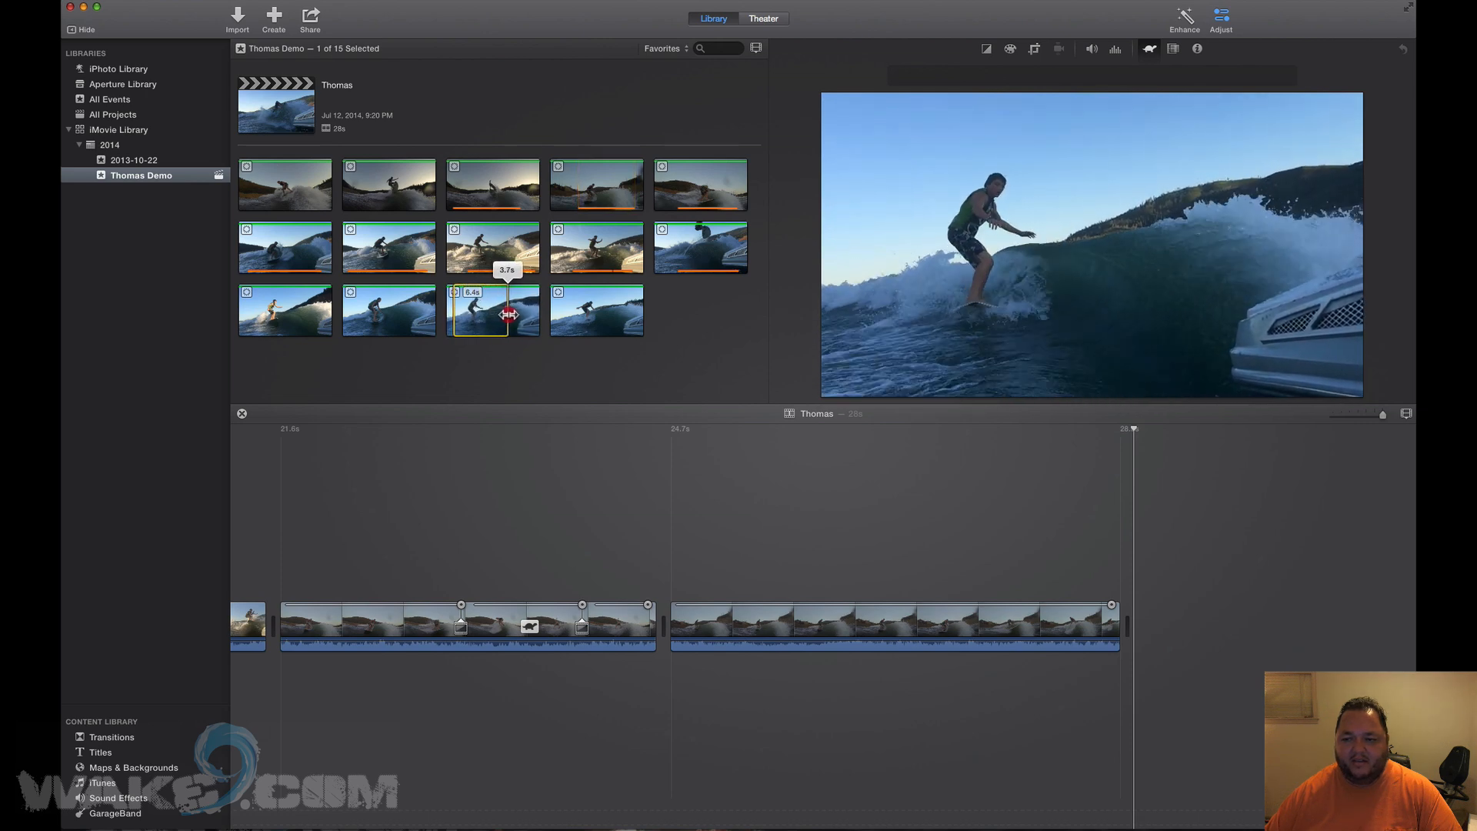
key("e")
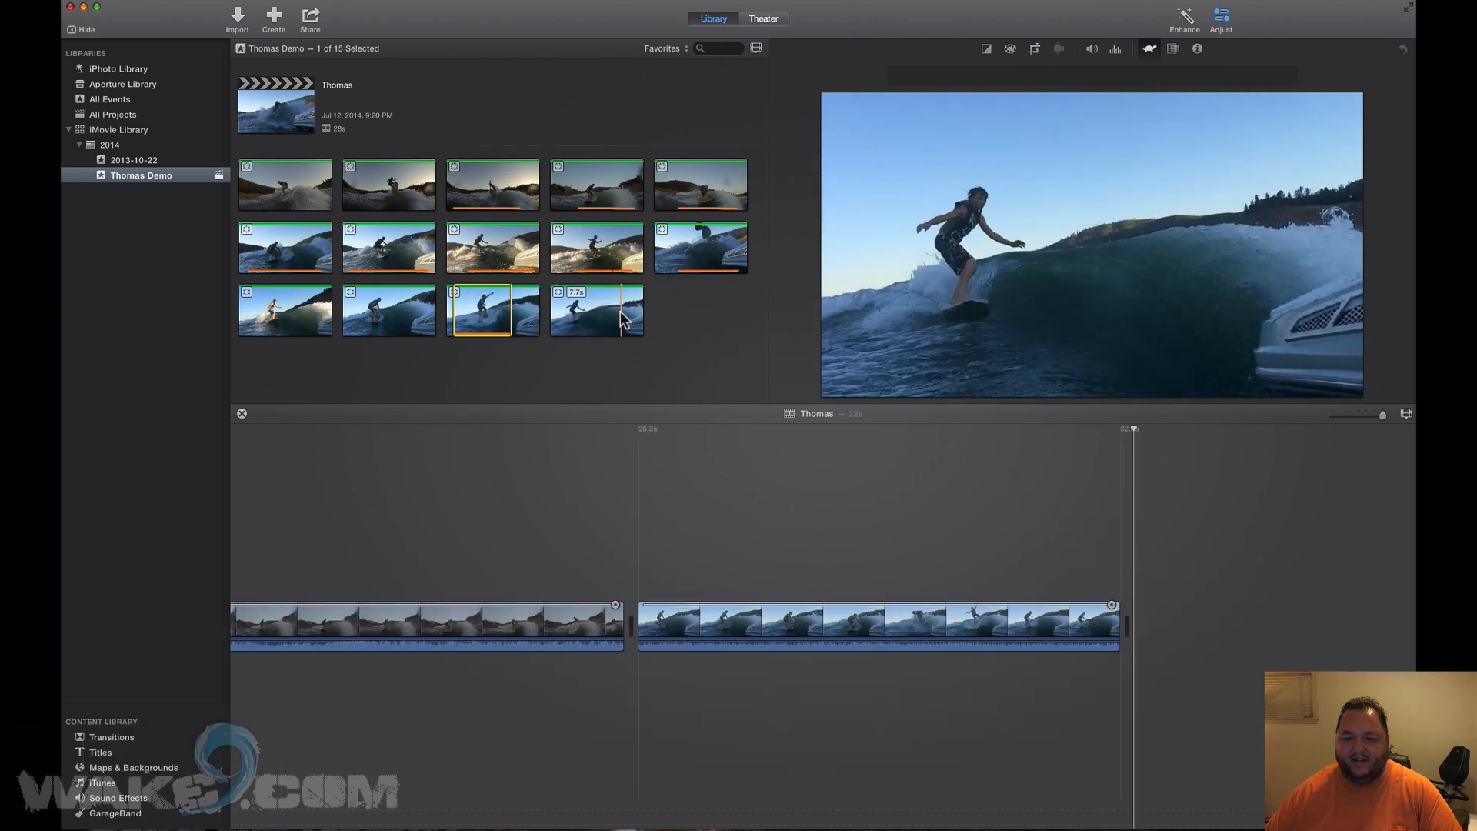
left_click_drag(621, 315, 636, 632)
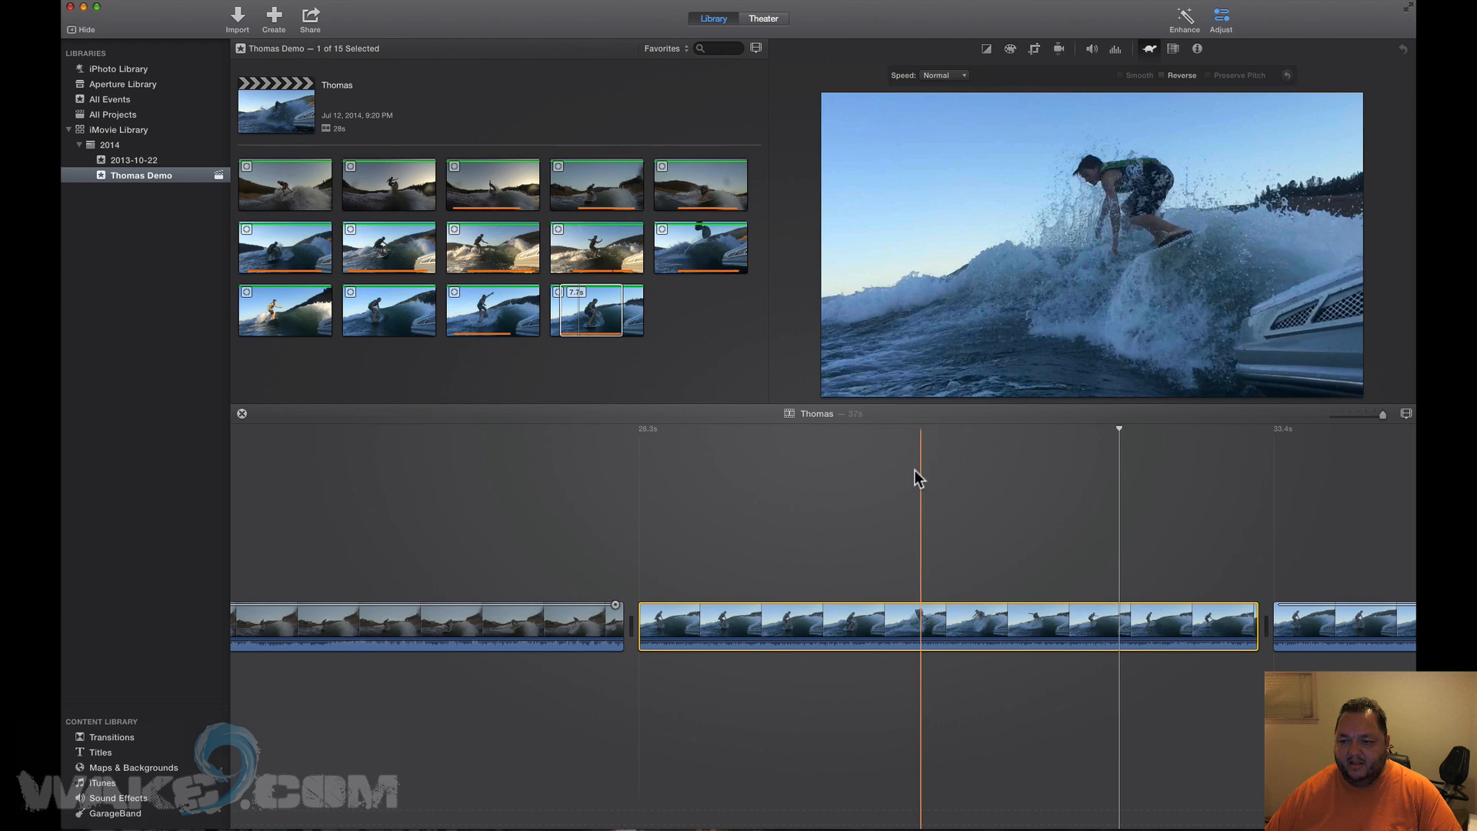
scroll(889, 459, "right", 2)
scroll(890, 459, "right", 5)
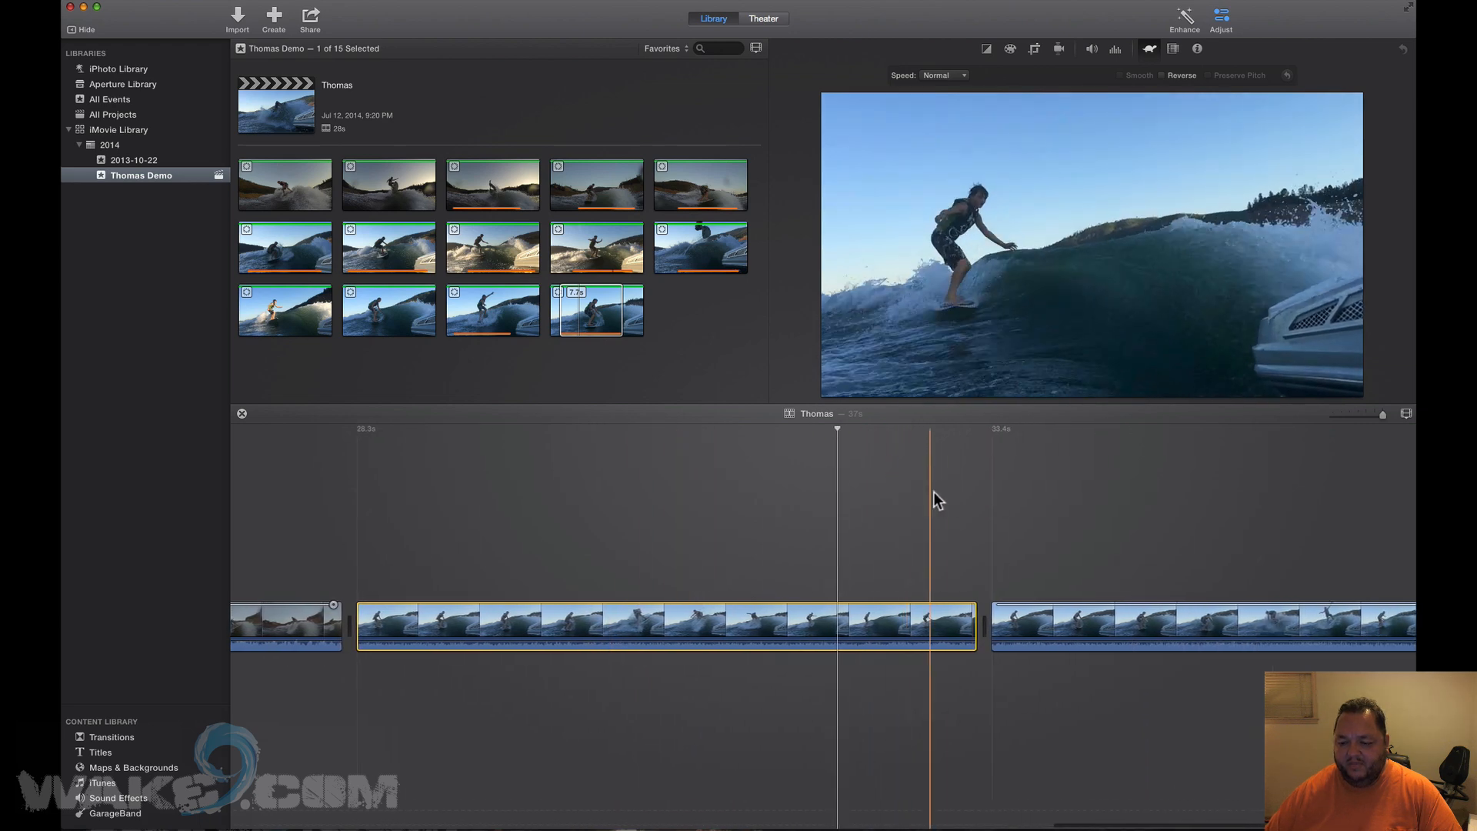
scroll(1193, 492, "right", 7)
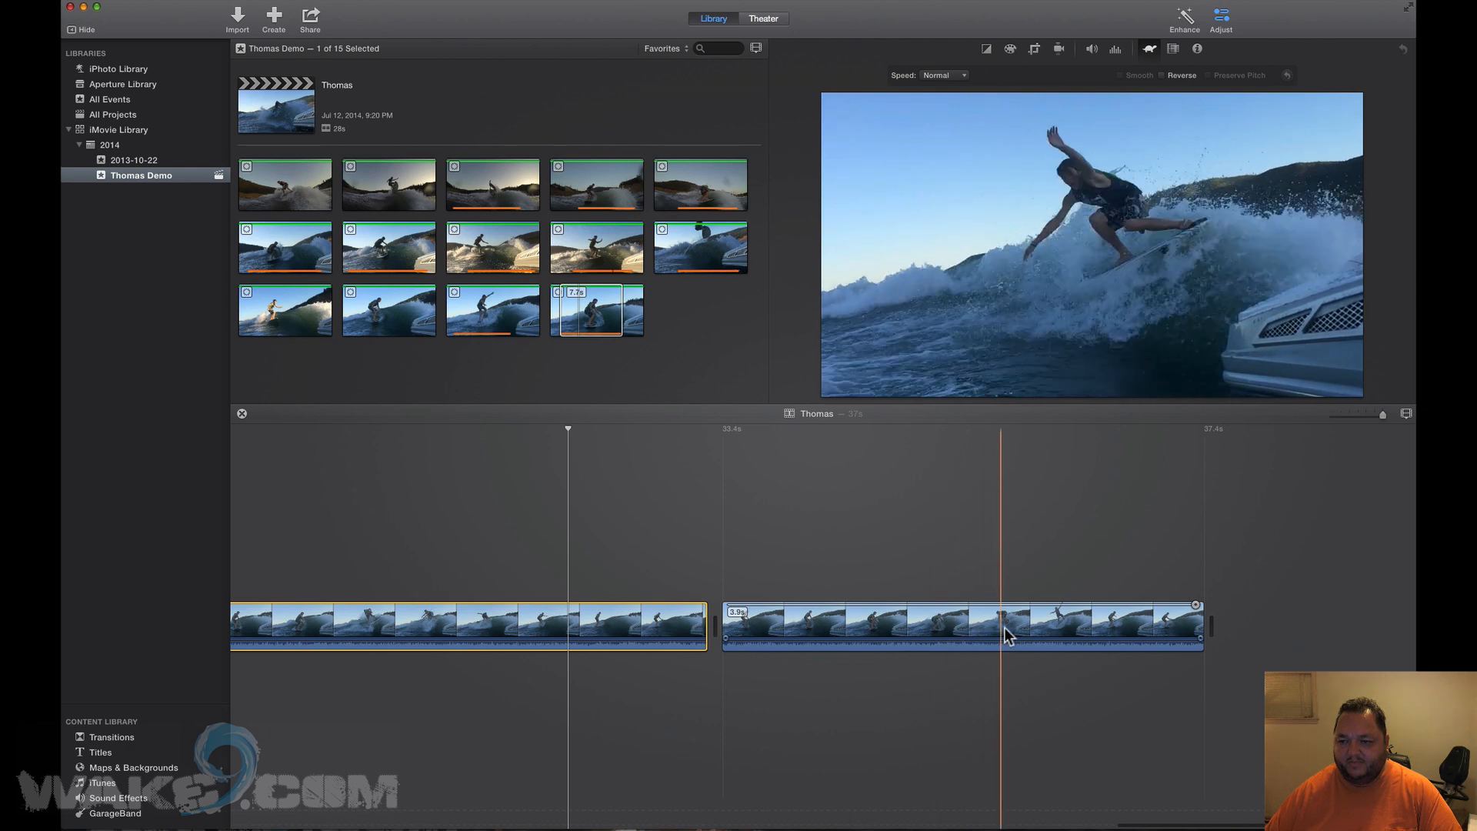
Mark a short range in the second timeline clip and set its speed to Slow 25%.
left_click(877, 627)
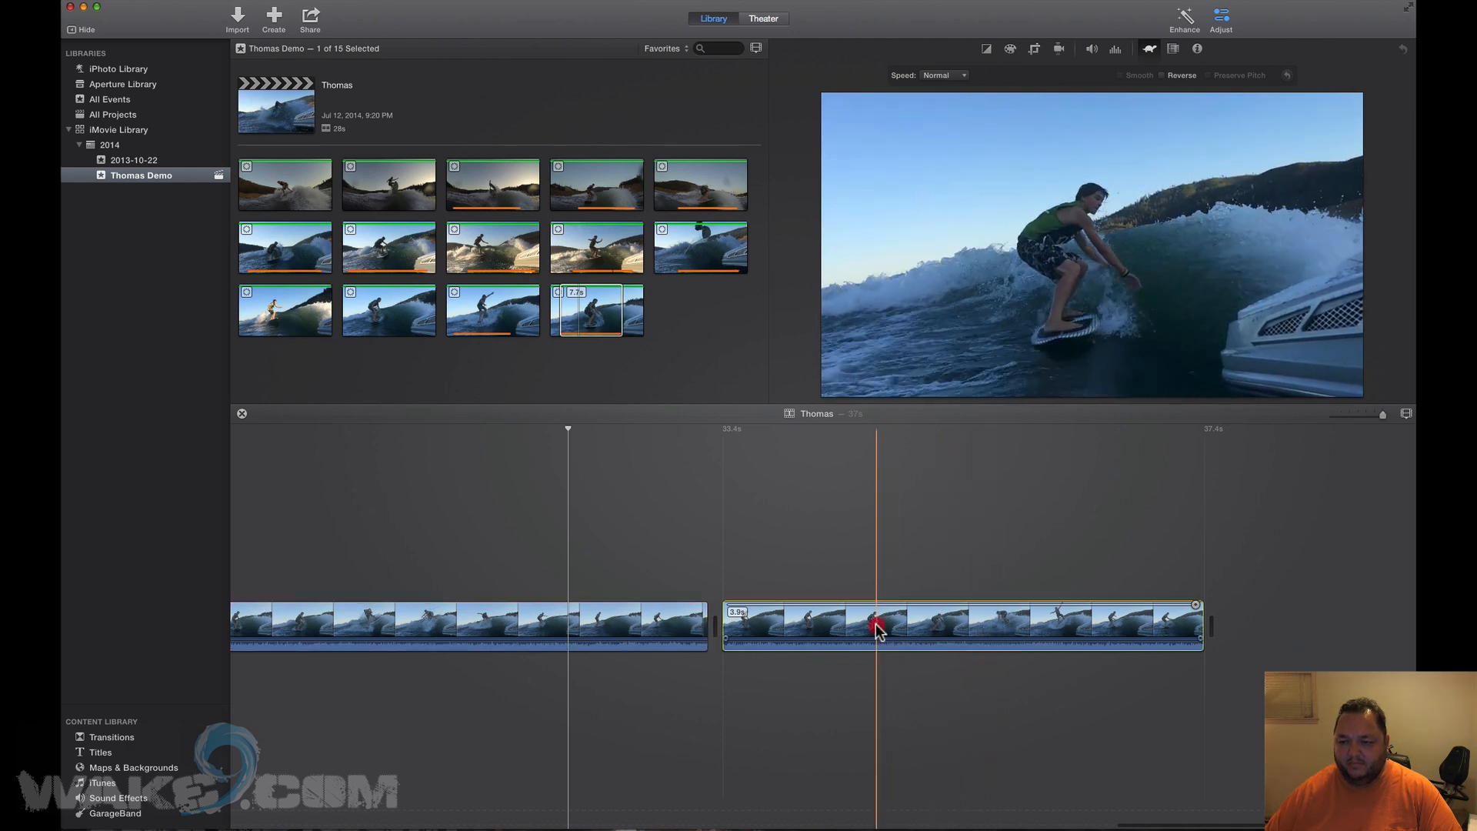
left_click_drag(878, 627, 1056, 633)
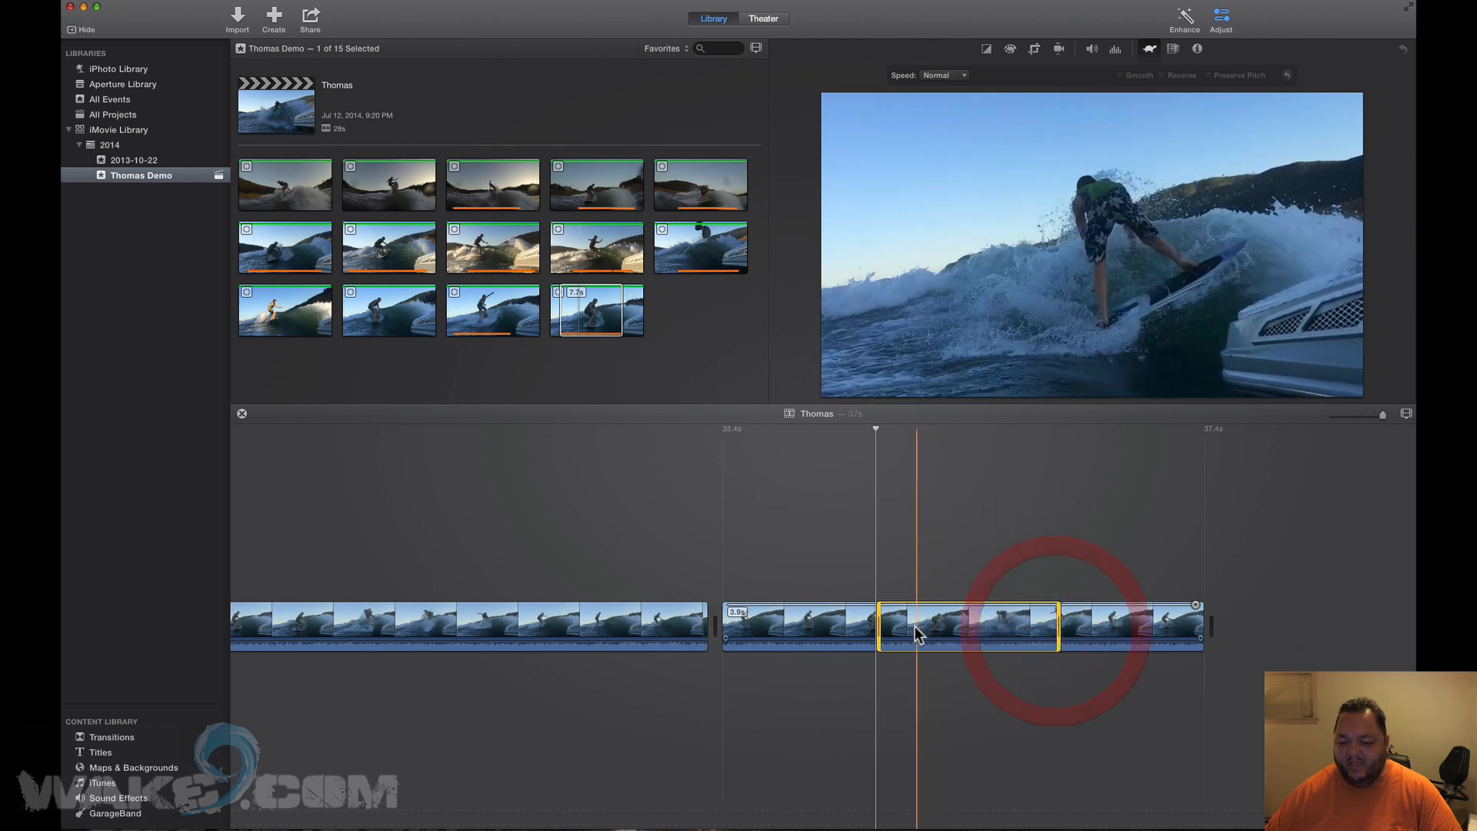
left_click_drag(883, 626, 889, 625)
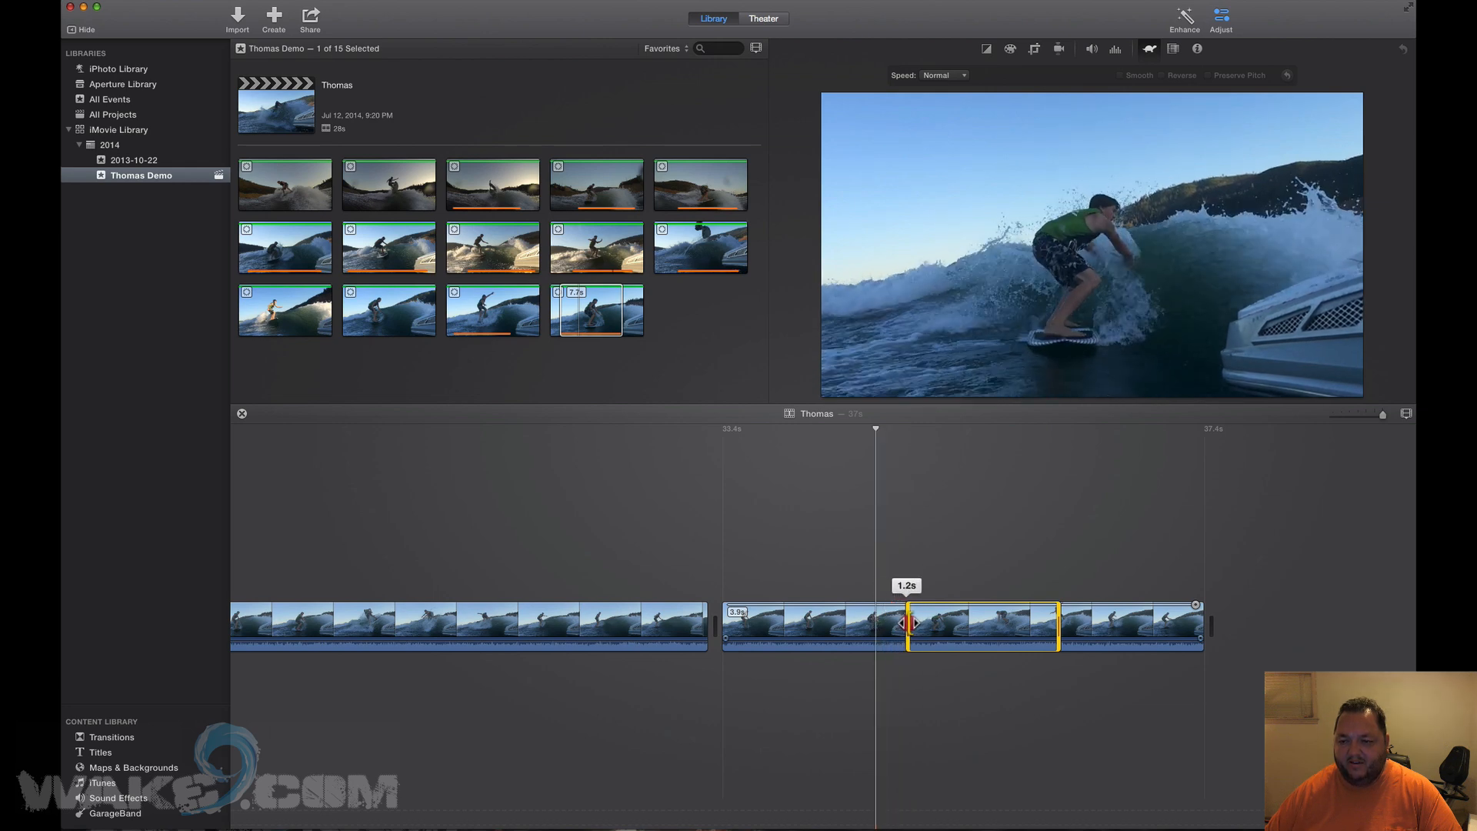
left_click_drag(920, 623, 915, 622)
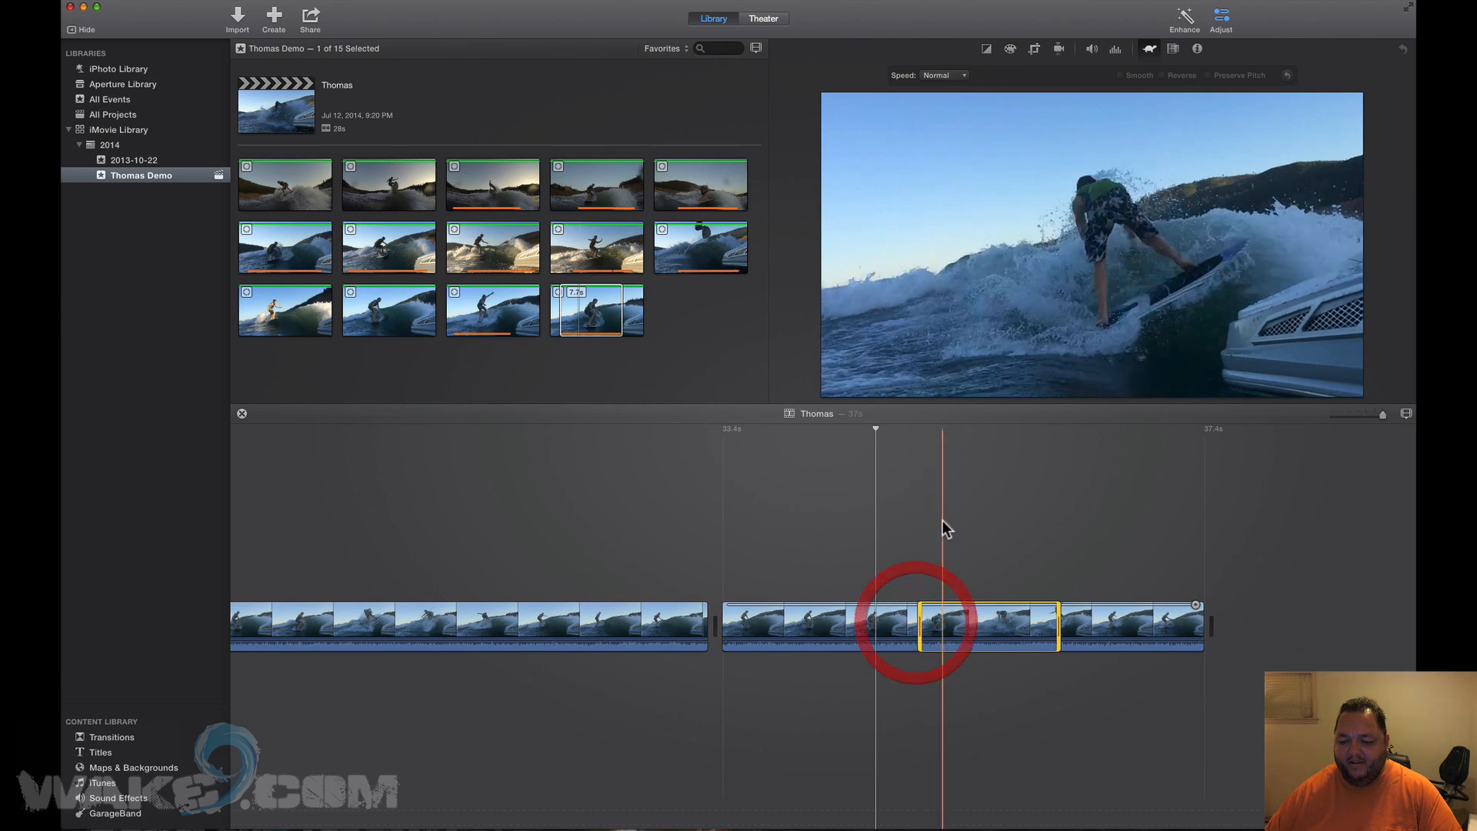
left_click(937, 75)
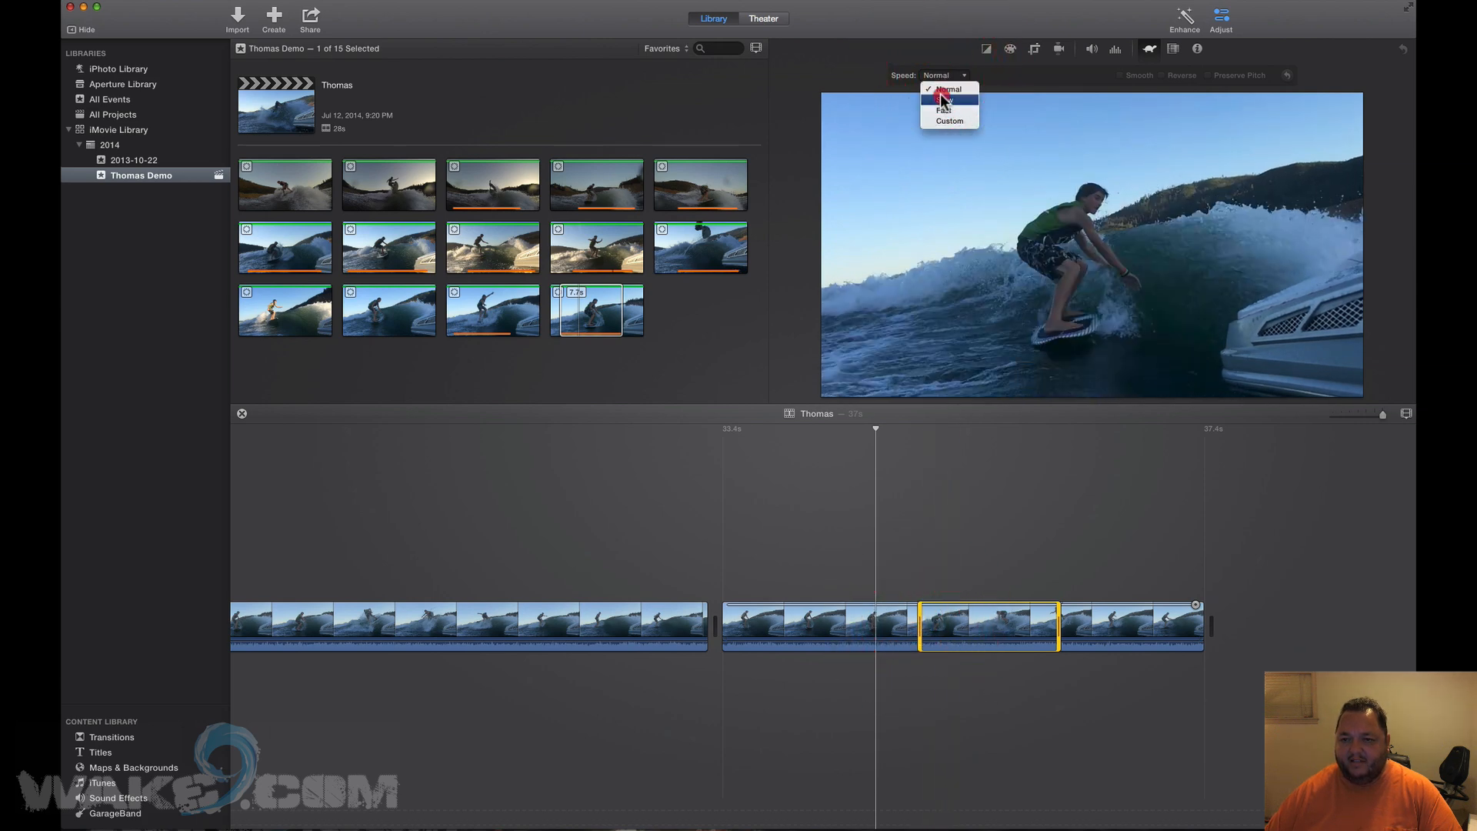
left_click(943, 97)
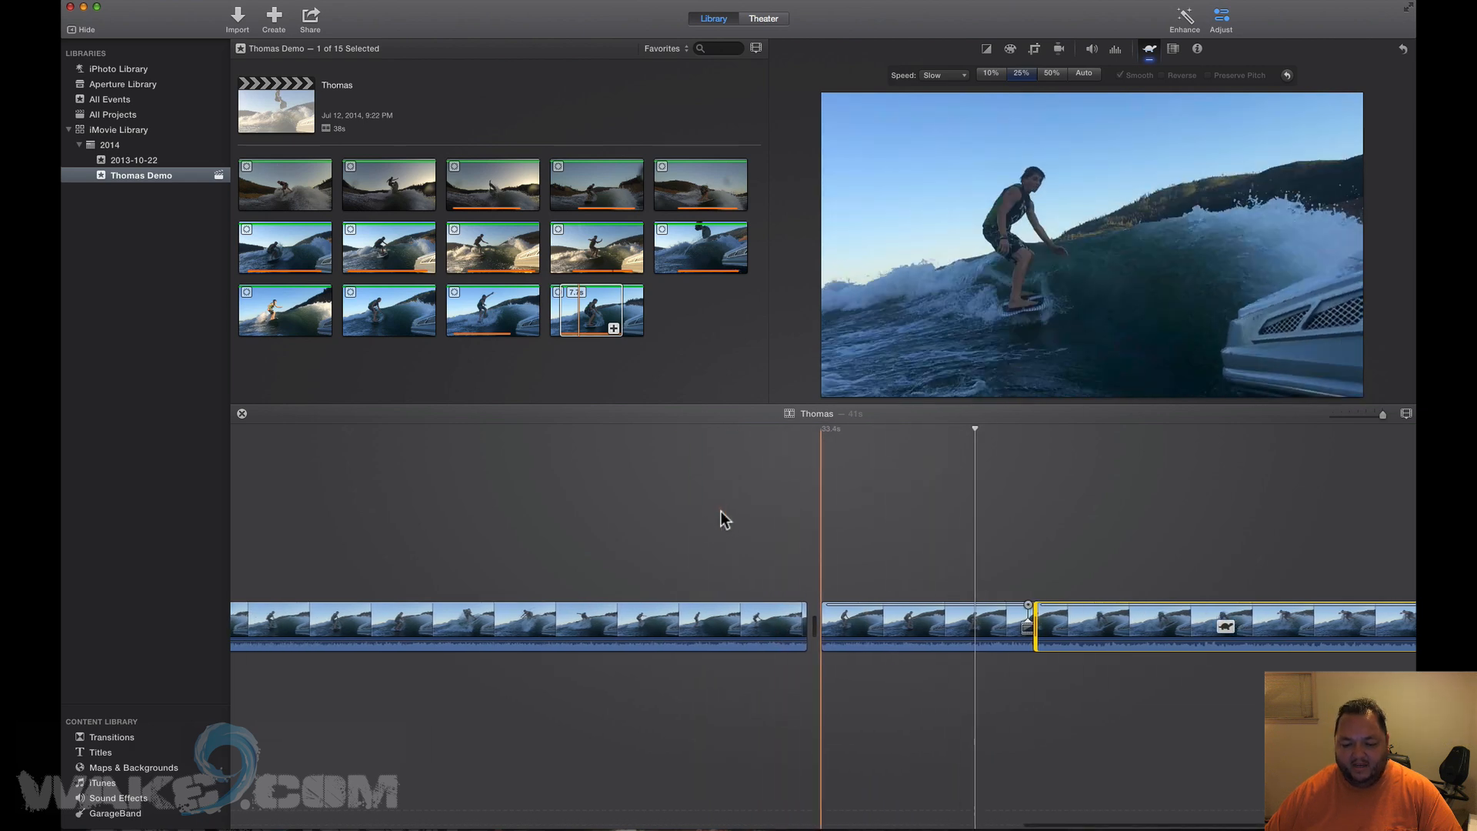
key("space")
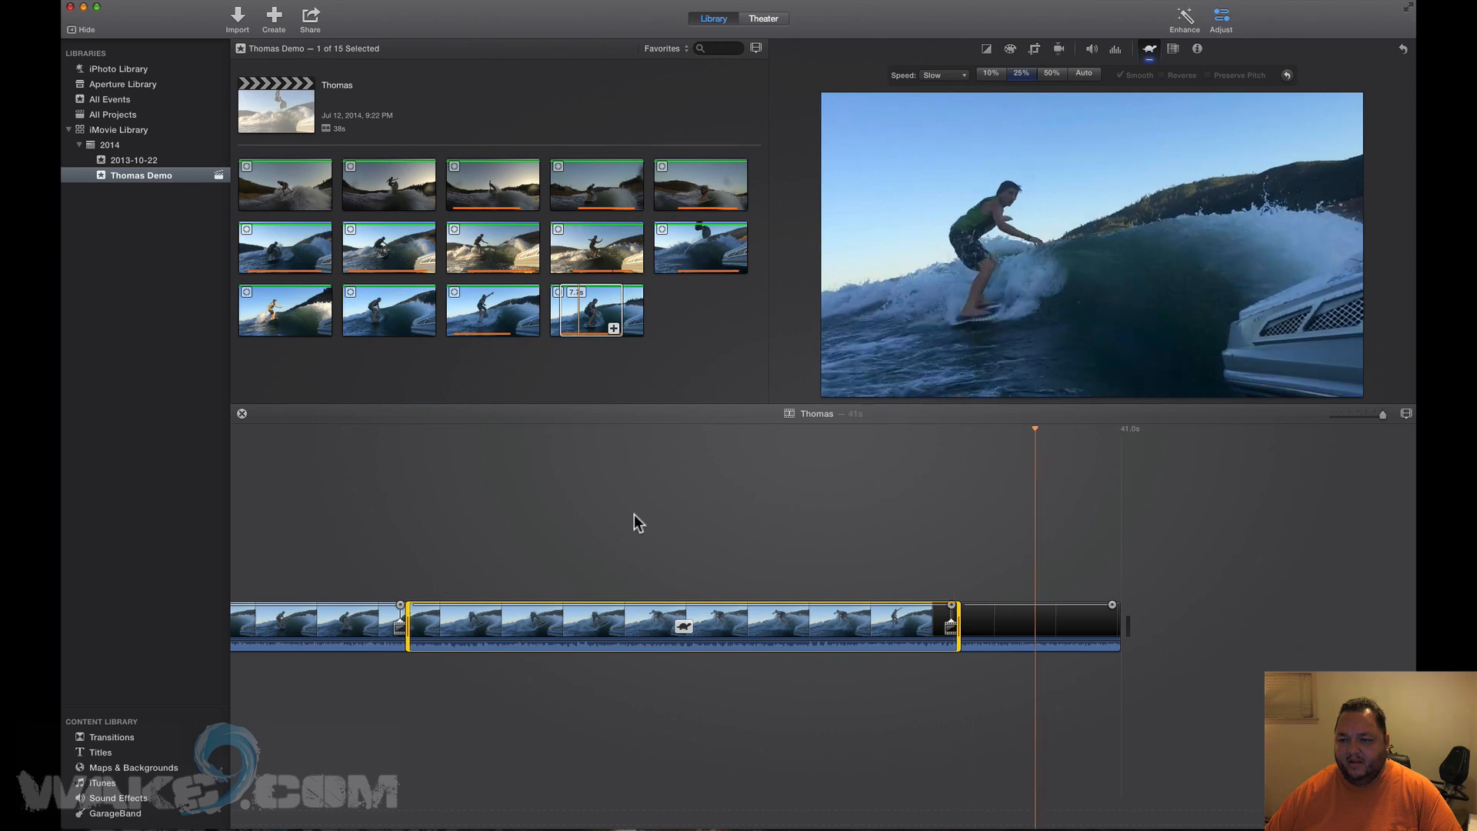
key("space")
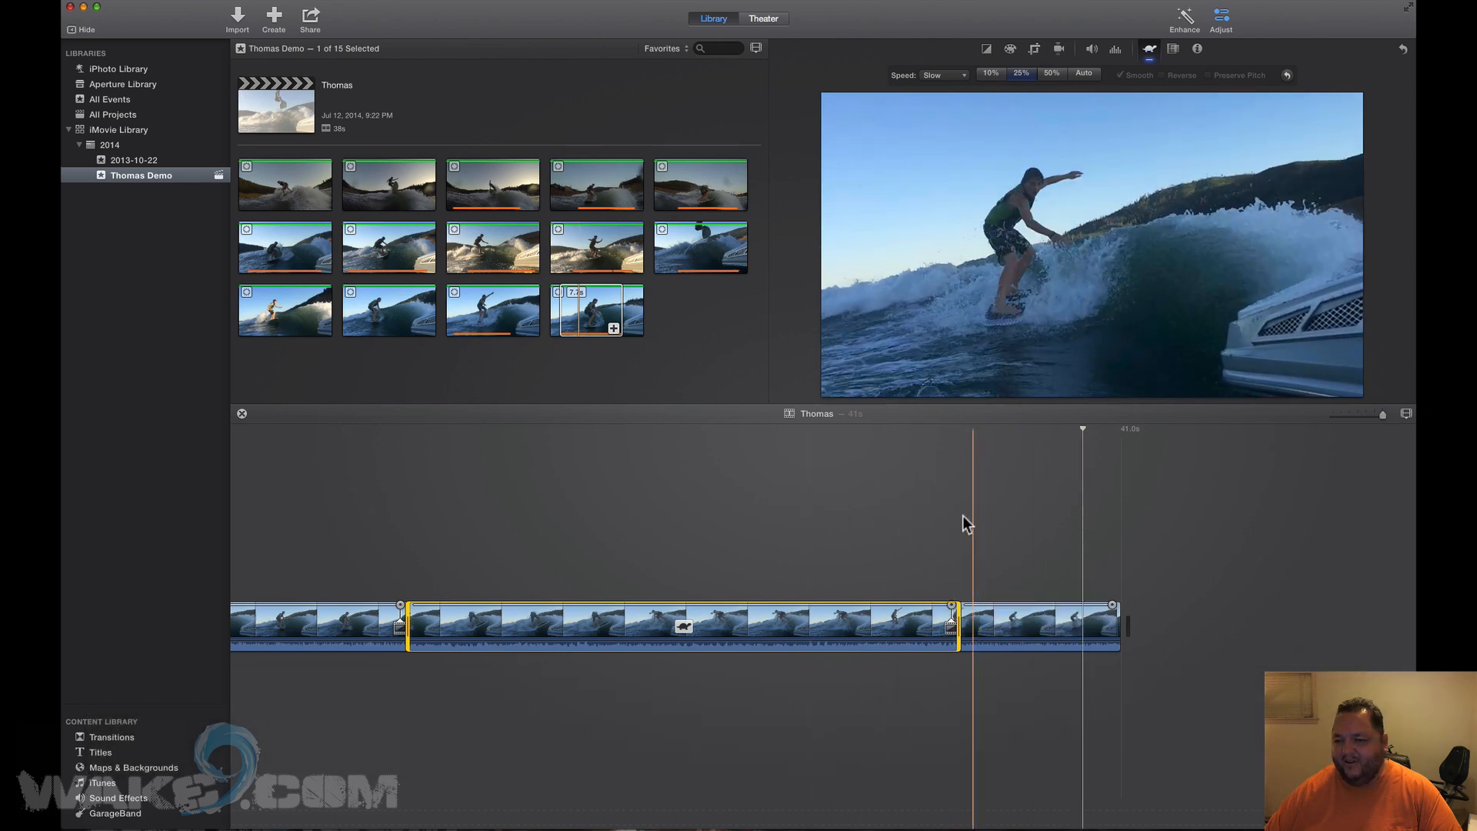
key("space")
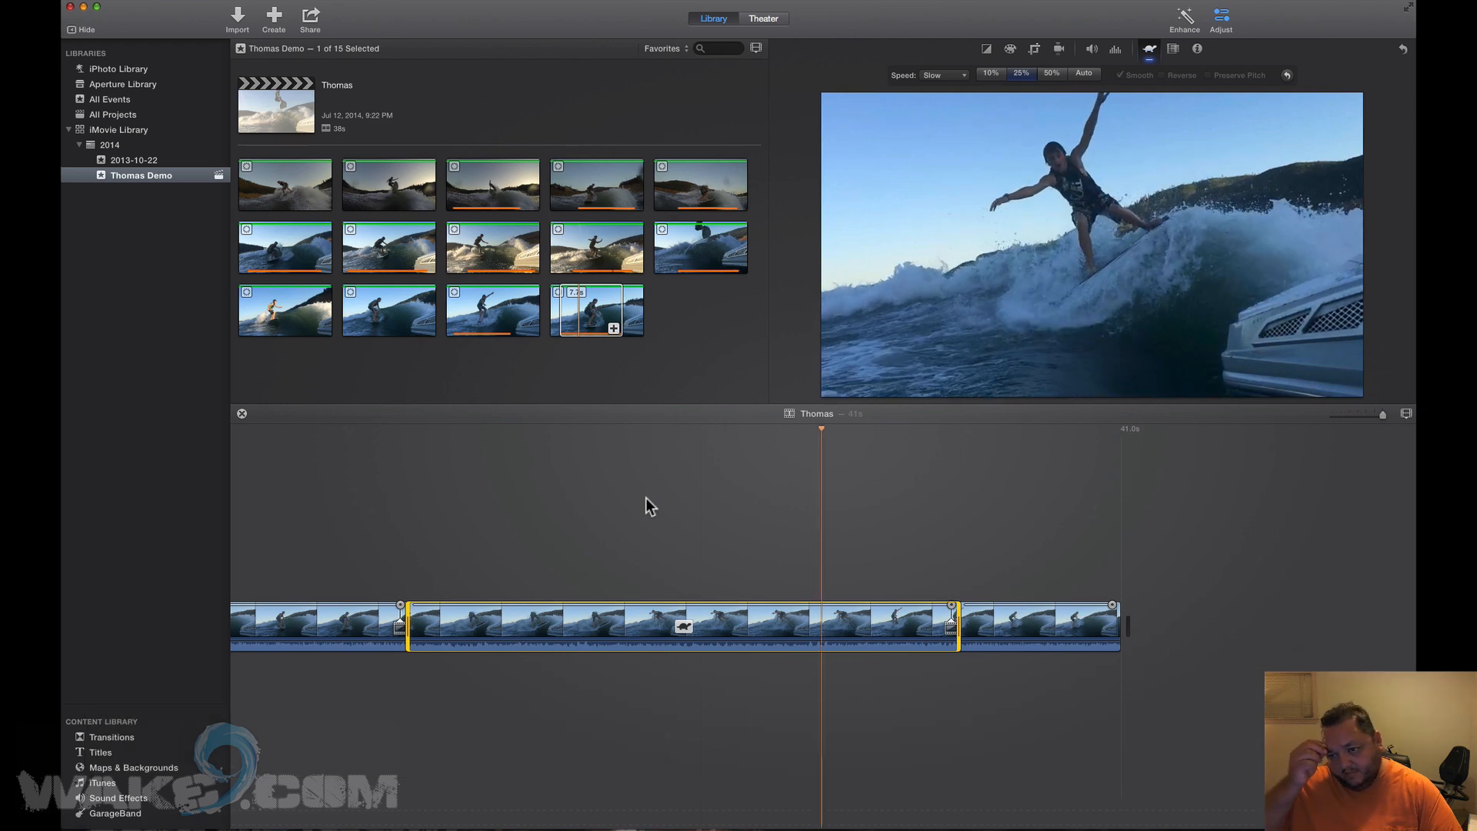
key("space")
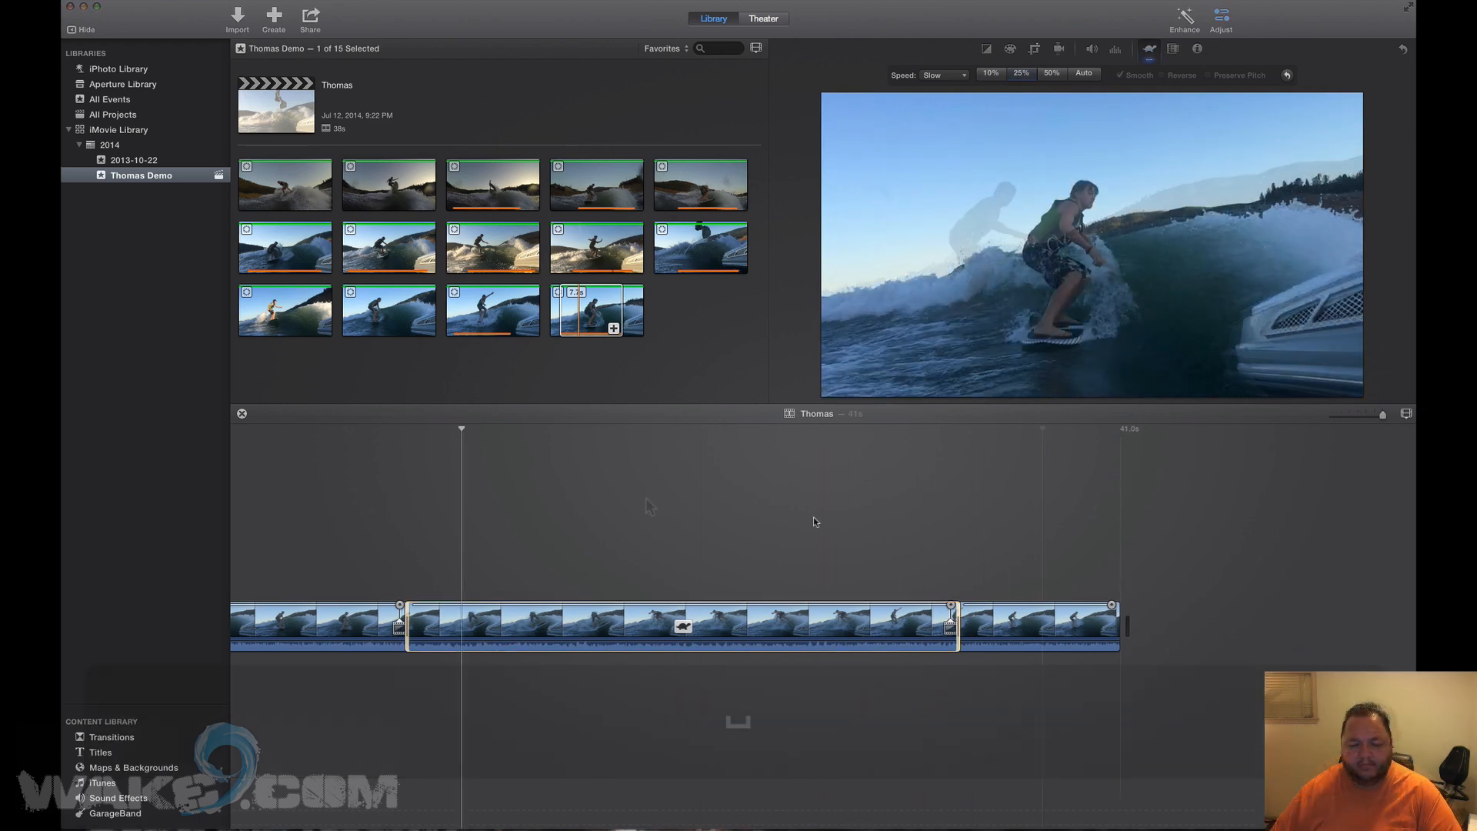
scroll(846, 522, "left", 5)
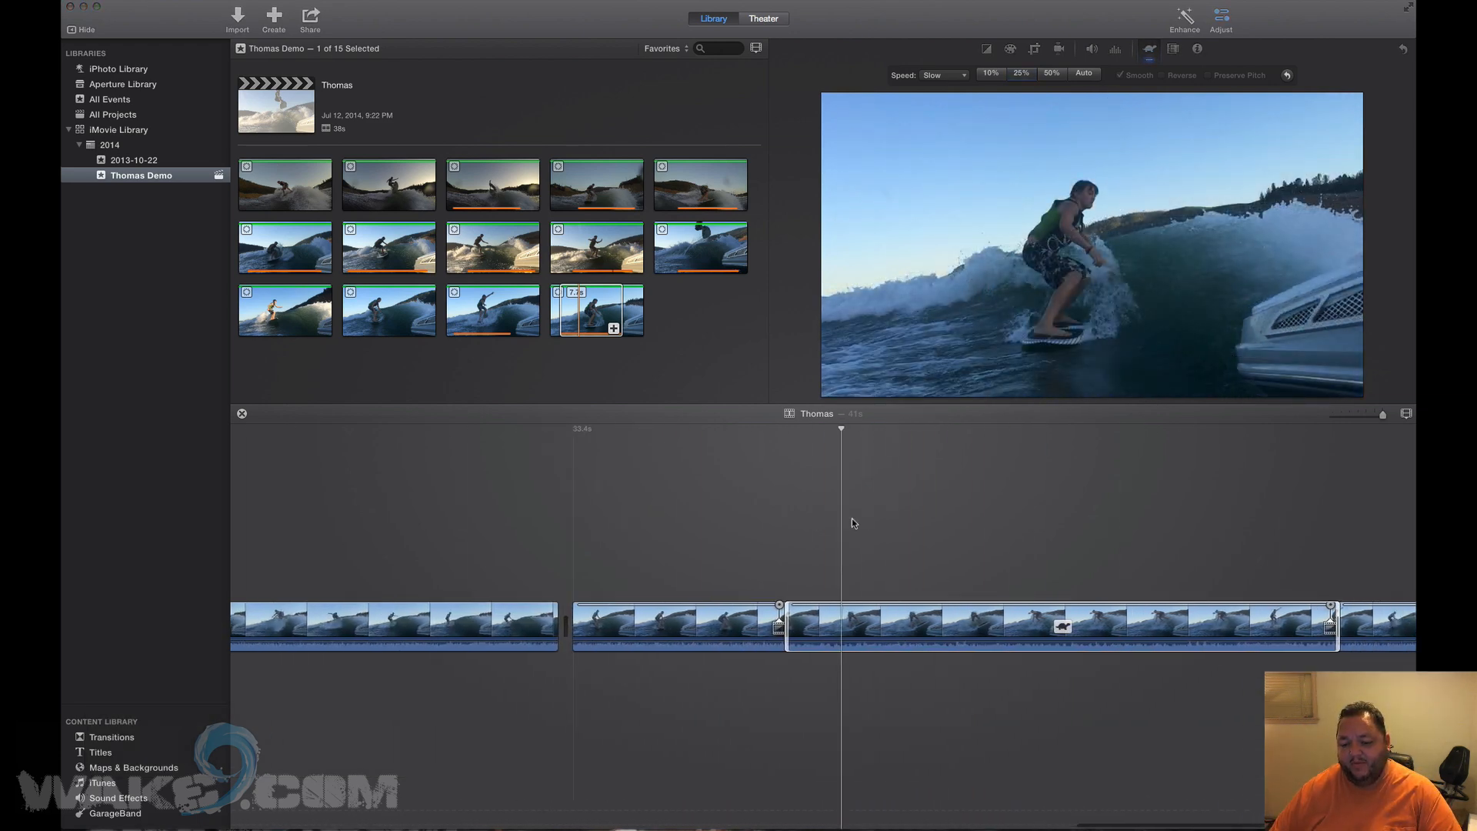
scroll(852, 522, "right", 3)
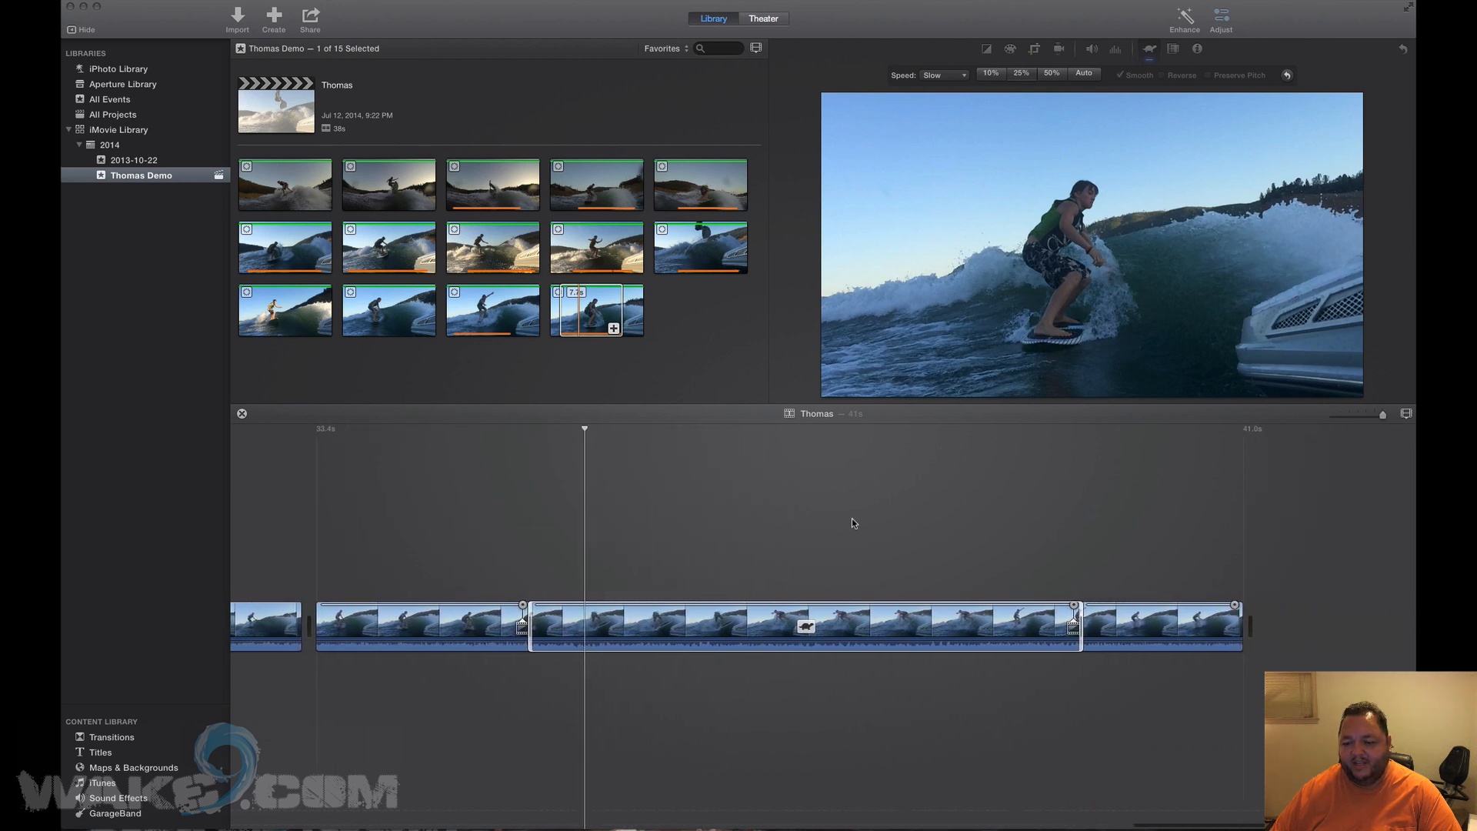
scroll(838, 531, "left", 7)
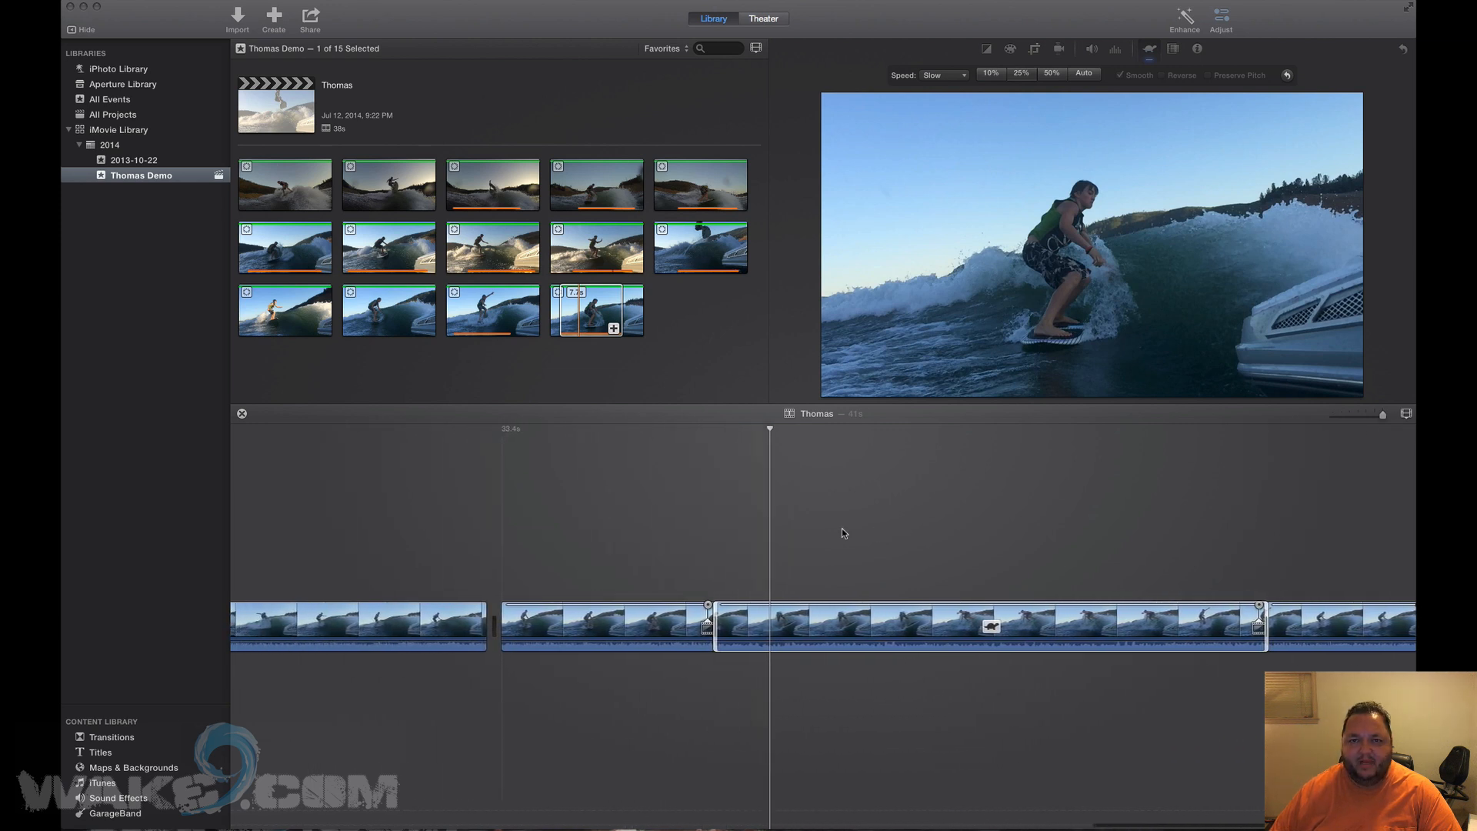
left_click(623, 532)
key("space")
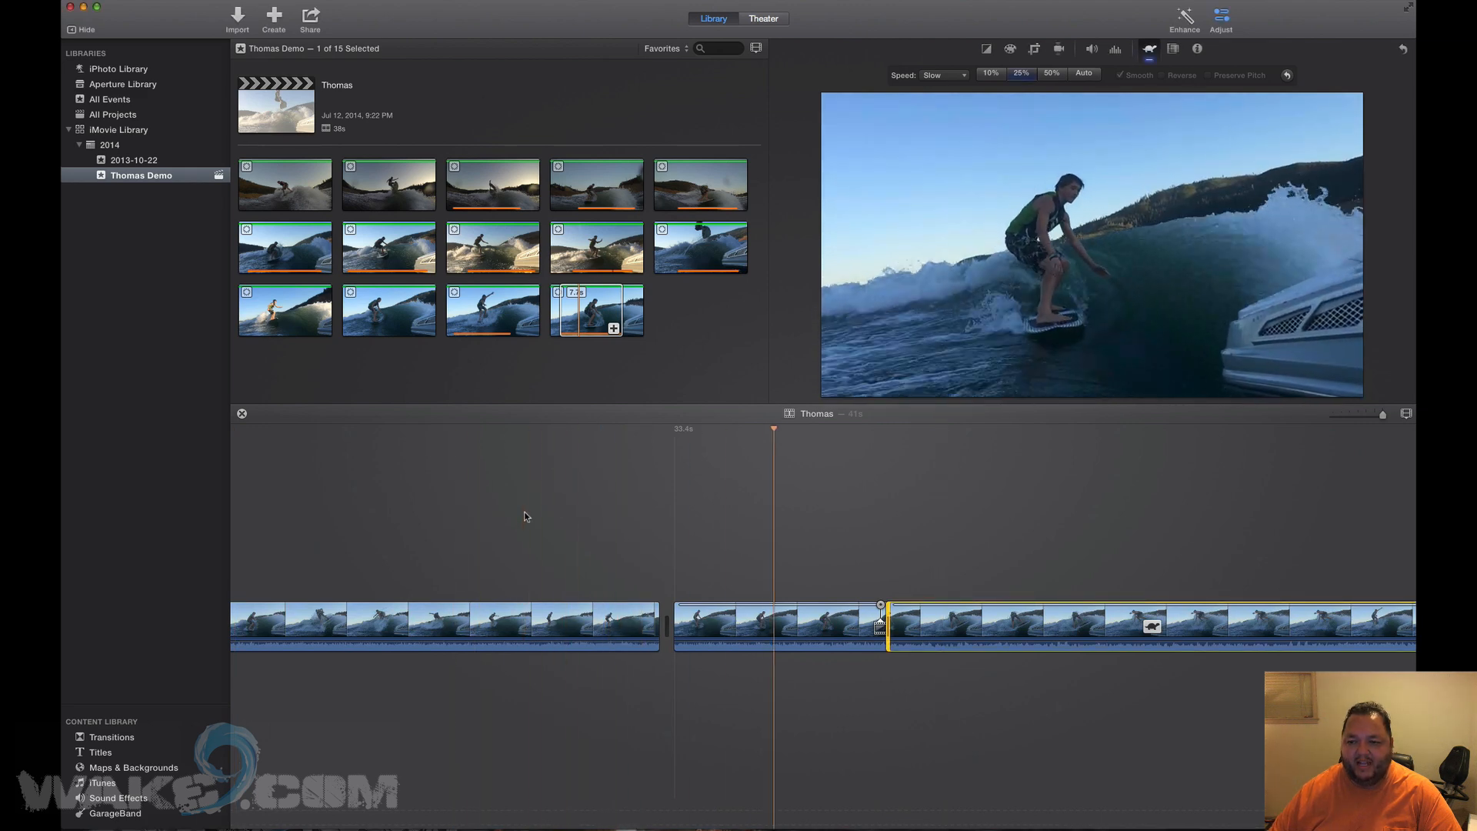
key("space")
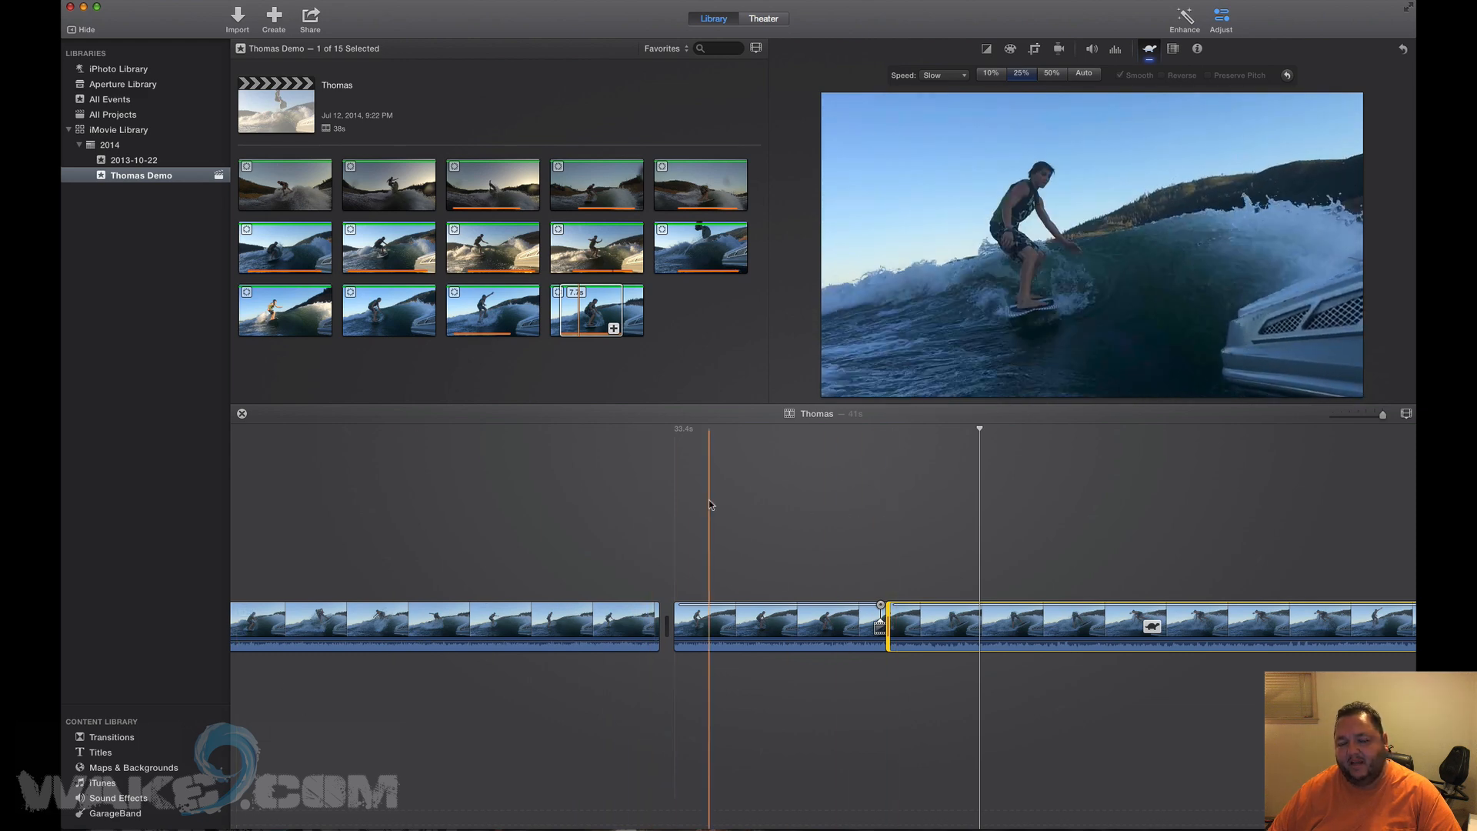
scroll(709, 505, "left", 3)
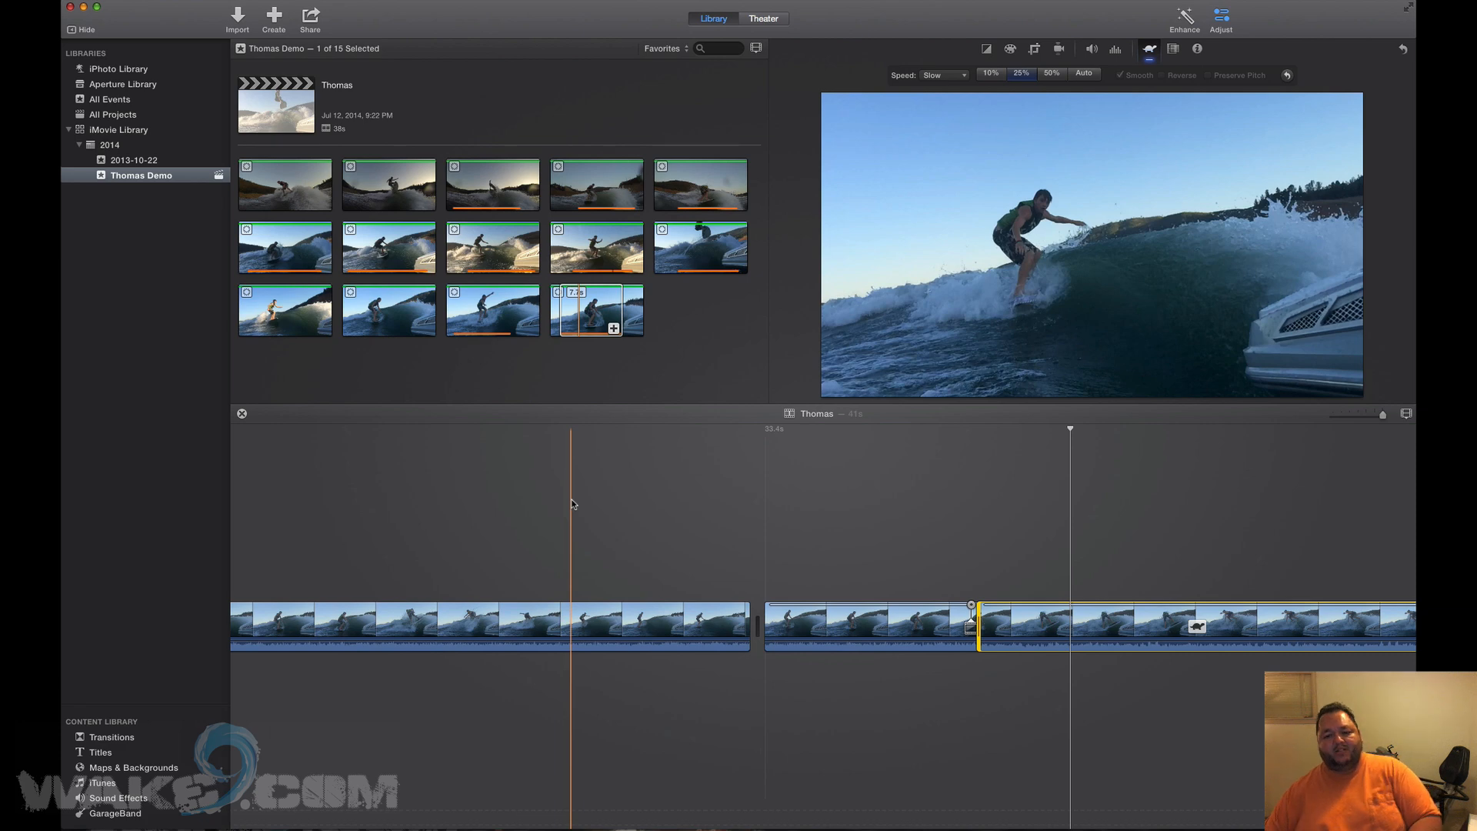
scroll(570, 498, "left", 10)
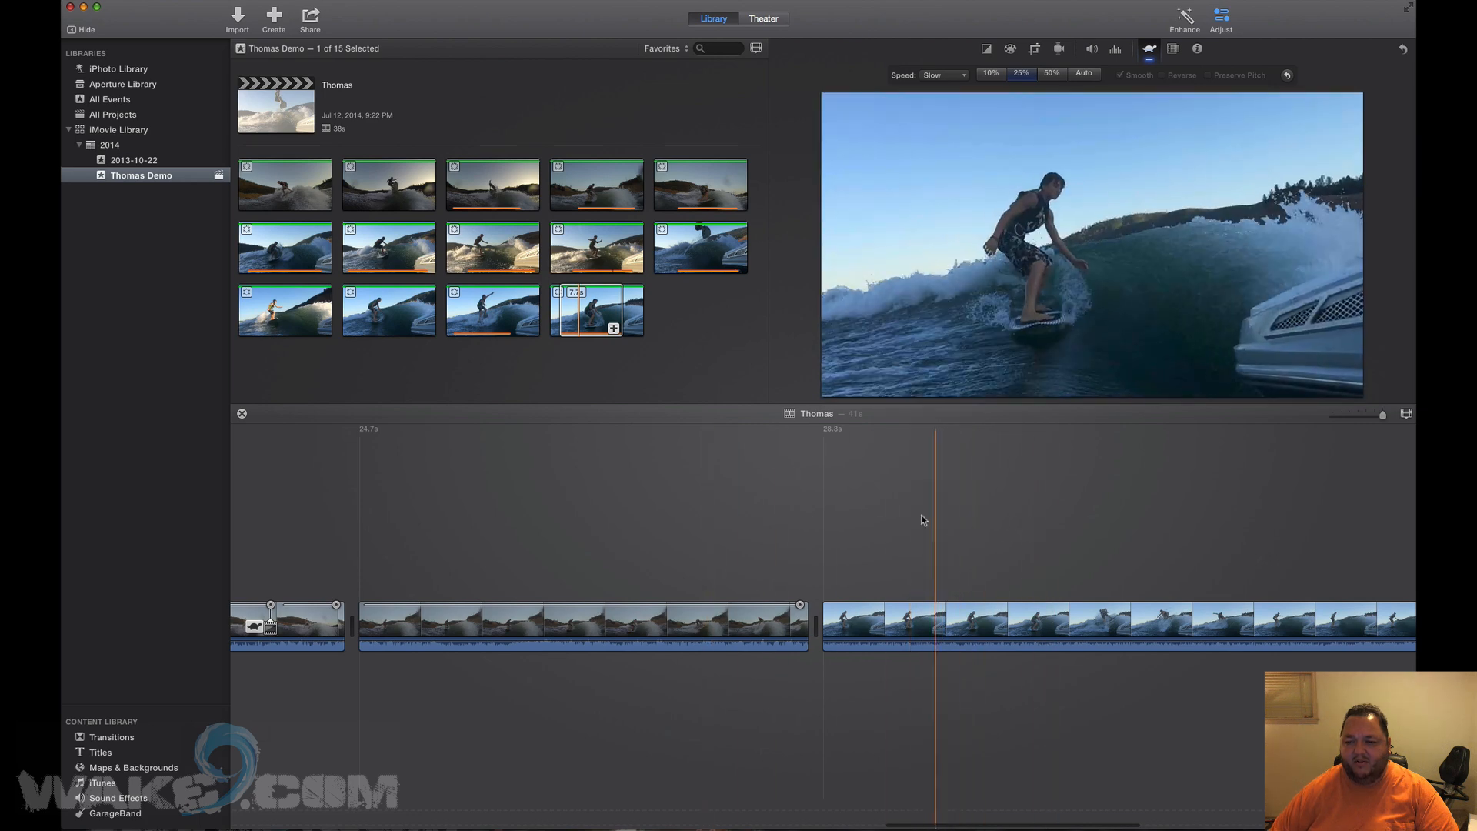
key("space")
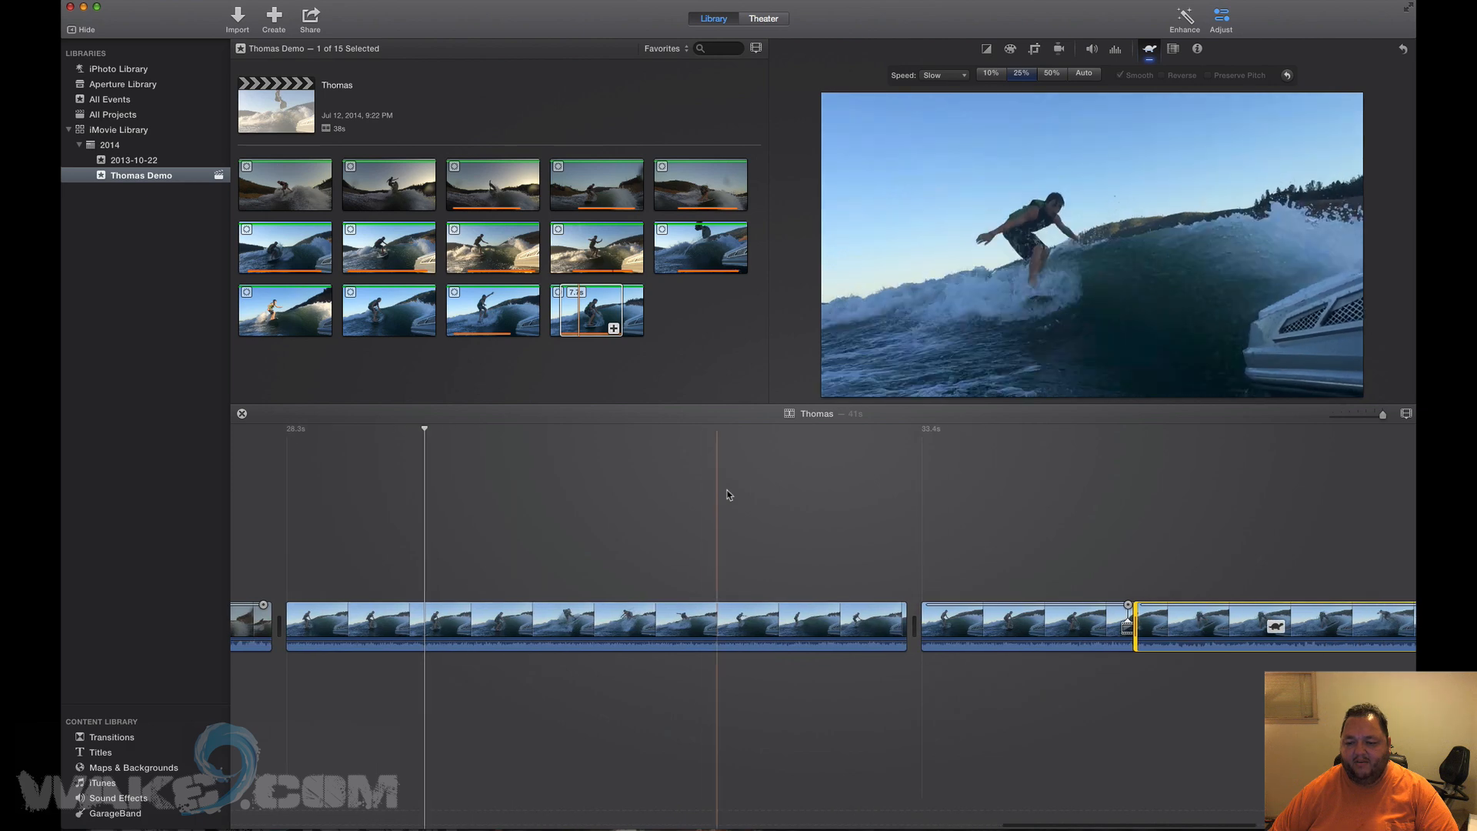
left_click(838, 503)
key("space")
left_click(847, 503)
key("space")
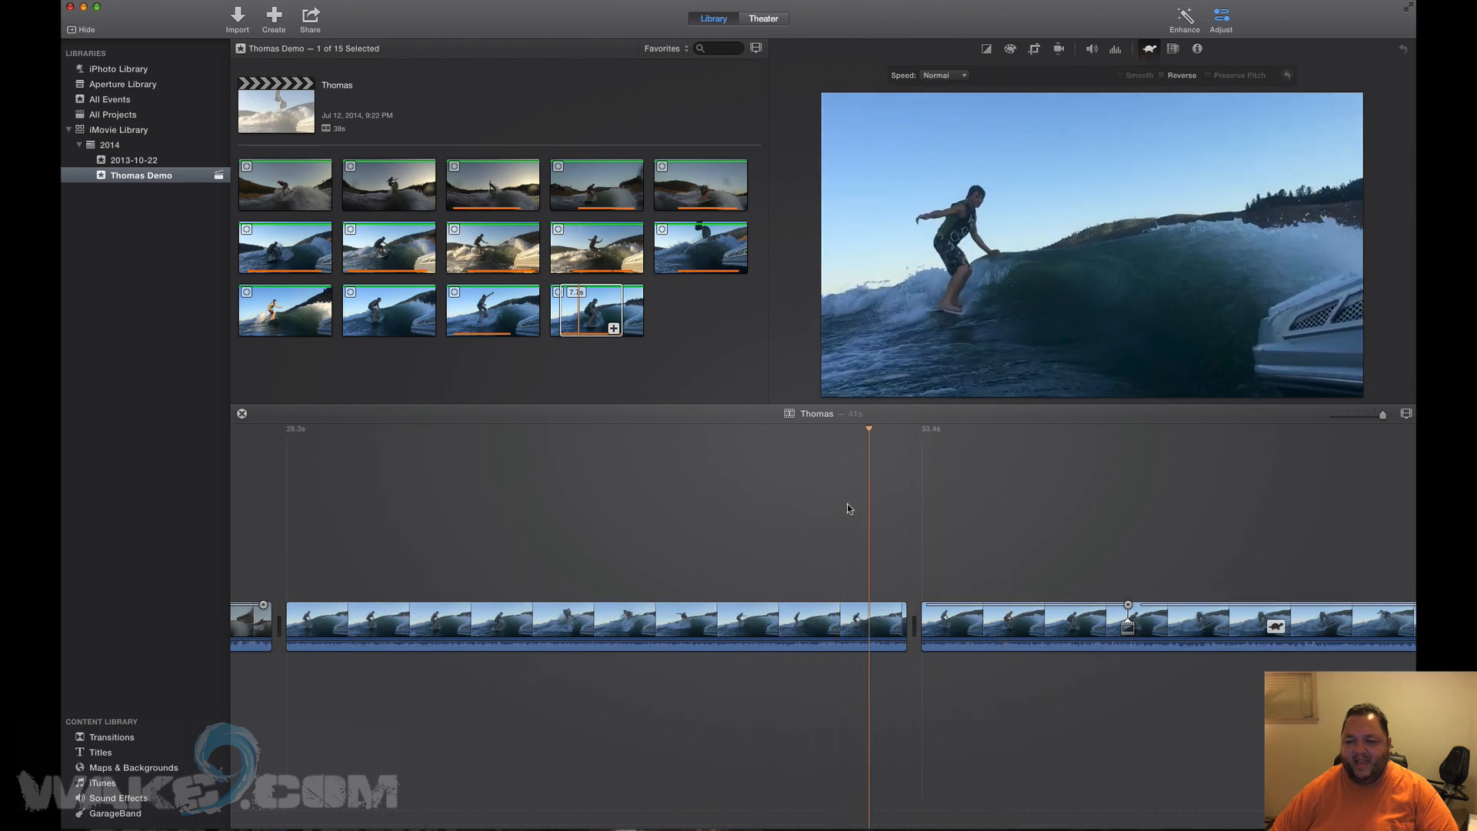
key("space")
left_click(838, 503)
key("space")
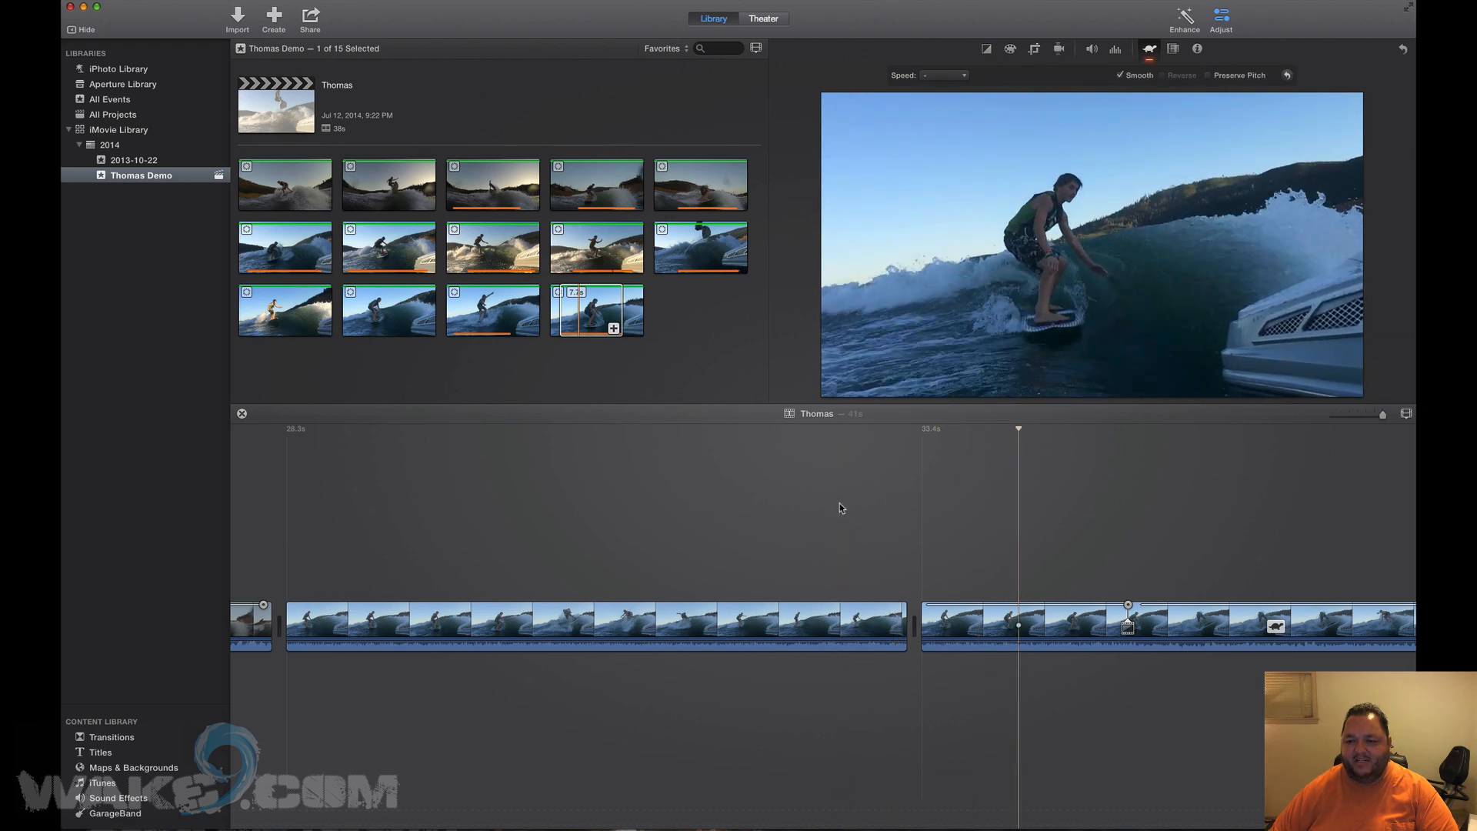
left_click(838, 503)
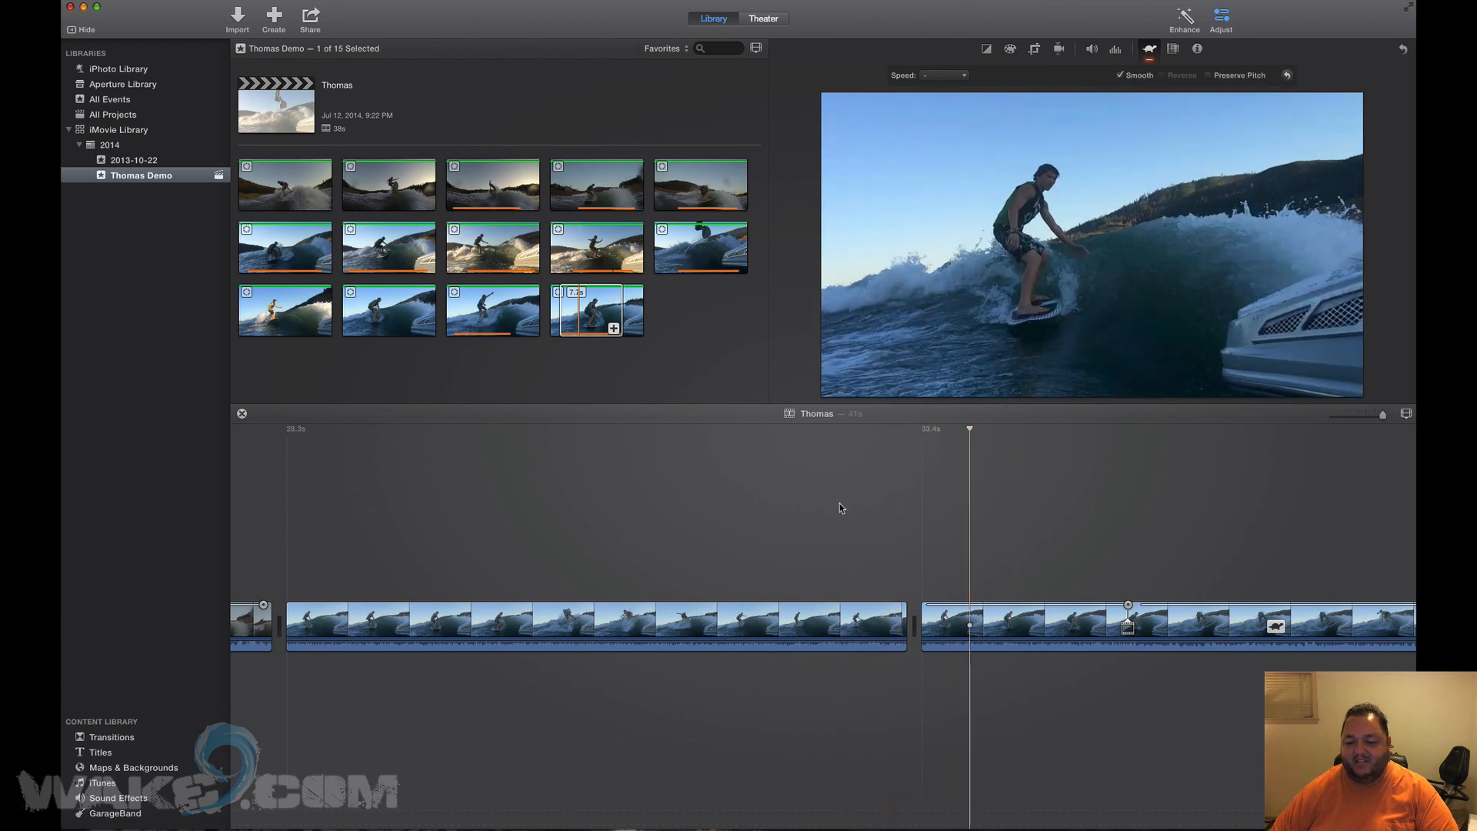
key("space")
left_click(839, 503)
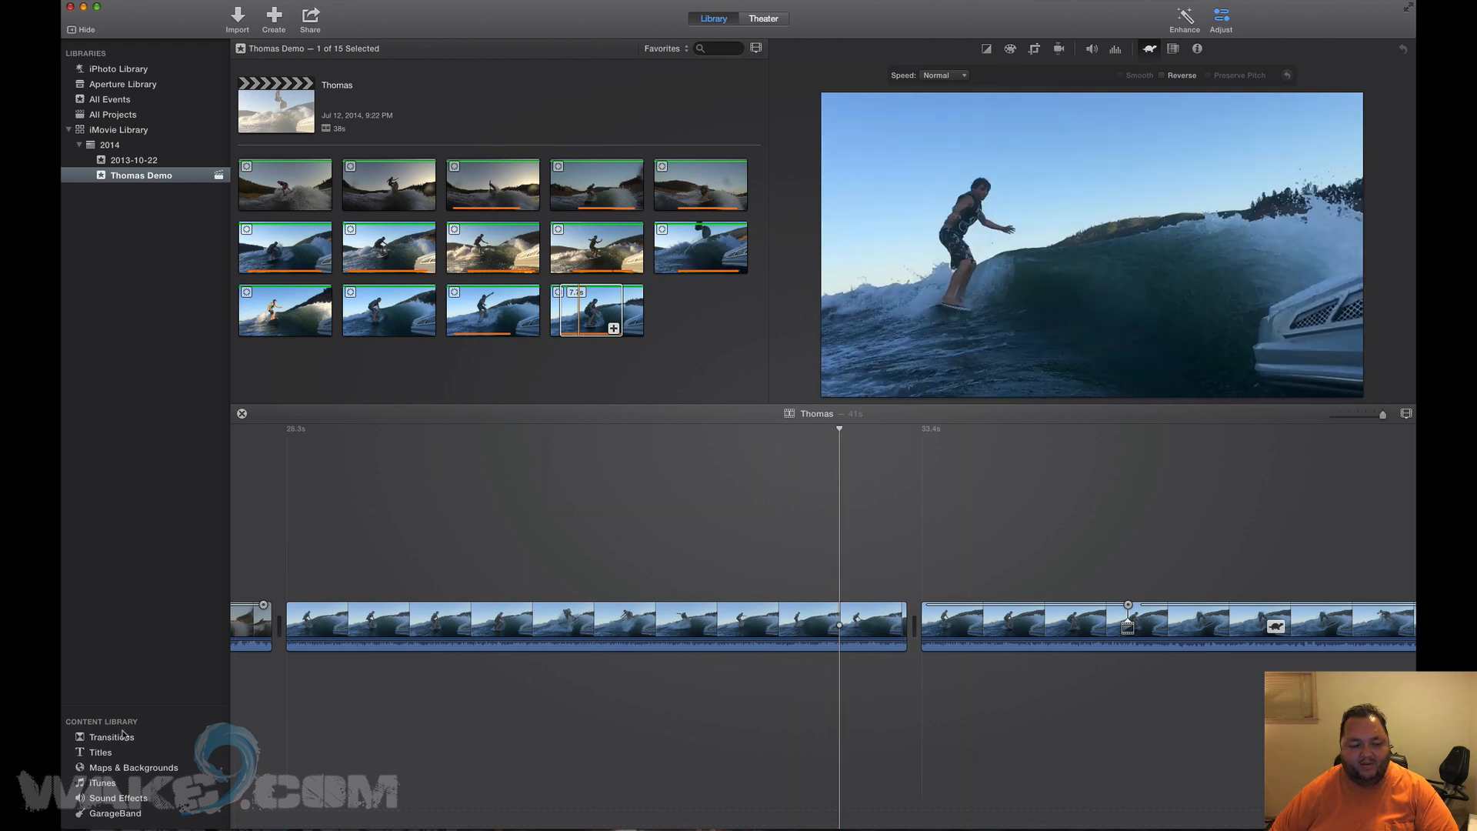
Add a 0.3 s Cross Dissolve between the two wakesurf clips and play it back.
left_click(123, 737)
mouse_move(269, 189)
left_mouse_down()
mouse_move(722, 420)
mouse_move(890, 621)
mouse_move(856, 631)
left_mouse_up()
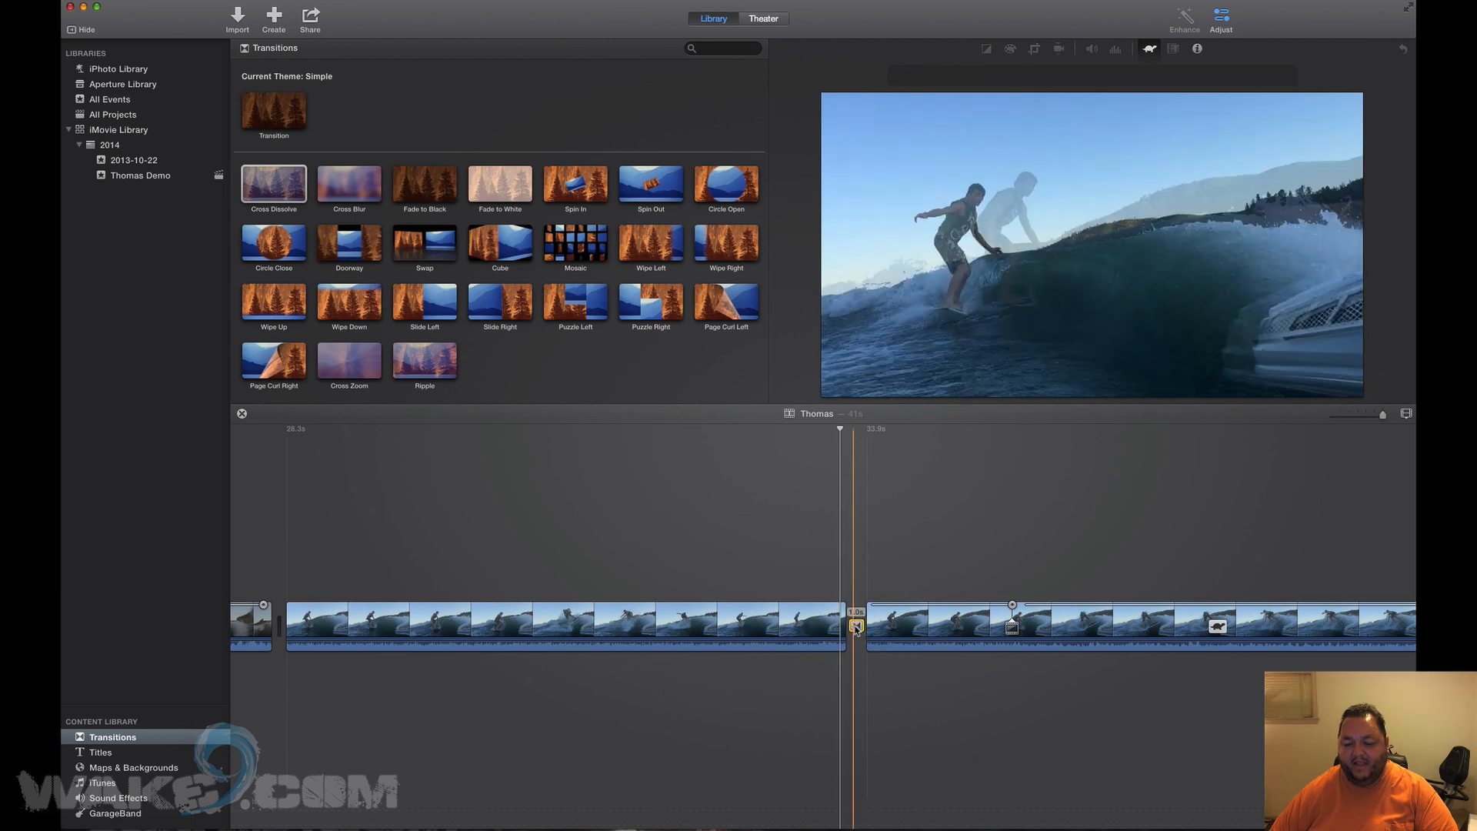
left_click(856, 629)
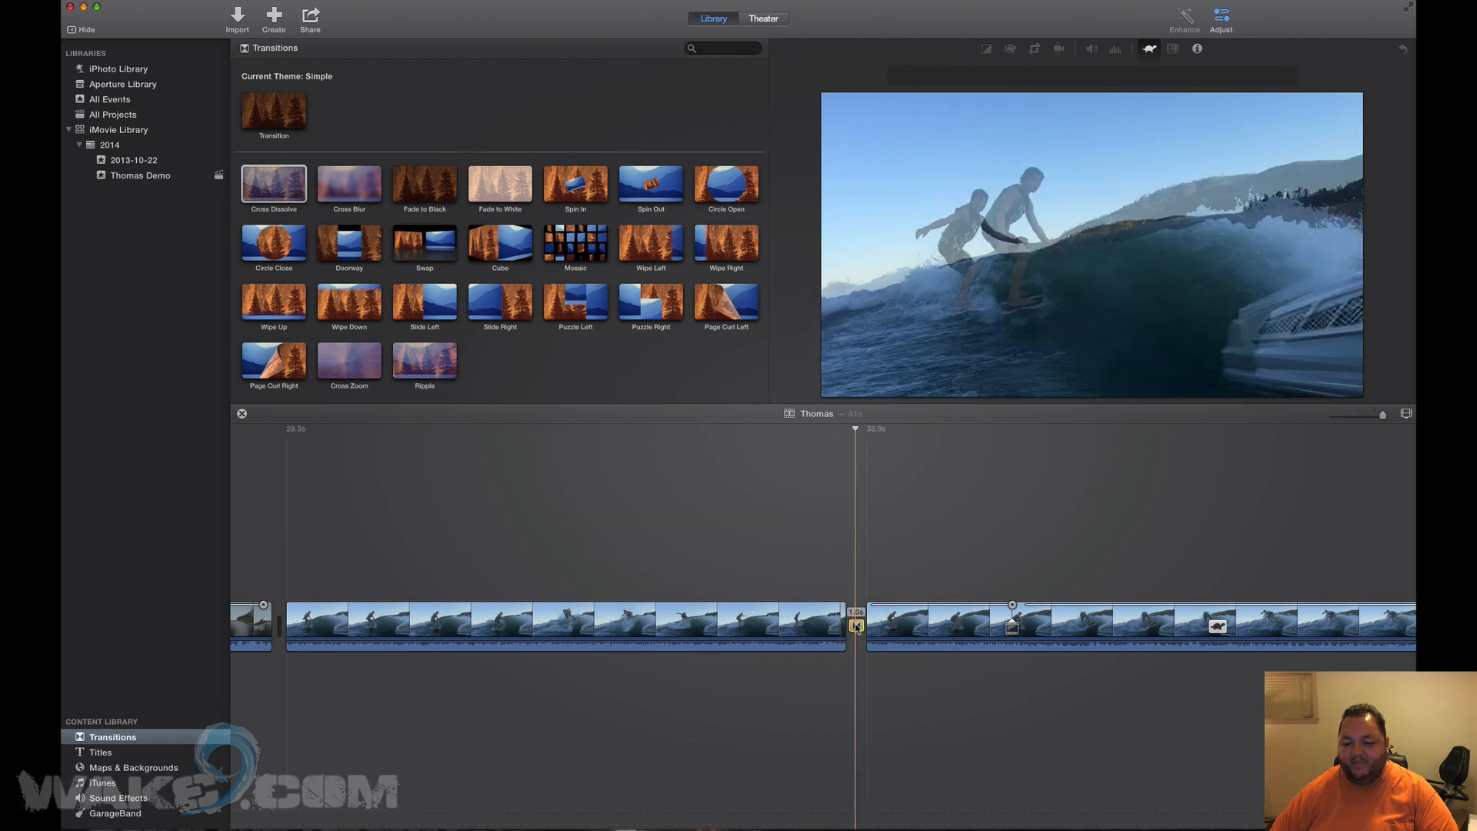
double_click(856, 629)
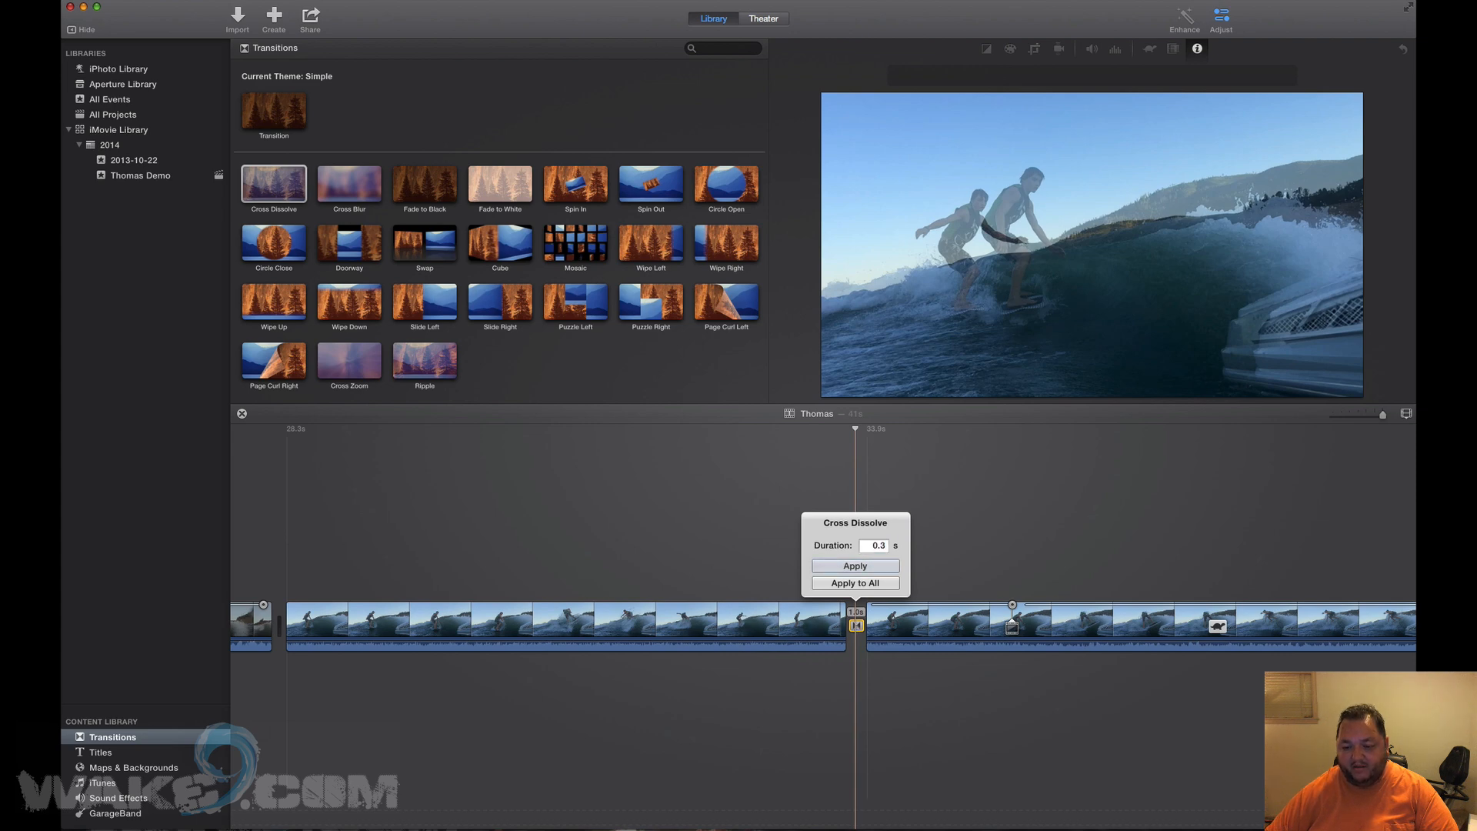
key("Return")
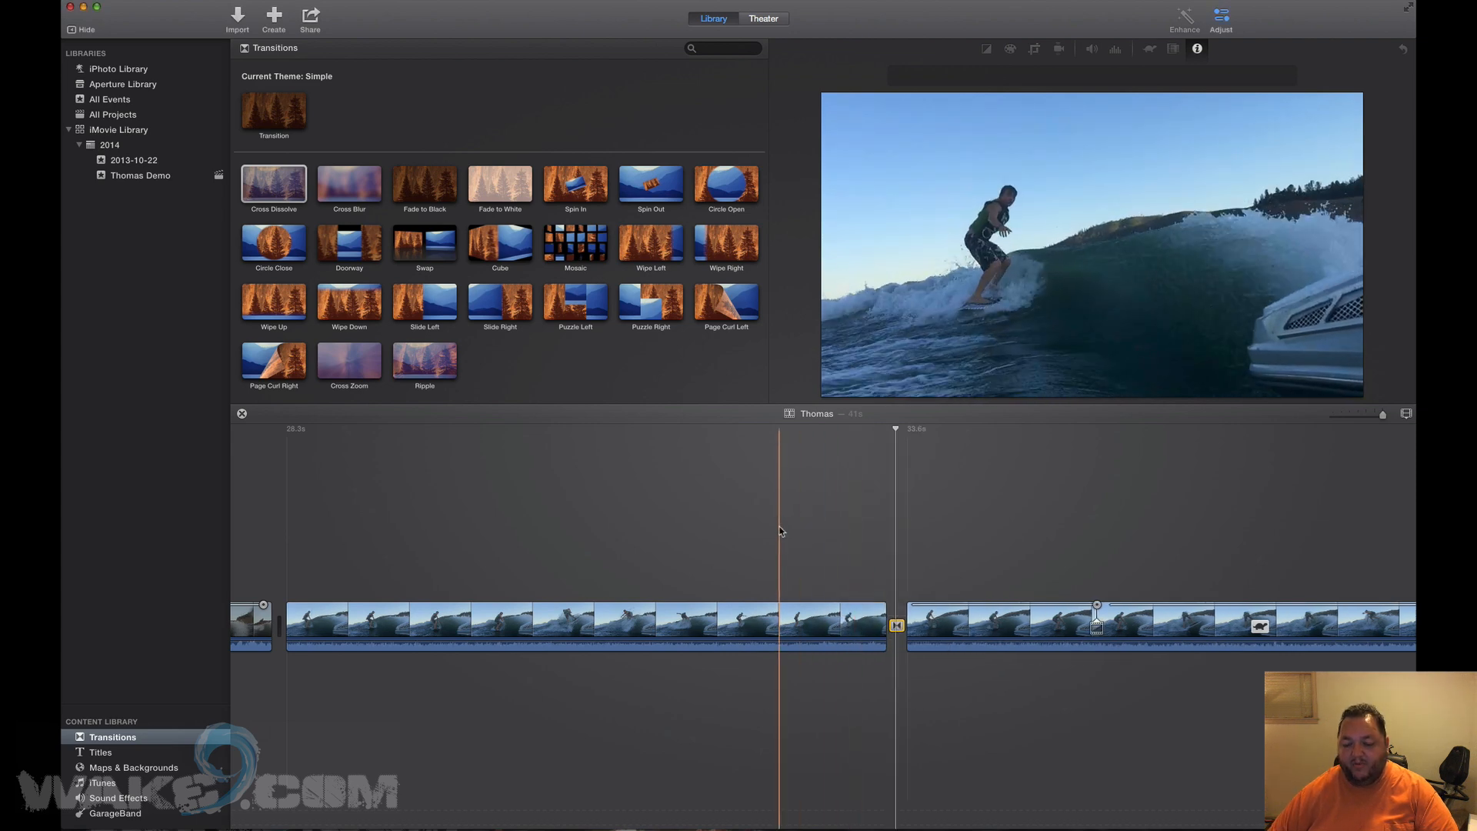
key("space")
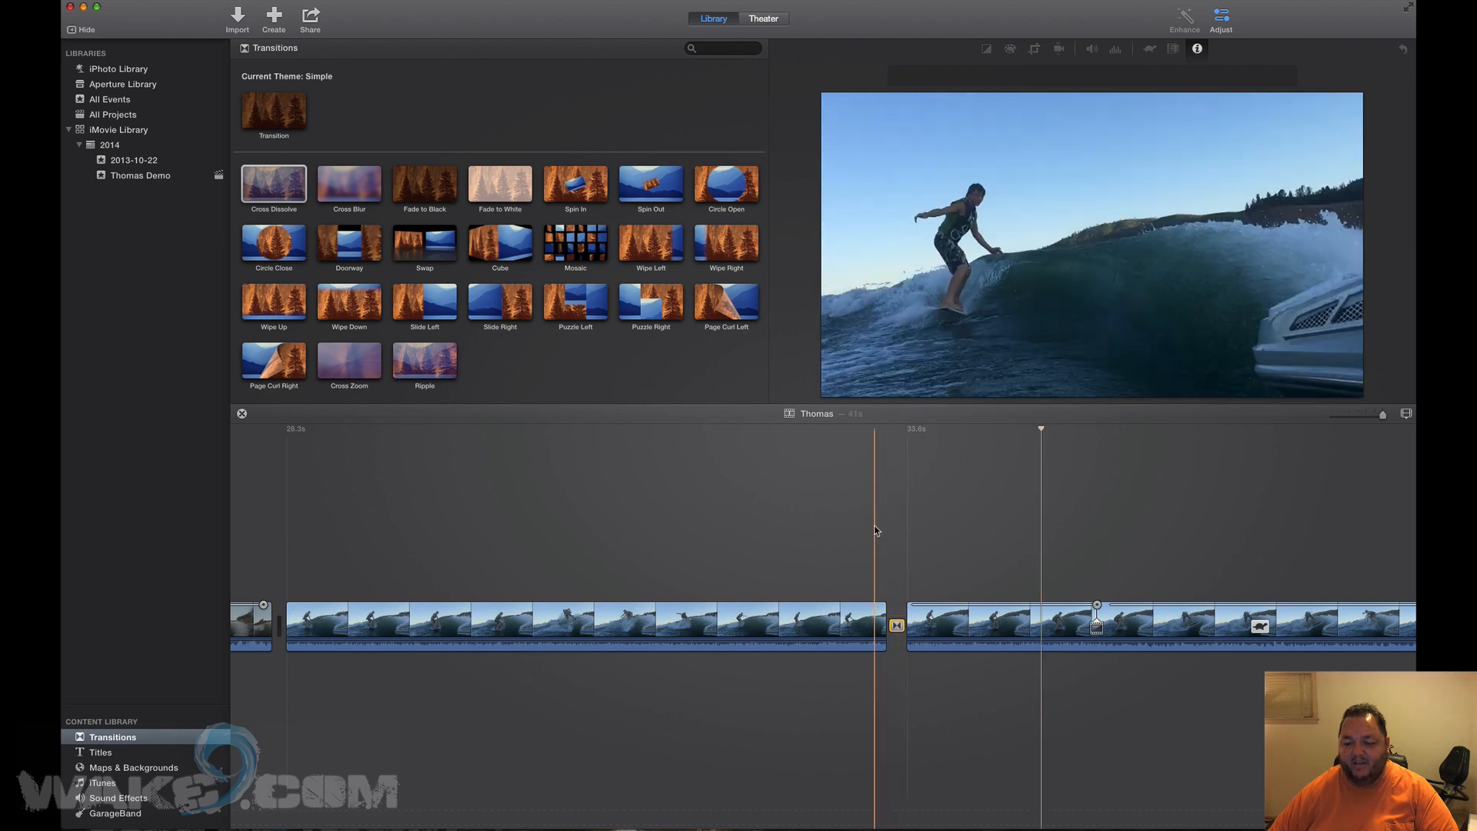
Try 1 s and 0.3 s transition durations, finally setting the dissolve to 0.2 s.
left_click(897, 626)
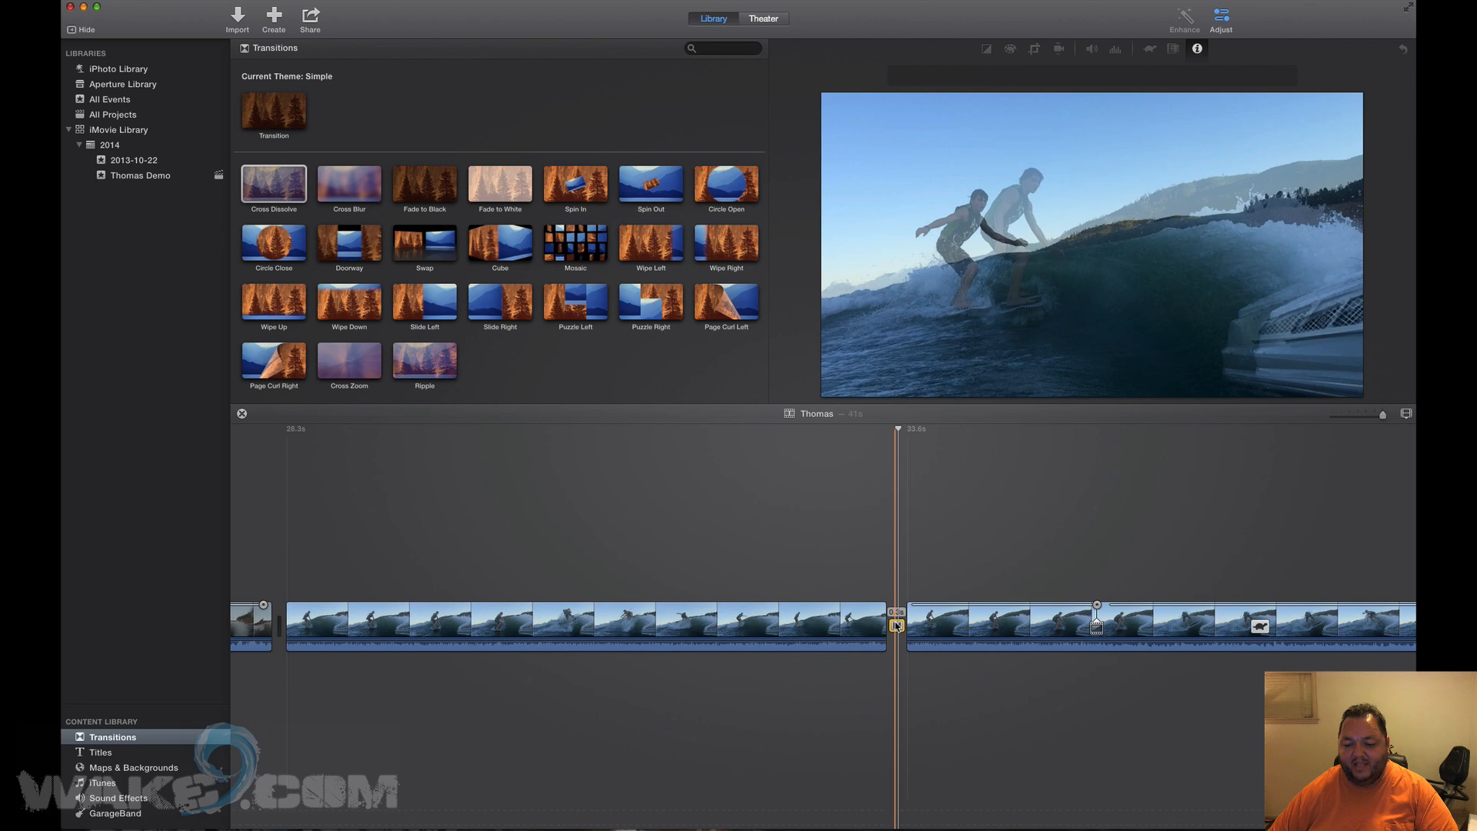
double_click(897, 625)
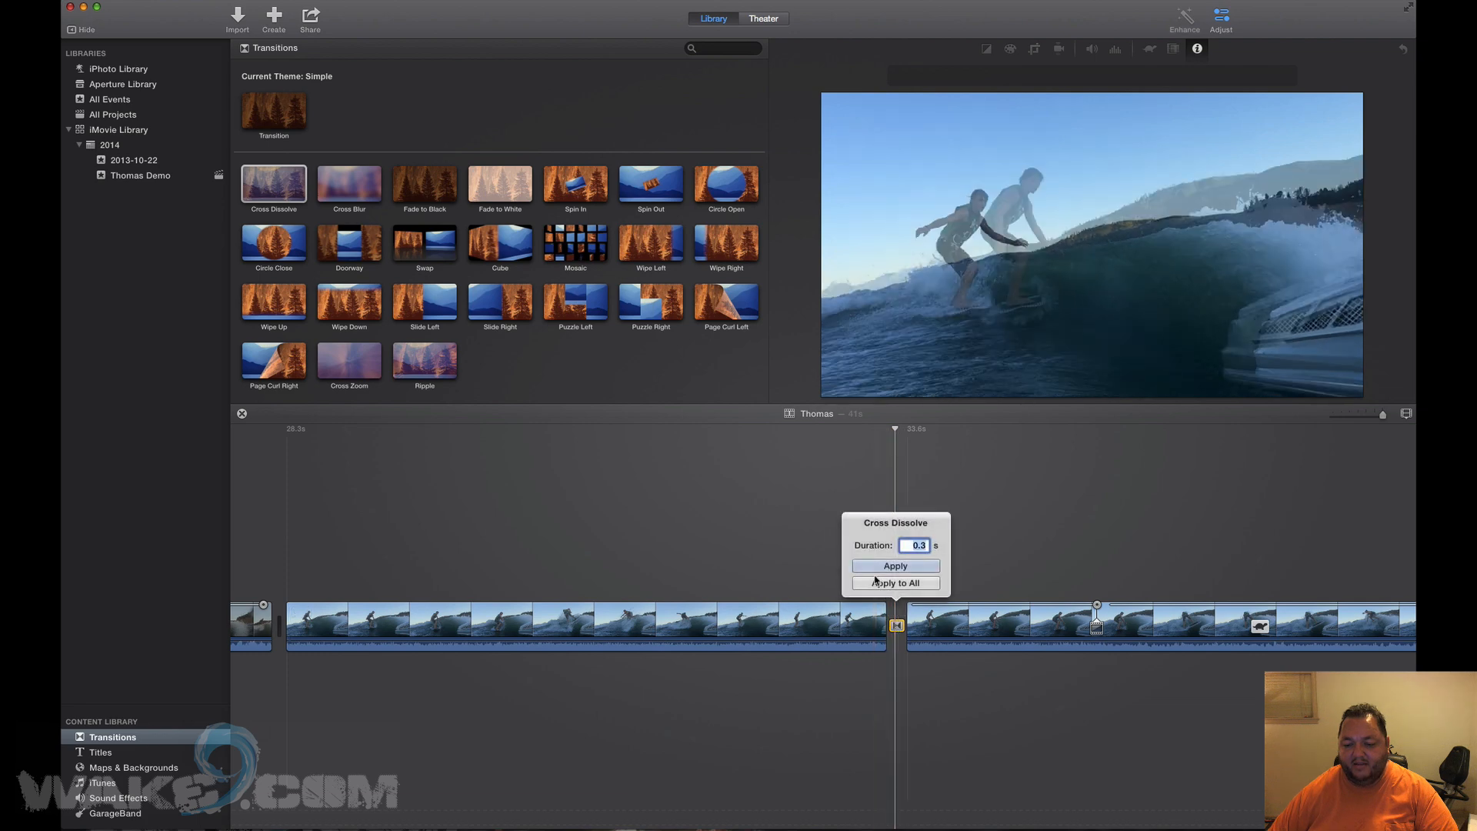
type("1")
key("Return")
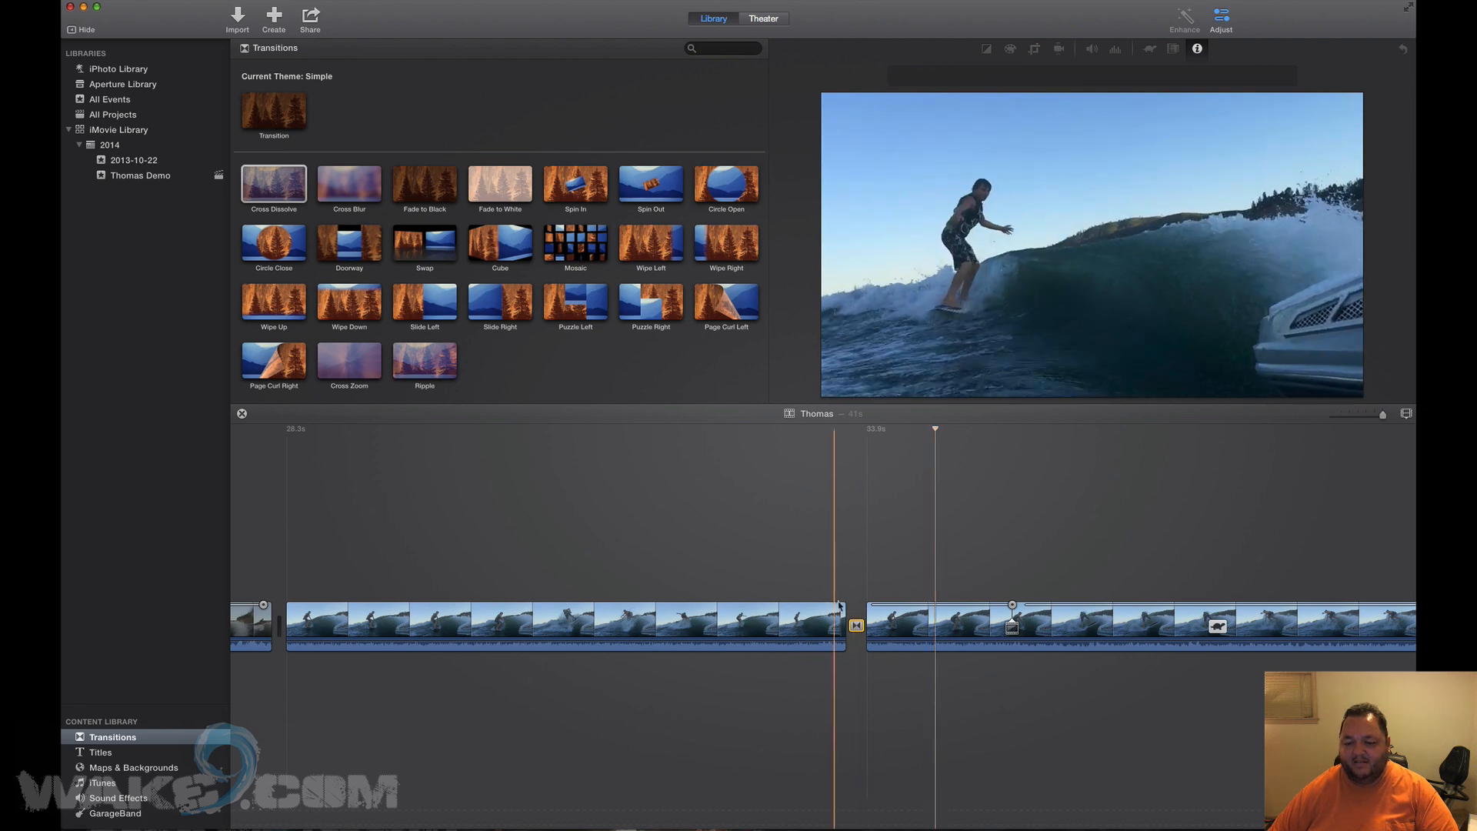
double_click(856, 626)
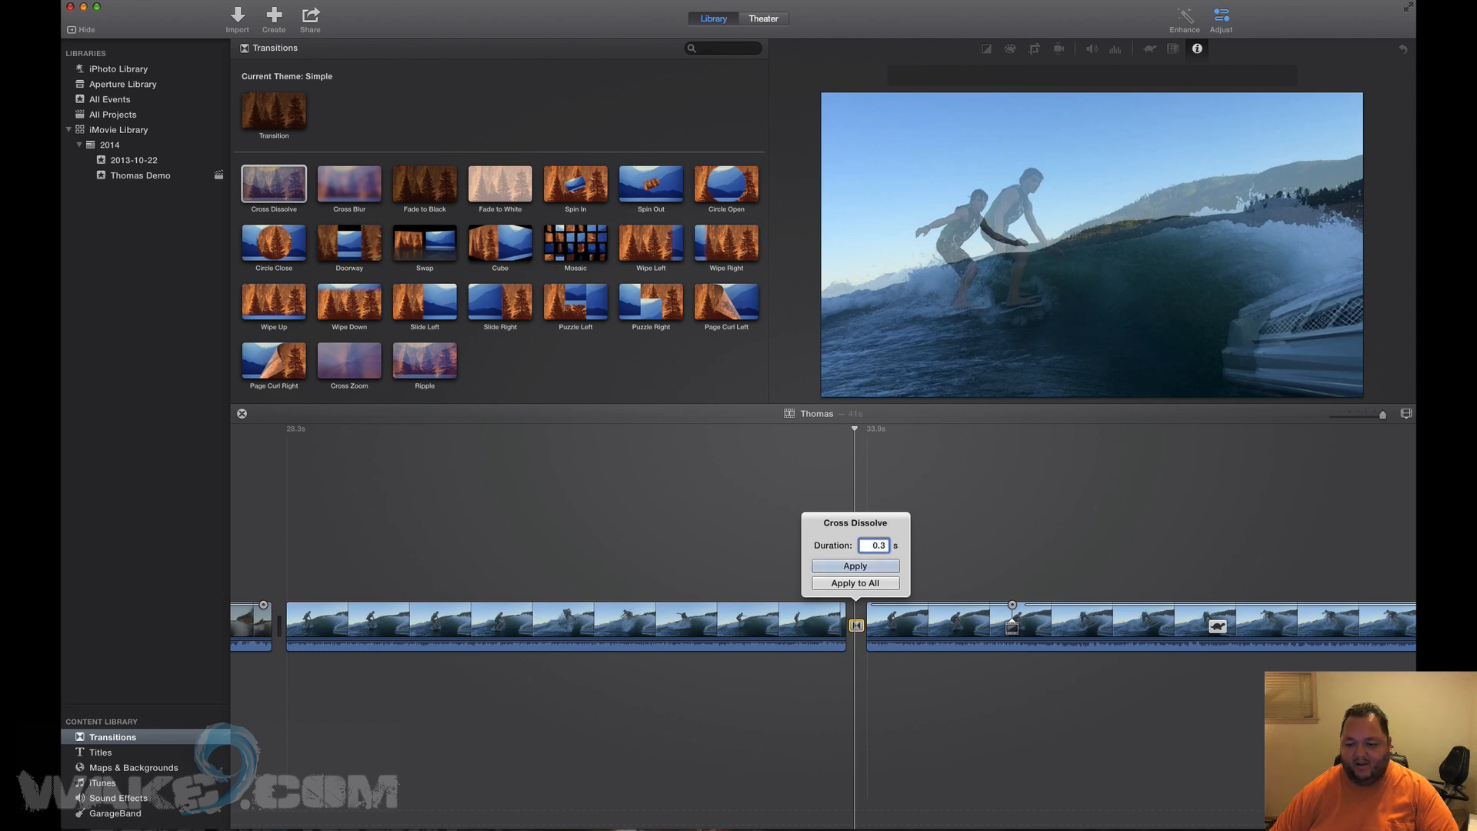
key("Return")
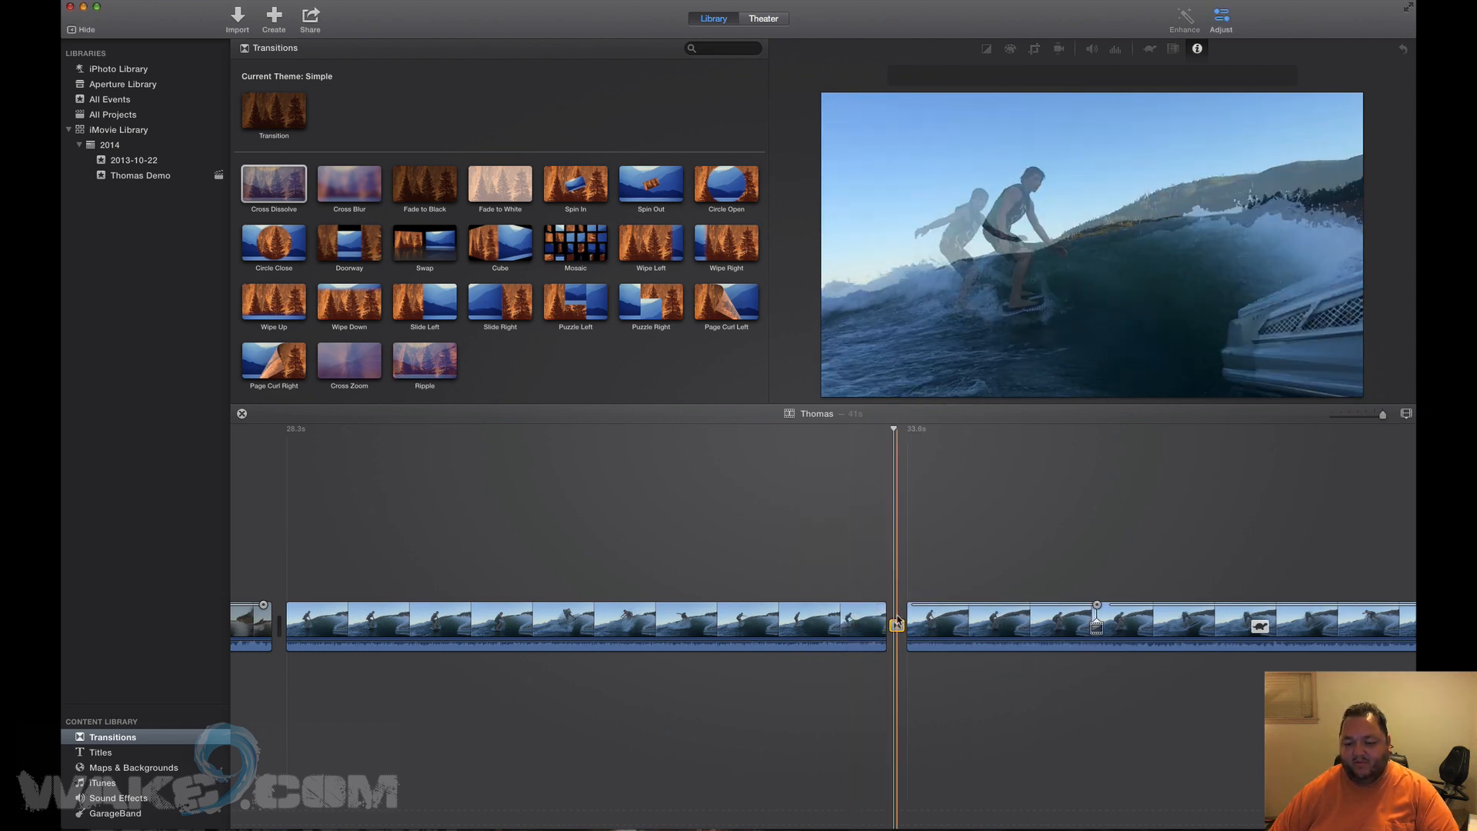
double_click(897, 625)
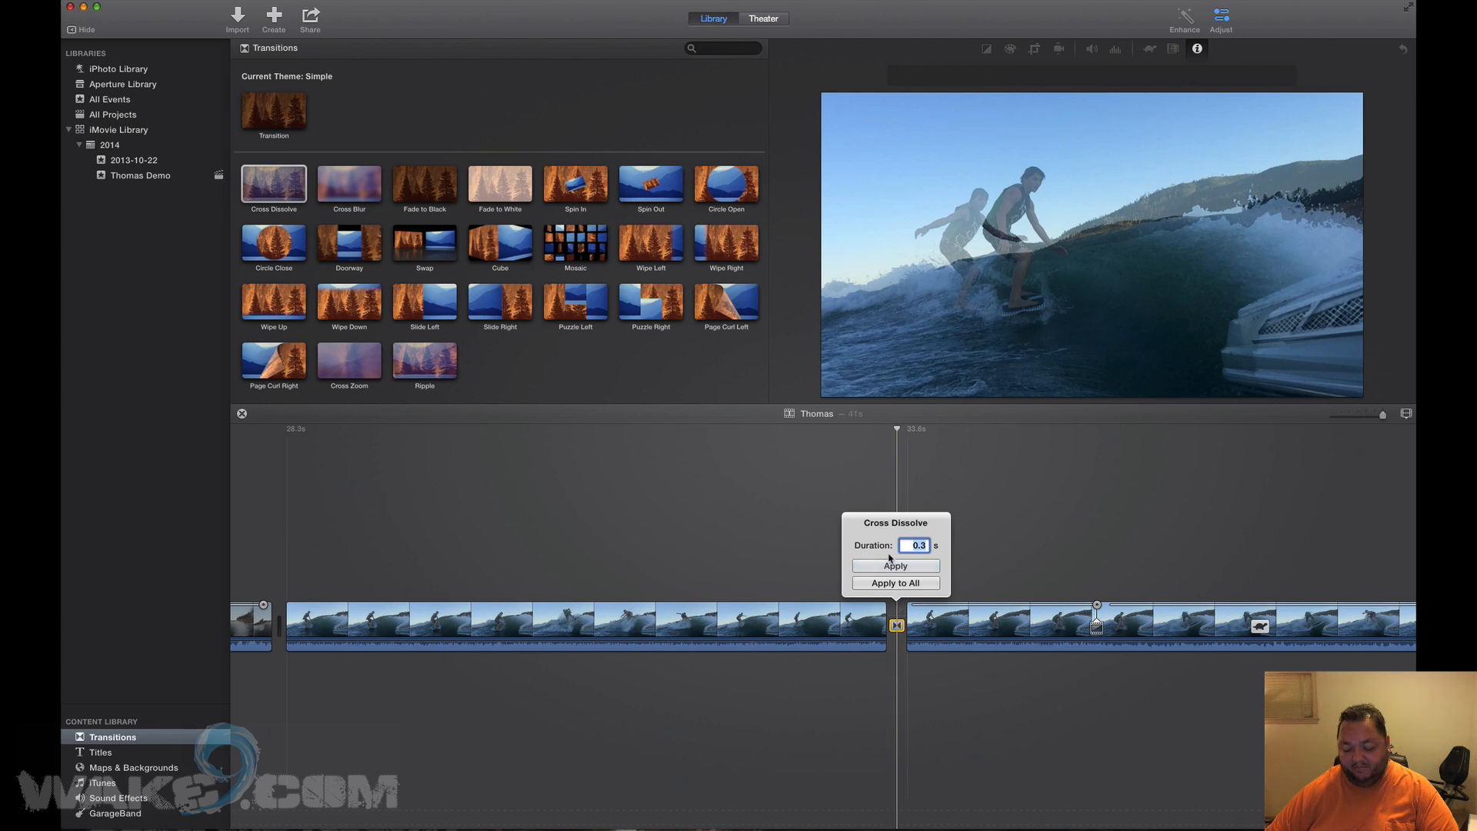
type("2")
key("Return")
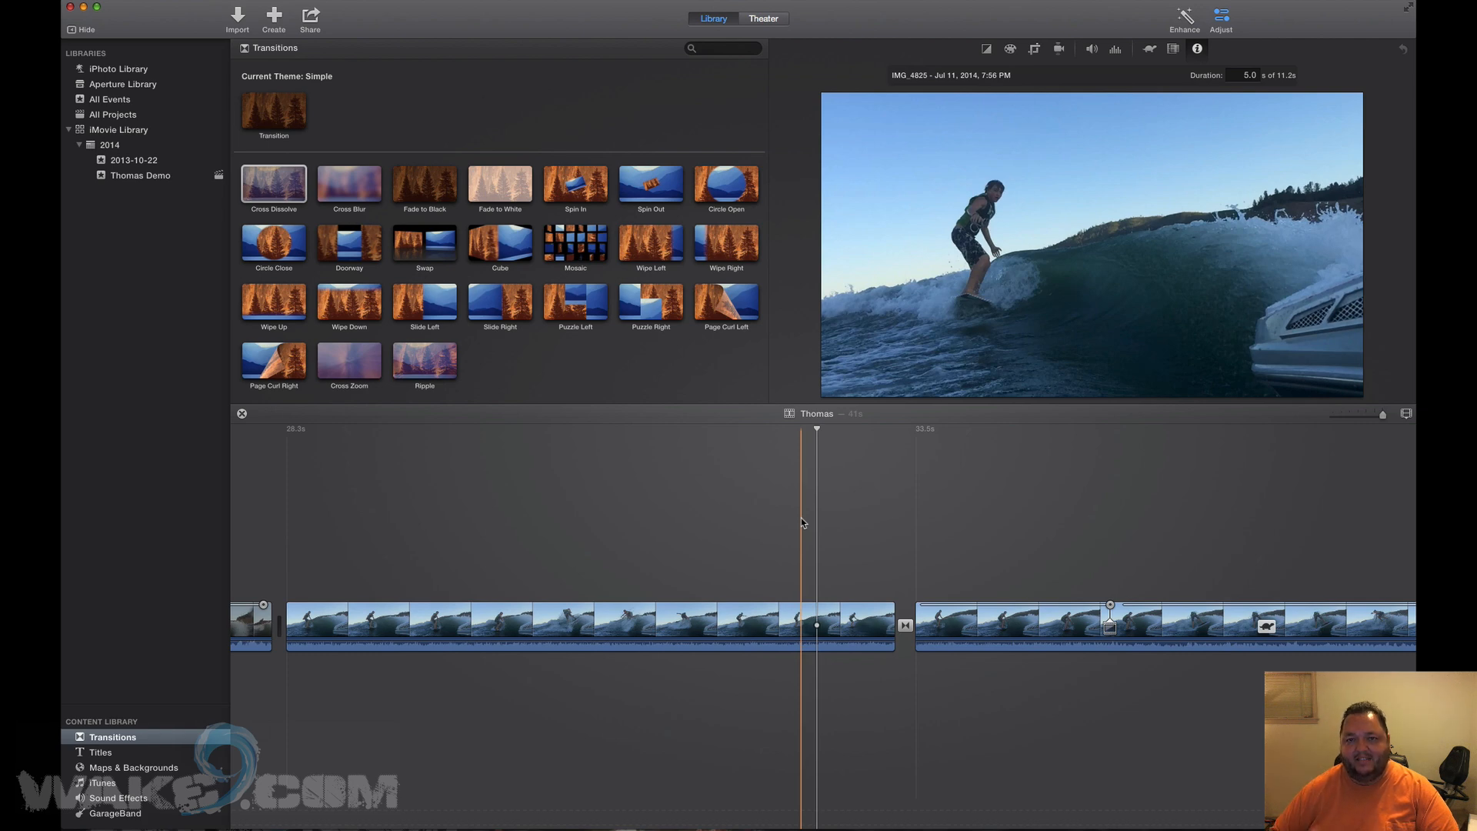
key("space")
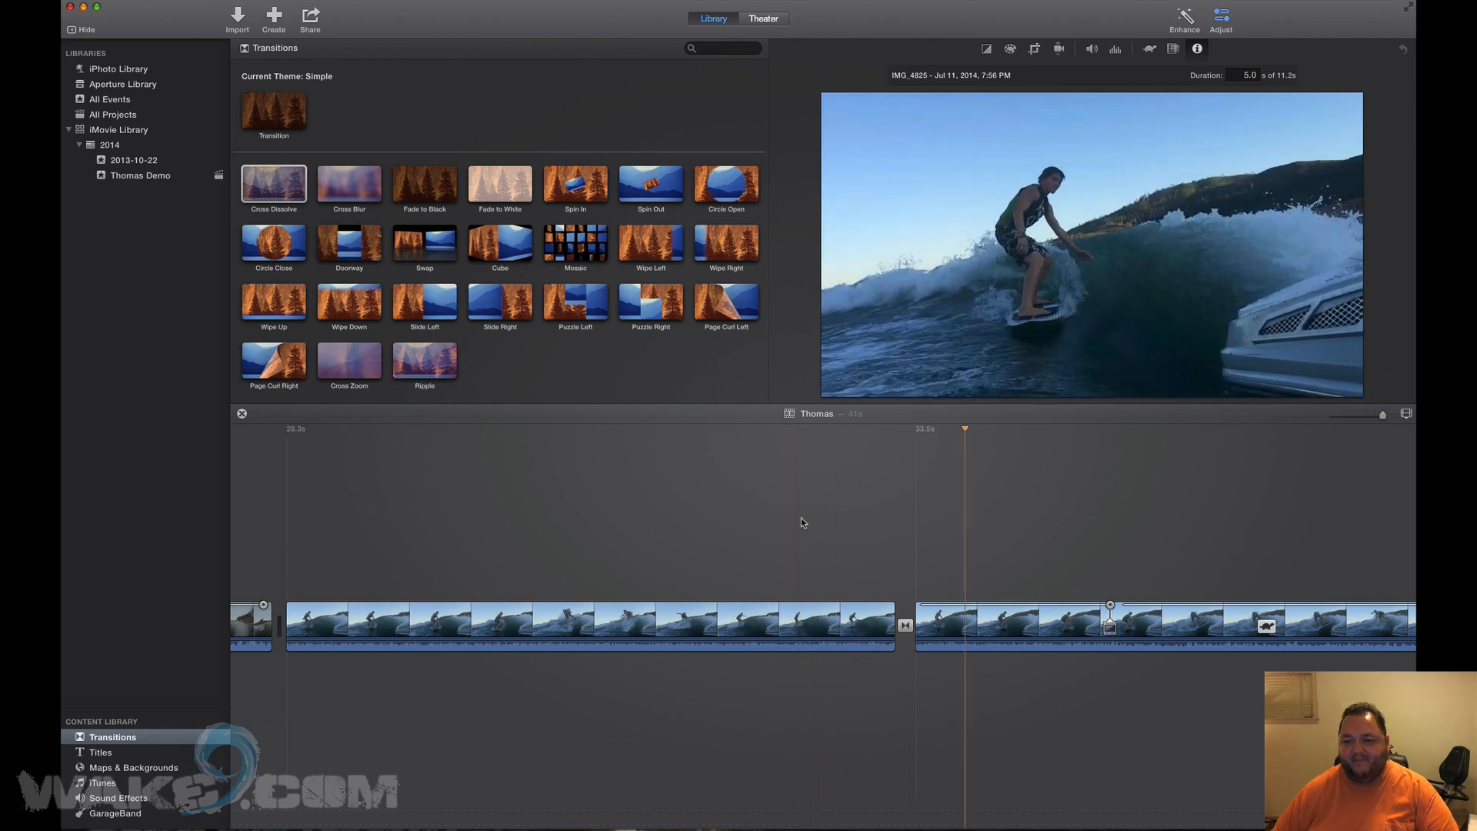
key("space")
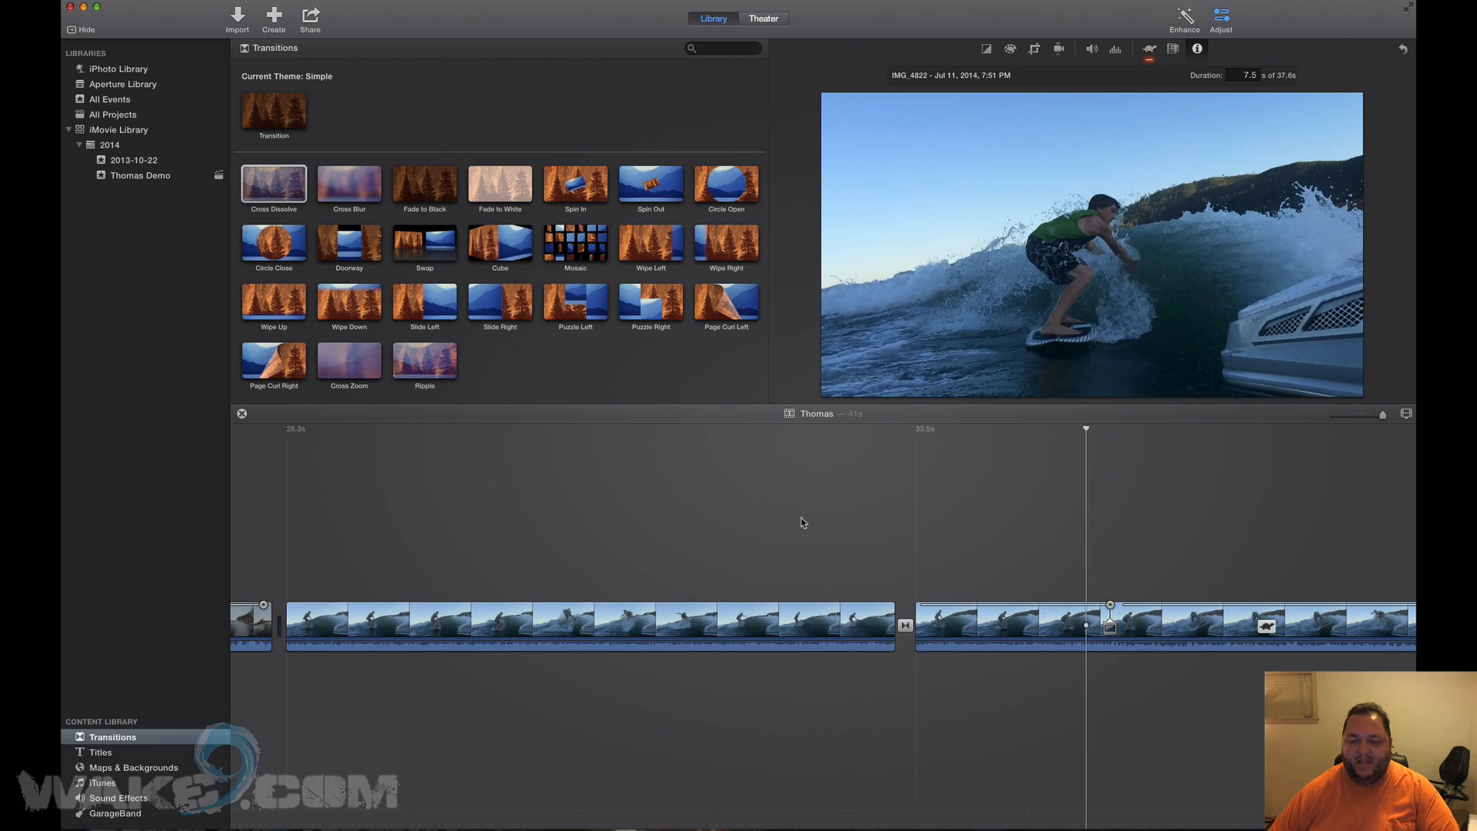
scroll(801, 519, "left", 10)
scroll(801, 518, "left", 10)
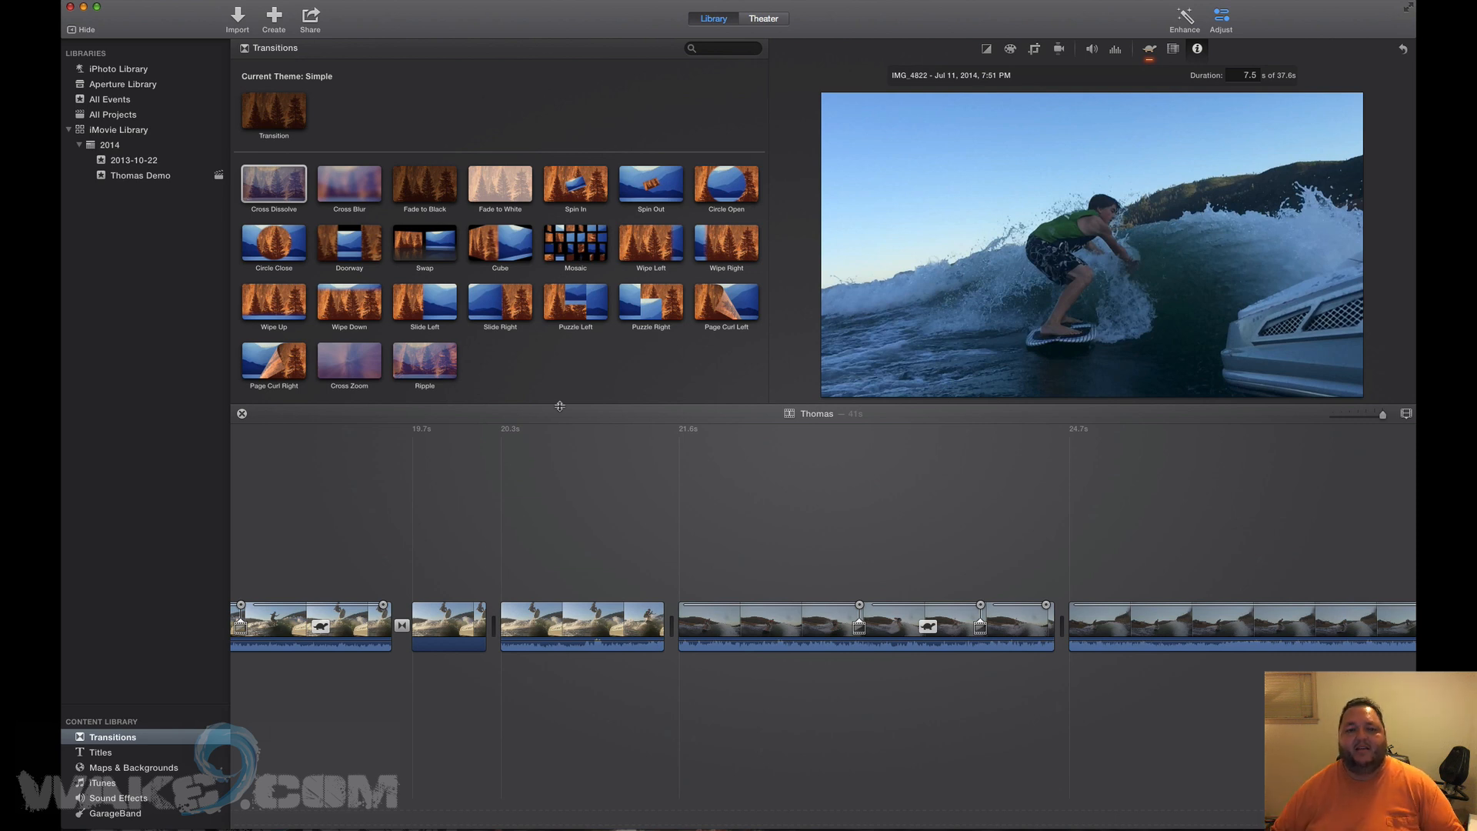
left_click(497, 240)
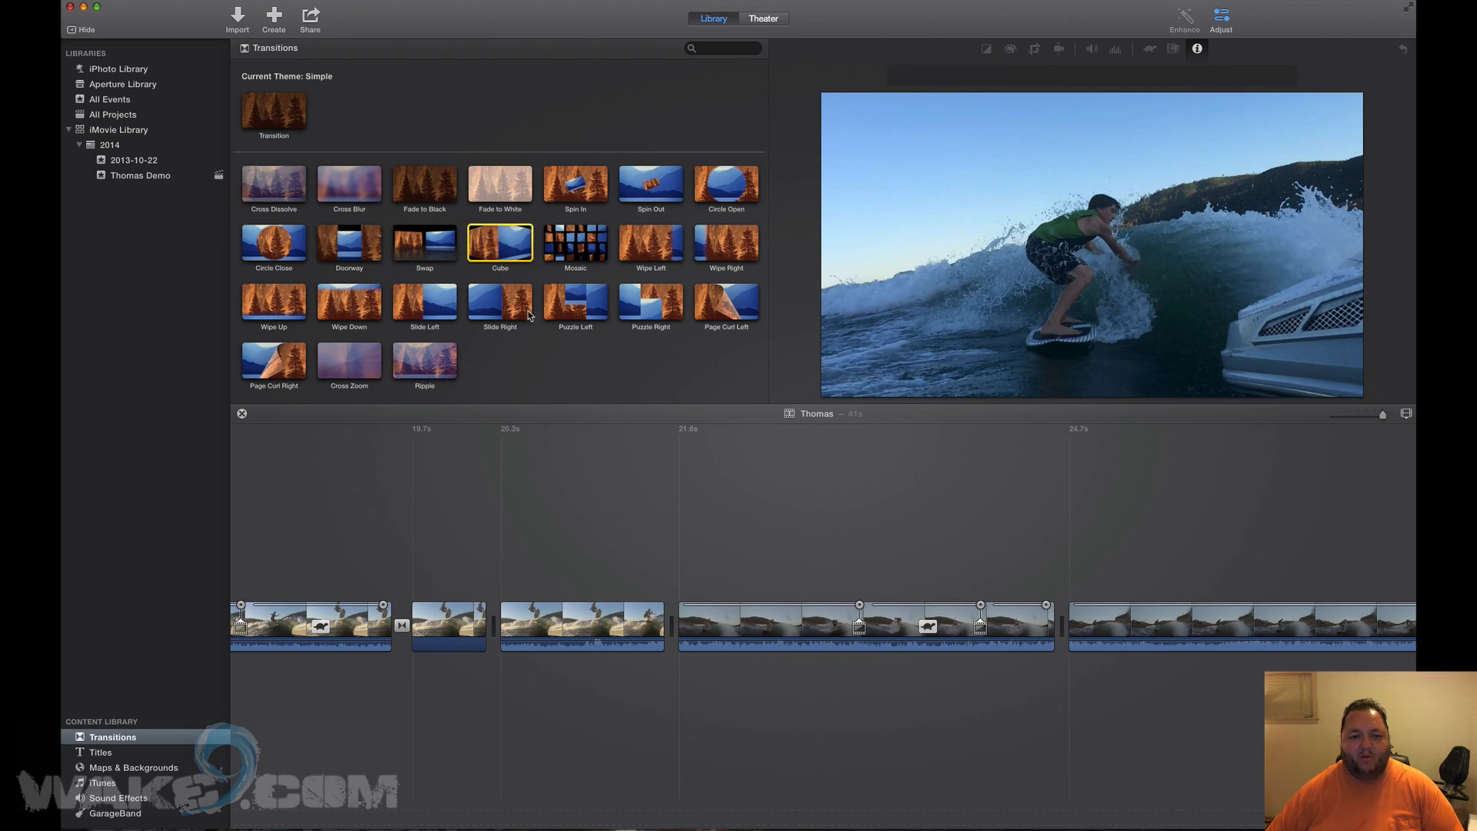
left_click(419, 243)
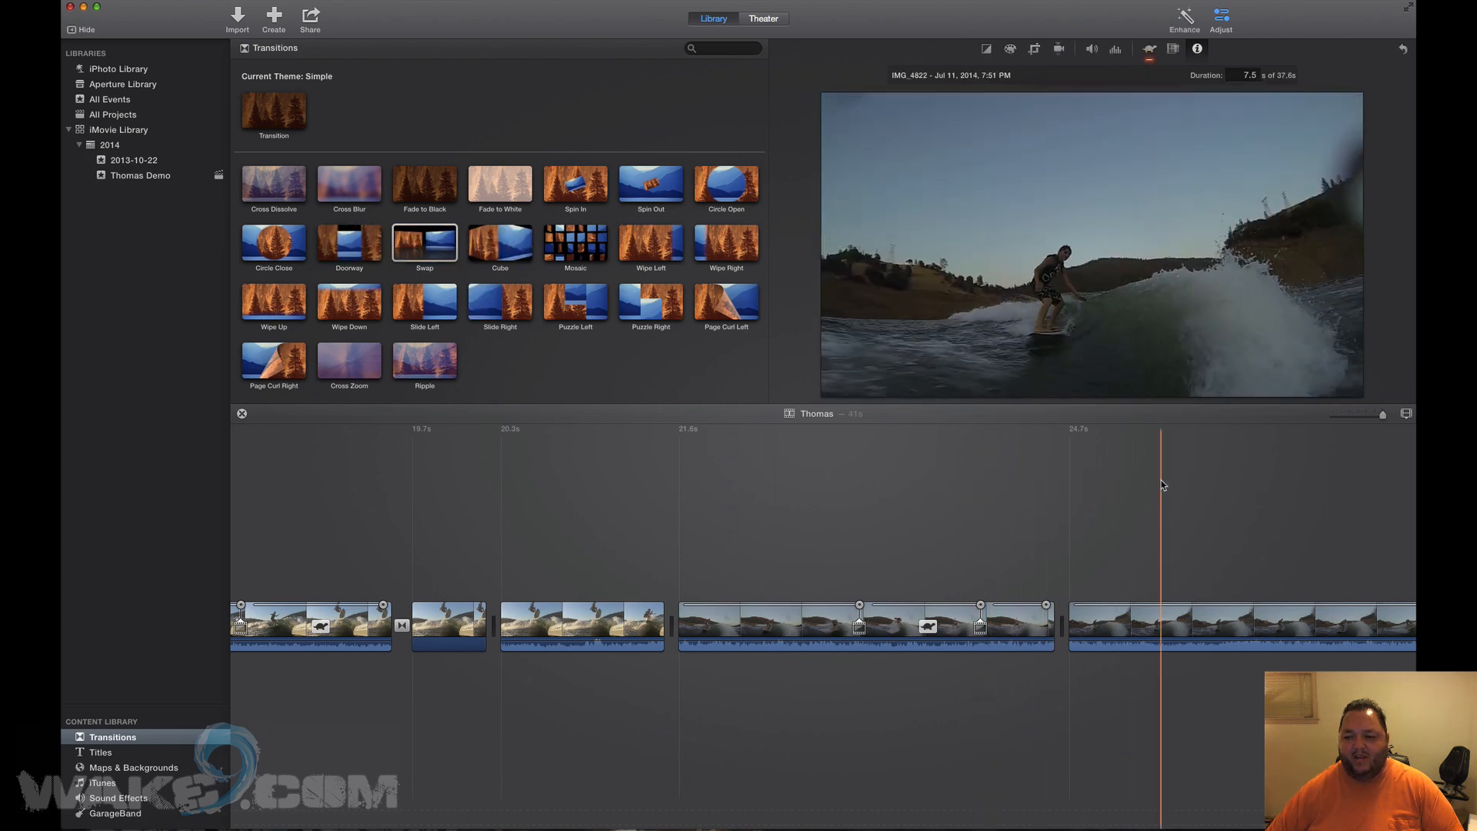
scroll(1121, 493, "right", 5)
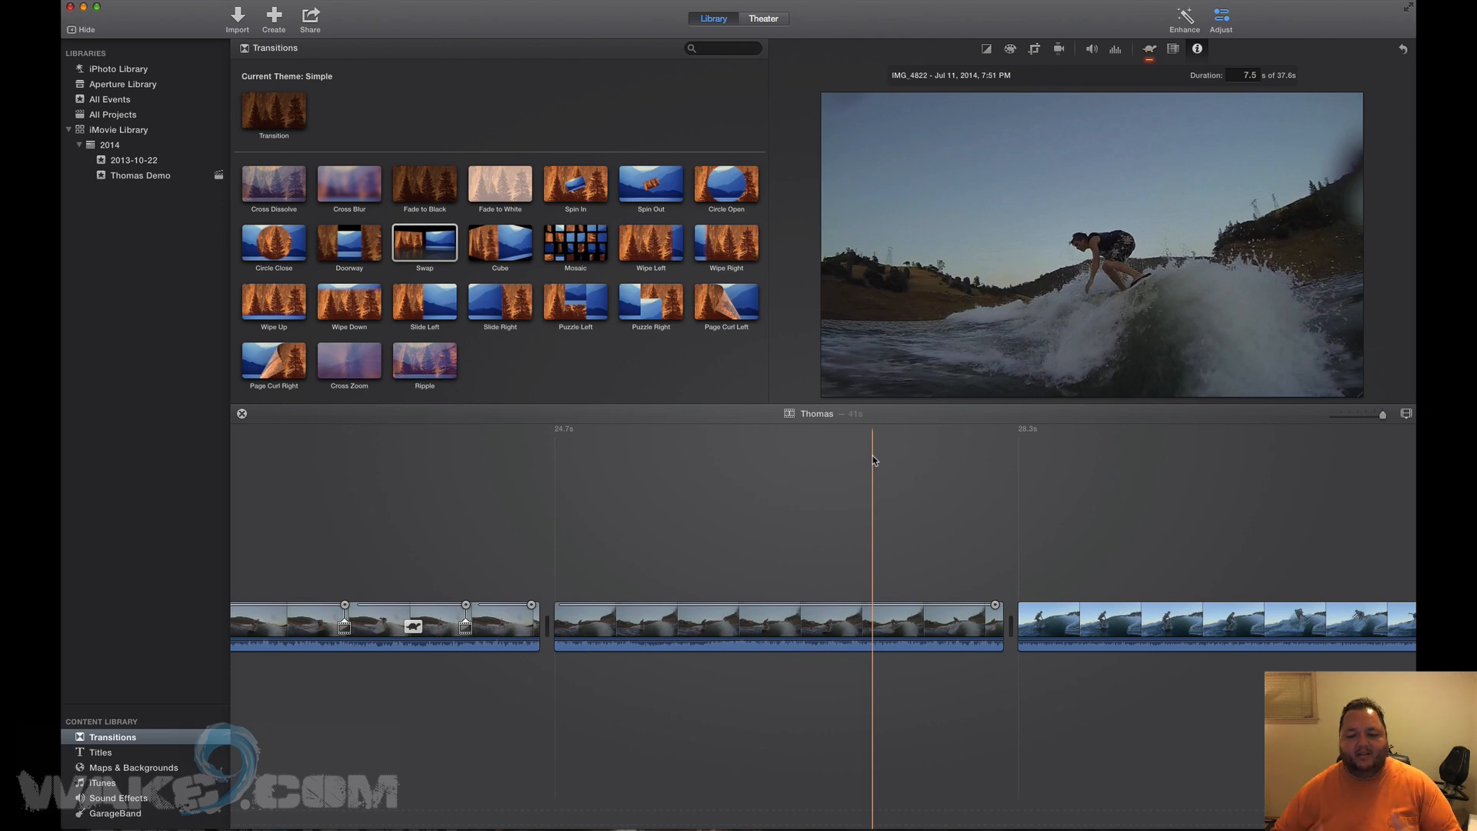
scroll(572, 517, "left", 3)
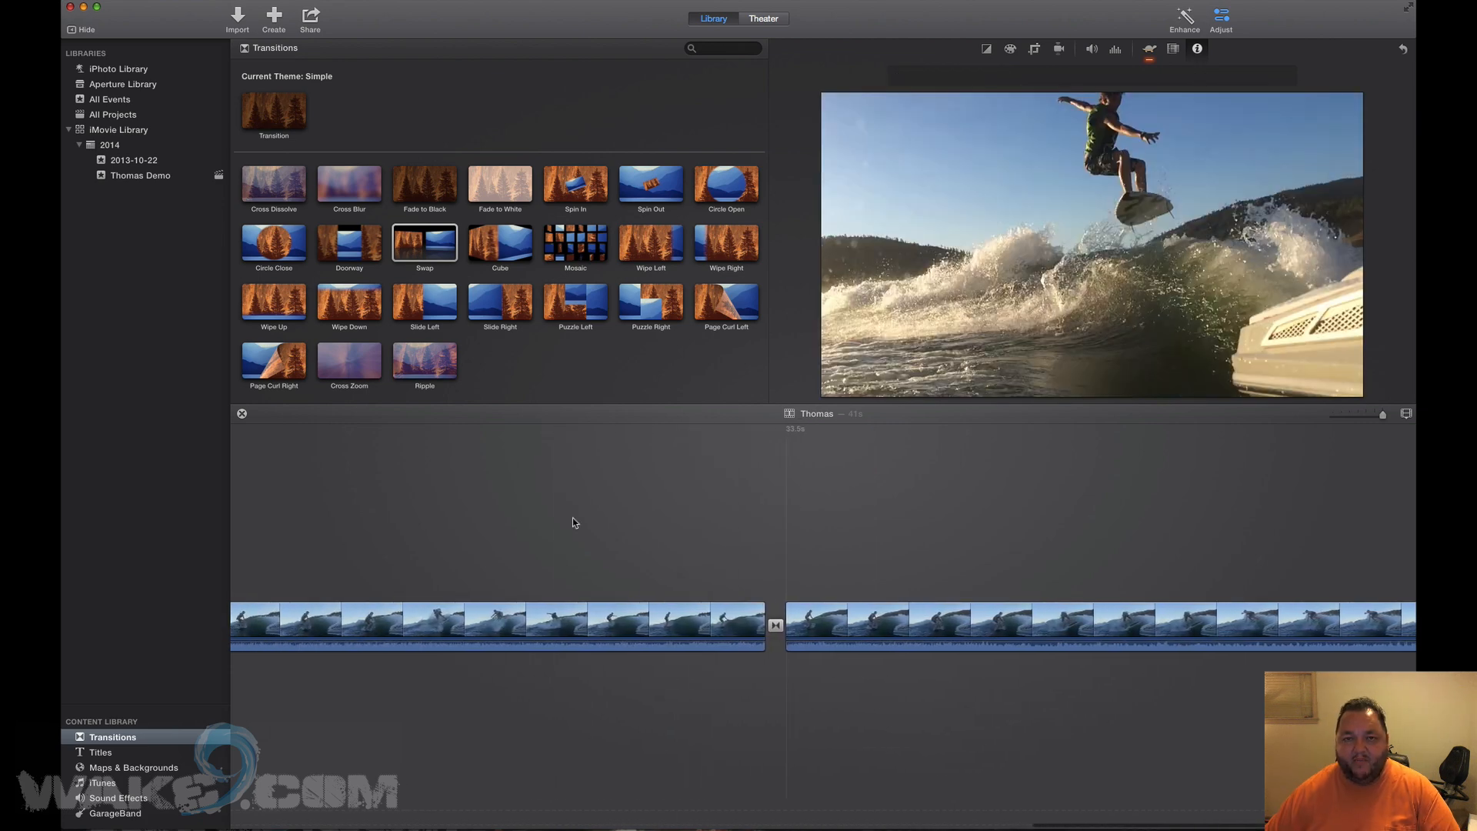
In the Precision Editor, trim the first clip to 4.2 s and shift the second clip's start 0.1 s.
right_click(707, 625)
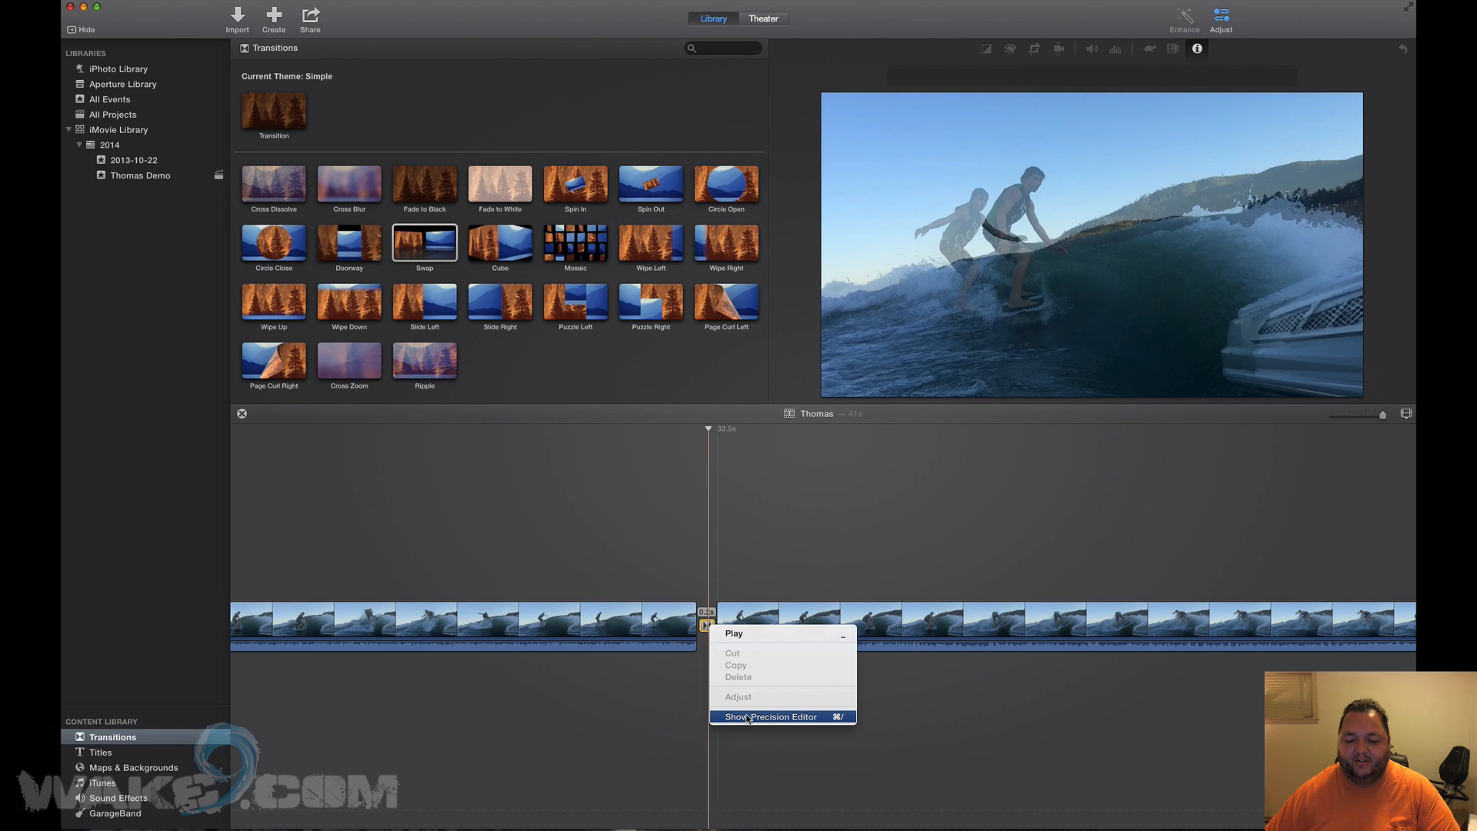
left_click(747, 717)
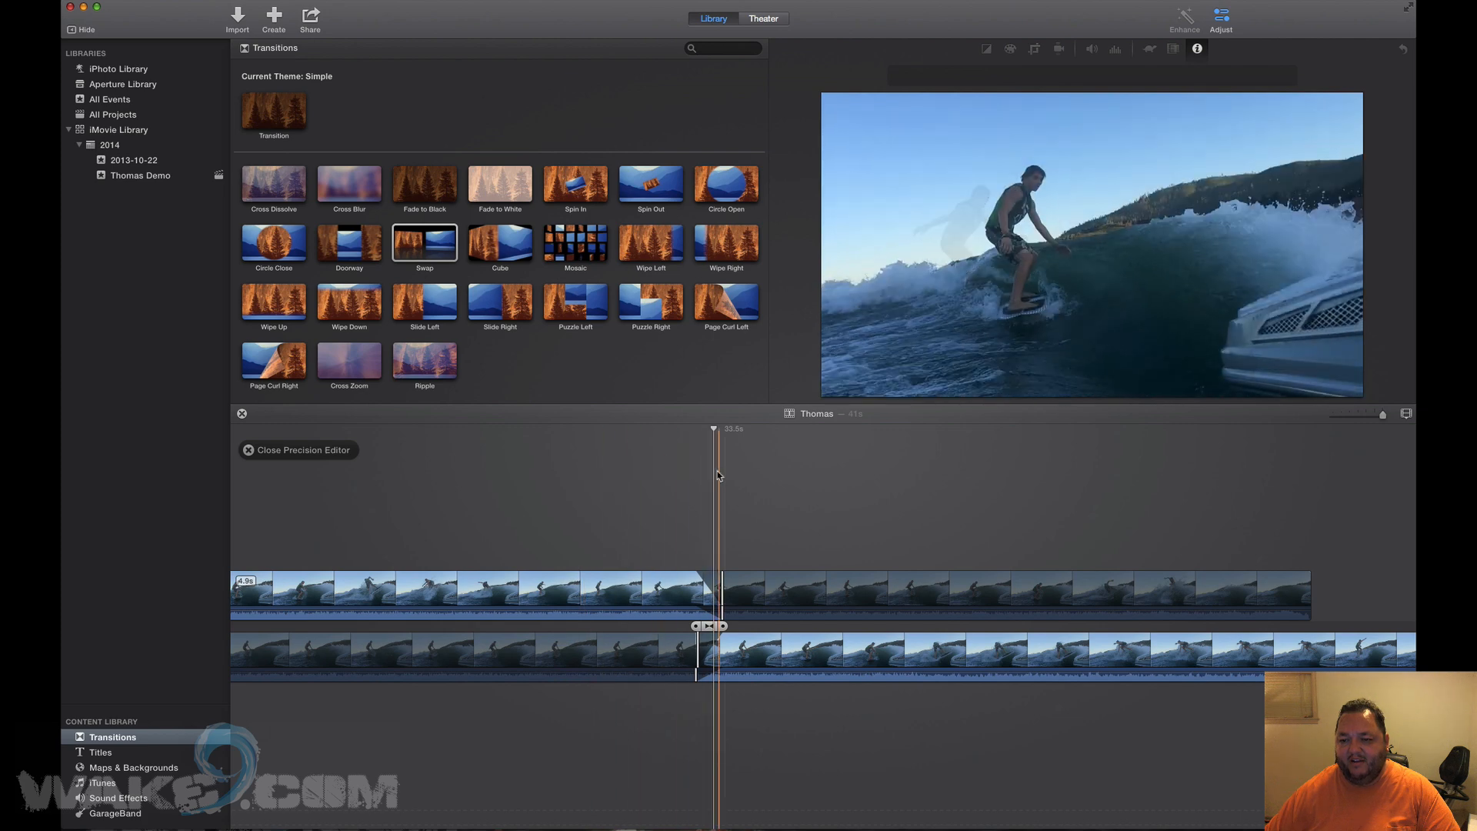
left_click_drag(573, 589, 643, 589)
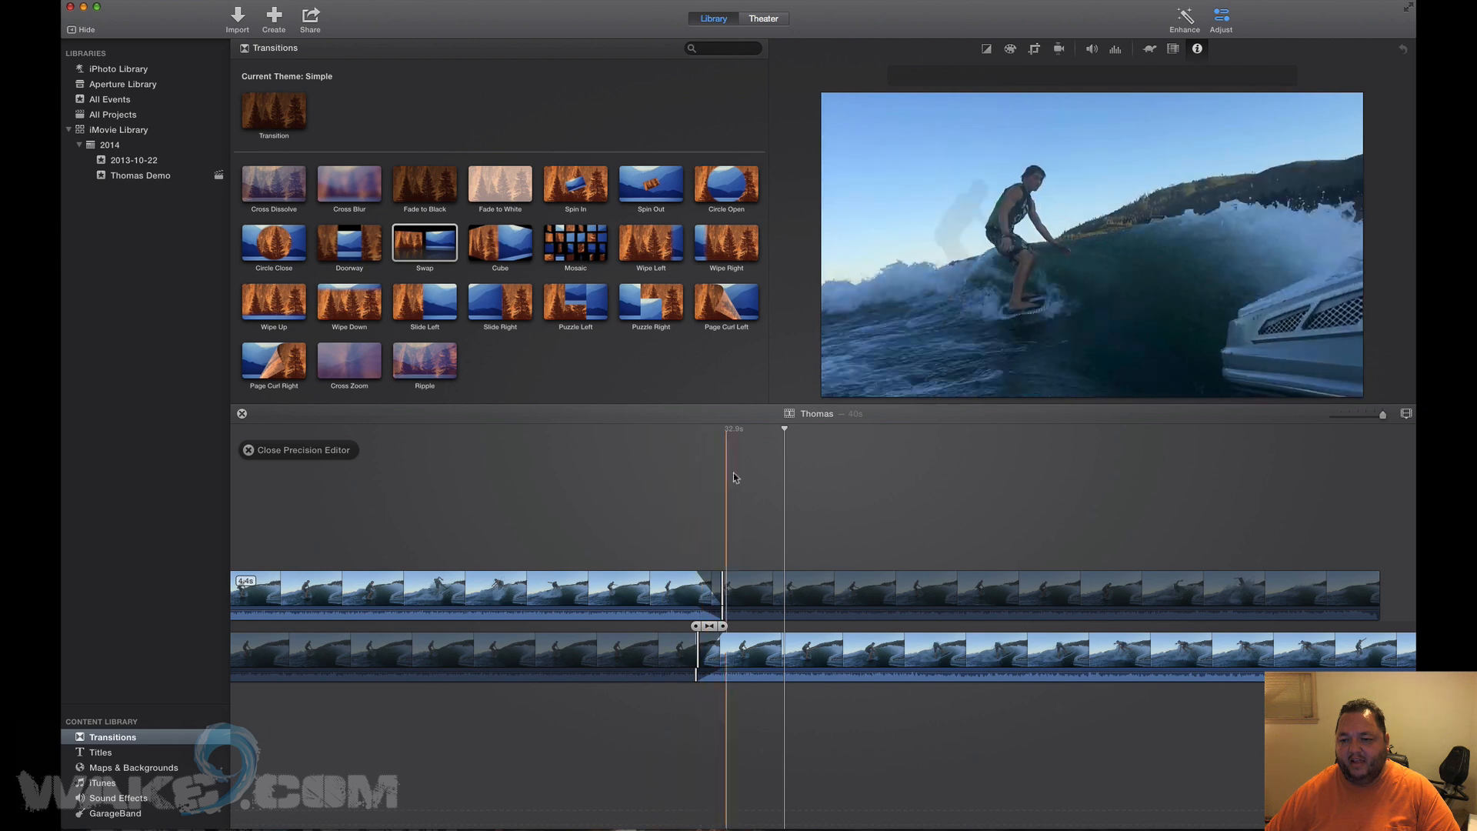
left_click_drag(575, 573, 594, 574)
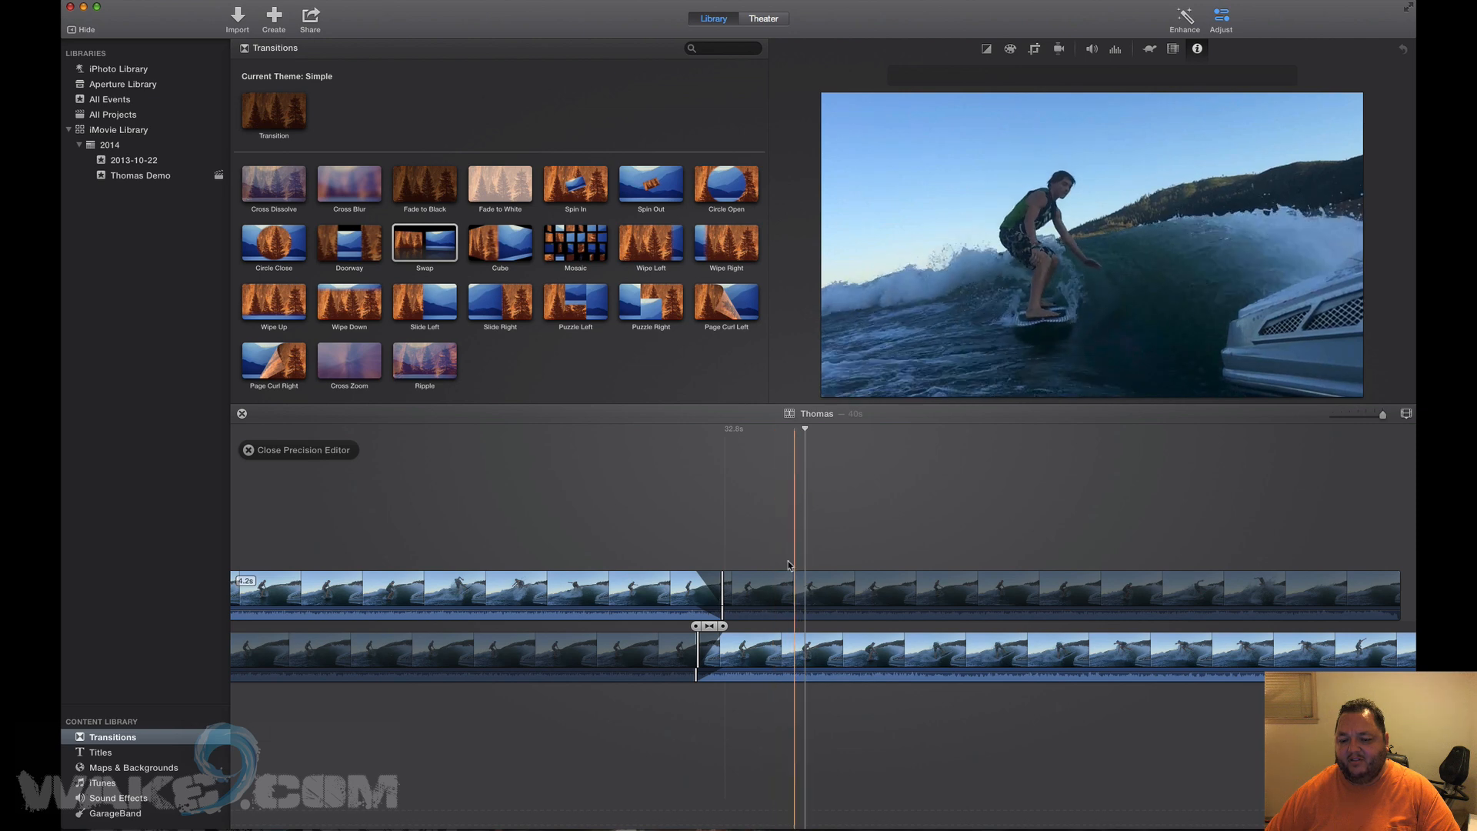
left_click_drag(743, 656, 782, 656)
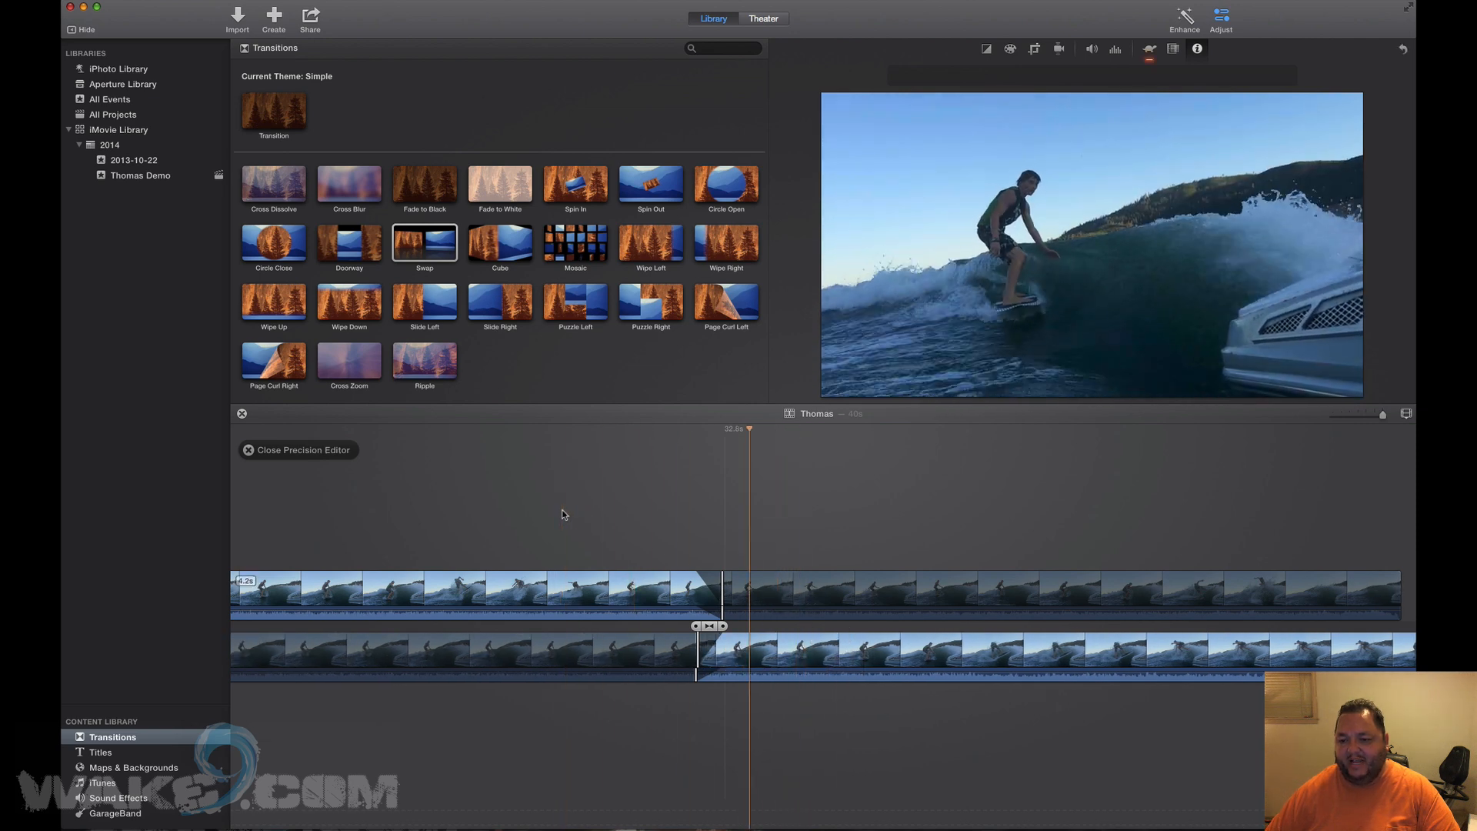
key("Escape")
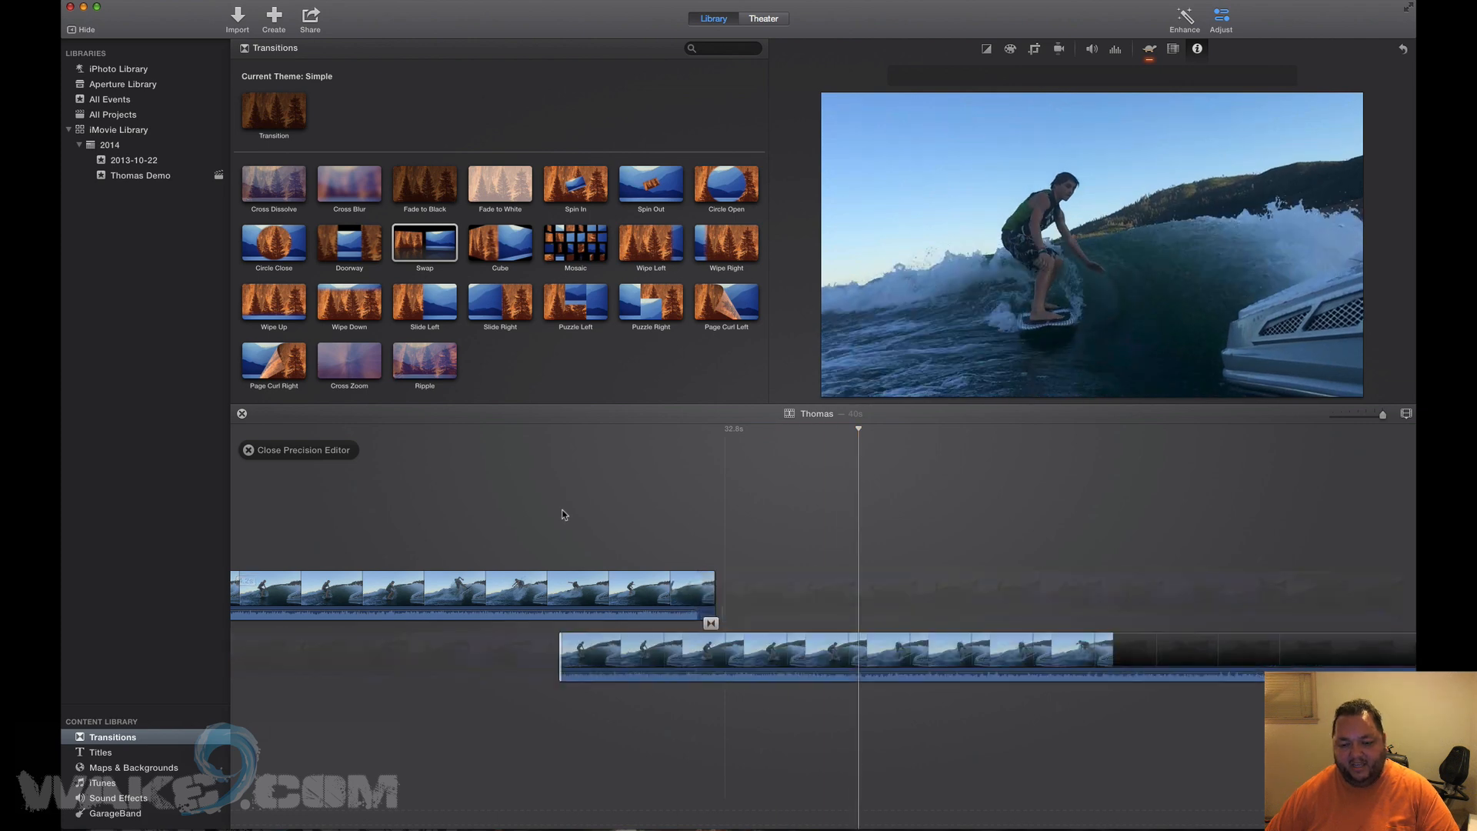
key("space")
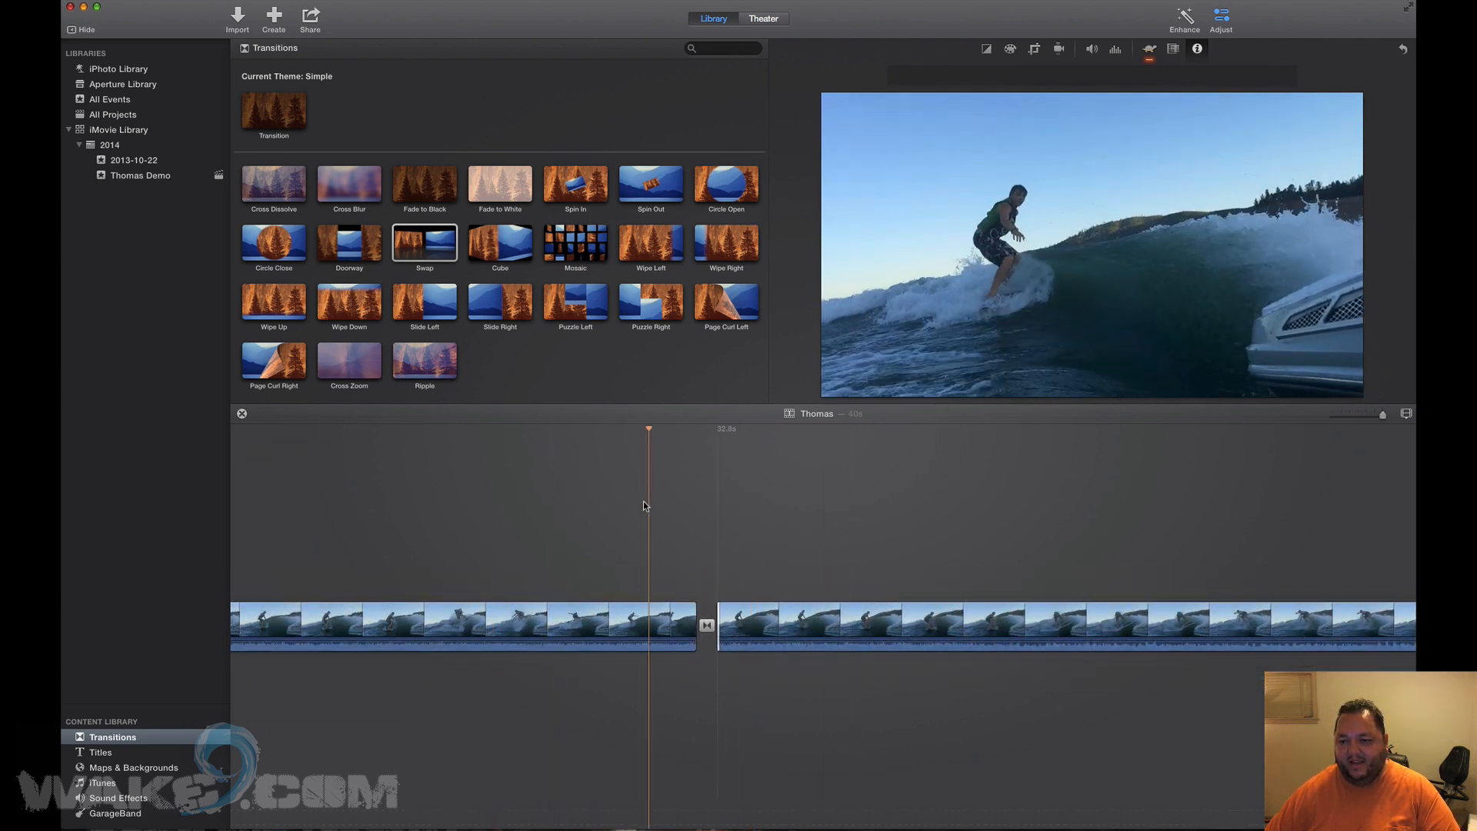
Bring the Thomas Demo event's clips back into the browser and open the clip filter.
scroll(643, 501, "left", 10)
scroll(643, 501, "left", 10)
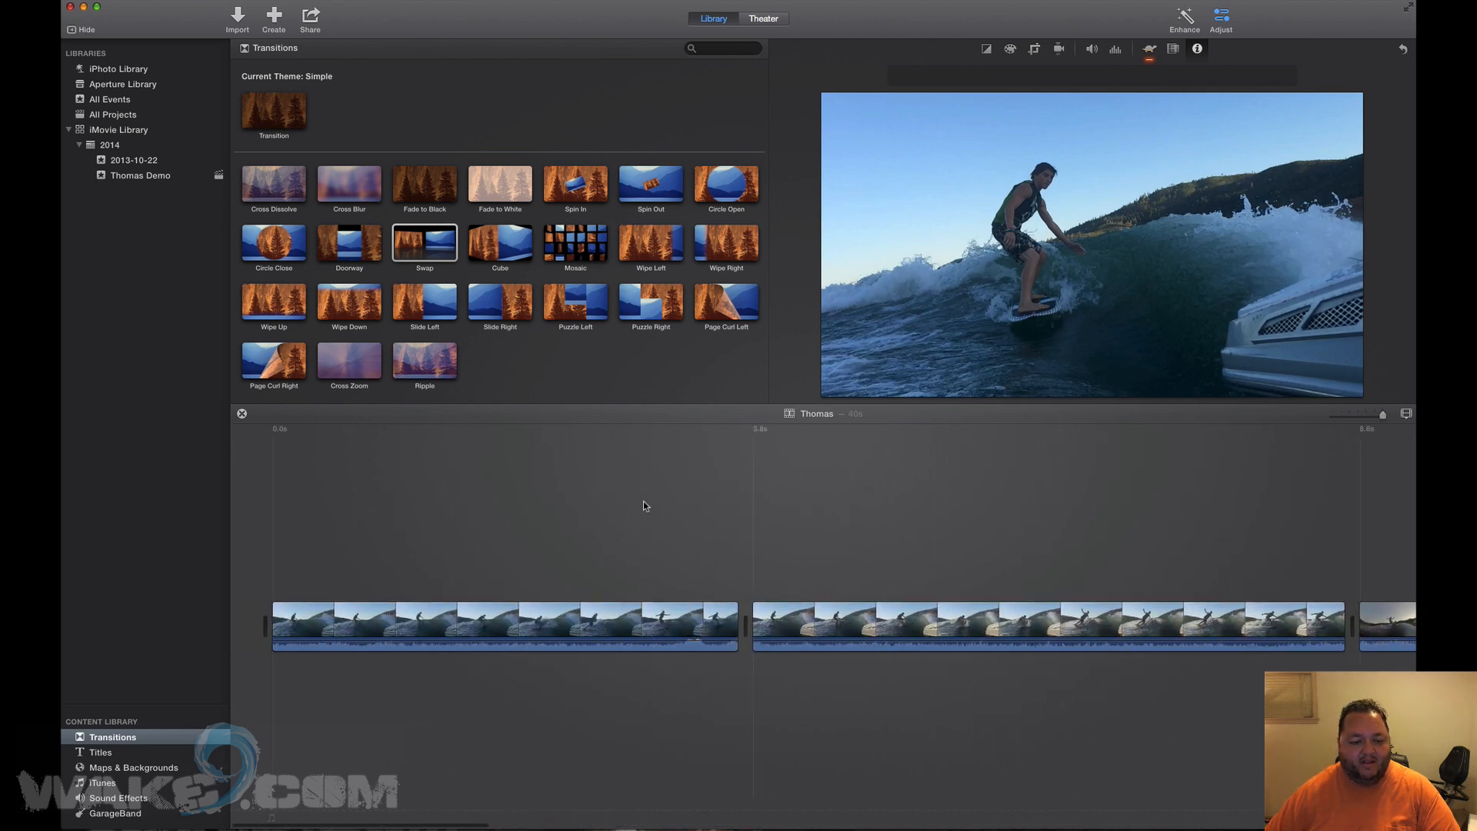
left_click(238, 15)
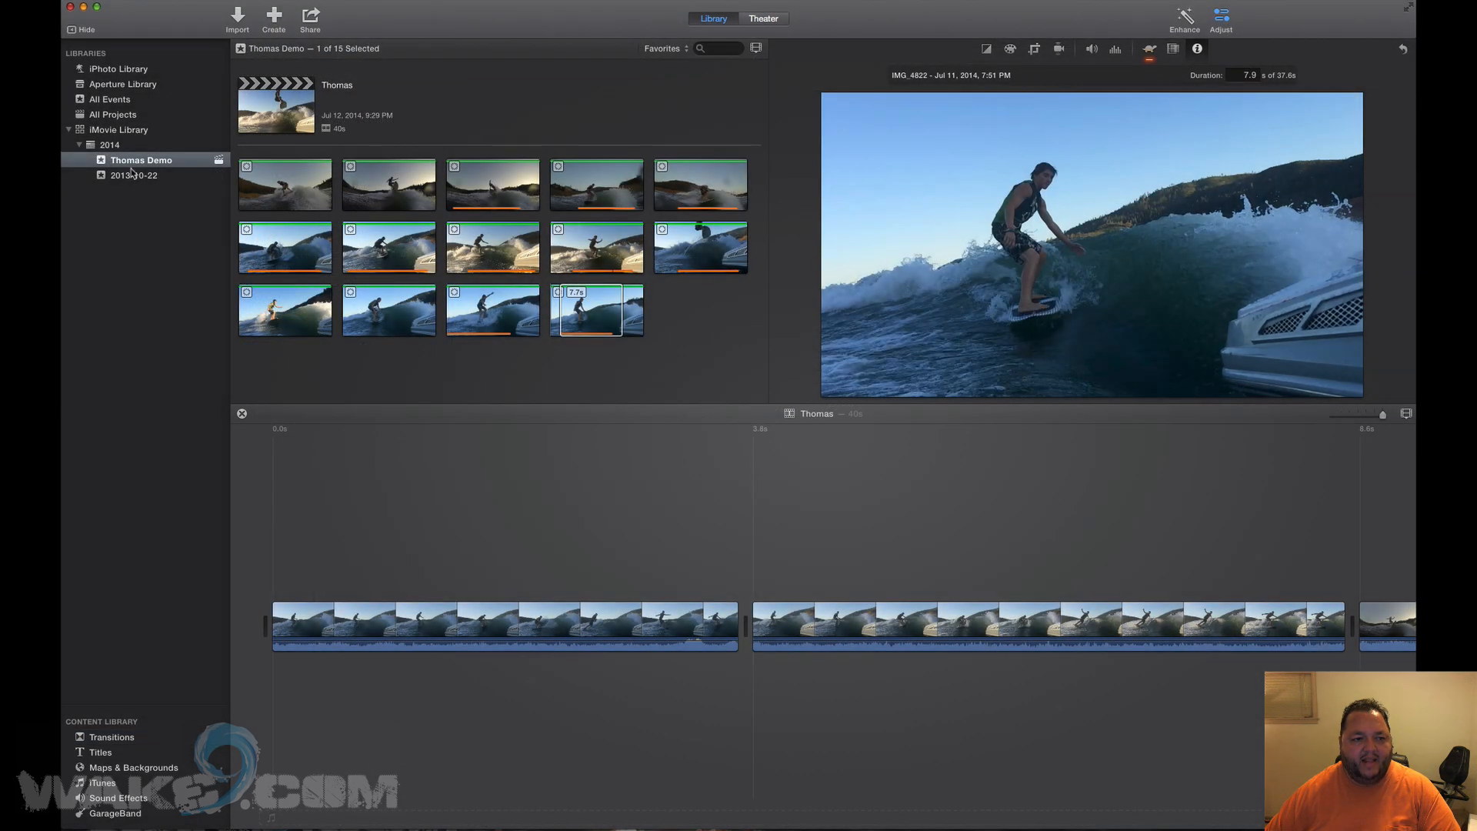
left_click(132, 175)
left_click(139, 160)
left_click(672, 49)
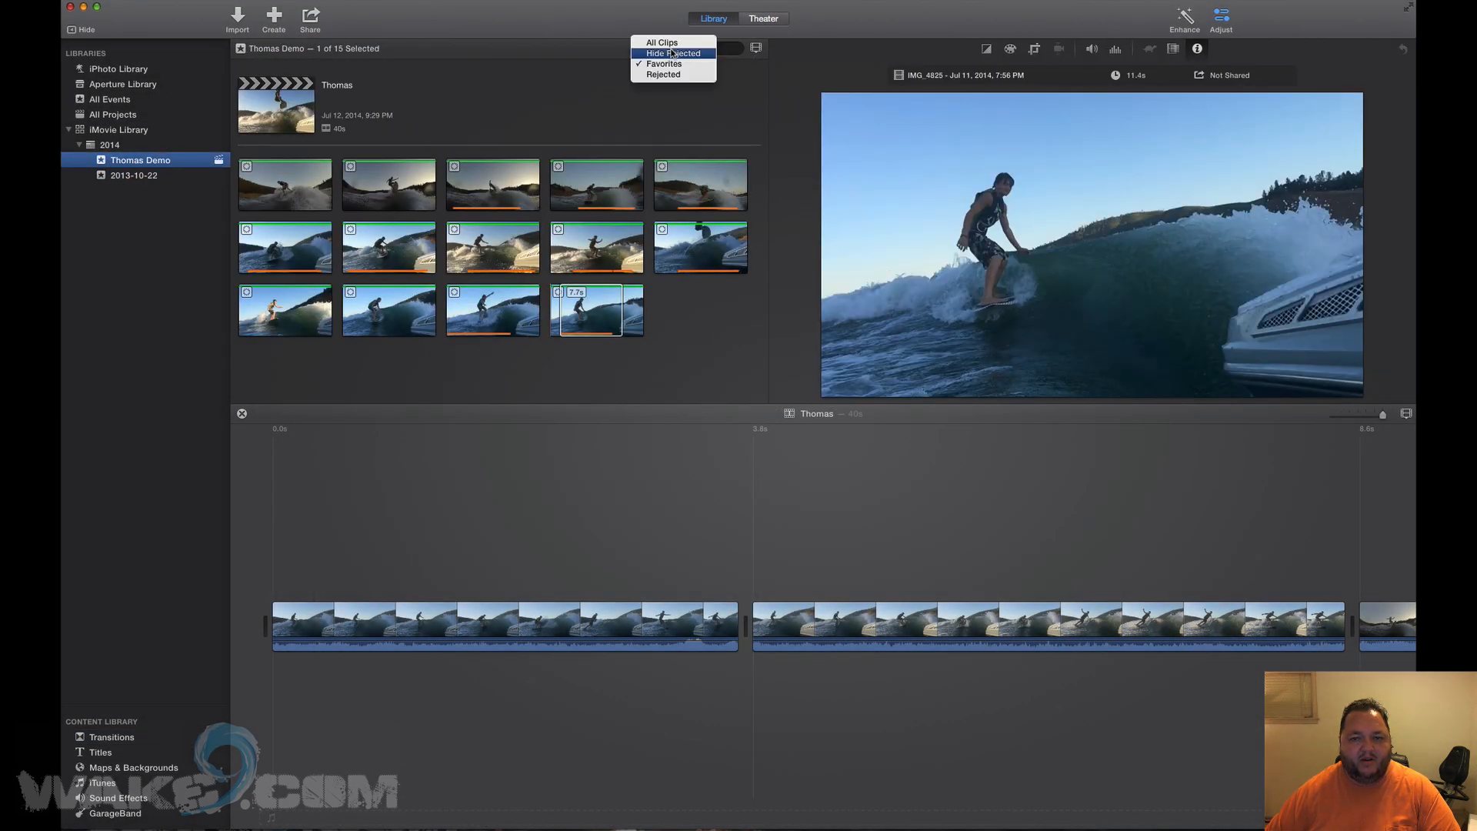
Show All Clips and drag the full looperman music clip beneath the video as background audio.
left_click(672, 43)
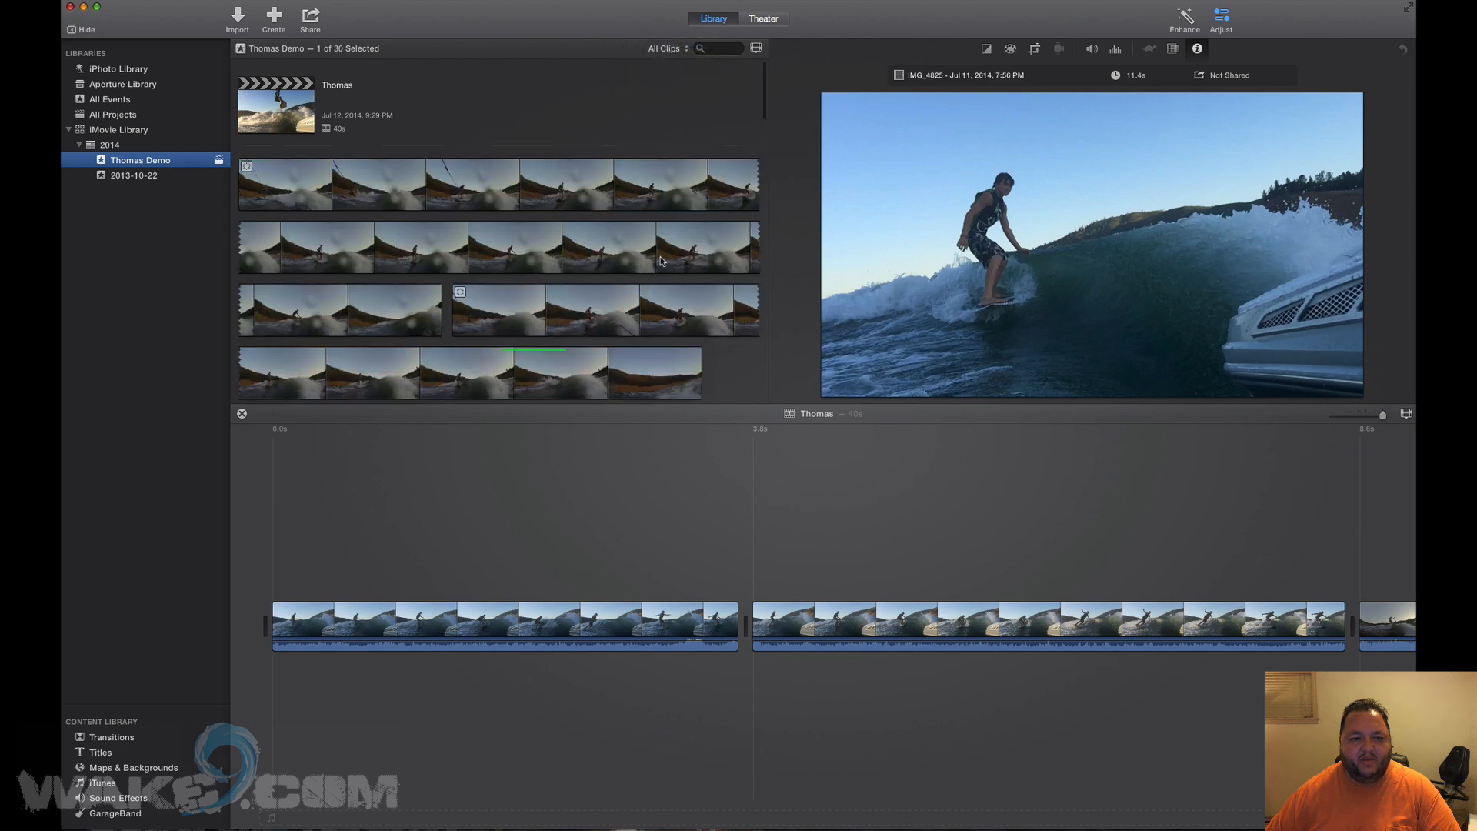
scroll(657, 262, "down", 10)
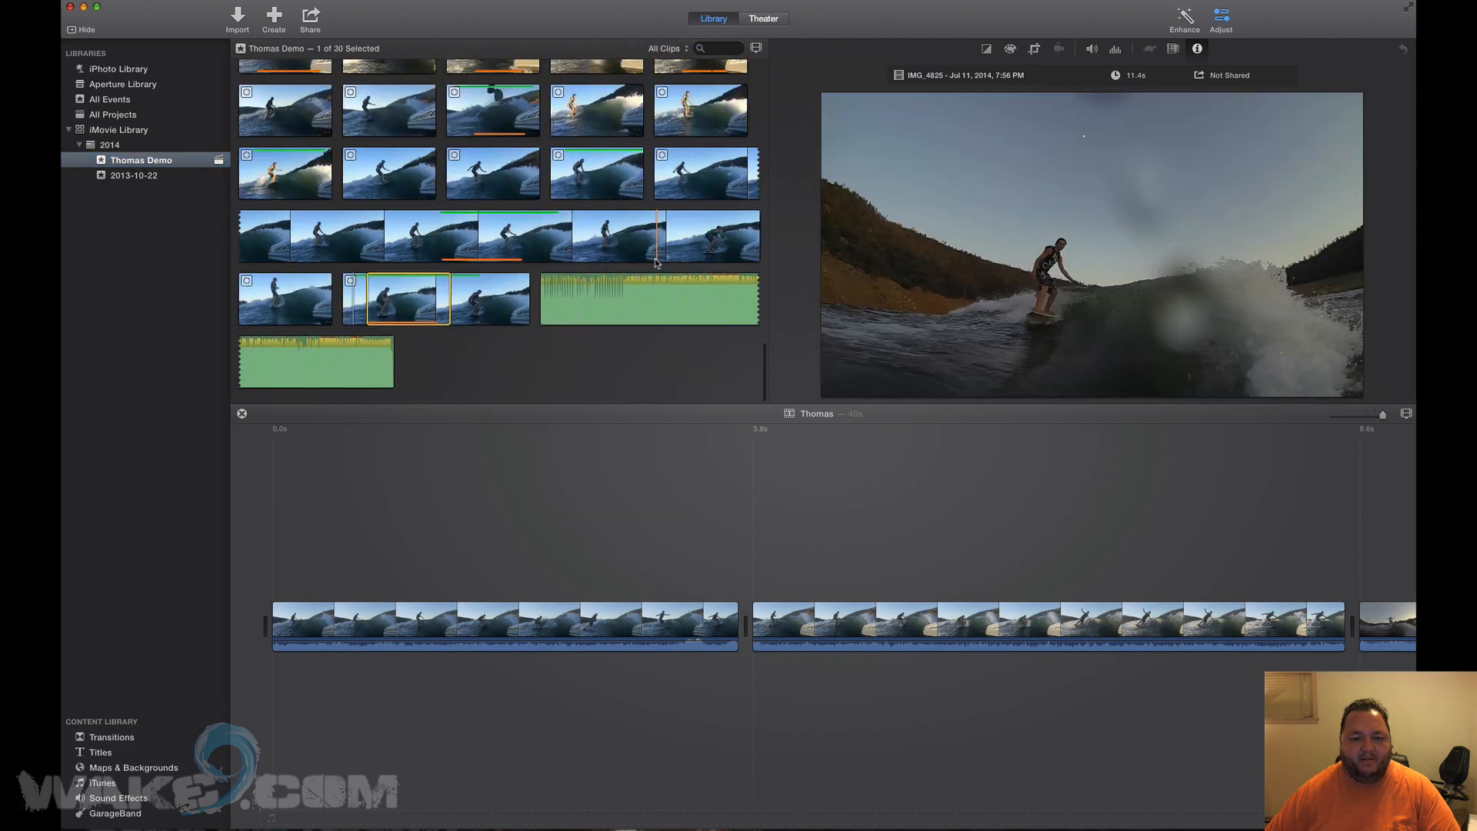
left_click(609, 302)
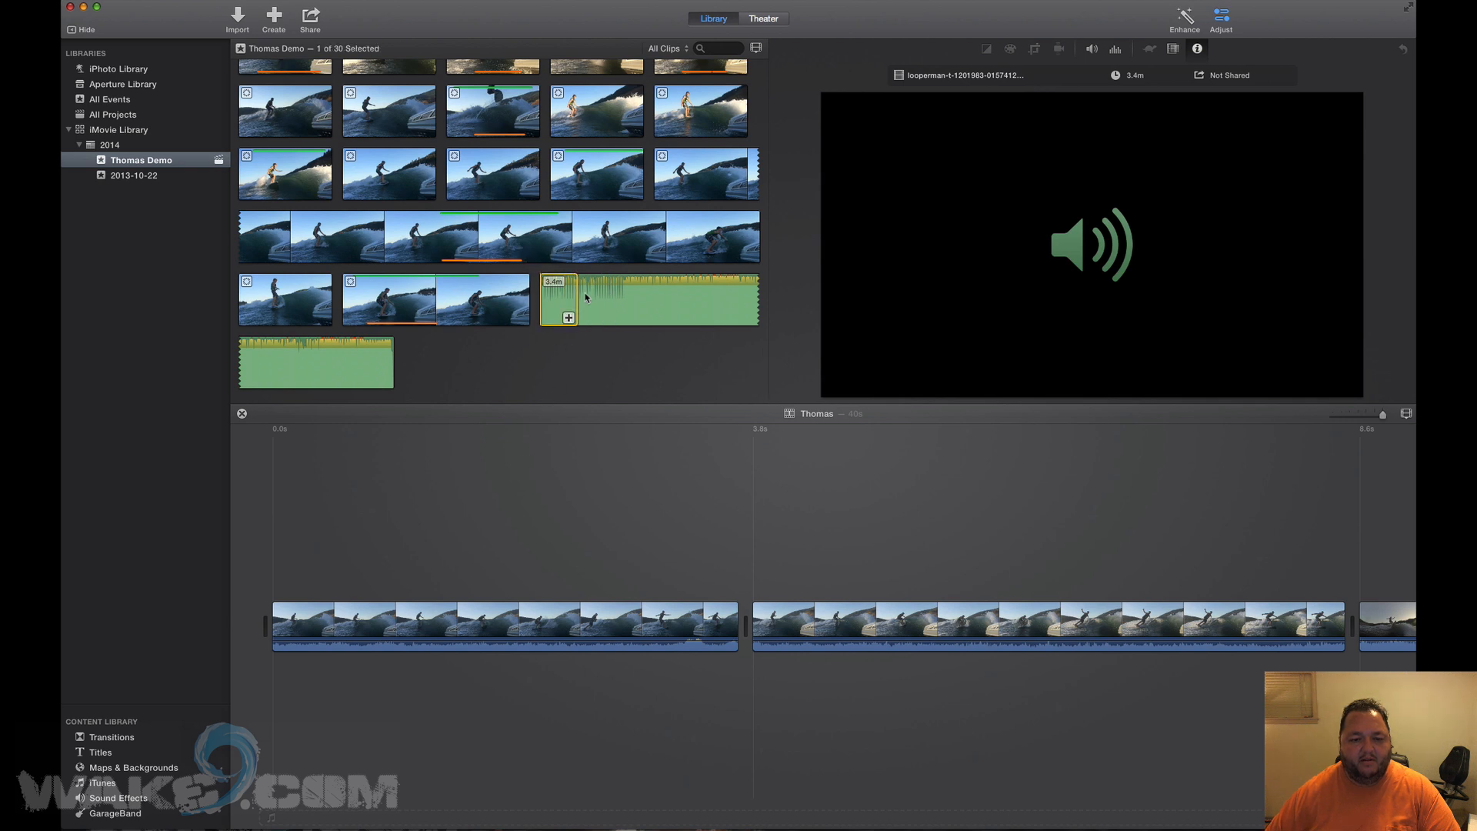
left_click_drag(491, 344, 350, 360)
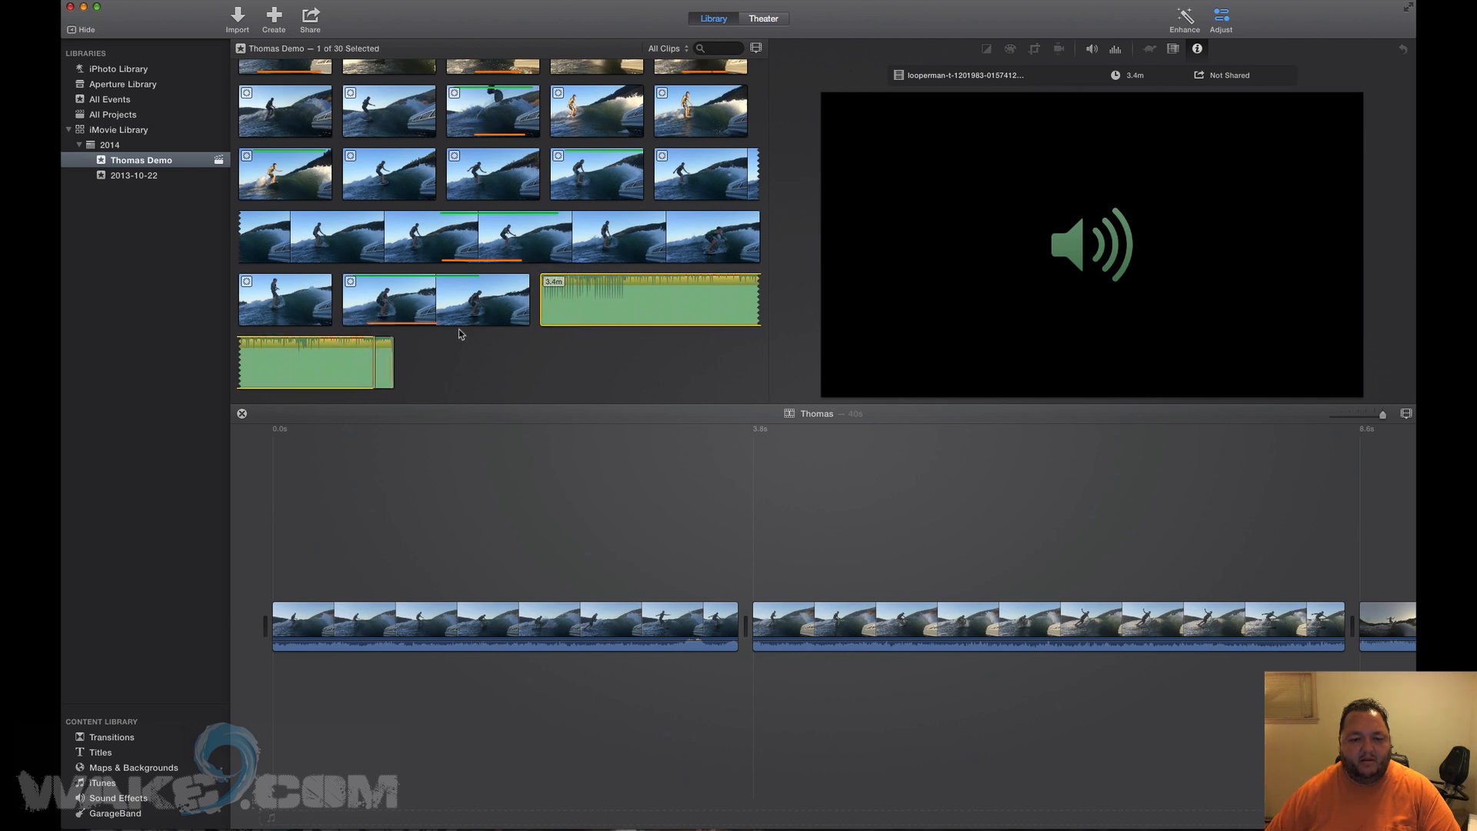
left_click_drag(564, 293, 264, 680)
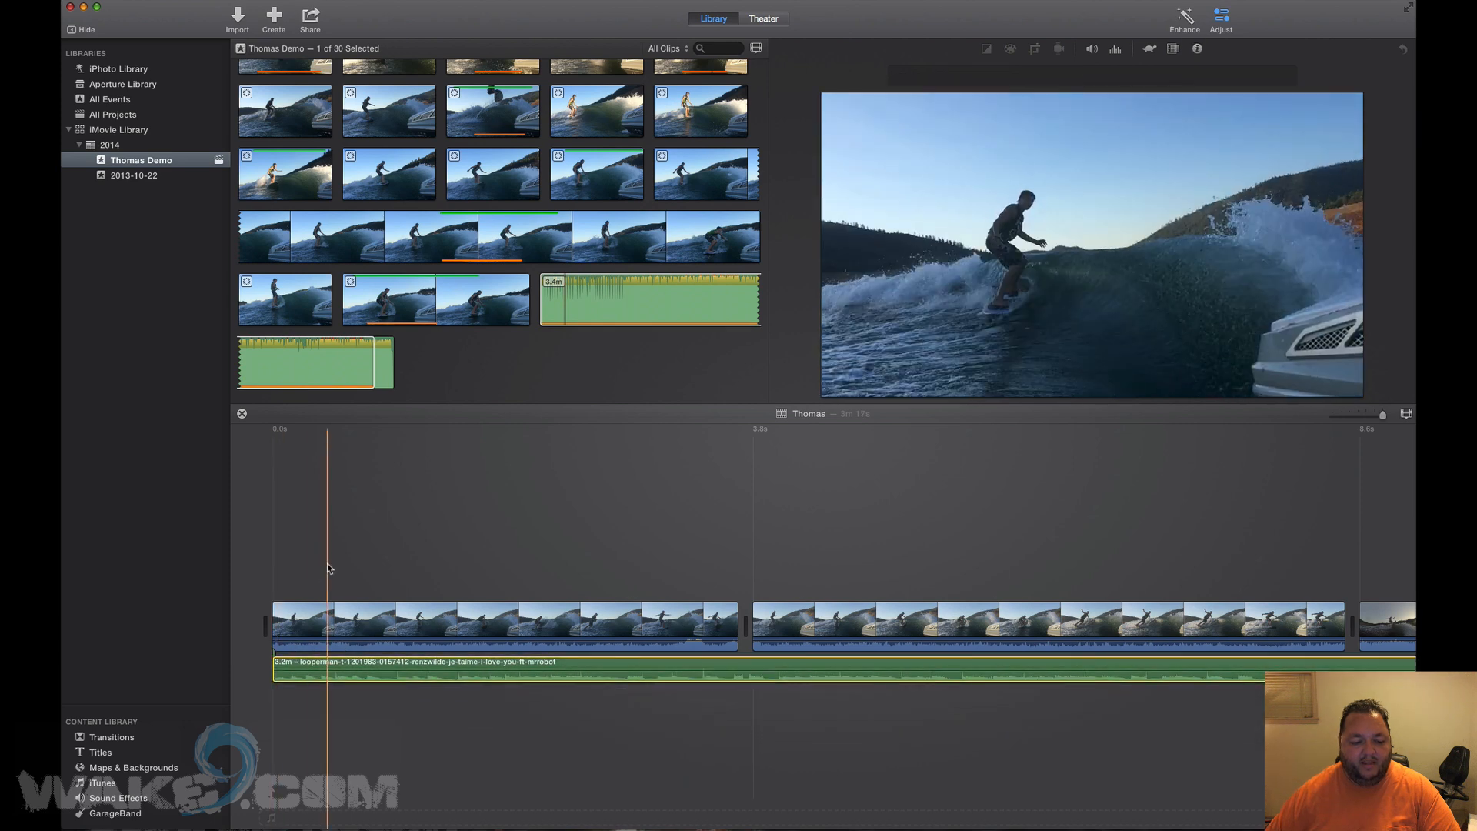
left_click(98, 737)
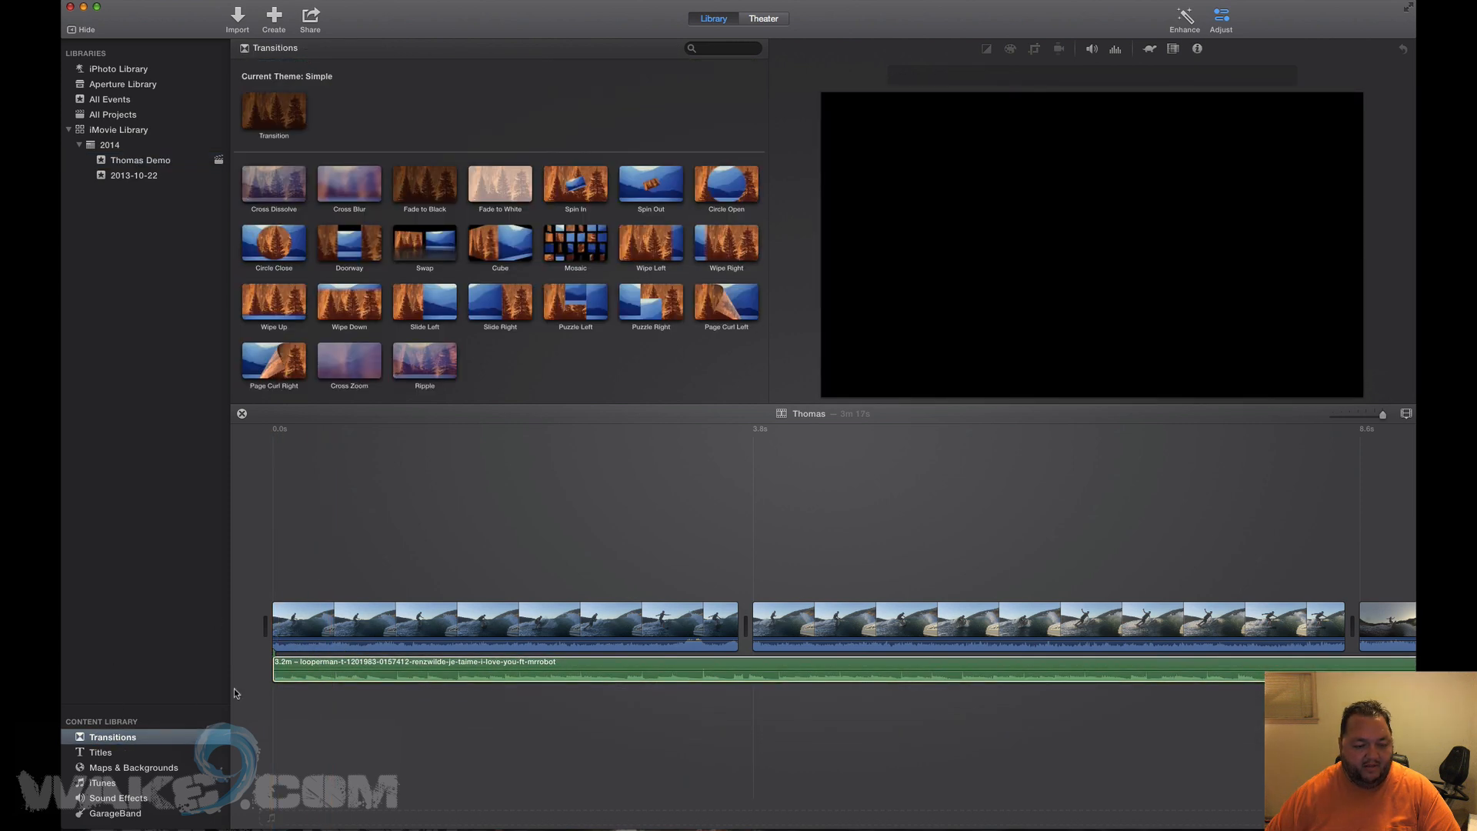
Add a 0.6-second Doorway transition before the first clip and play from the start.
left_click(263, 183)
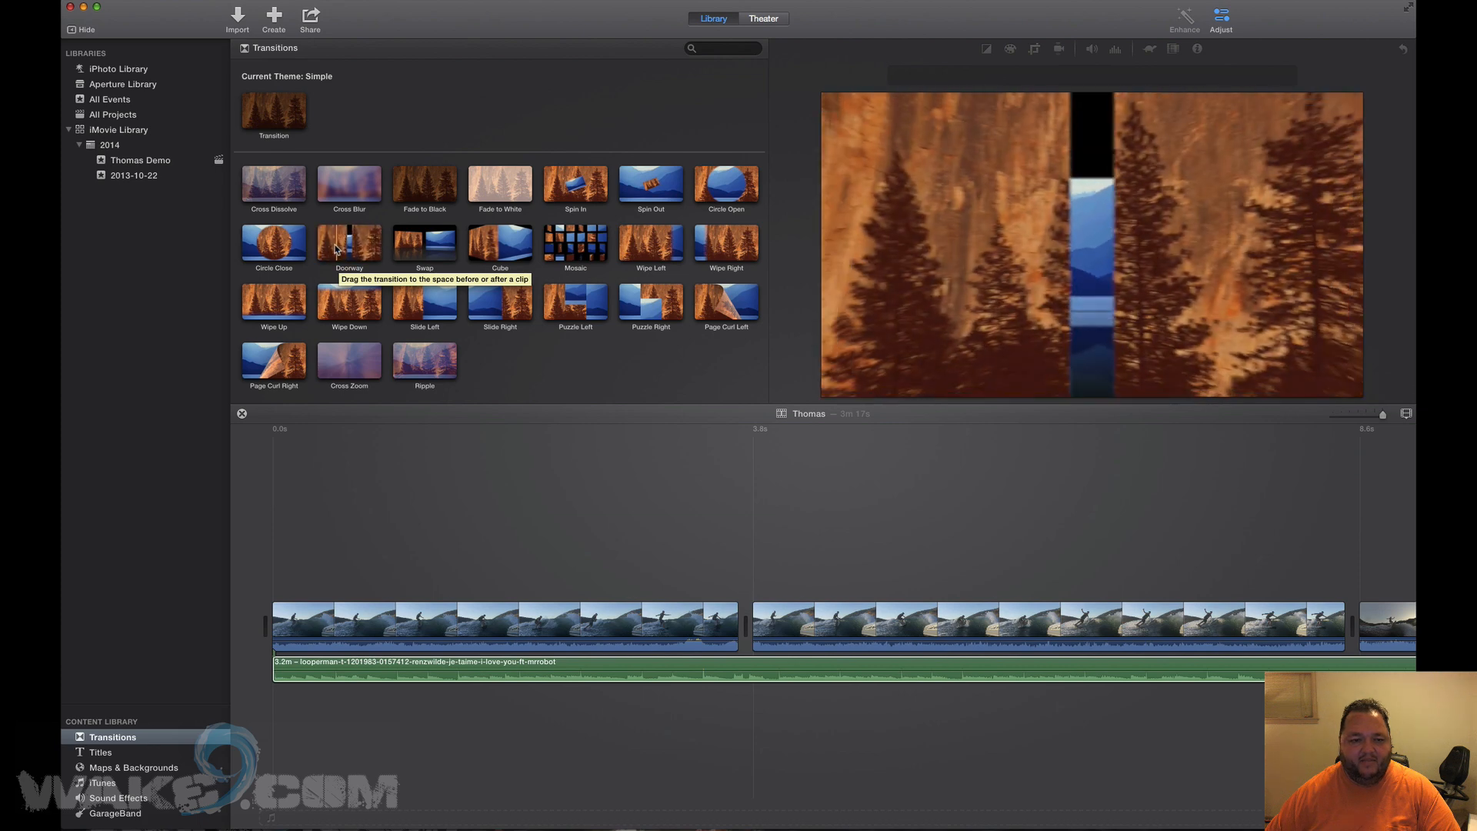
left_click(350, 247)
left_click_drag(347, 248, 244, 626)
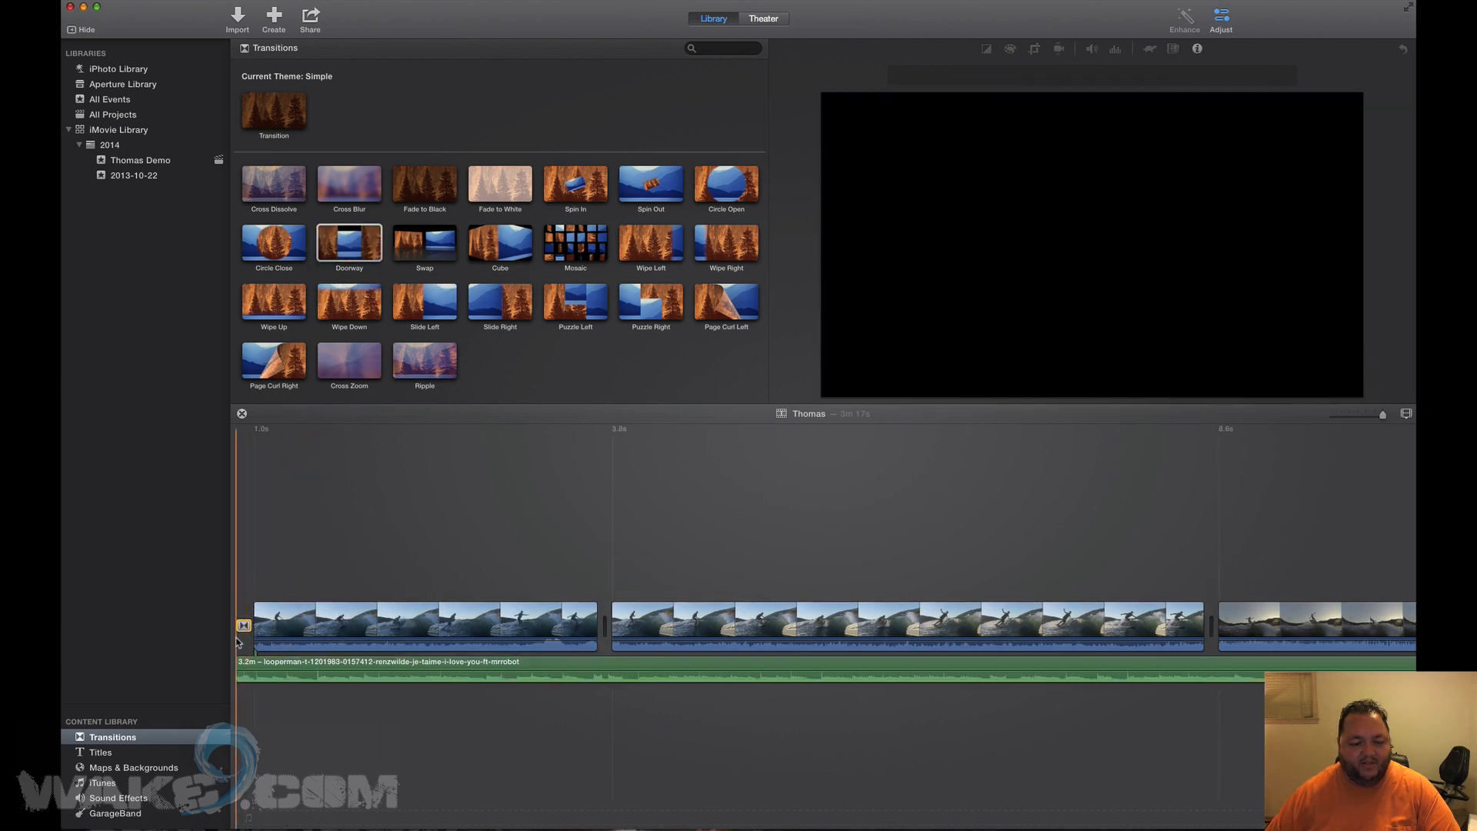
double_click(268, 625)
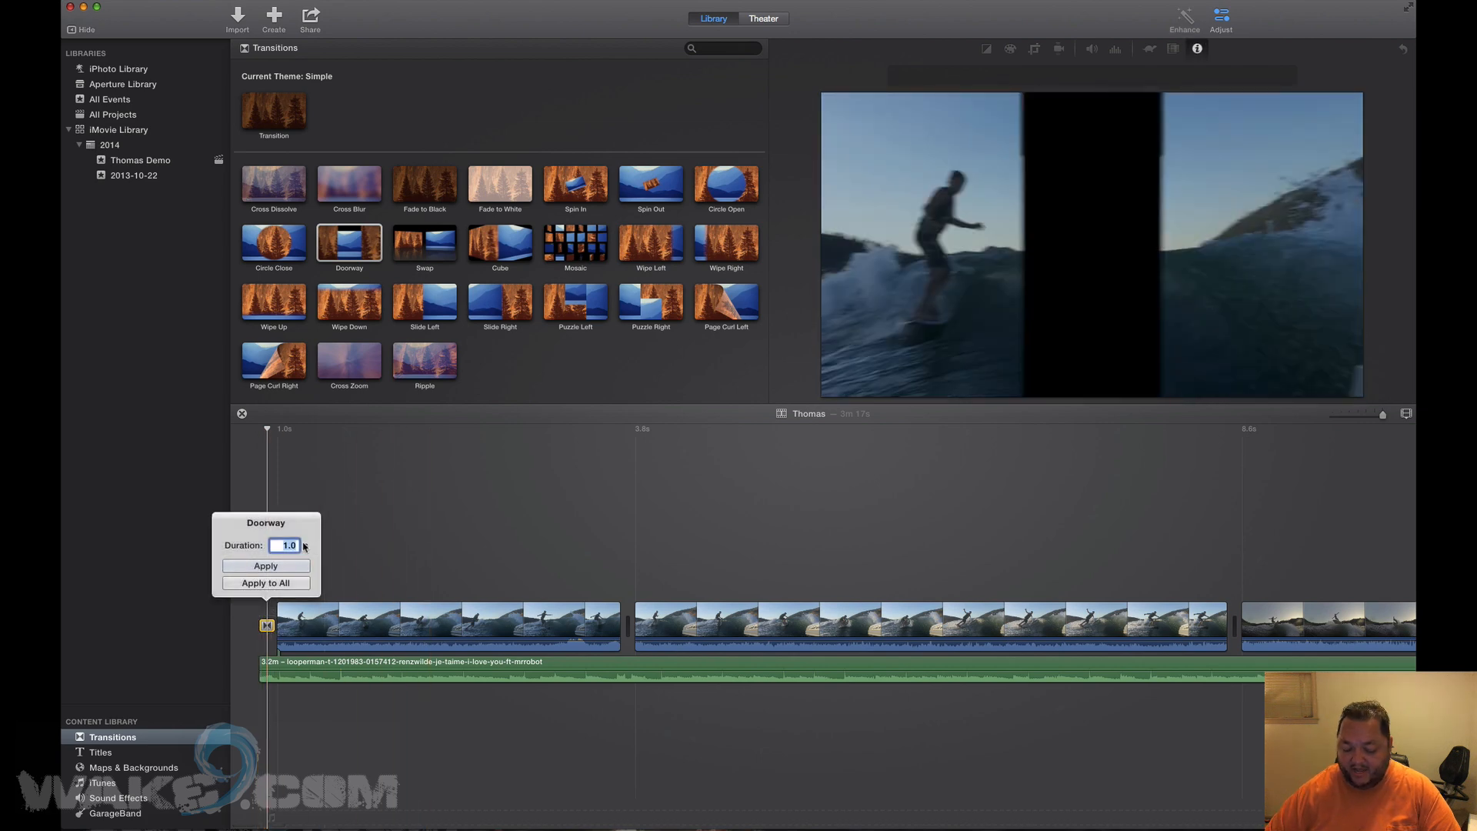
key("Return")
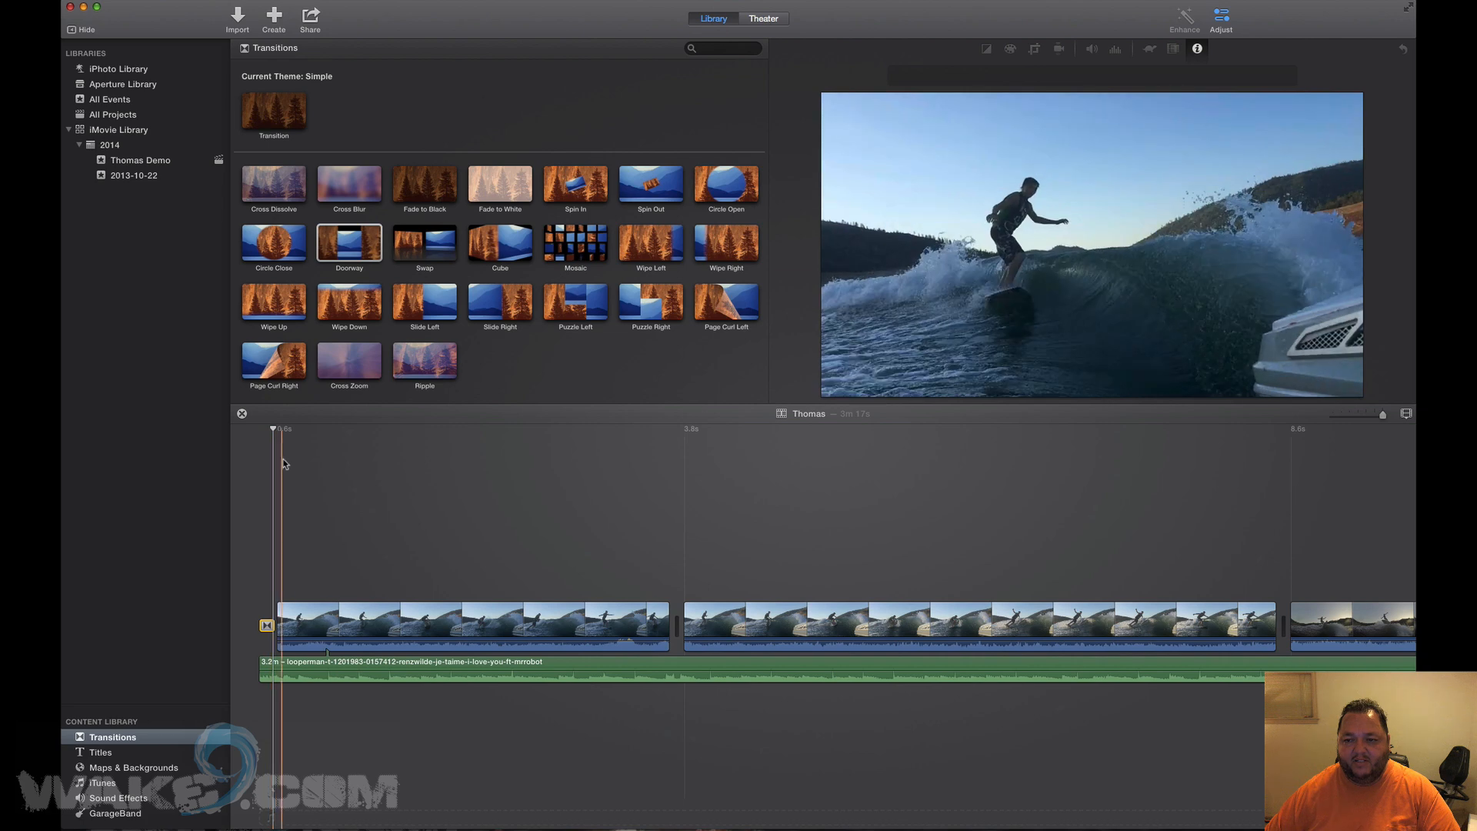
key("space")
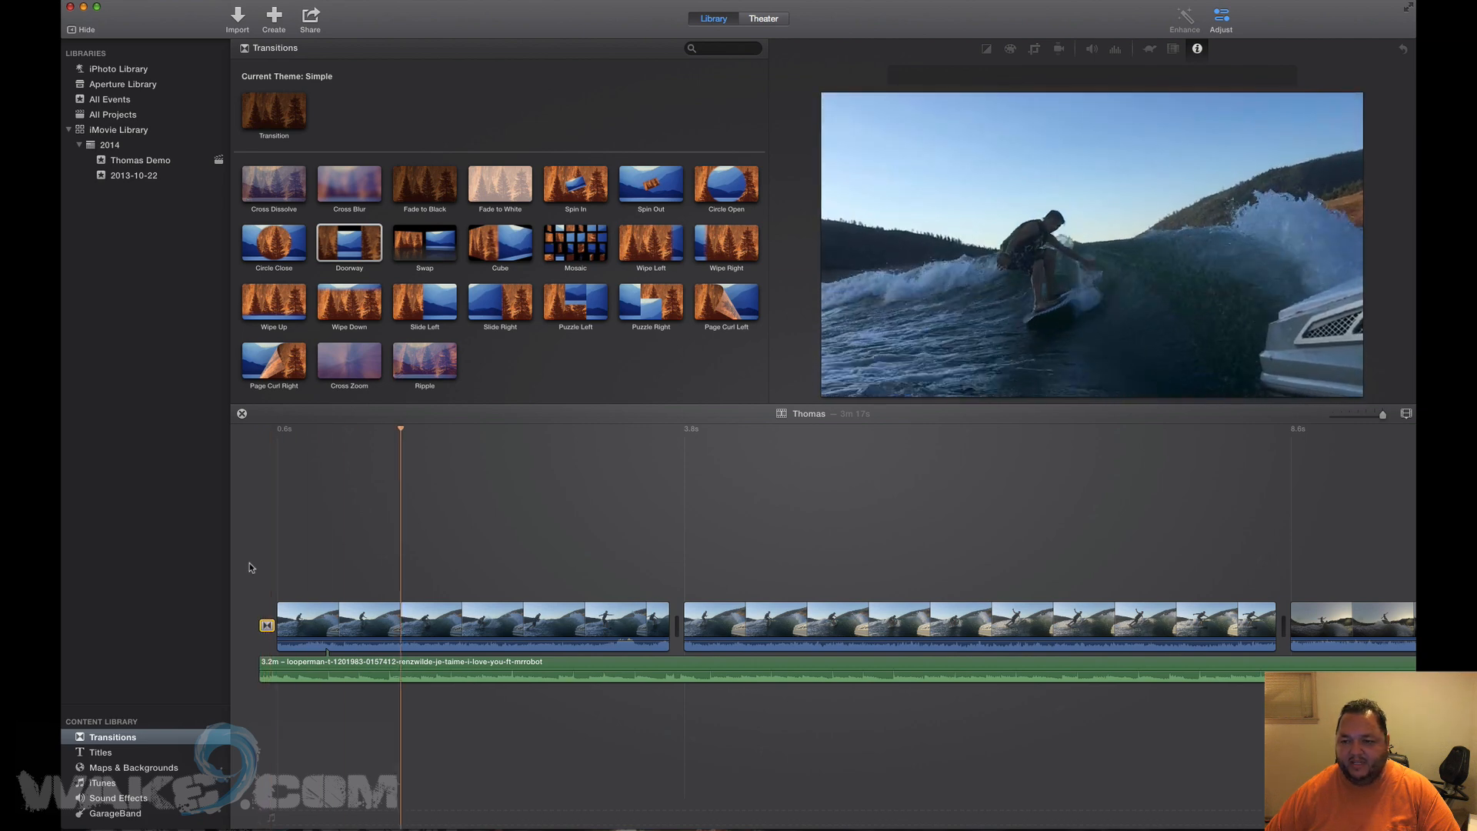
Lower the volume of the clip ending near 40.7s to 10%.
left_click(478, 542)
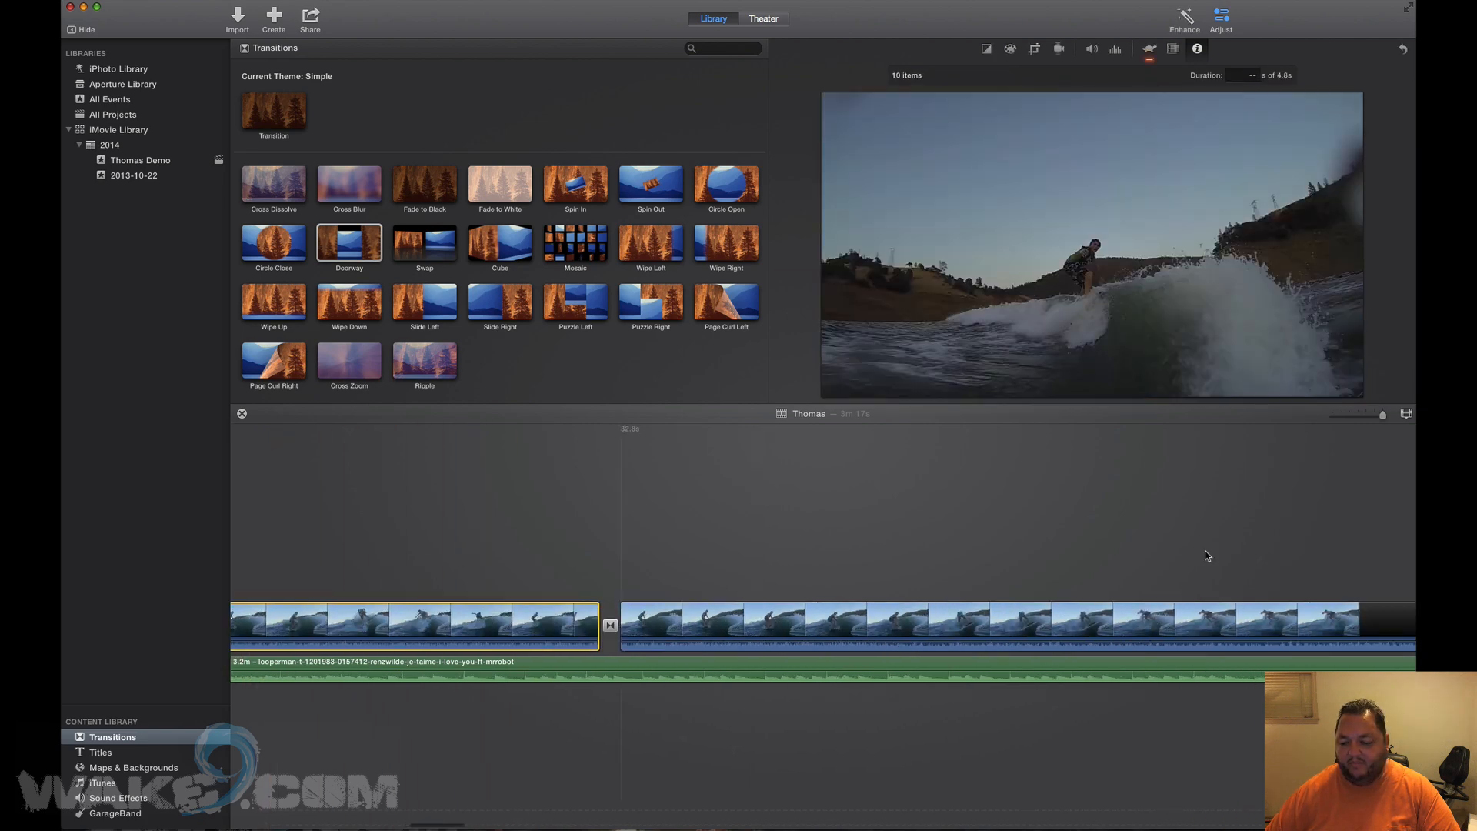
scroll(1205, 551, "right", 10)
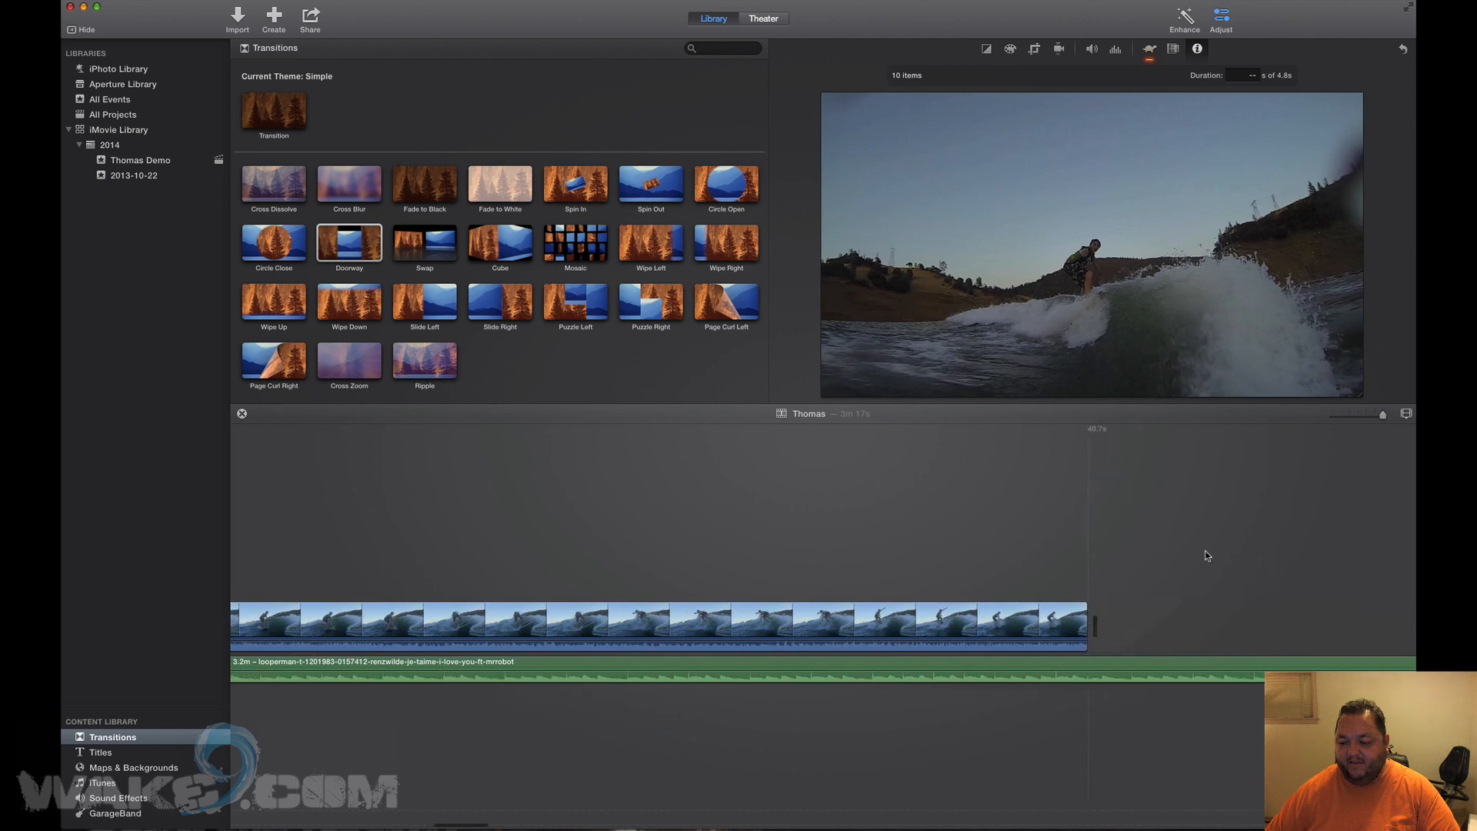
left_click(881, 624)
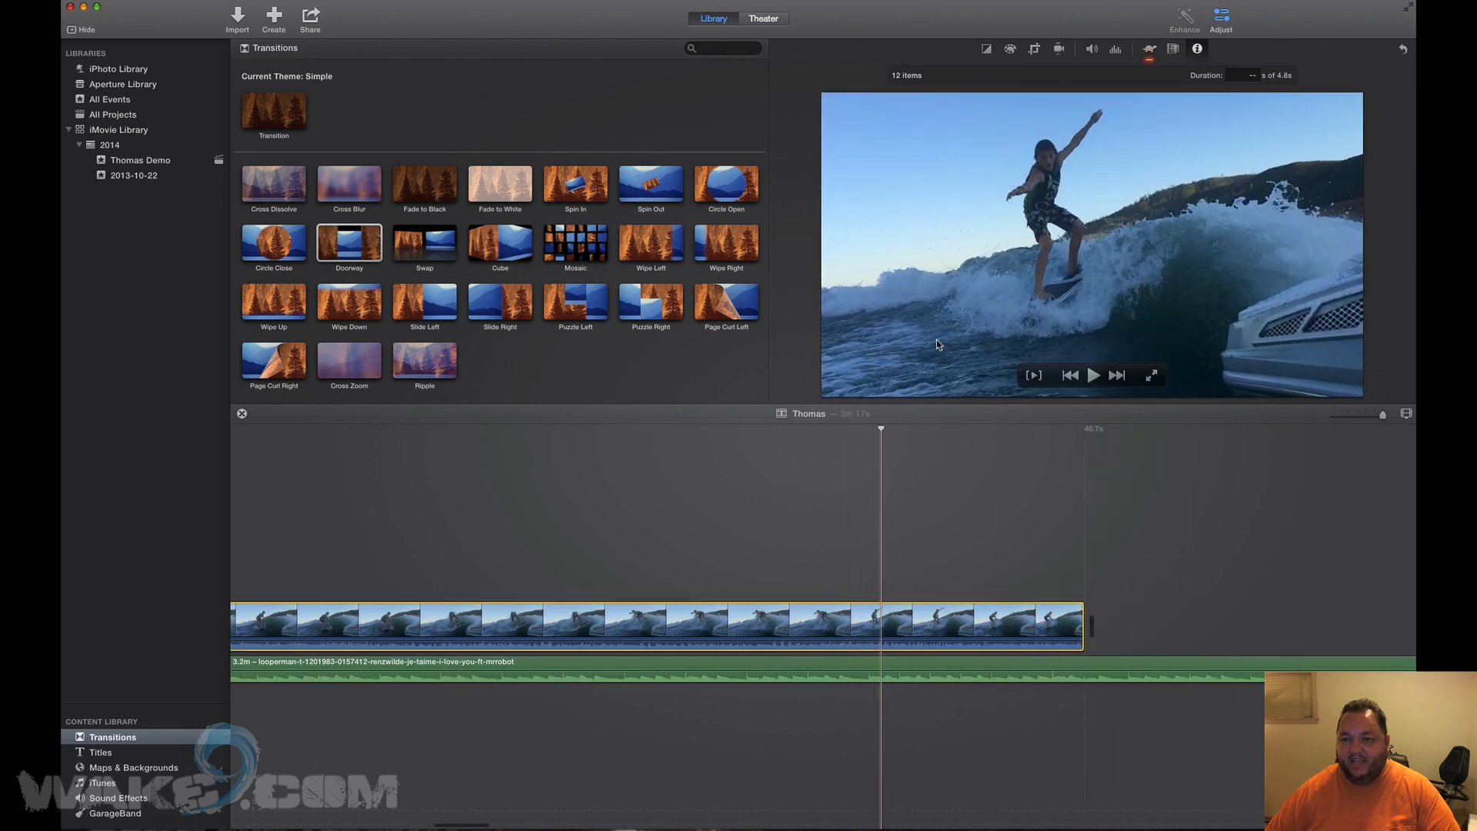
left_click(1113, 50)
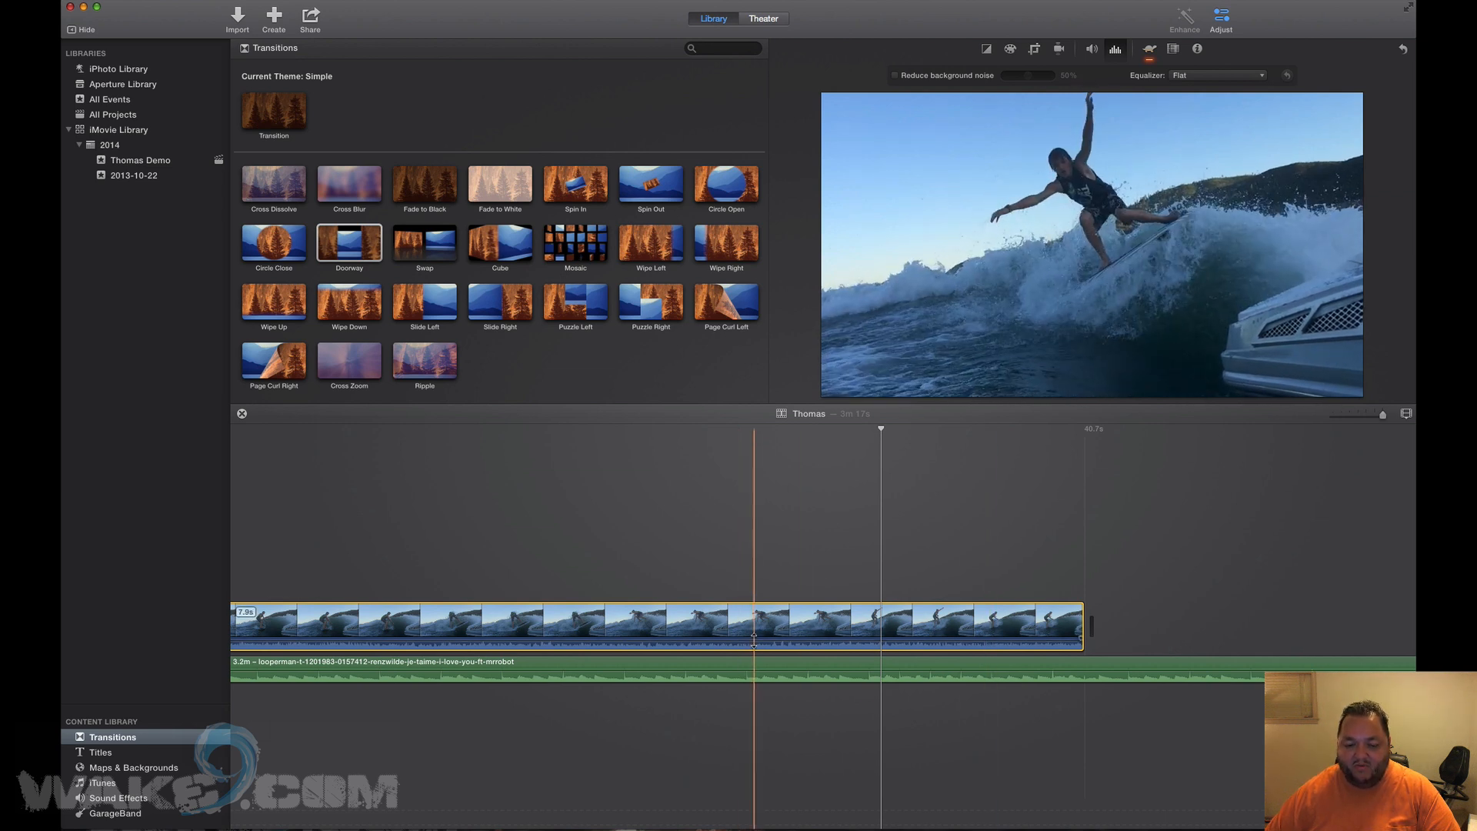
left_click_drag(753, 635, 755, 635)
Set the first clip's volume to 25% and play the opening to check the levels.
scroll(681, 554, "left", 20)
scroll(680, 553, "left", 20)
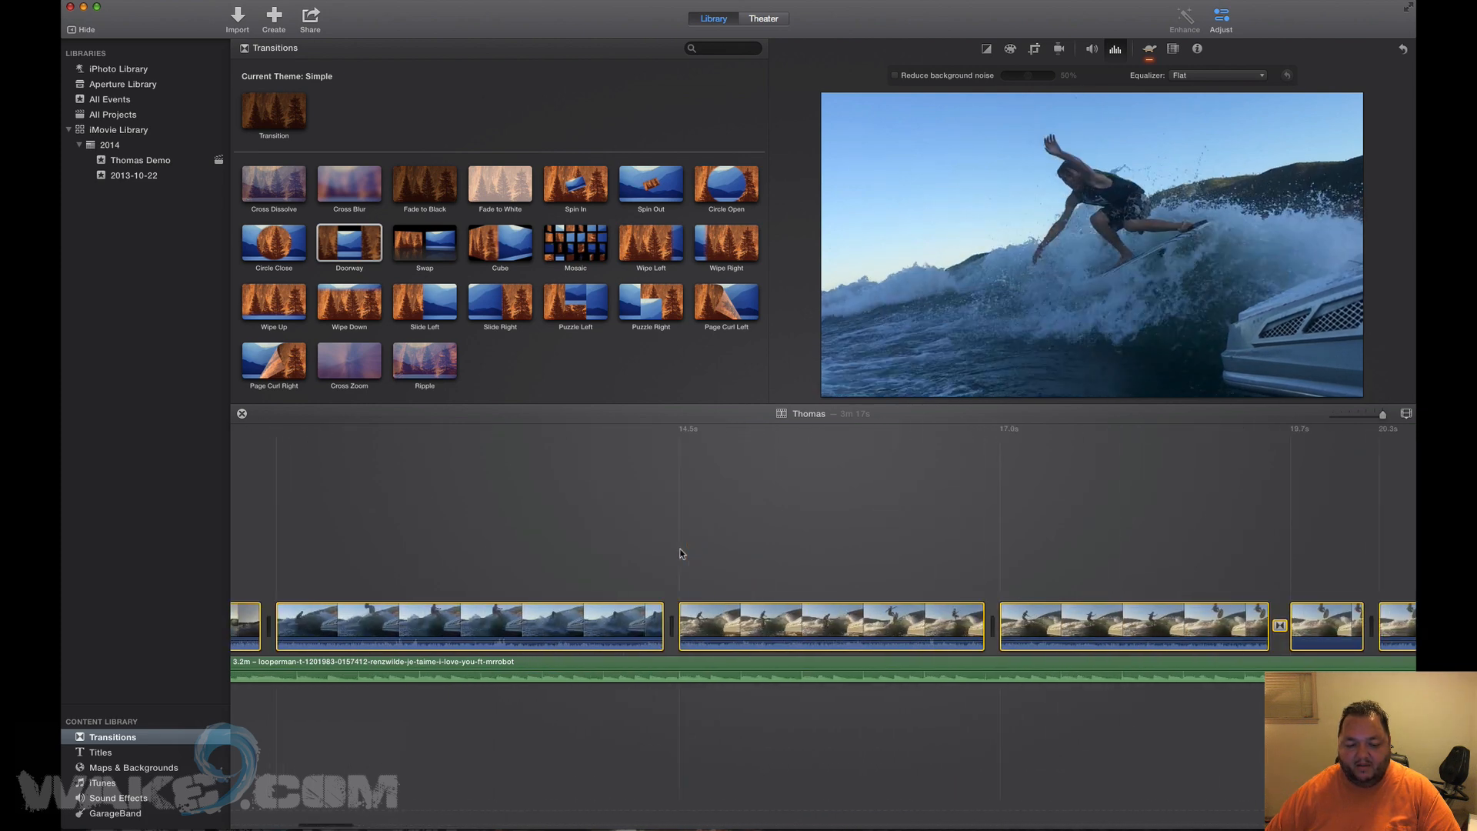
left_click(536, 537)
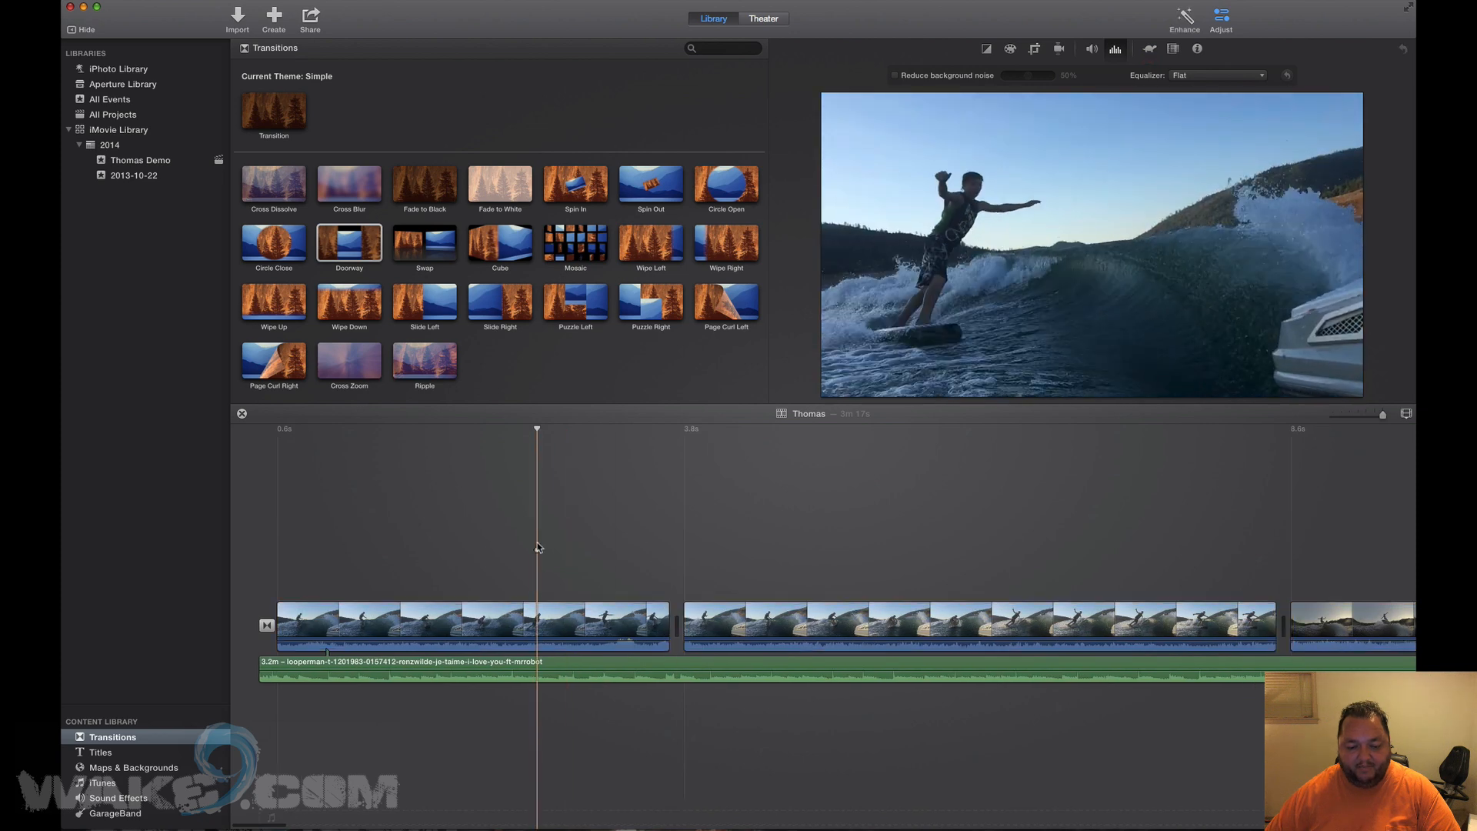
left_click_drag(546, 643, 548, 637)
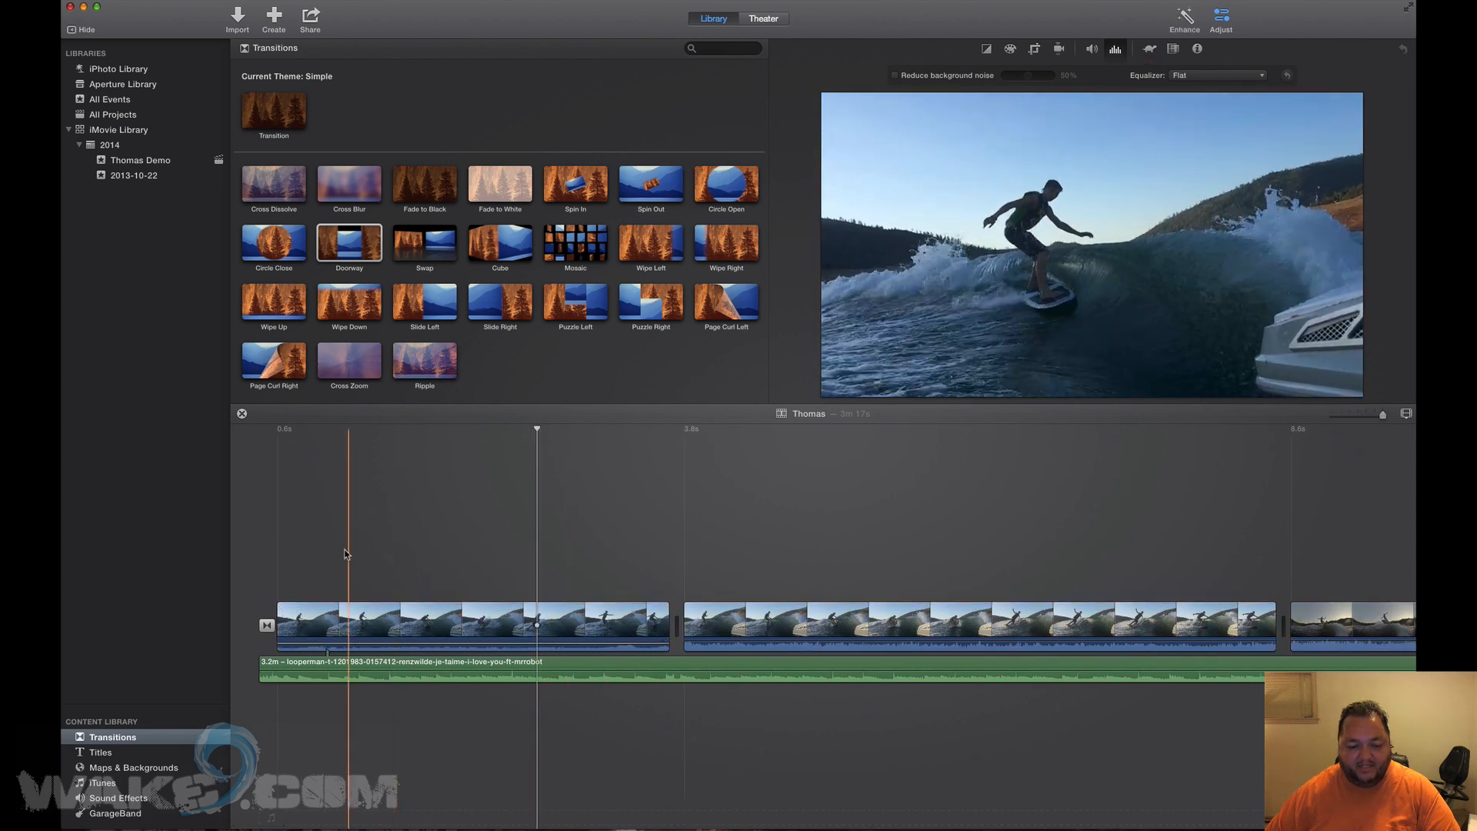
key("space")
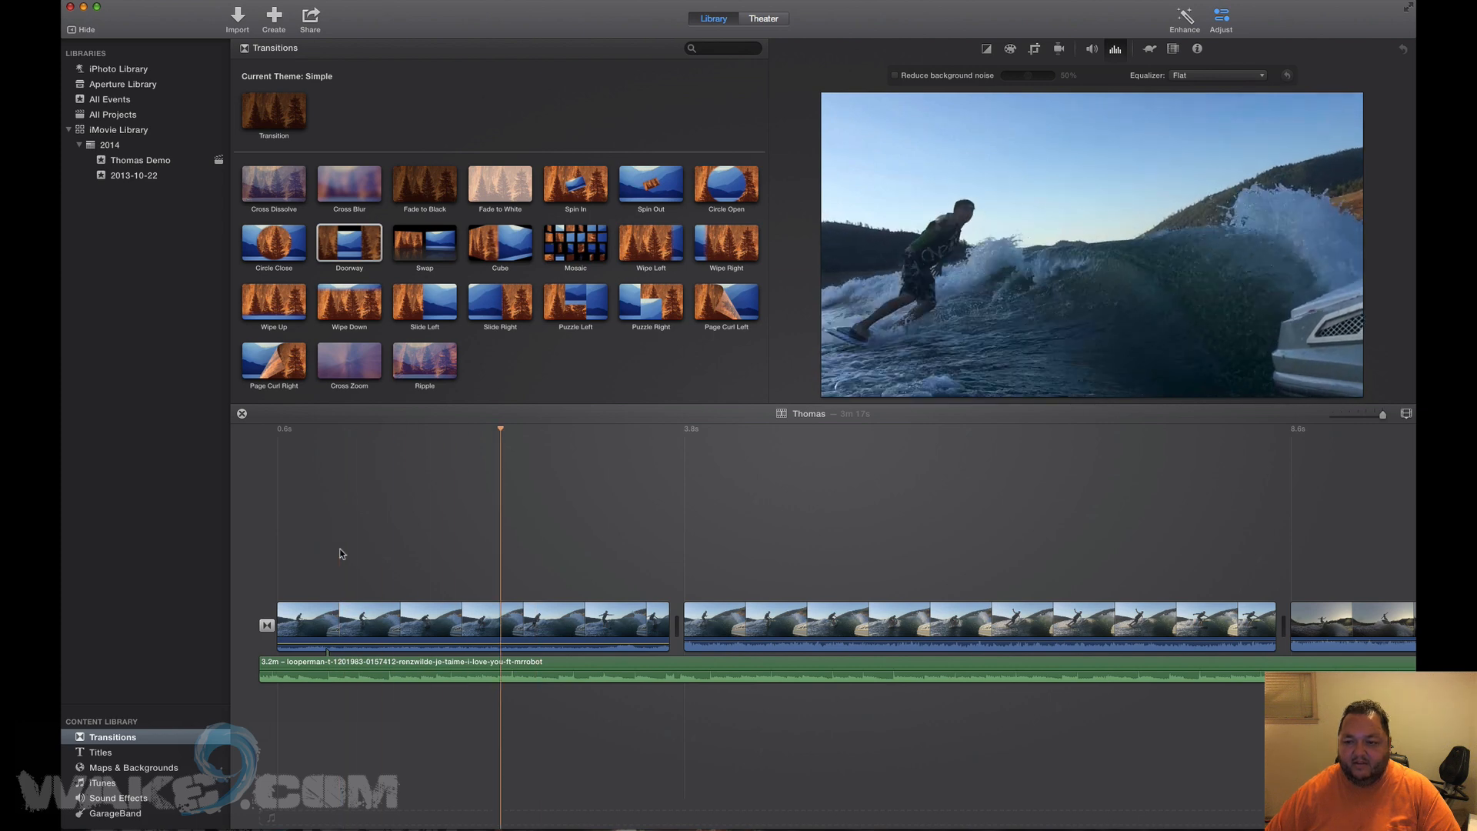
left_click(288, 539)
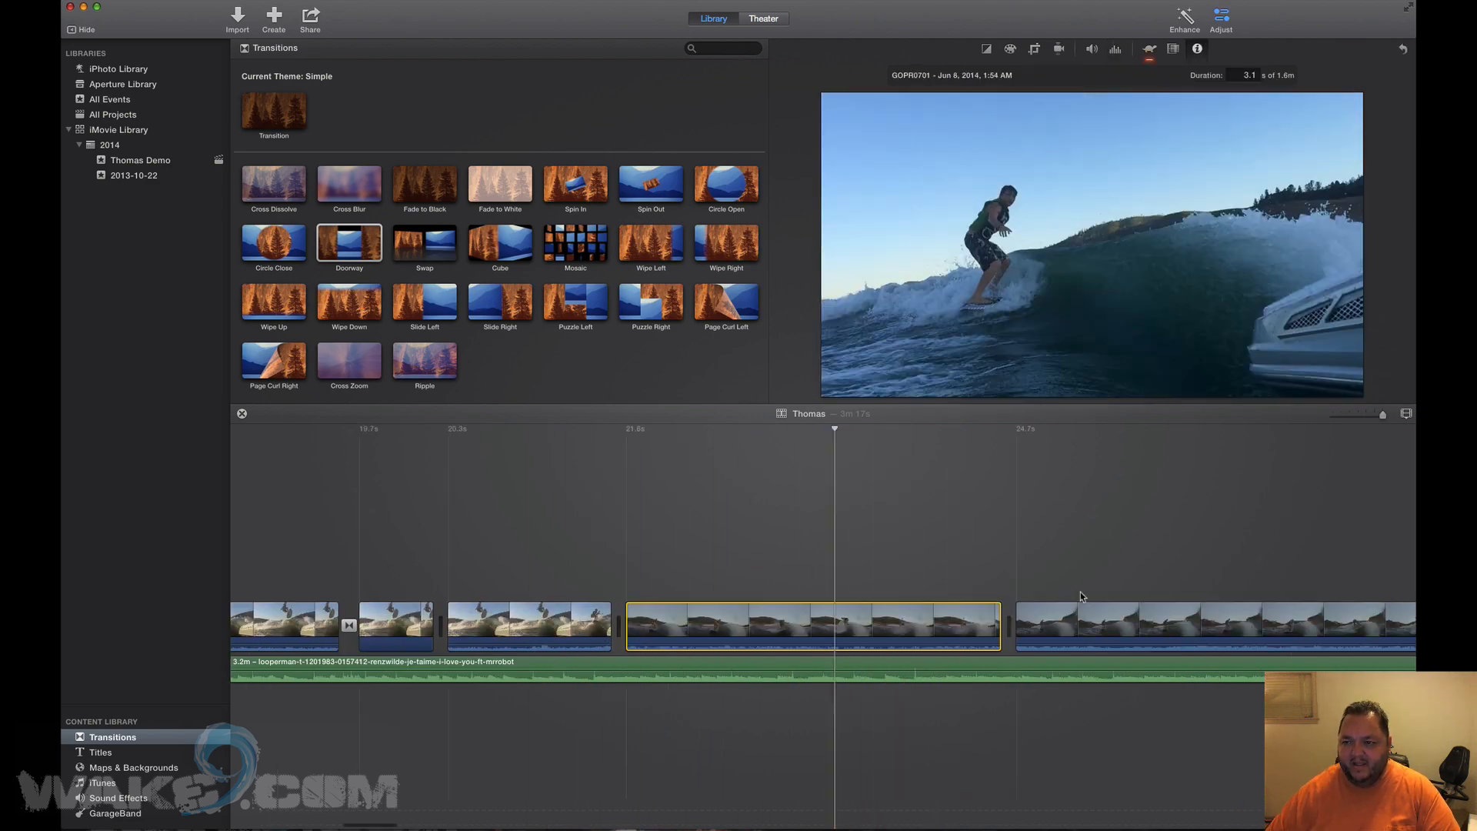
scroll(1080, 597, "left", 10)
scroll(1080, 592, "left", 5)
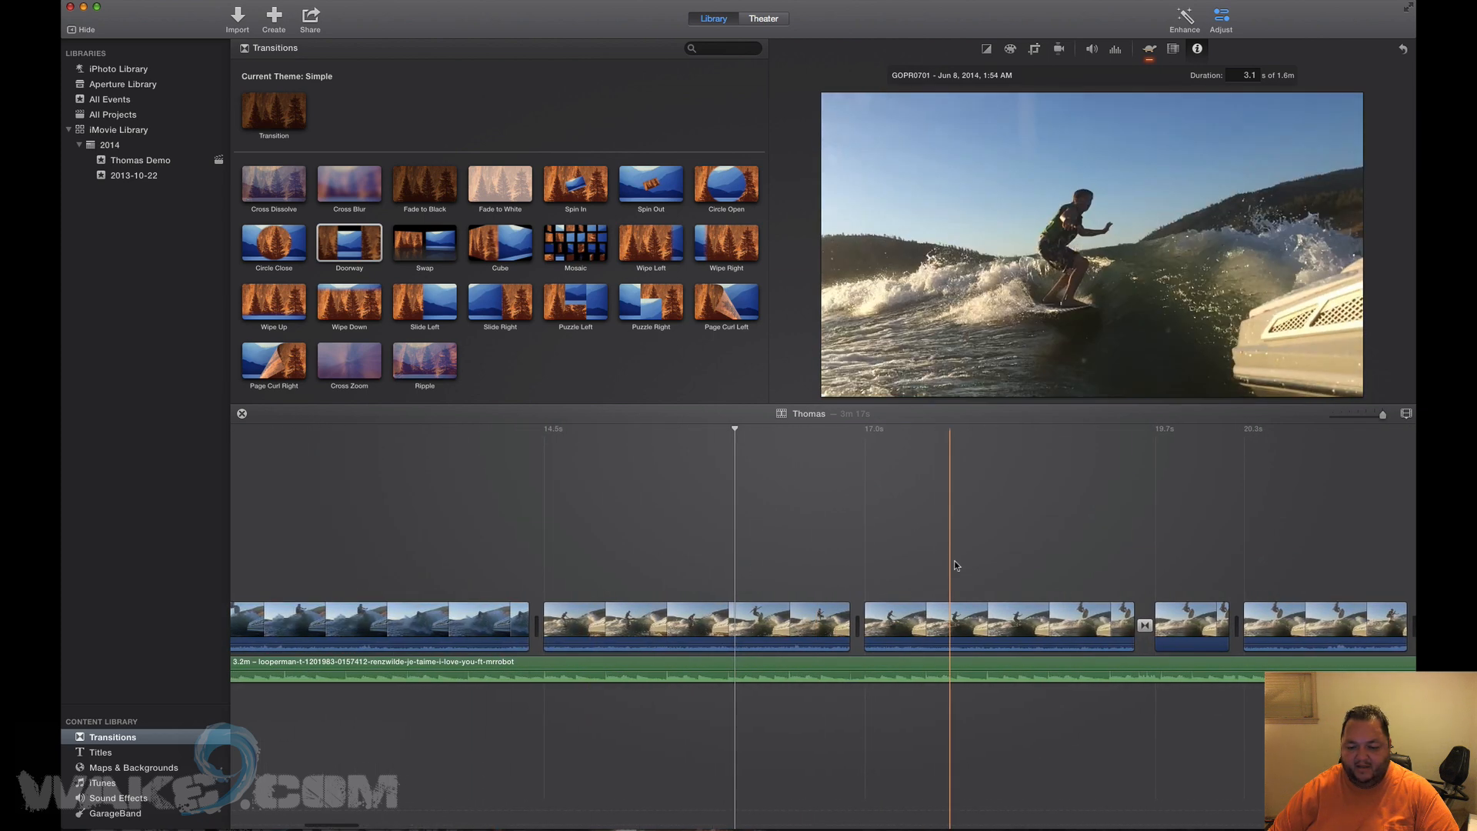
Drag the first clip's left edge outward so the clip runs 4.0s.
key("space")
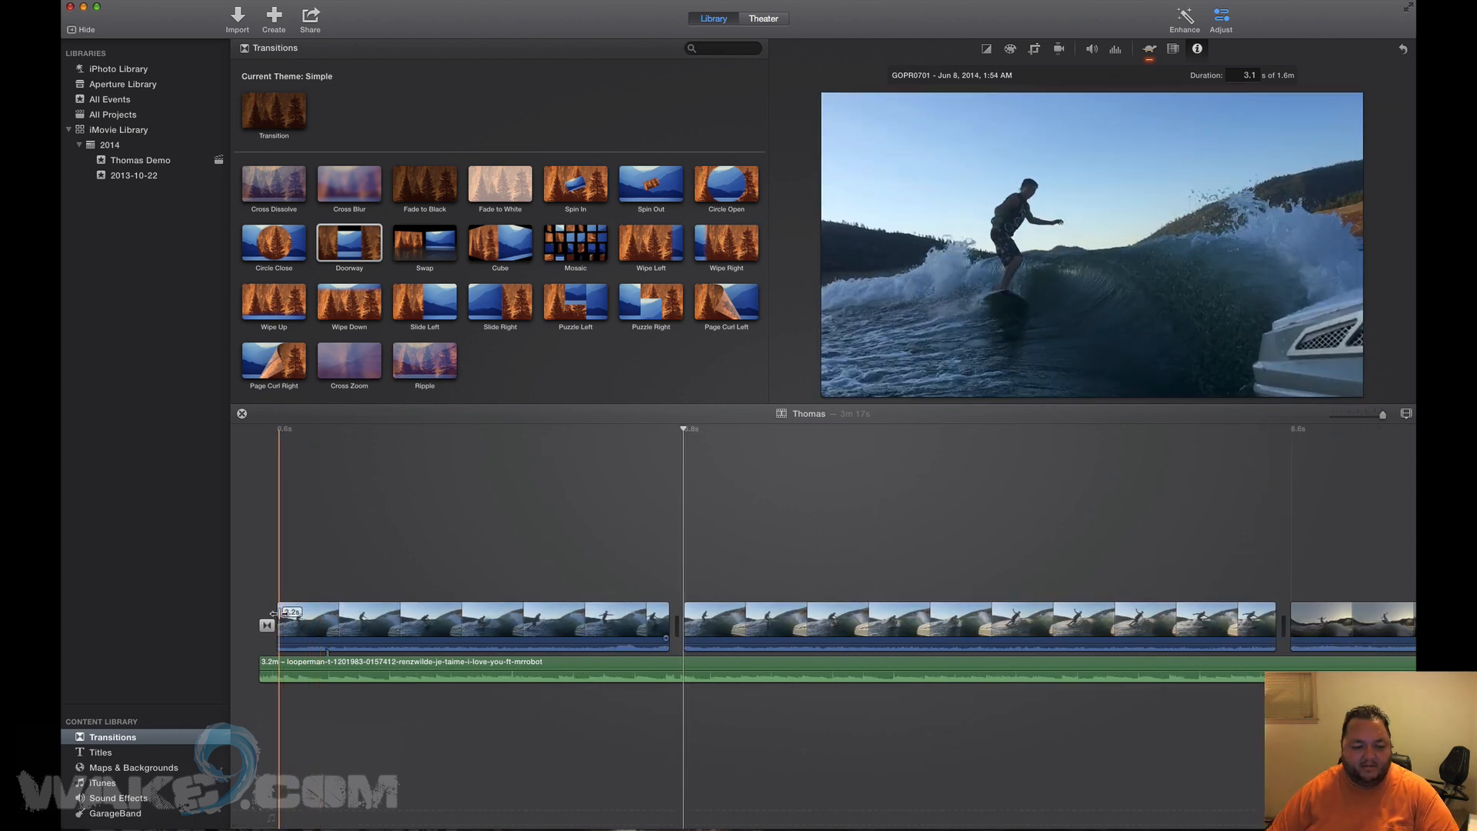
left_click_drag(274, 614, 240, 613)
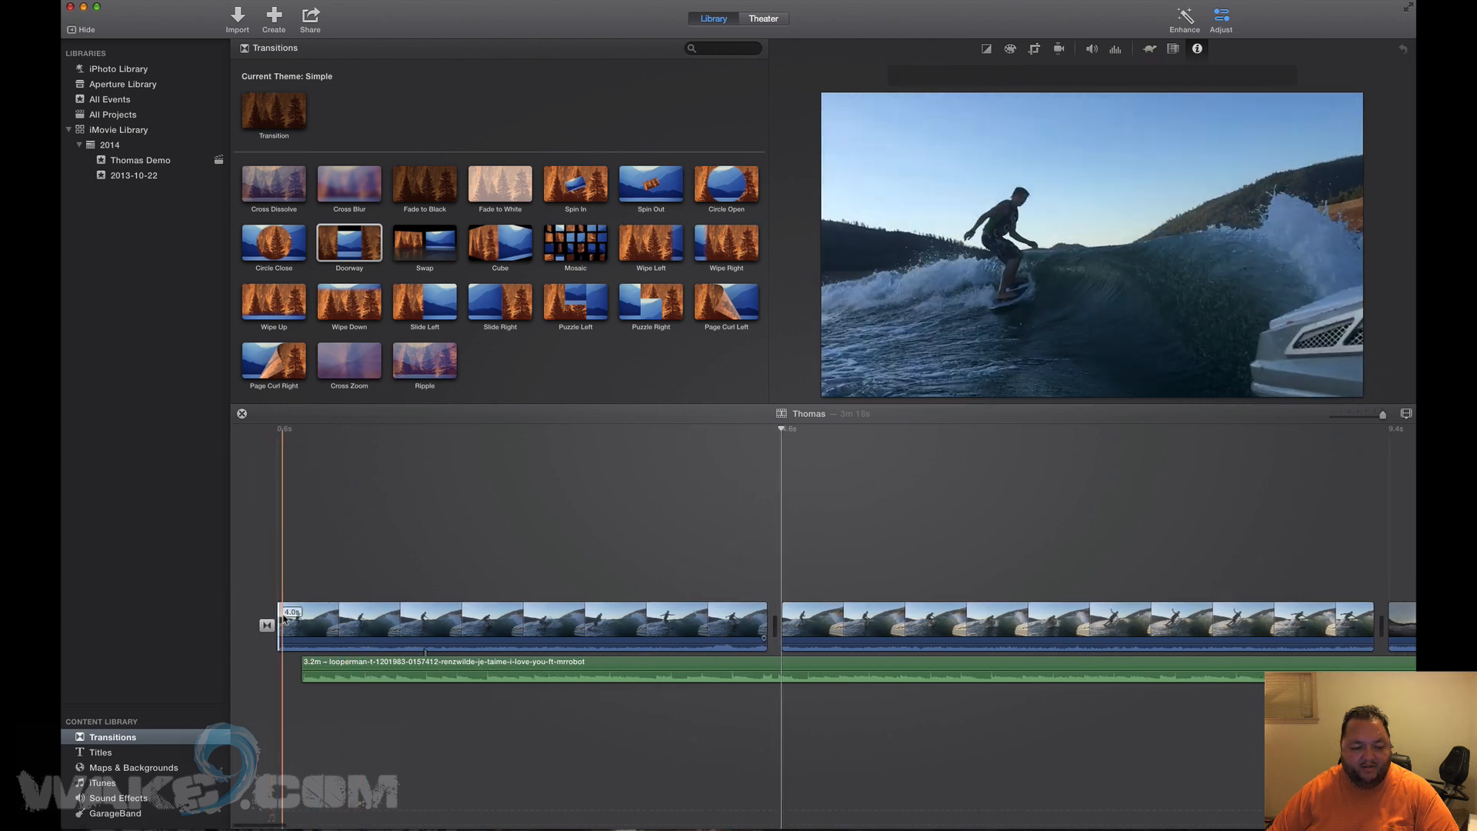
left_click_drag(275, 613, 237, 613)
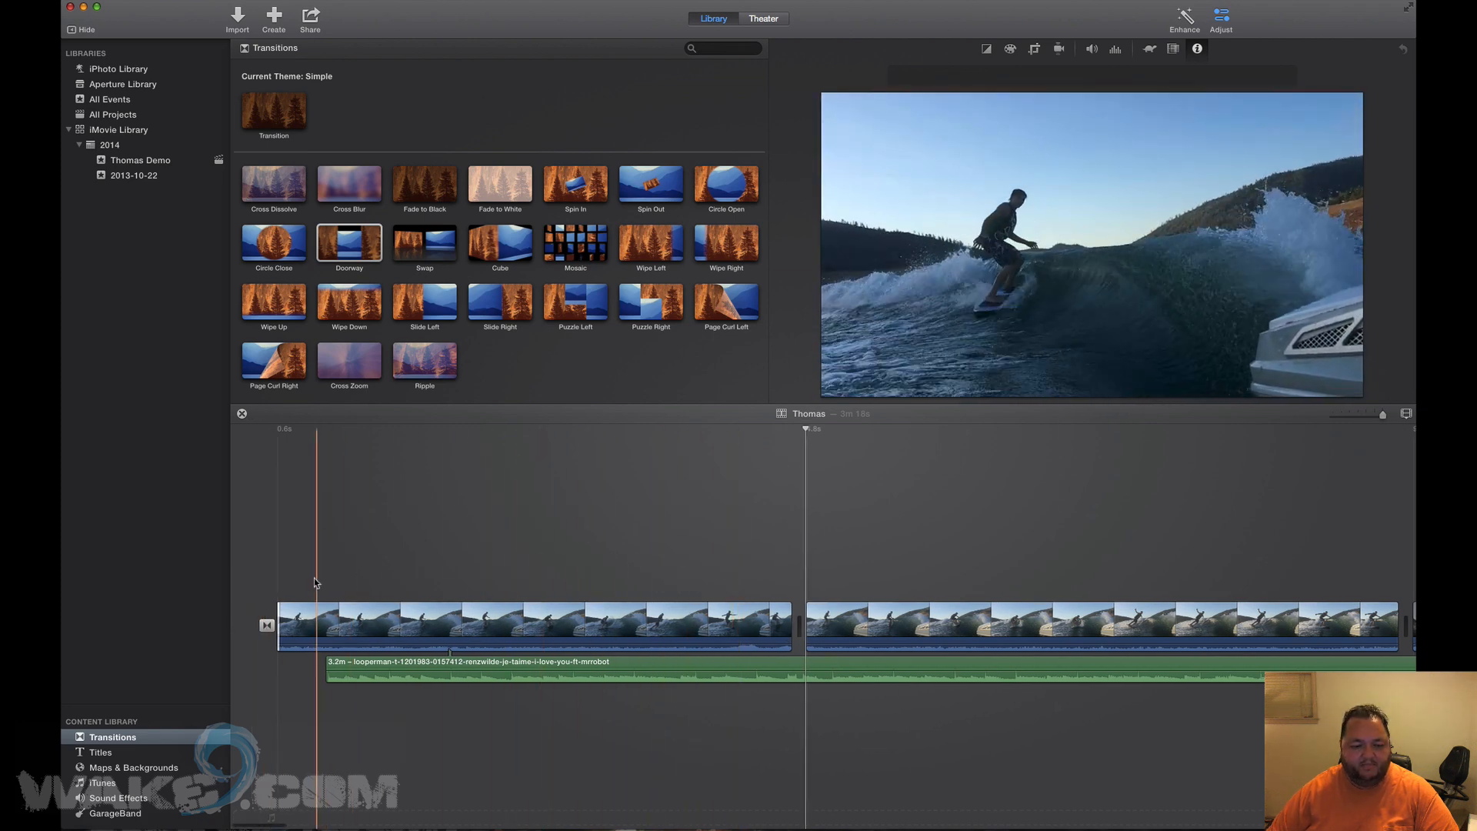
Place a Soft Bar - Black title over the first clip.
left_click(92, 767)
left_click(97, 752)
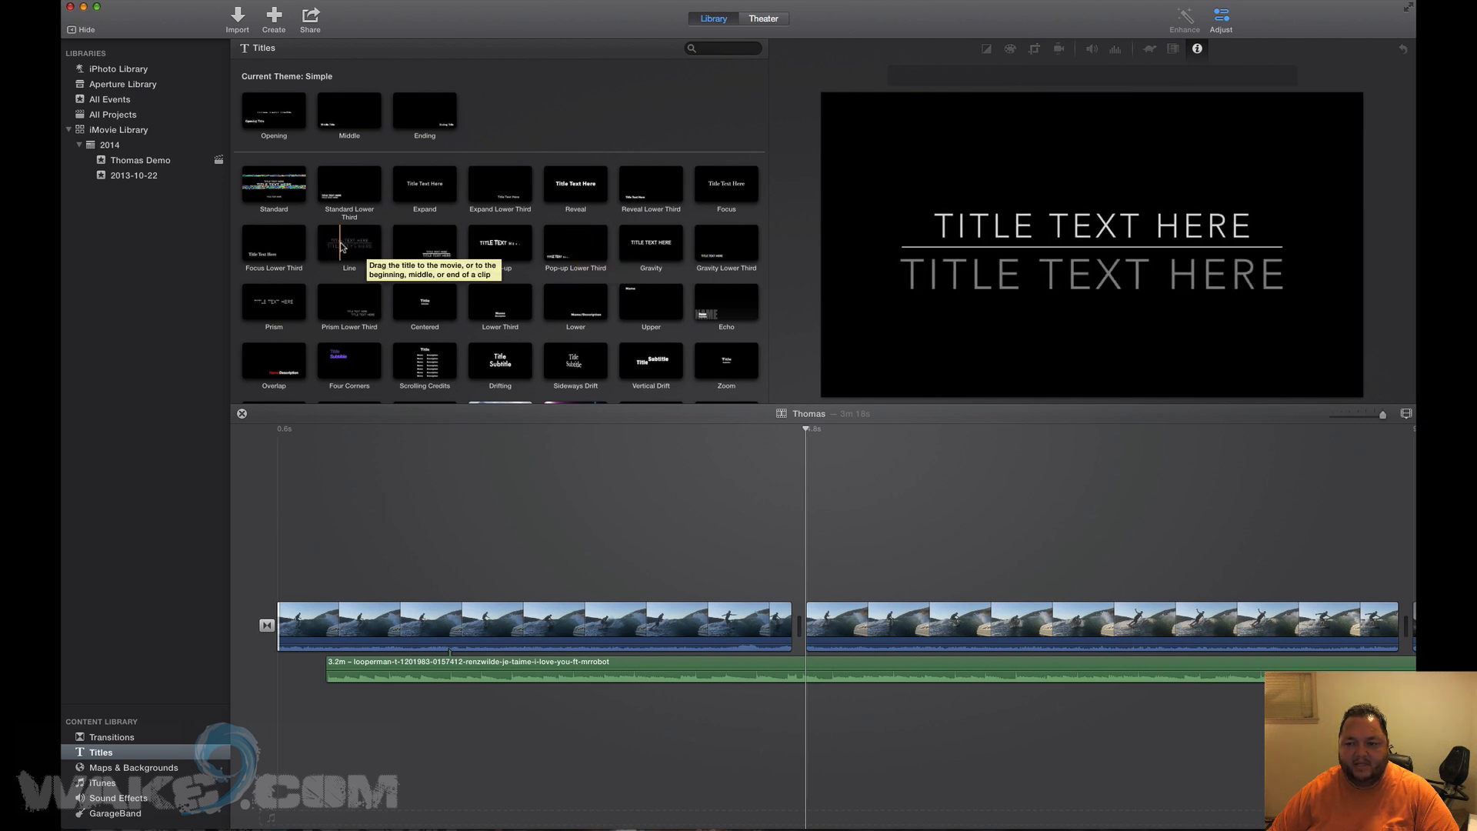
scroll(715, 300, "down", 1)
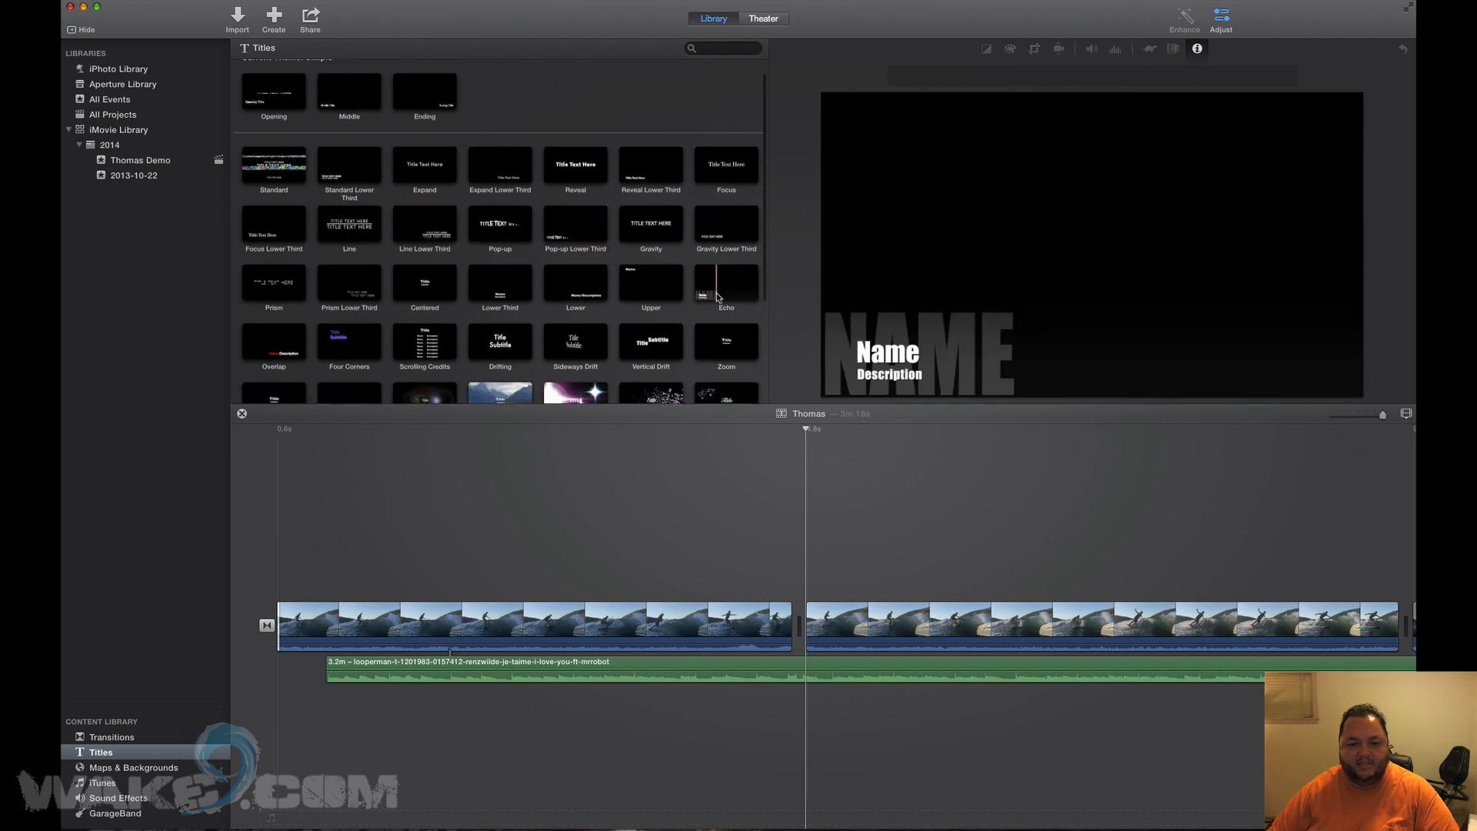
scroll(717, 297, "down", 5)
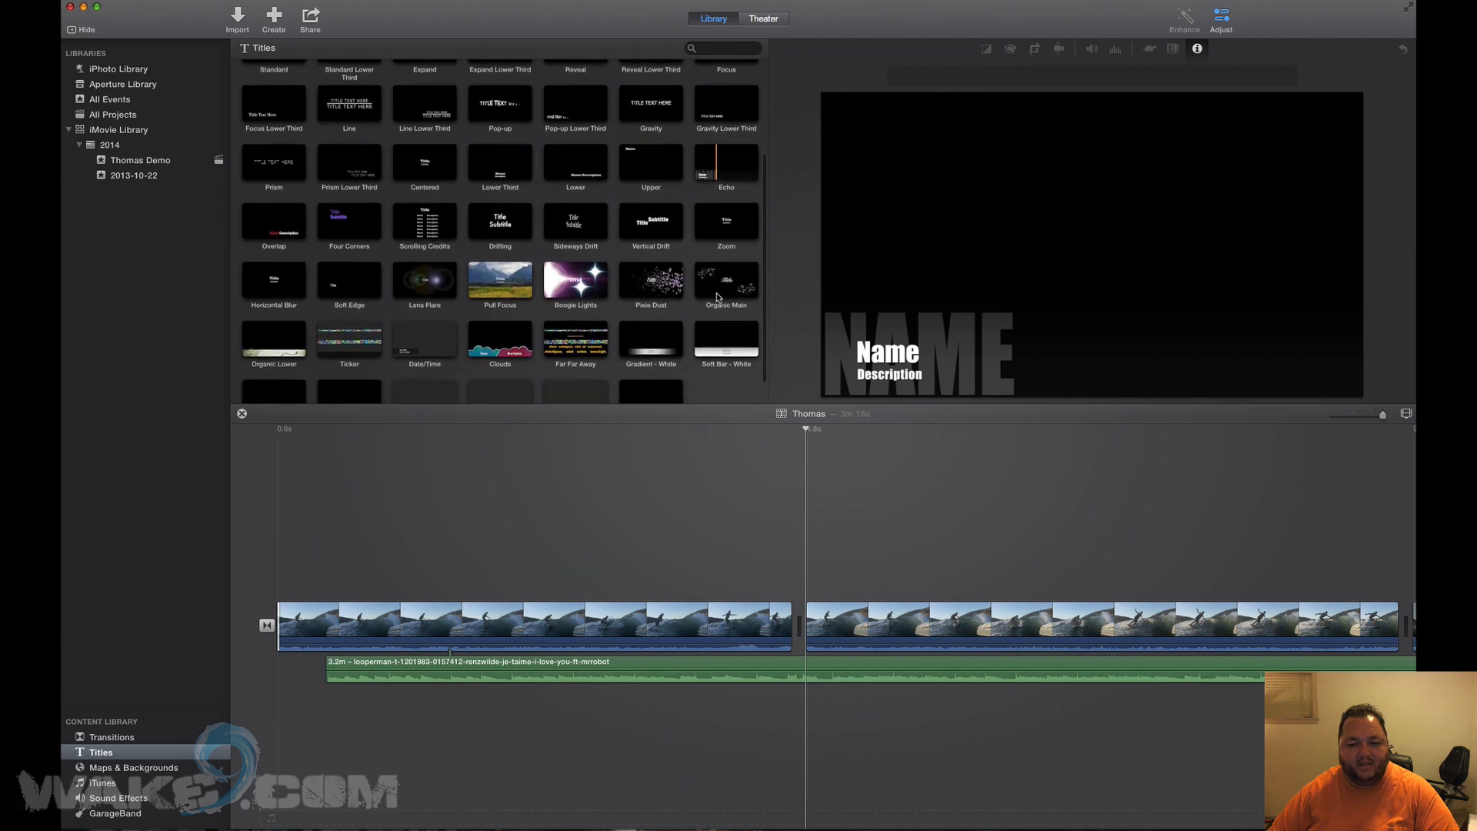
scroll(717, 293, "down", 1)
left_click(498, 372)
left_click_drag(504, 368, 284, 585)
Enter the rider's name and the description 'Riding his Chaos Custom Skywalker' in the title.
left_click(304, 591)
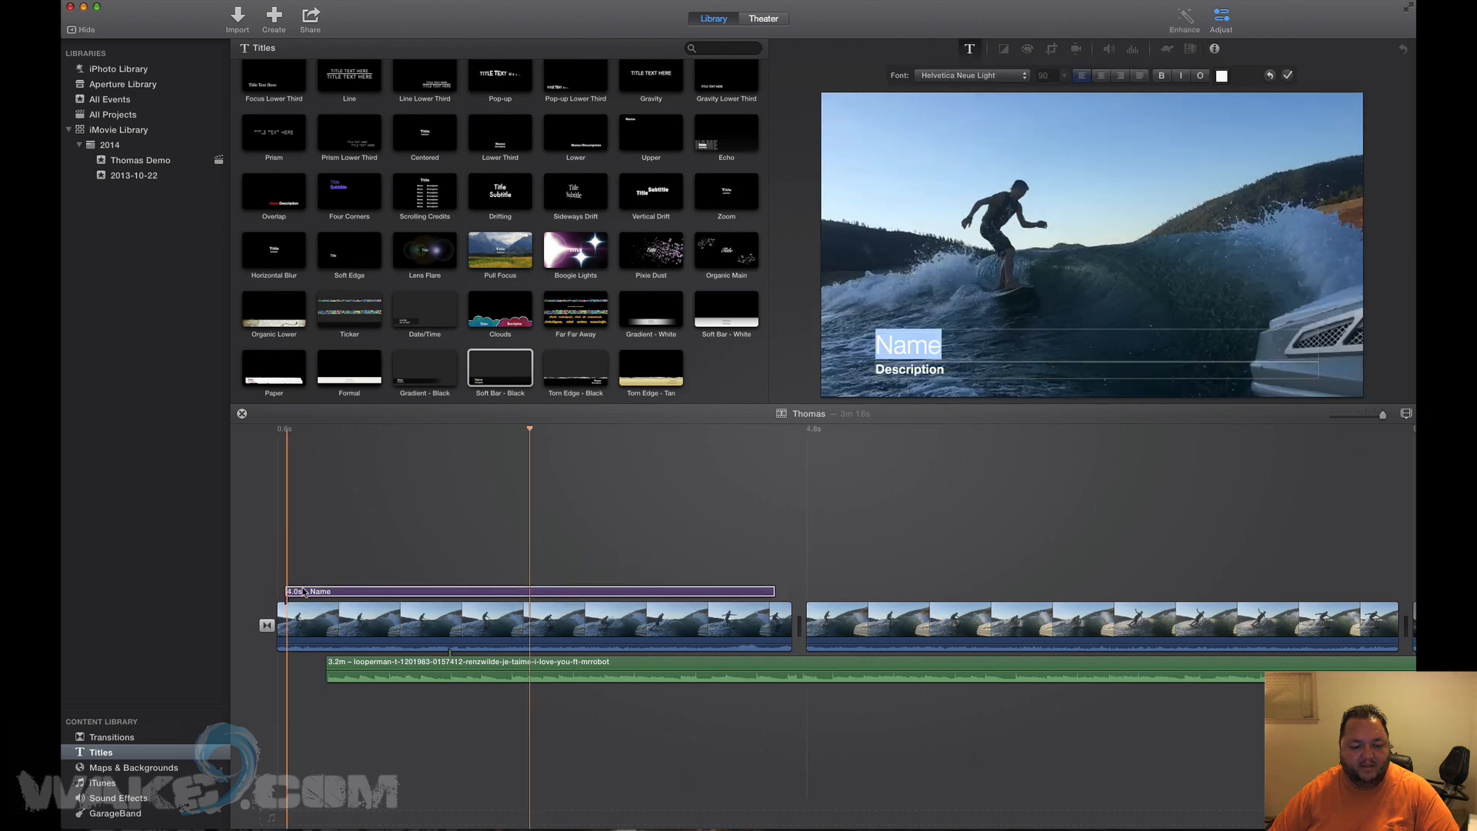
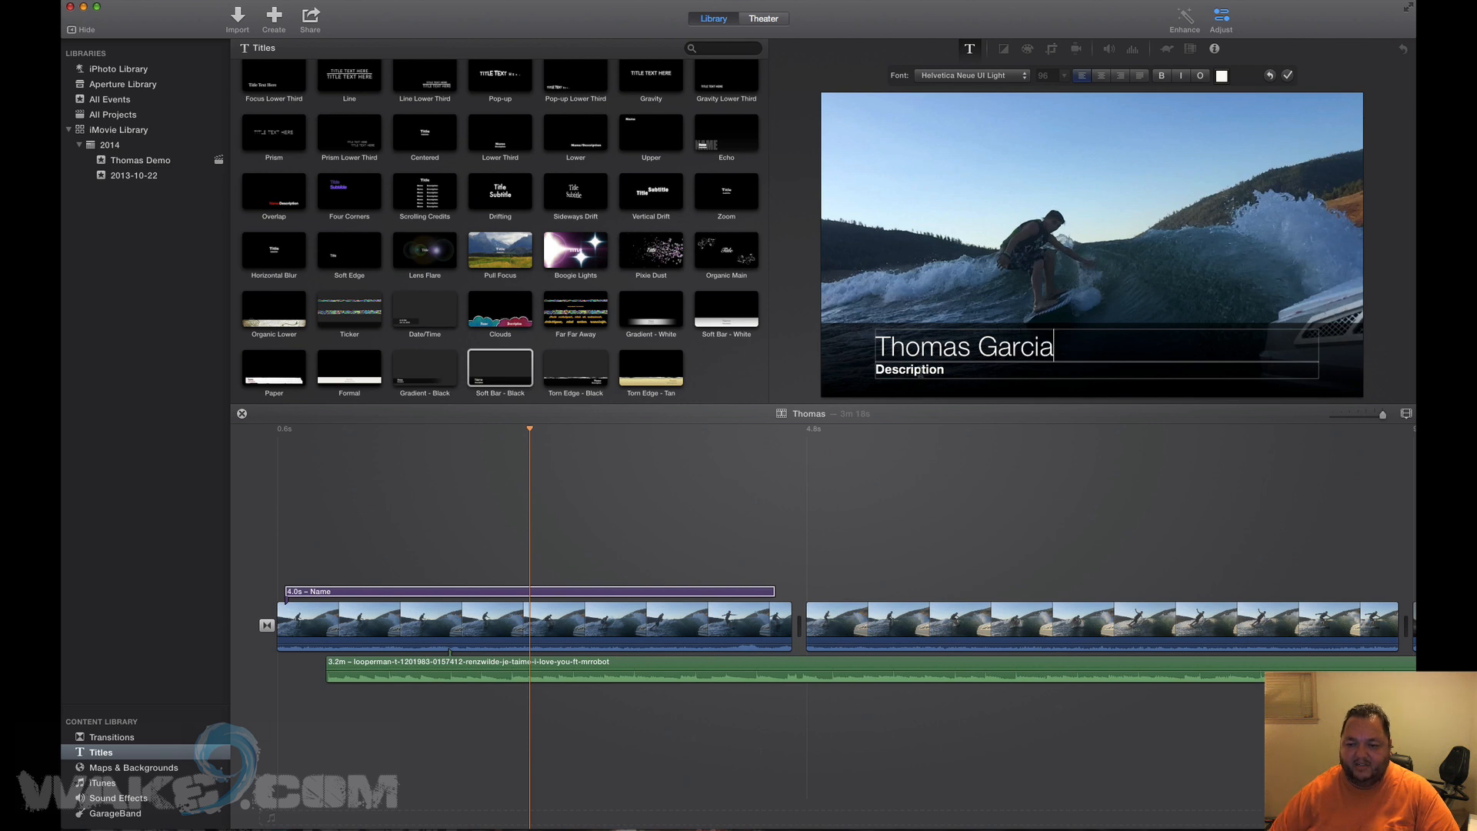
double_click(921, 371)
type("Riding his Chaos Custom Skywalker")
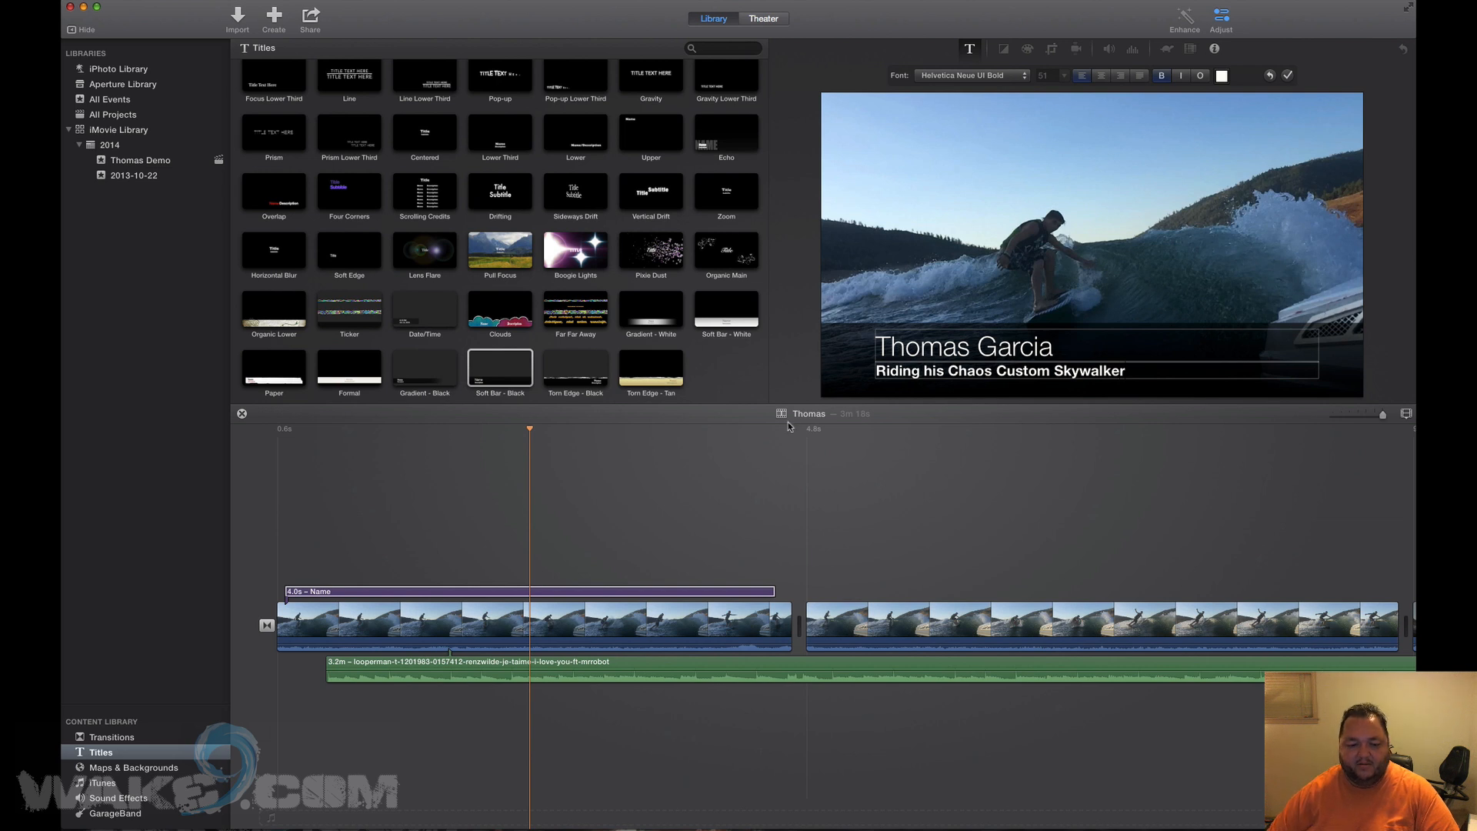
left_click(260, 442)
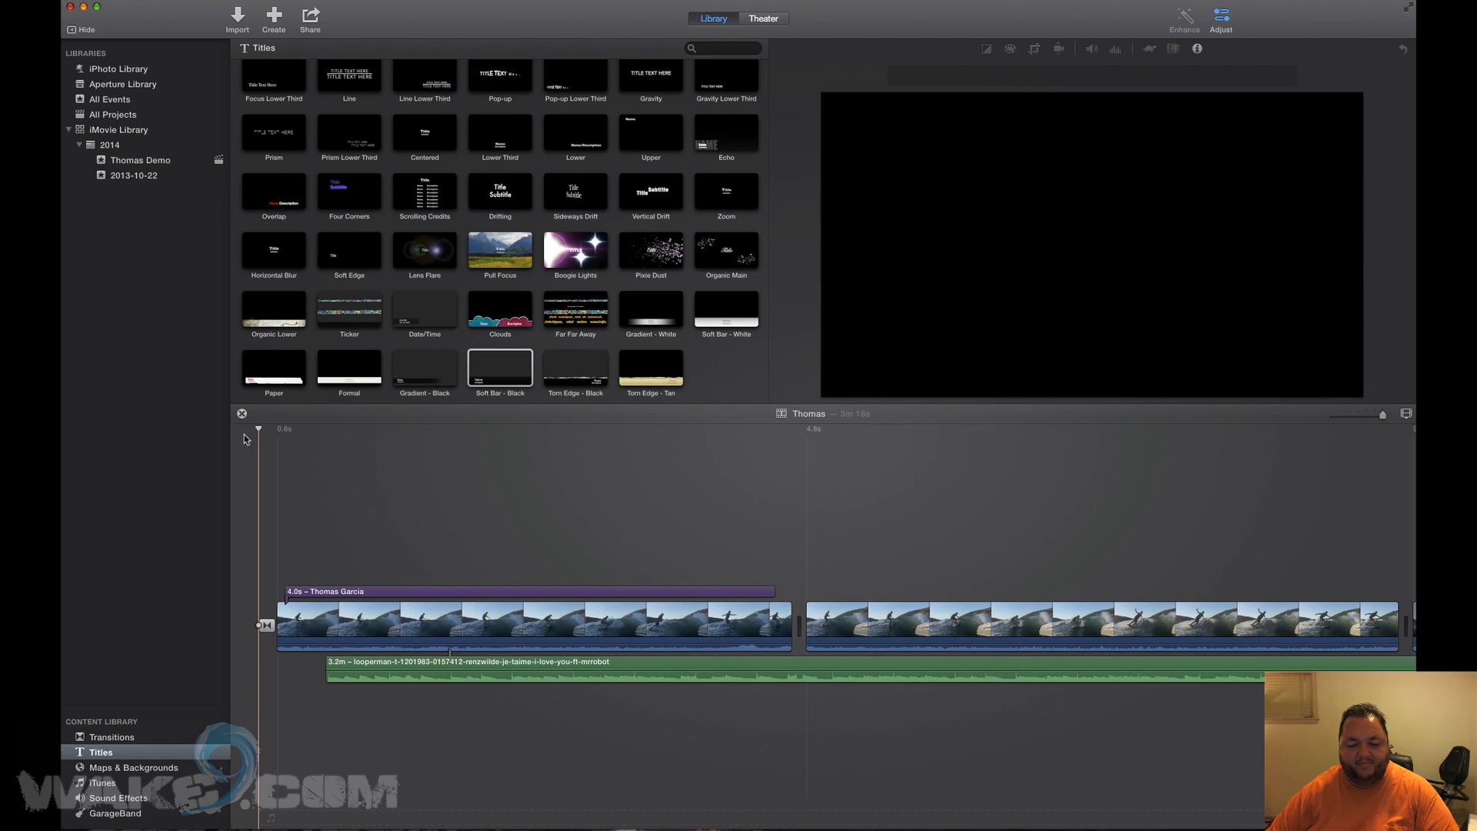
Move the background music clip slightly earlier and play the opening.
left_click_drag(563, 667, 475, 666)
left_click_drag(459, 663, 455, 663)
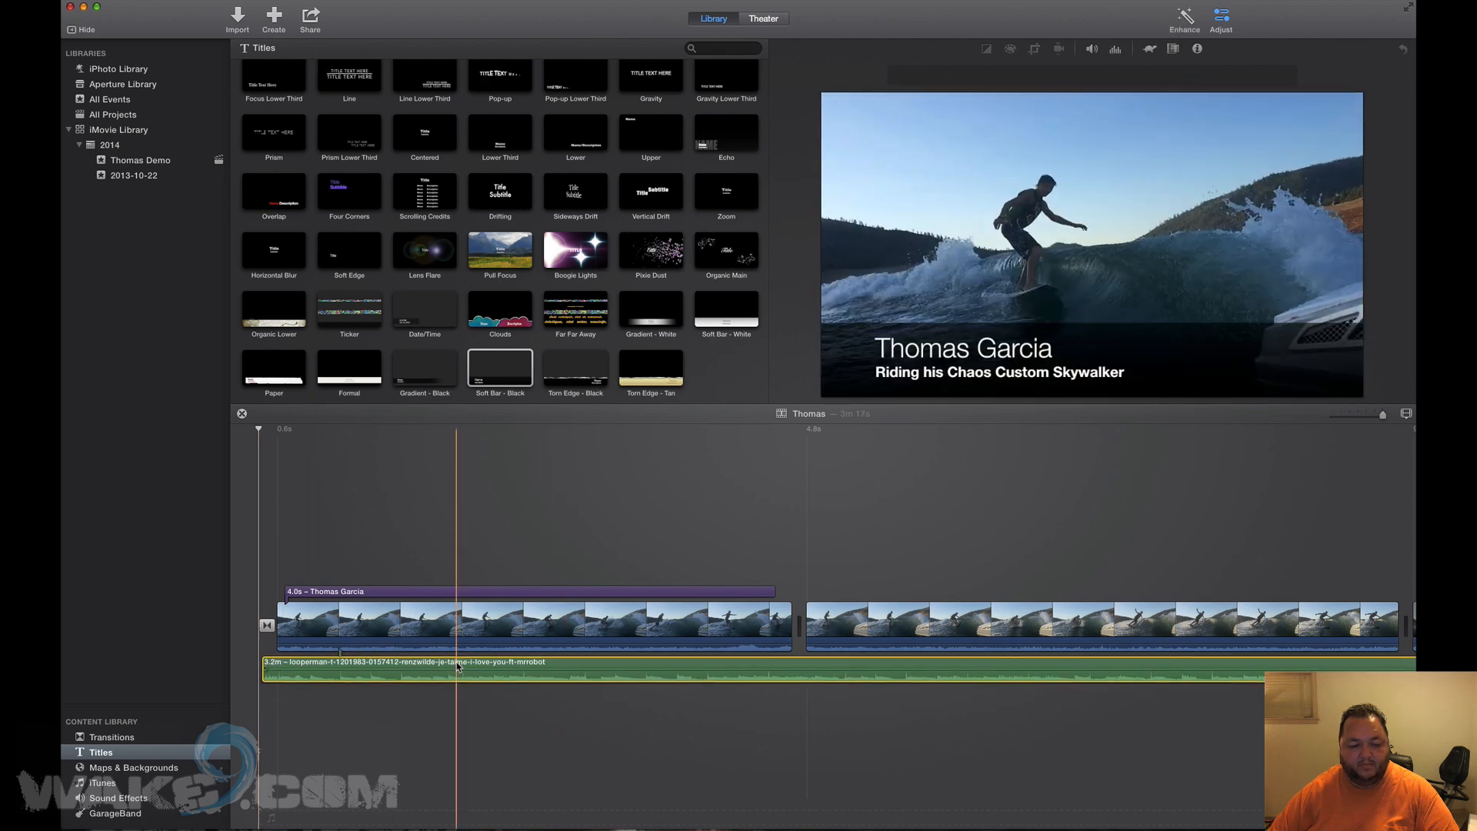
key("space")
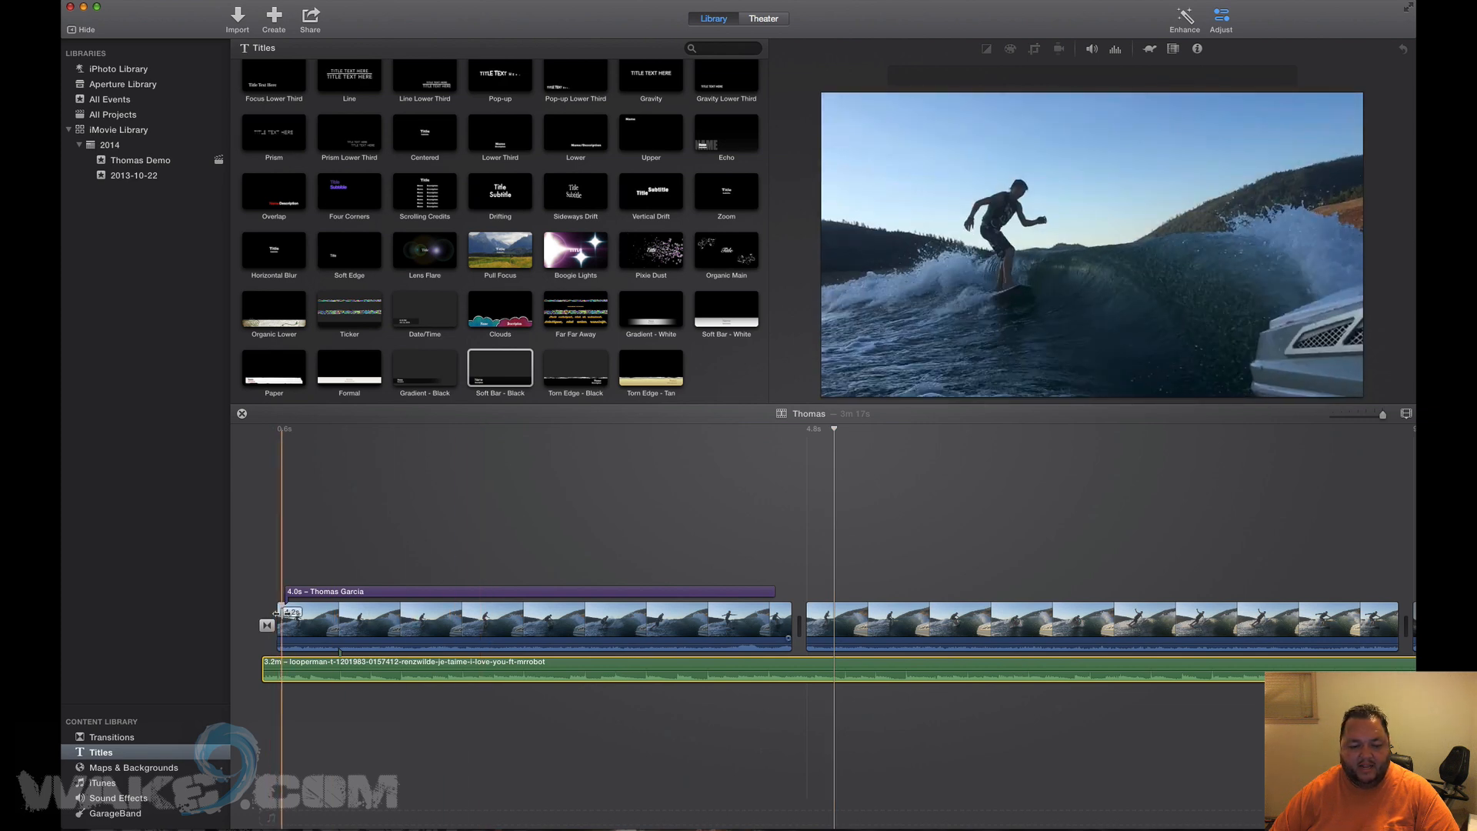
Trim the first clip's start slightly and shorten the name title to 2.3s.
left_click_drag(270, 616, 239, 617)
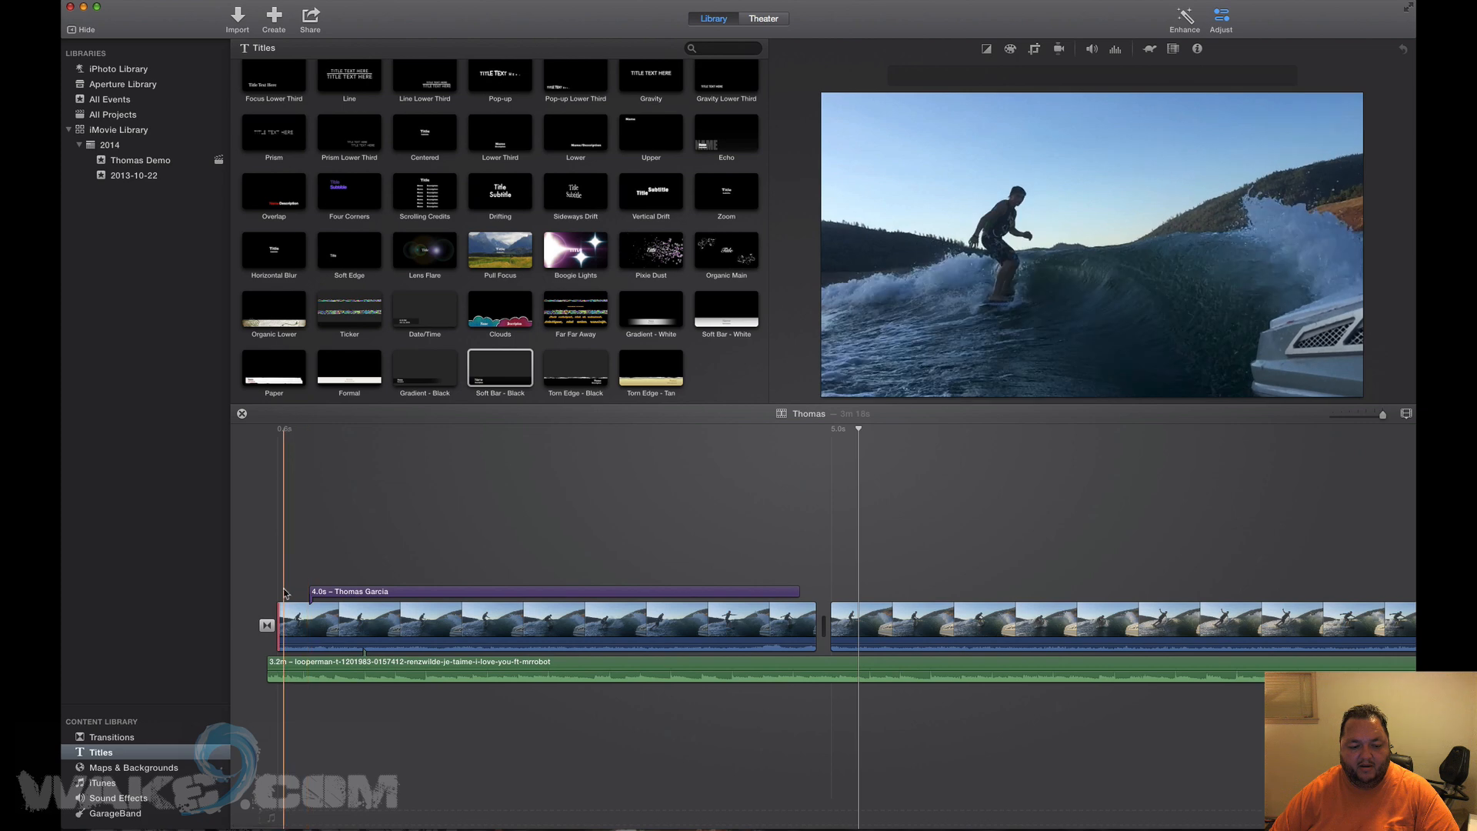
left_click_drag(282, 609, 287, 609)
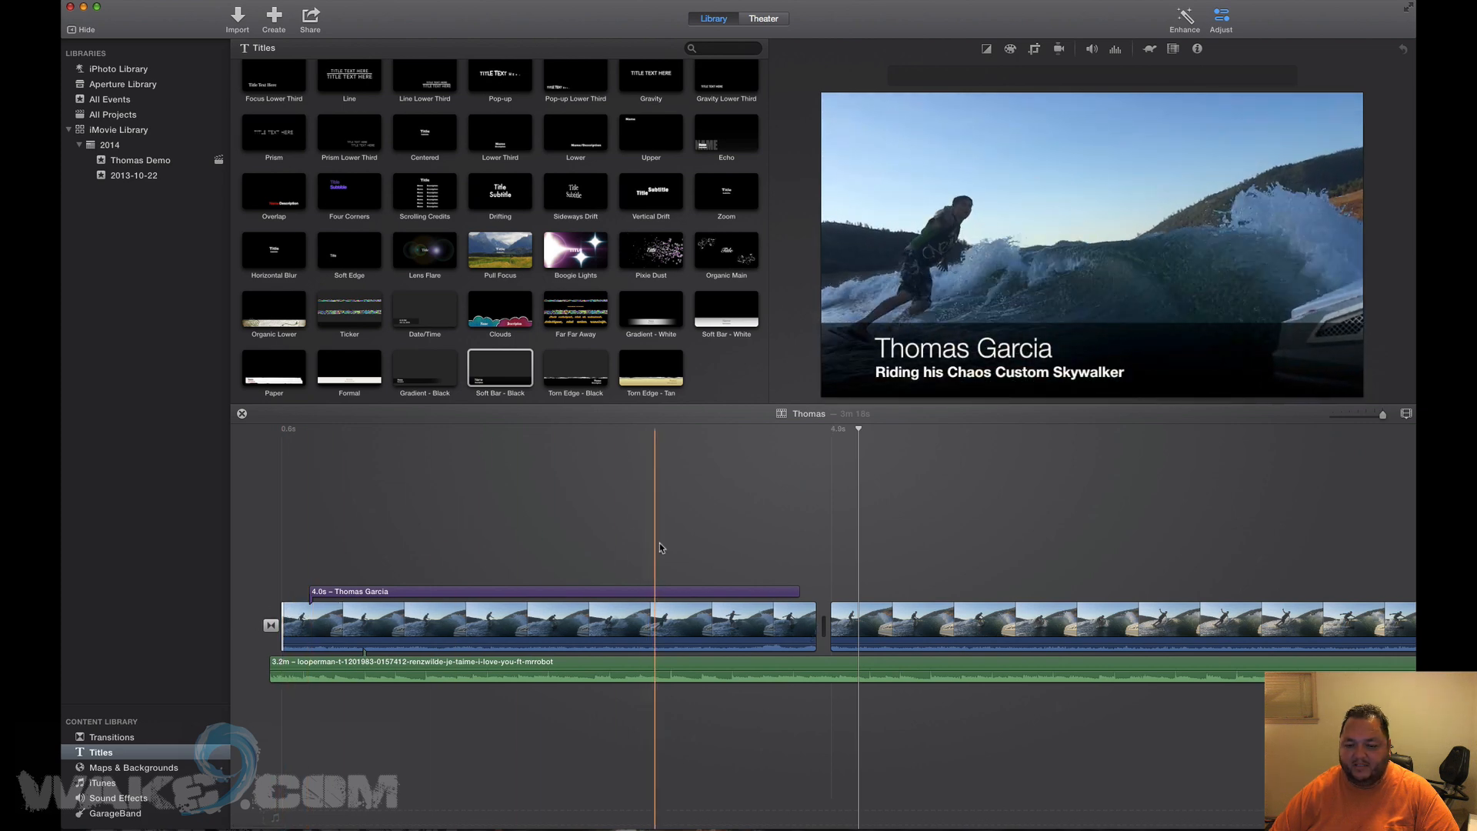
left_click_drag(798, 592, 596, 593)
key("space")
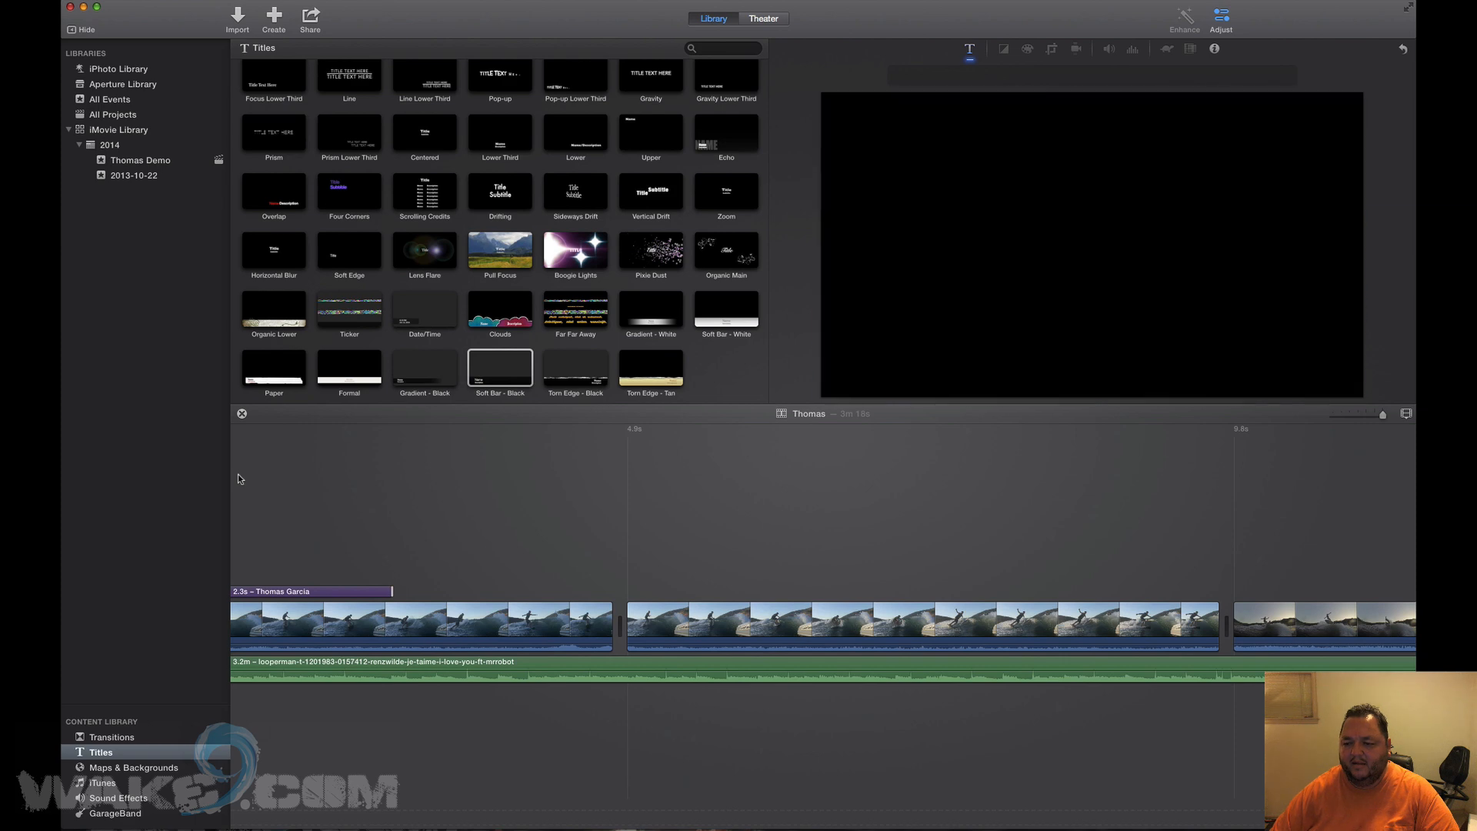
scroll(238, 479, "right", 5)
scroll(238, 479, "left", 2)
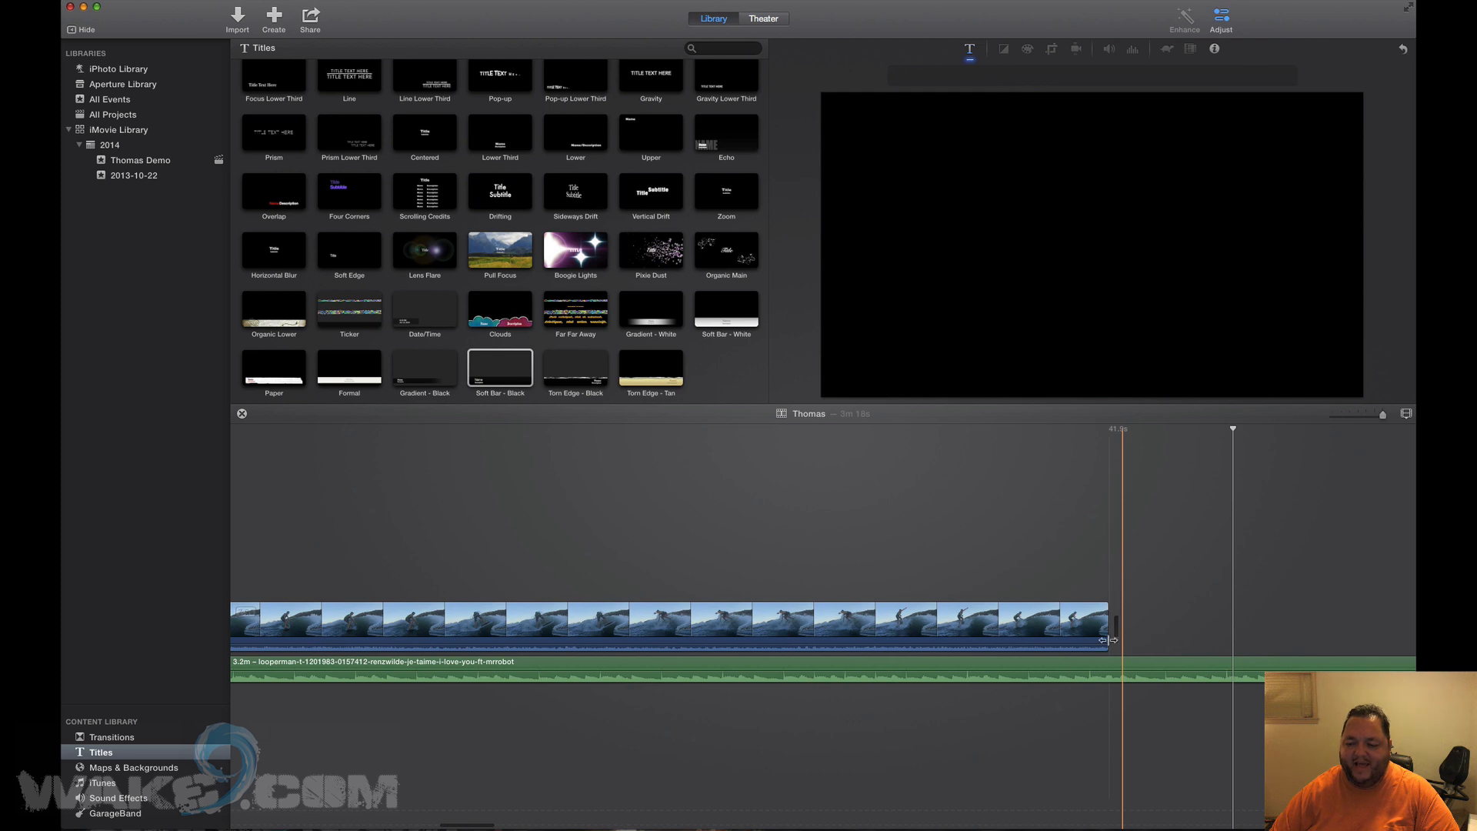
scroll(821, 518, "left", 6)
scroll(822, 518, "left", 10)
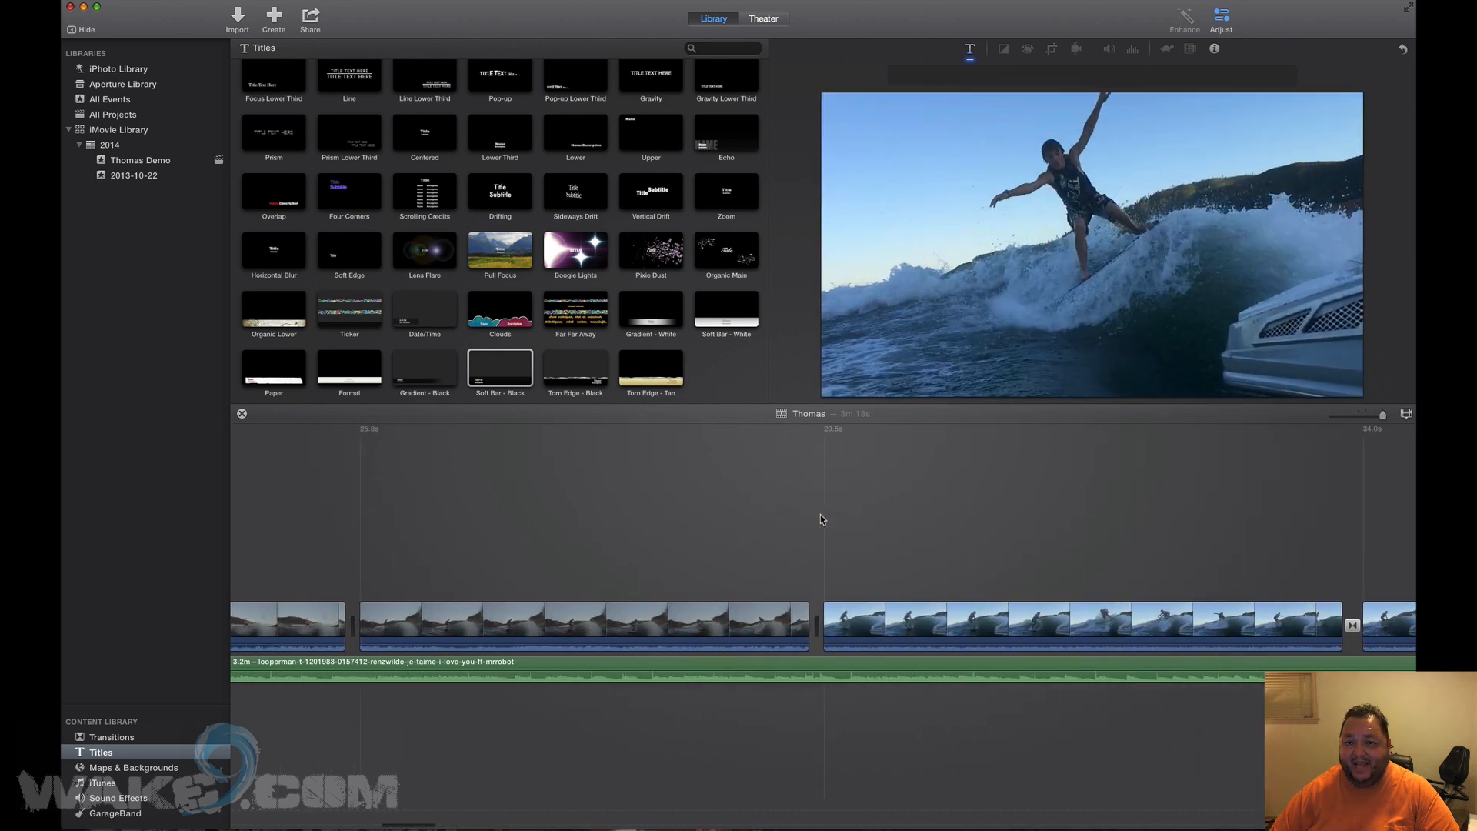